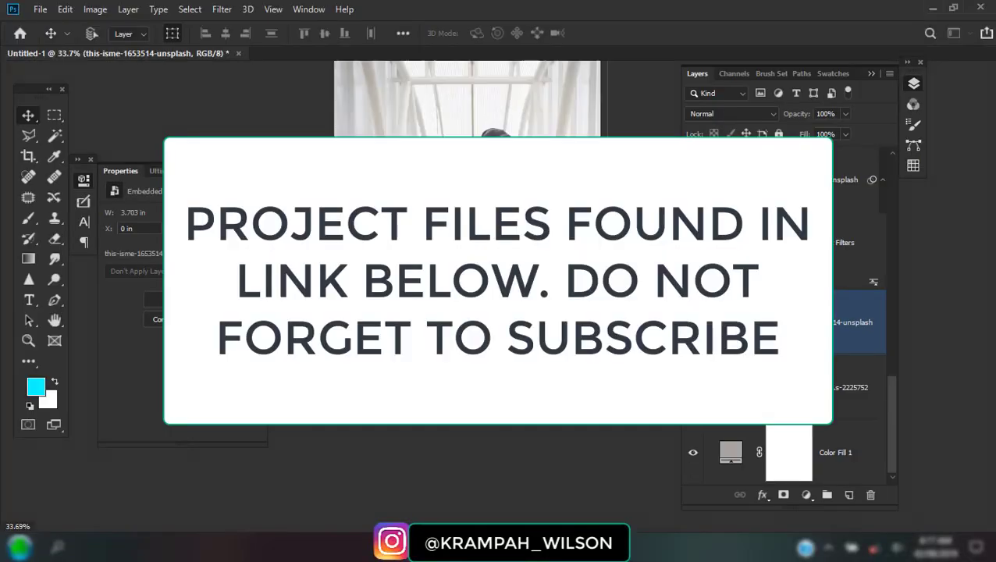
Switch to the Pen tool in Path mode and zoom in on the man's shoes.
scroll(419, 434, up, 5)
key(p)
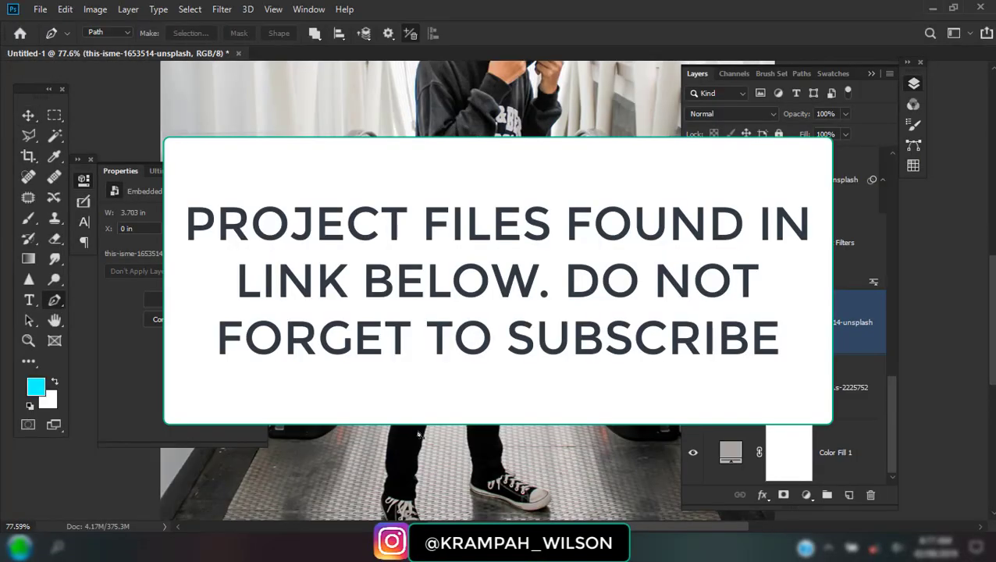
scroll(418, 434, up, 2)
scroll(418, 434, up, 2)
scroll(419, 434, up, 3)
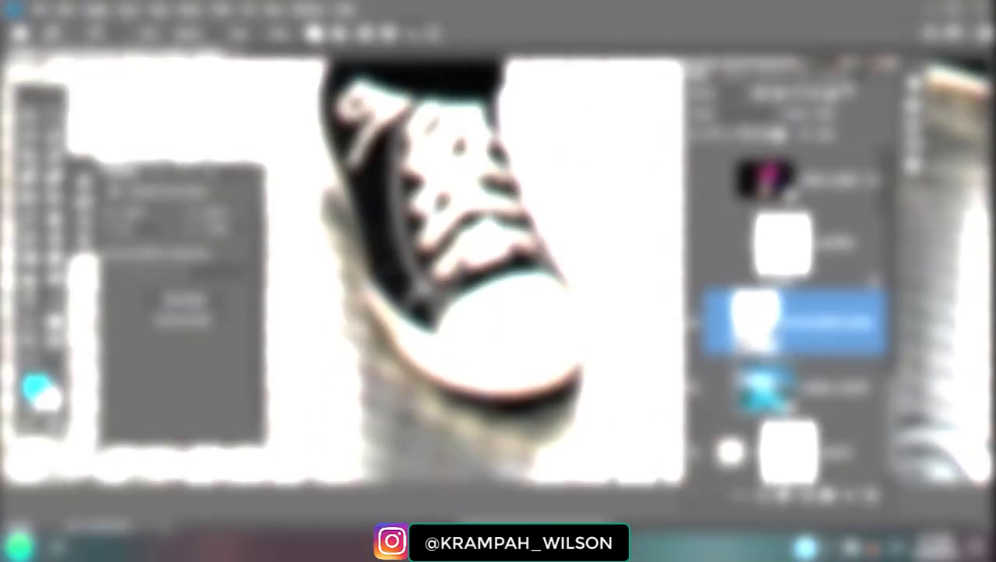
Start the outline path with anchors up the trouser leg, displaying the path in red.
scroll(374, 249, up, 2)
scroll(382, 273, up, 2)
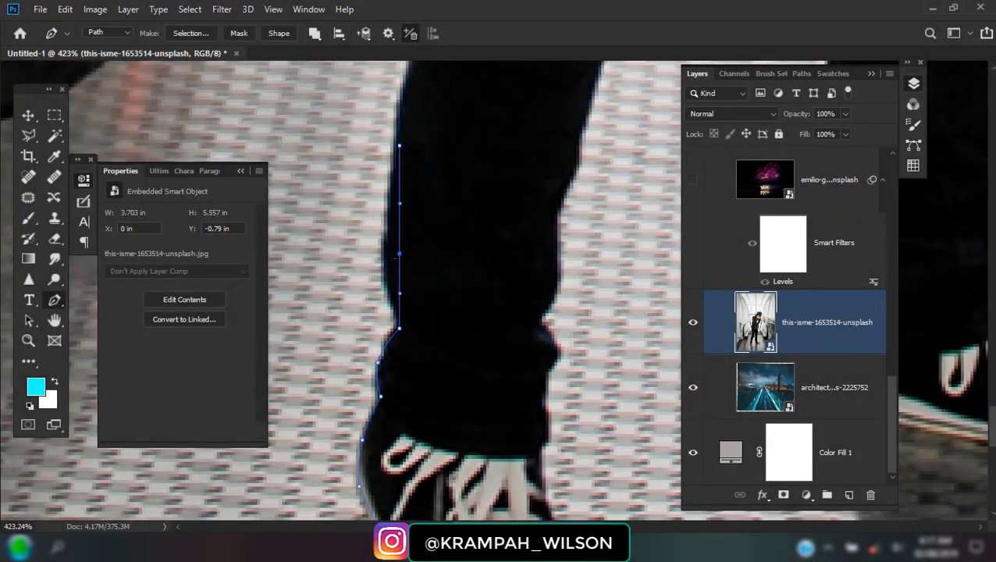
scroll(390, 296, up, 2)
click(399, 316)
scroll(428, 305, up, 2)
click(427, 297)
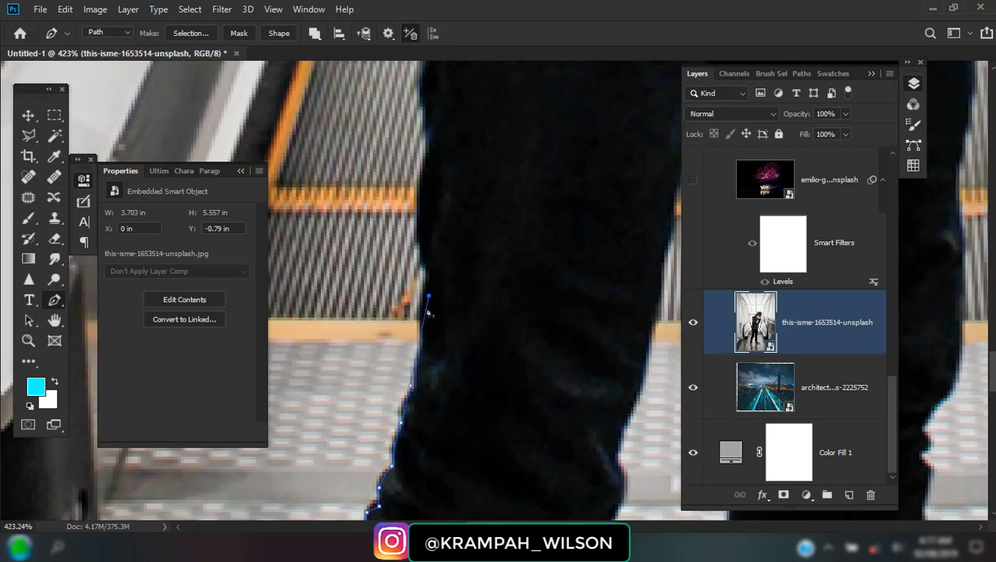
scroll(425, 235, up, 2)
click(435, 263)
scroll(441, 265, up, 2)
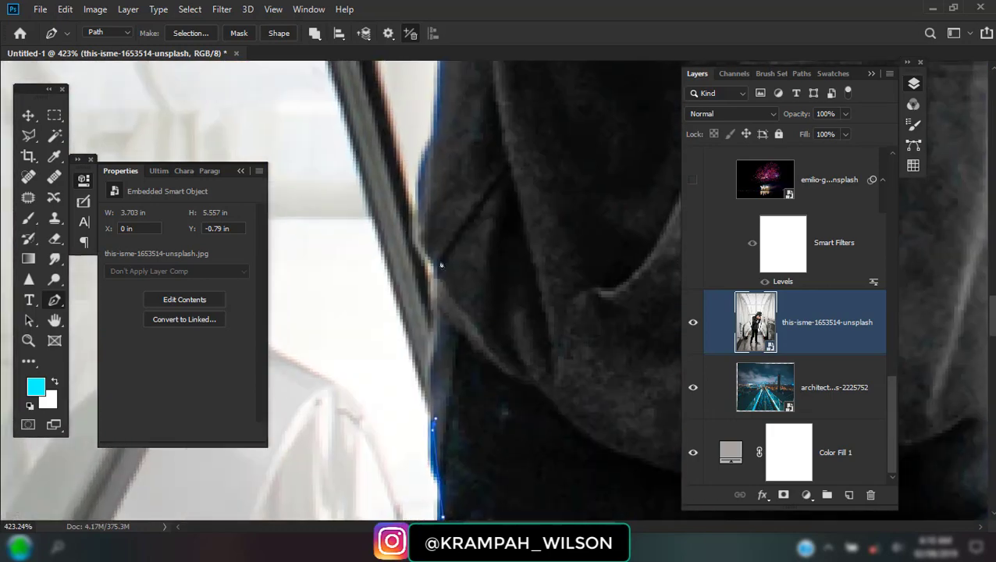
scroll(435, 173, up, 2)
scroll(444, 427, up, 2)
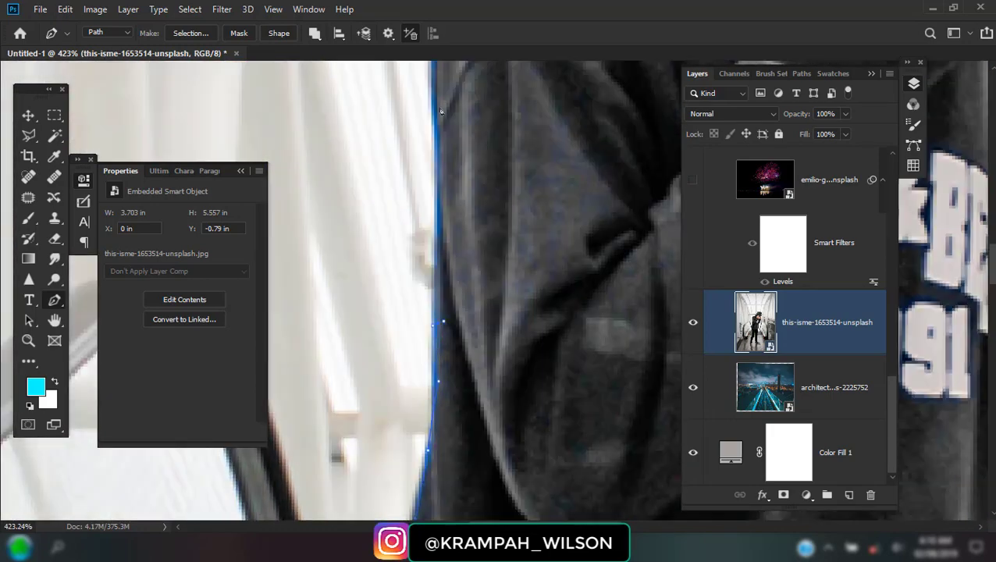
scroll(442, 111, up, 2)
click(388, 33)
scroll(422, 332, up, 2)
scroll(421, 331, up, 2)
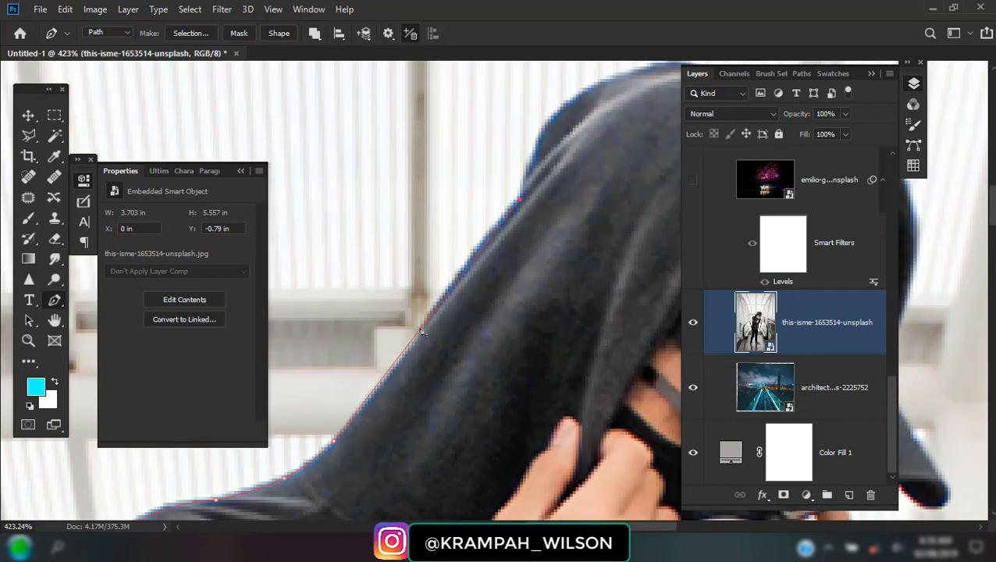
scroll(555, 119, up, 5)
scroll(507, 312, up, 1)
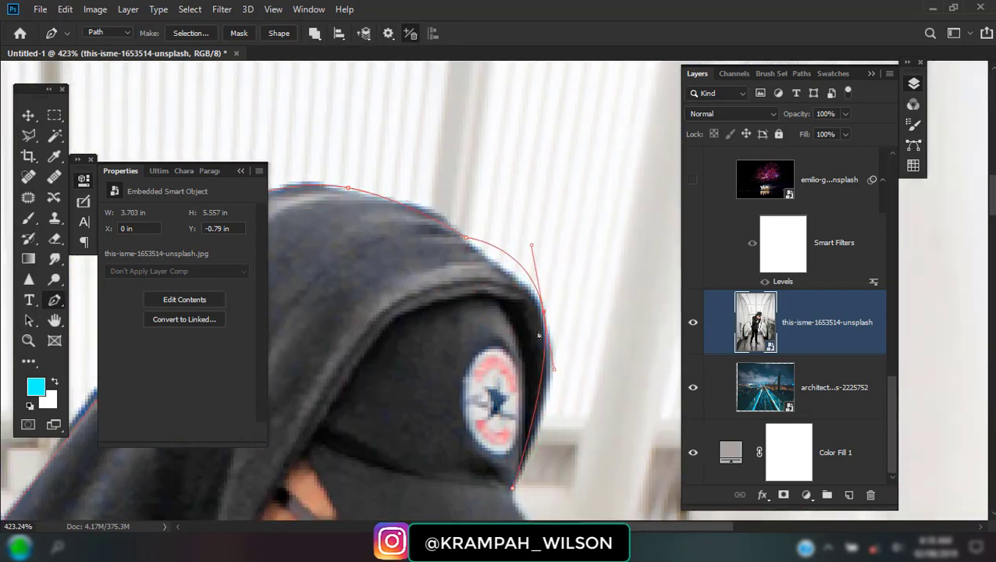
Trace the hood edge, cap brim, jersey and trouser edge with curved anchors.
drag(539, 289, 507, 275)
scroll(508, 275, down, 3)
drag(577, 407, 600, 411)
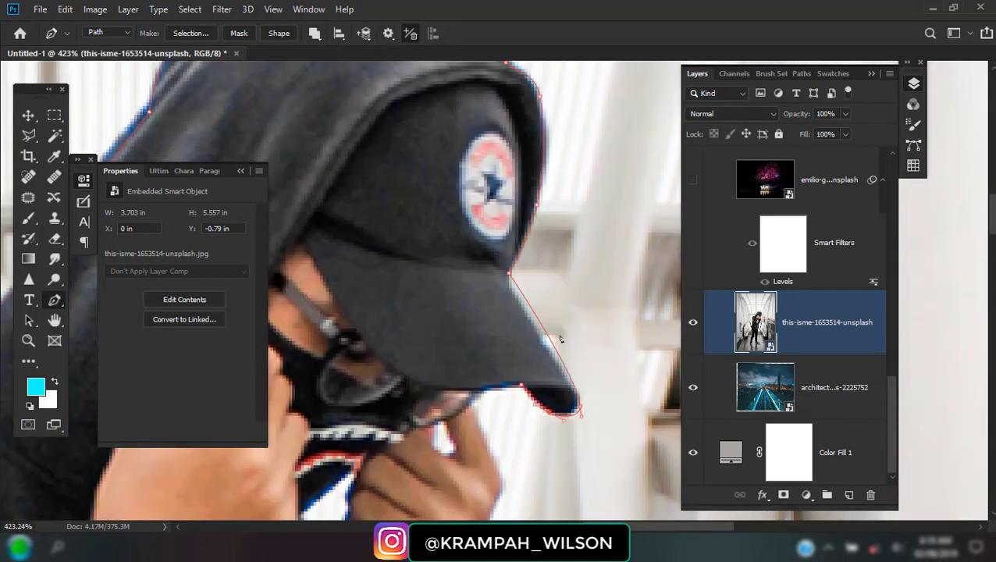
scroll(515, 288, down, 3)
scroll(504, 286, down, 2)
click(536, 288)
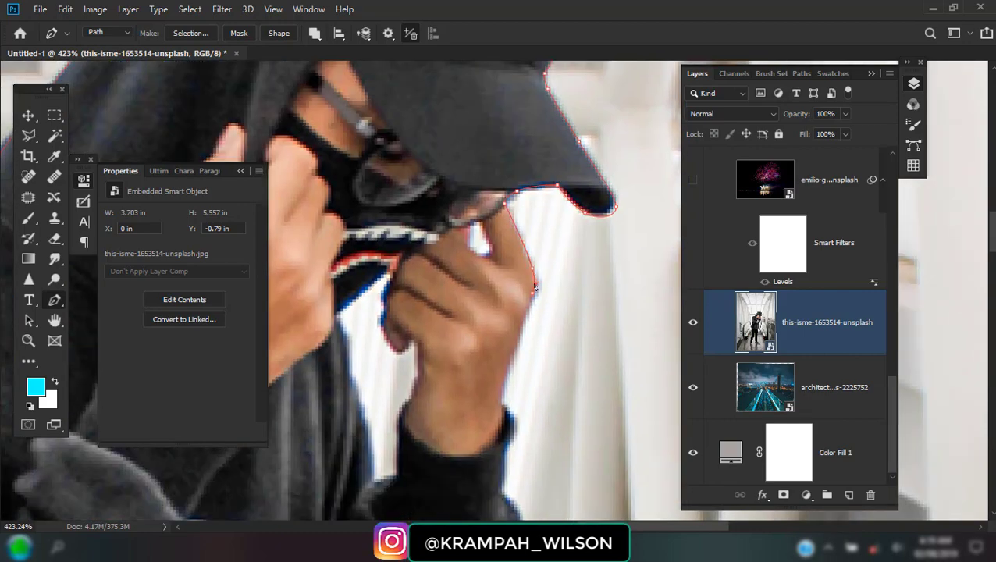
scroll(515, 359, down, 3)
scroll(493, 357, down, 3)
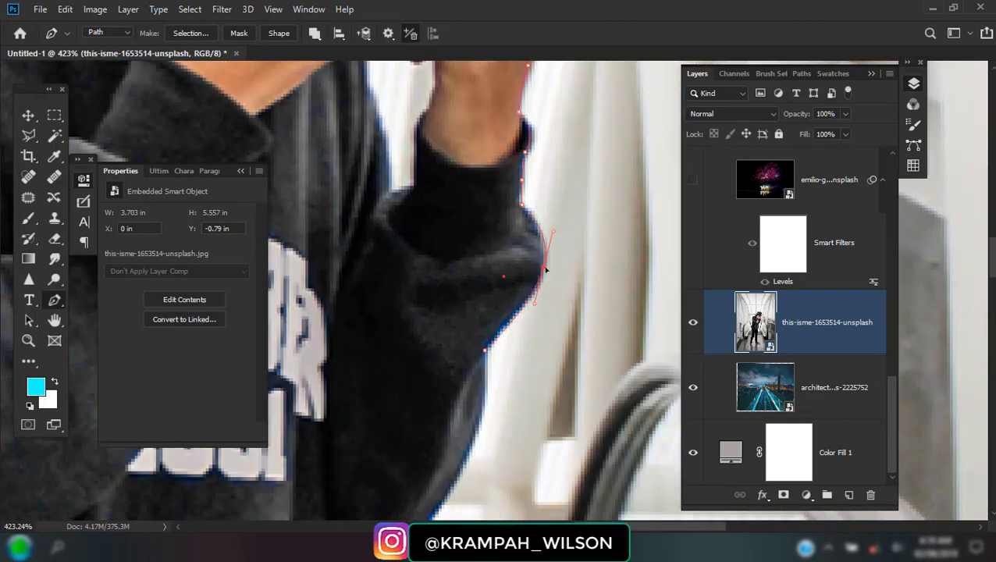
scroll(545, 260, down, 3)
click(462, 329)
scroll(462, 329, down, 3)
scroll(441, 111, down, 1)
click(451, 327)
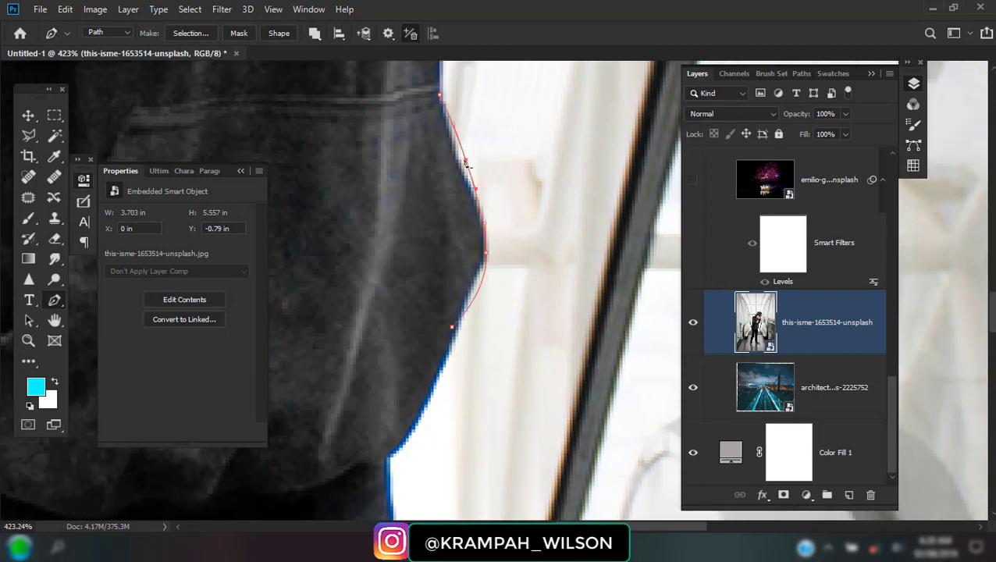
scroll(403, 416, down, 5)
scroll(469, 312, down, 3)
click(489, 108)
click(489, 244)
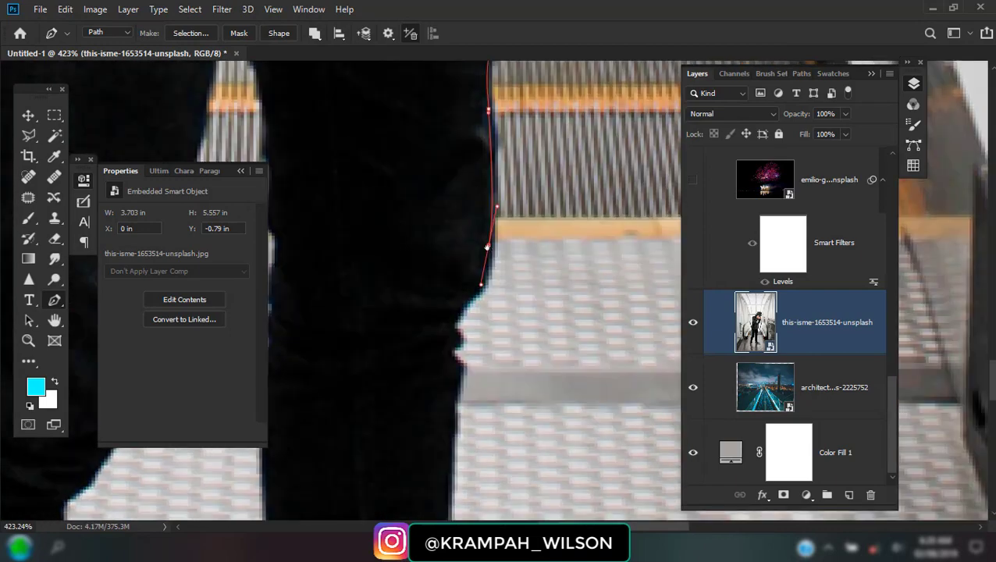
drag(460, 310, 428, 328)
Continue the path around the shoe's top, toe and sole, and along the leg edge.
scroll(427, 328, down, 5)
scroll(513, 276, down, 2)
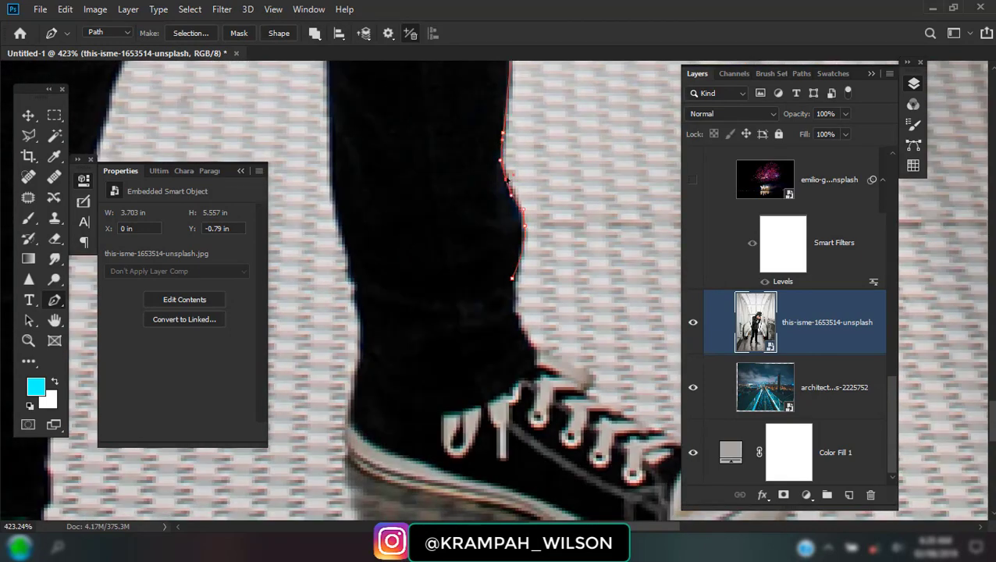
scroll(506, 179, down, 5)
scroll(507, 180, right, 3)
click(399, 149)
drag(652, 306, 629, 349)
click(556, 372)
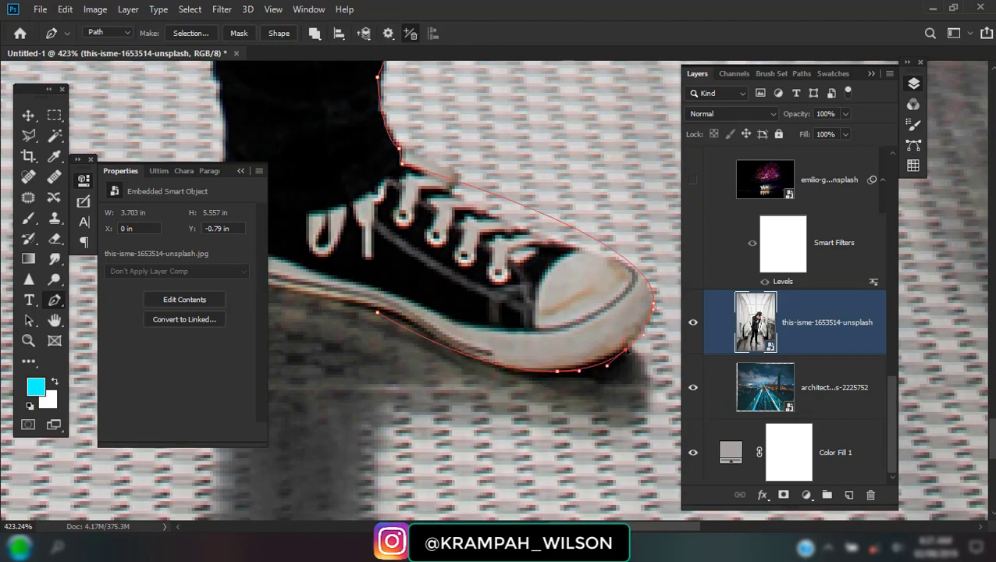
drag(617, 251, 624, 269)
scroll(396, 340, down, 3)
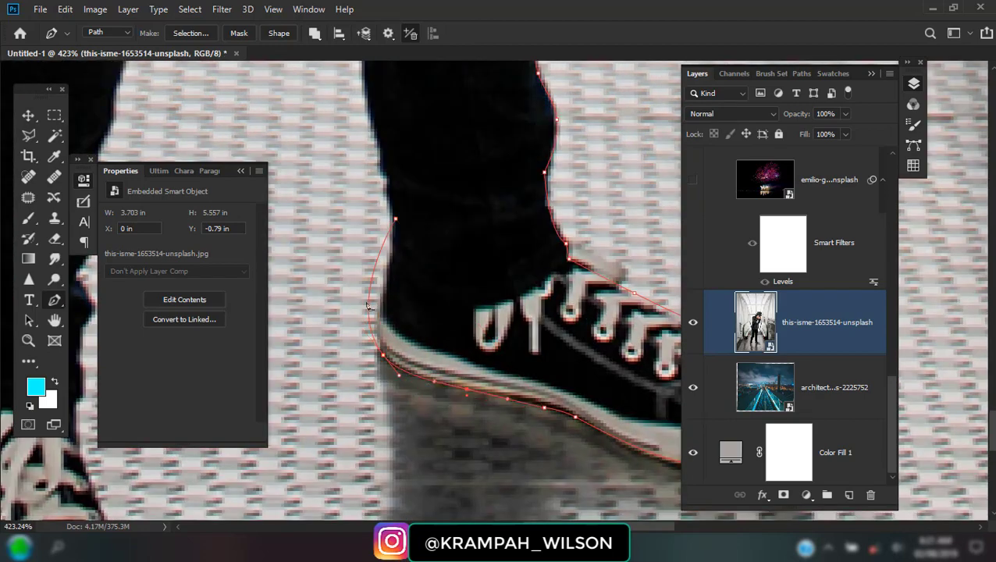
scroll(382, 332, down, 2)
scroll(369, 322, down, 2)
scroll(368, 322, up, 3)
scroll(468, 148, up, 6)
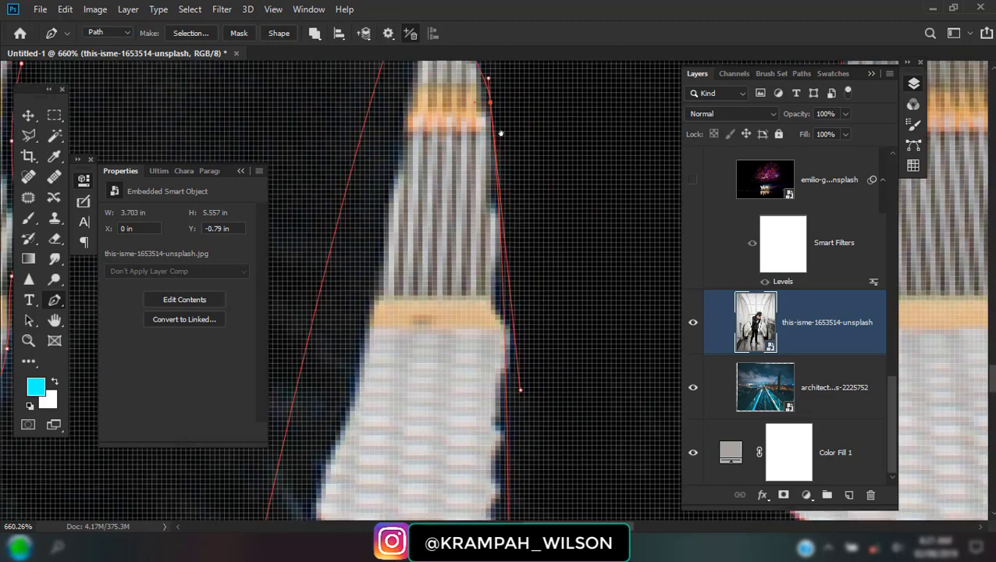
drag(498, 201, 501, 228)
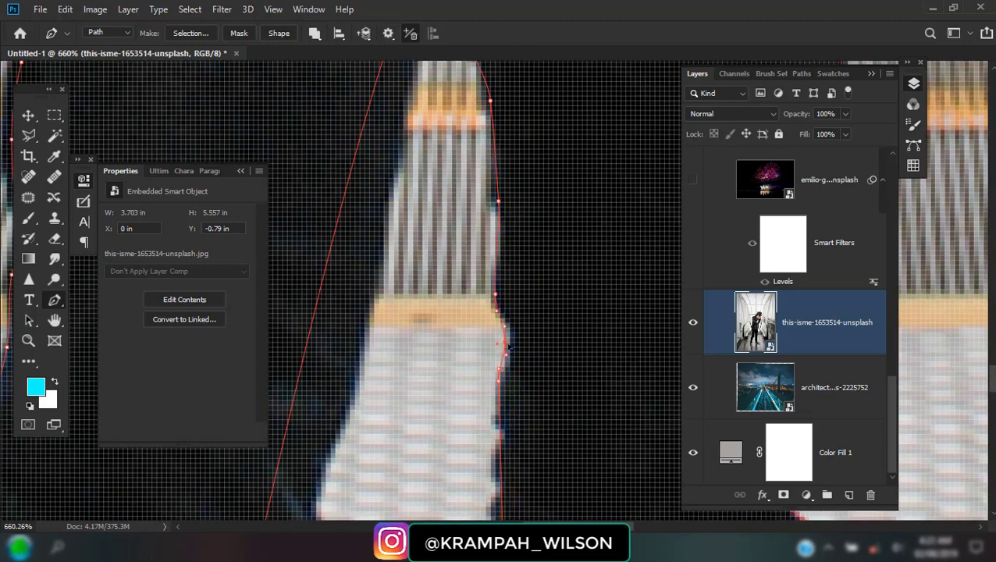
scroll(506, 344, down, 3)
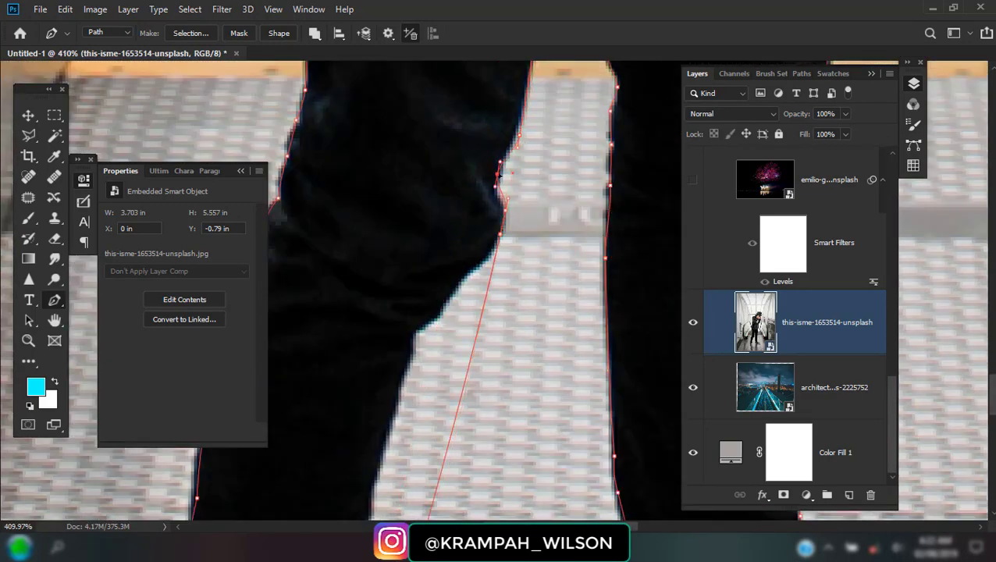
scroll(498, 173, down, 3)
scroll(431, 292, up, 3)
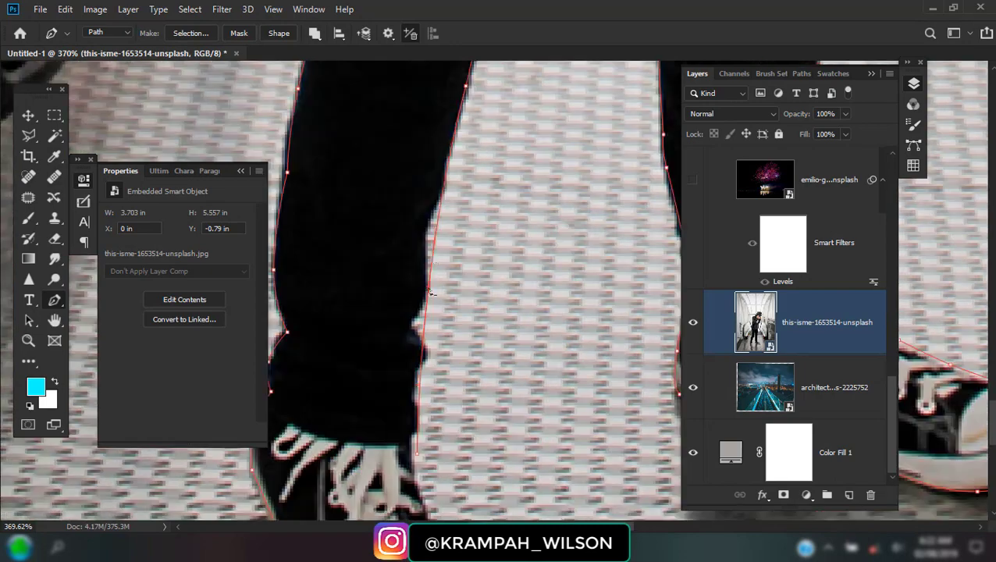
scroll(431, 292, down, 3)
scroll(474, 276, down, 3)
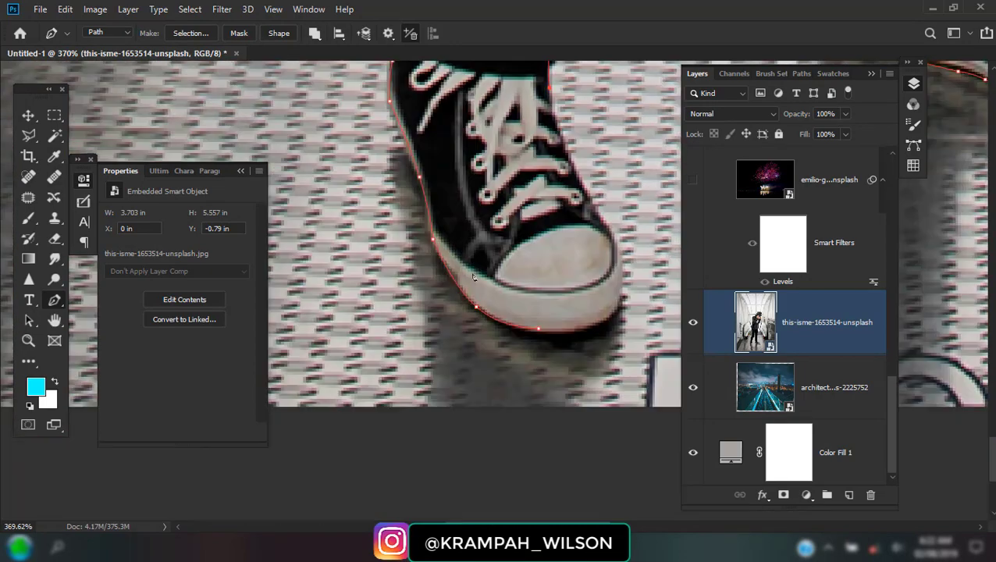
click(622, 290)
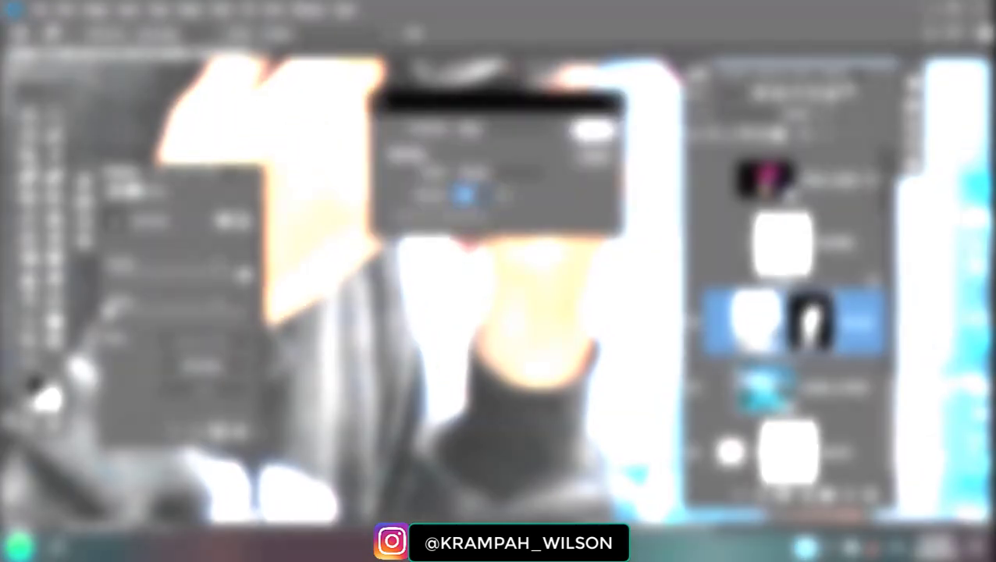
Fit the whole canvas in view and move the cut-out man higher on the bridge.
key(ctrl+0)
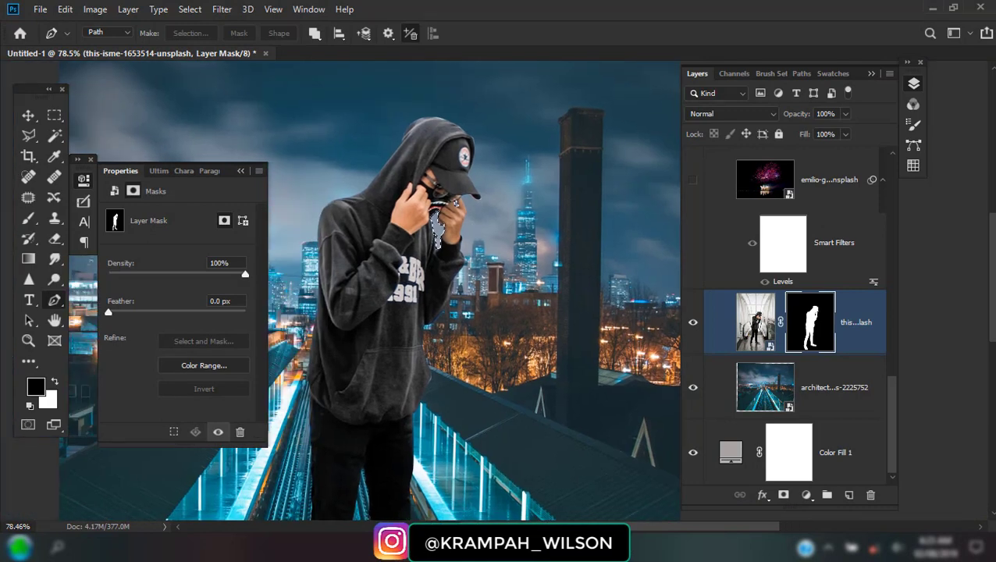
click(832, 353)
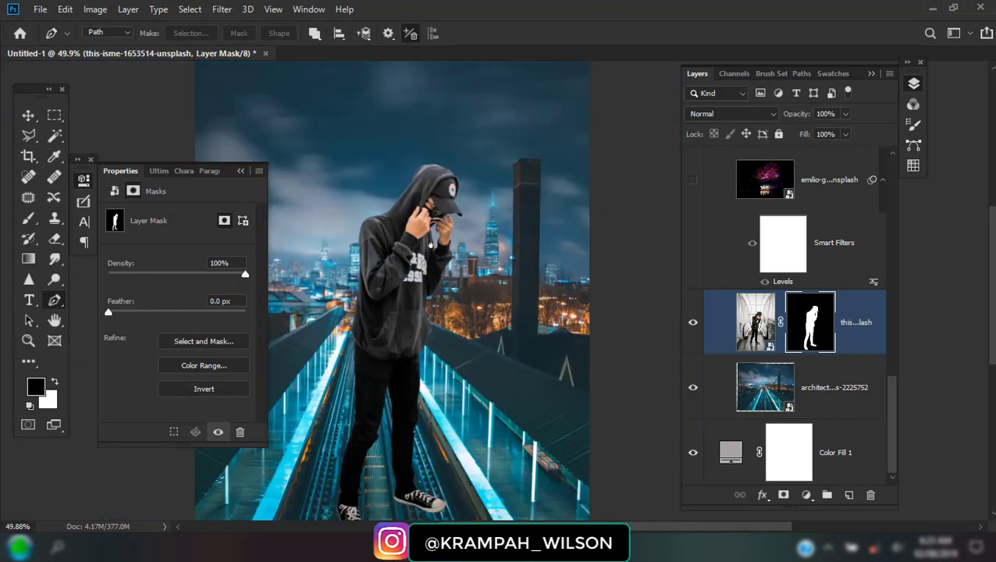
click(28, 115)
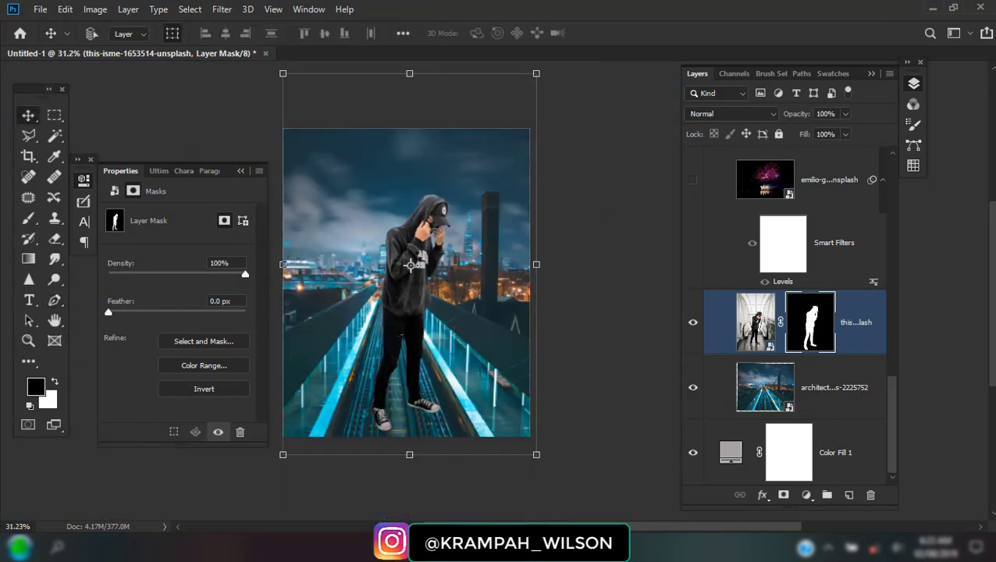
drag(439, 355, 434, 308)
Scale the man to 87.65%, rotate him 0.36°, and commit the transform.
key(ctrl+t)
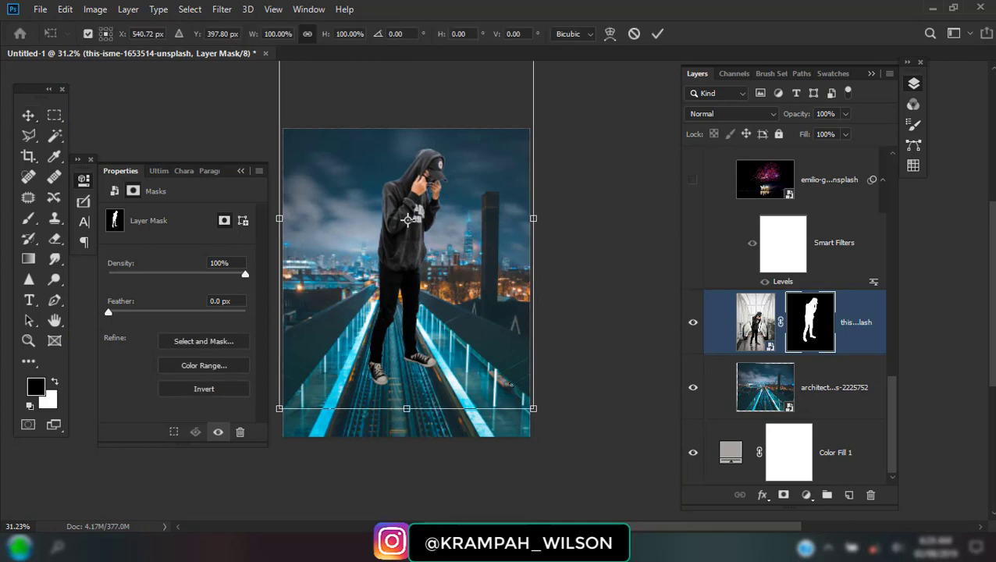
drag(534, 408, 517, 405)
drag(406, 258, 418, 334)
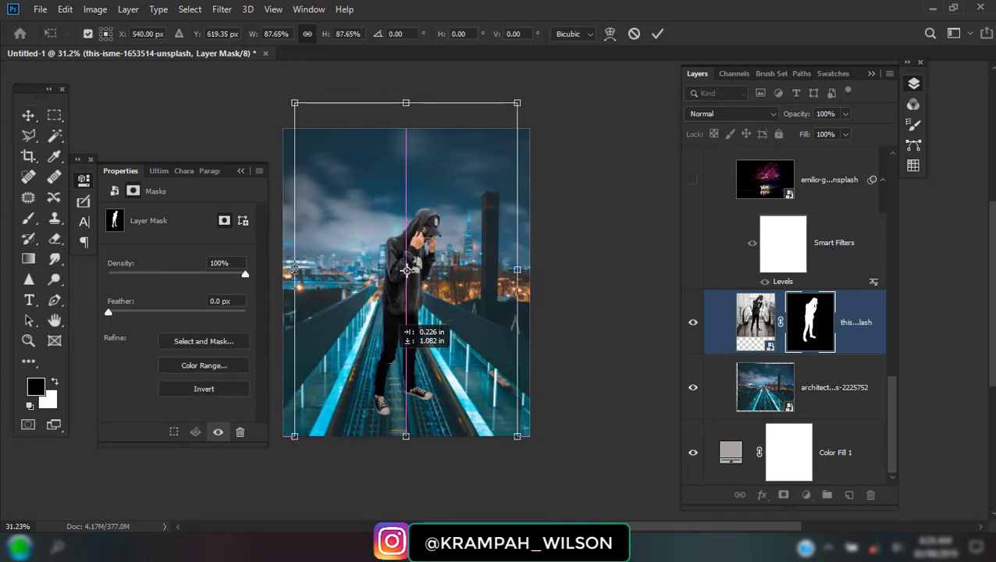
scroll(397, 365, up, 3)
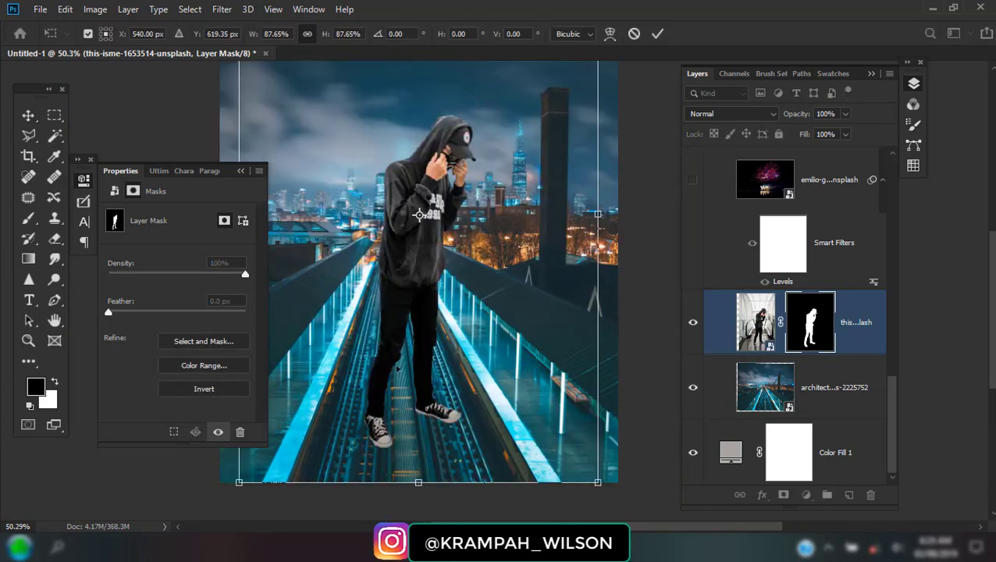
drag(616, 339, 618, 344)
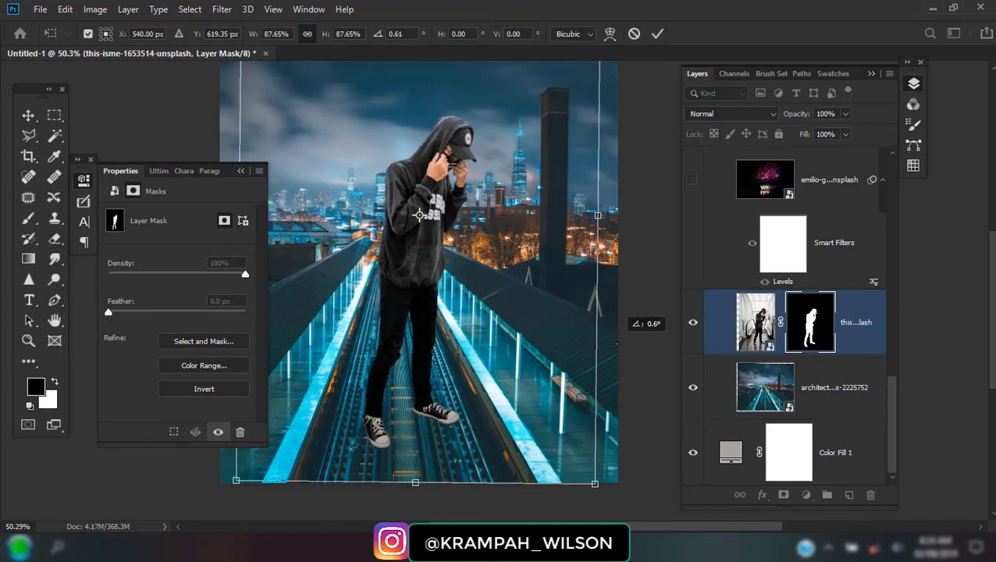
key(Return)
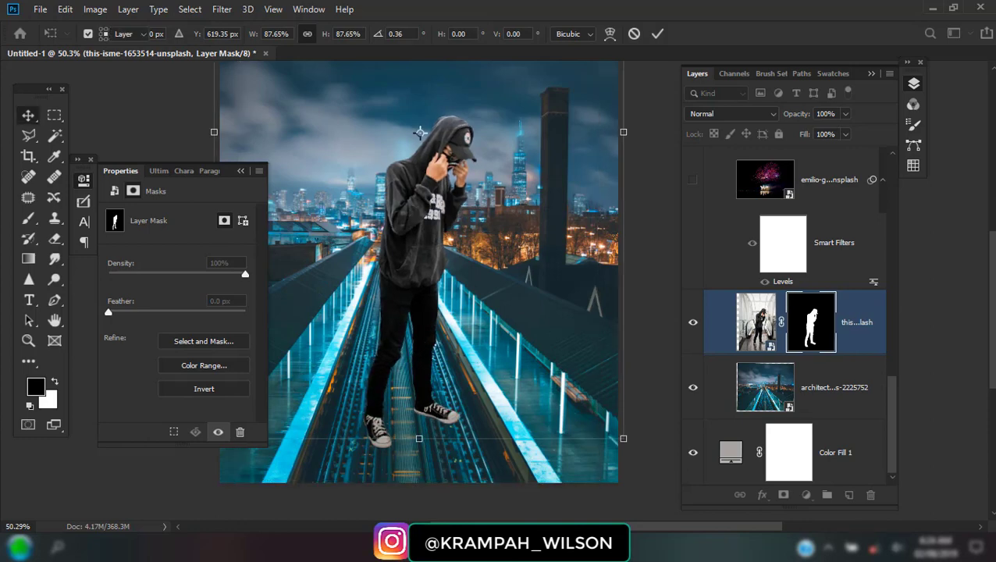
key(Return)
scroll(449, 313, down, 4)
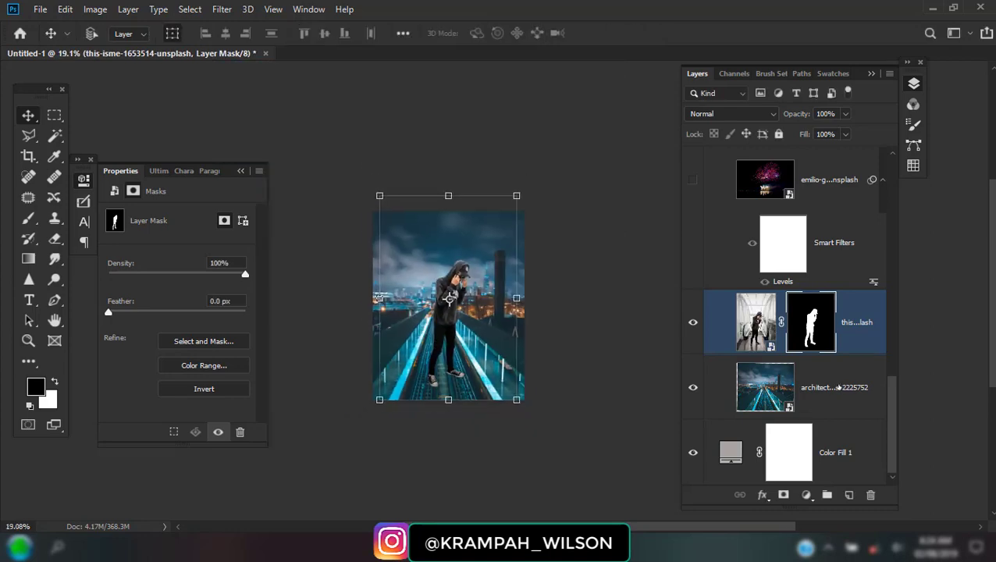
click(837, 387)
Show the pang-yuhao light-streak layer, set its blend mode to Screen, then hide it again.
scroll(402, 324, up, 2)
scroll(447, 320, up, 2)
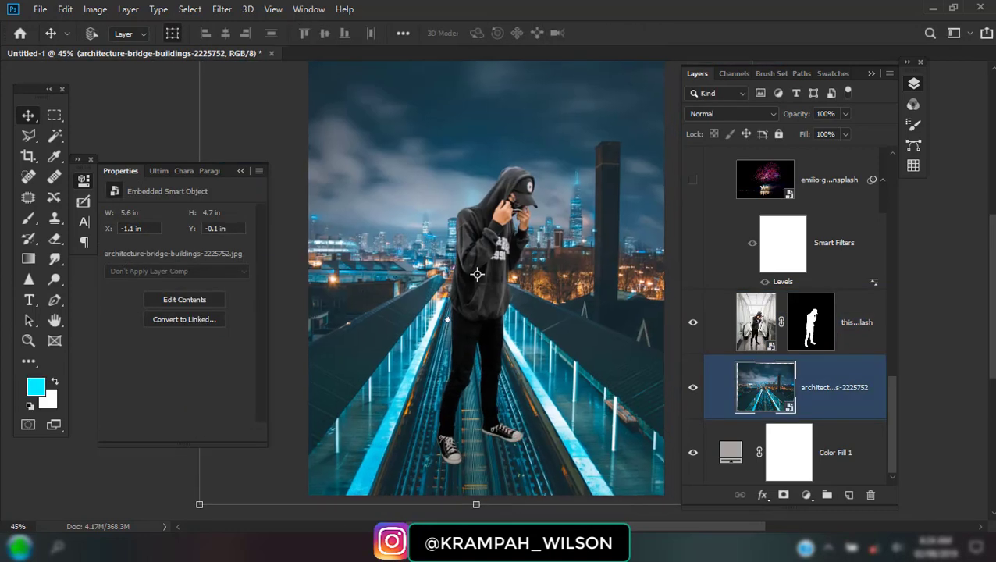
scroll(447, 320, up, 1)
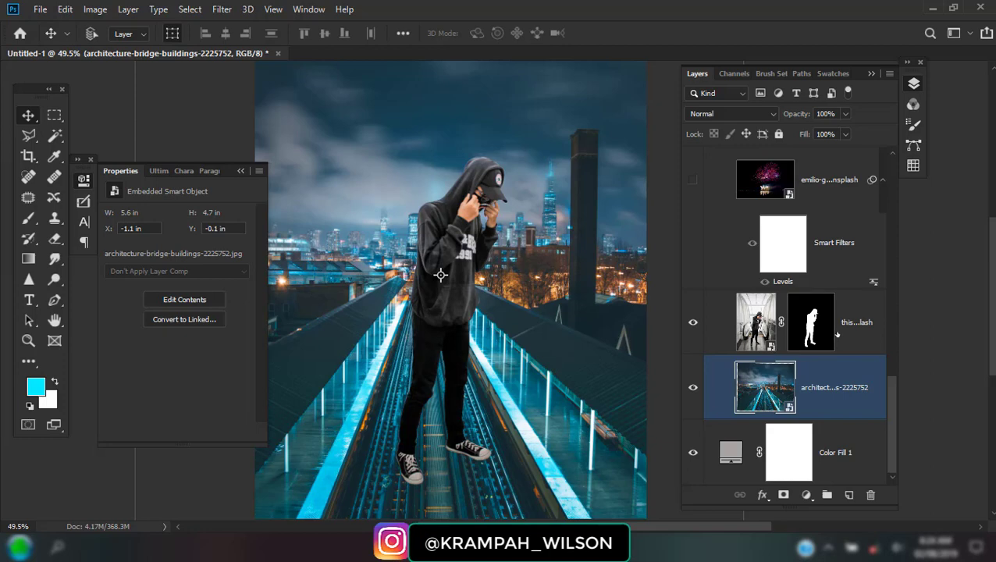
scroll(818, 380, up, 3)
scroll(816, 390, up, 2)
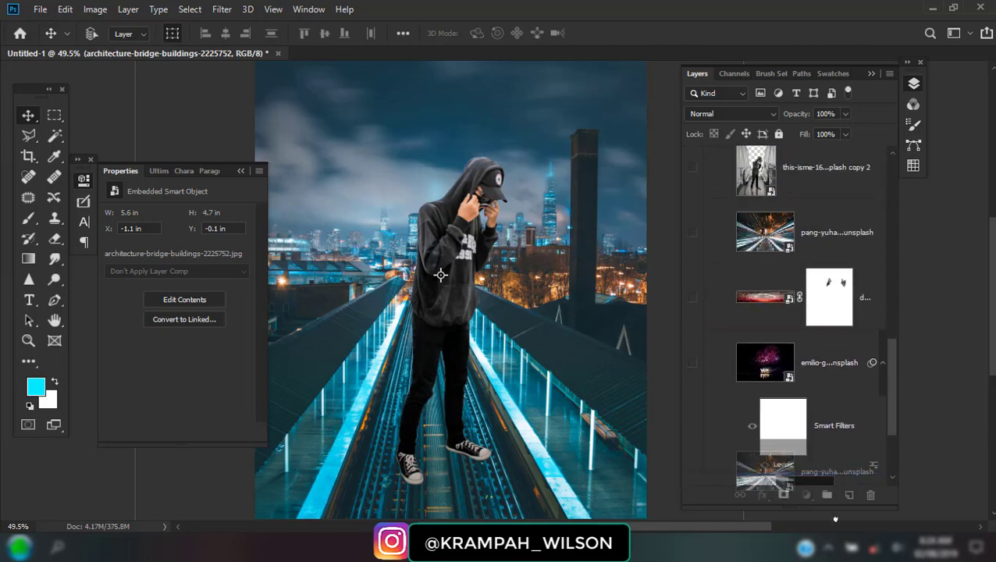
scroll(807, 469, down, 3)
scroll(807, 478, down, 3)
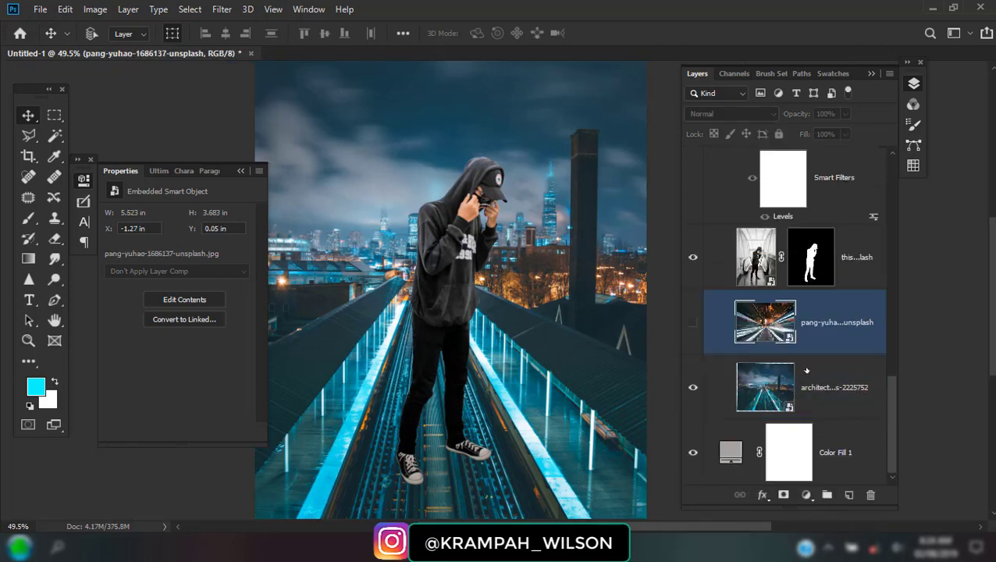
click(692, 322)
scroll(671, 235, down, 3)
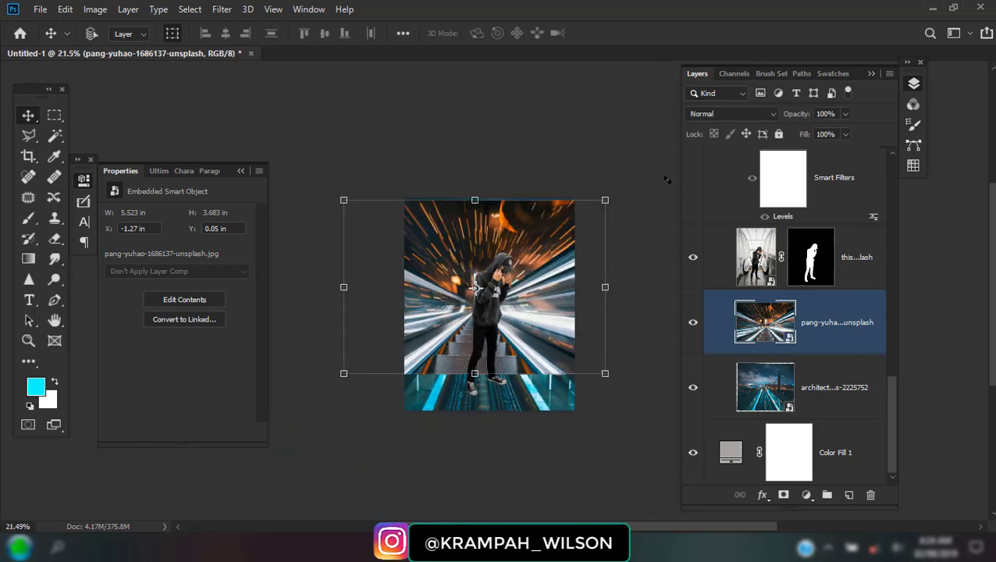
click(705, 115)
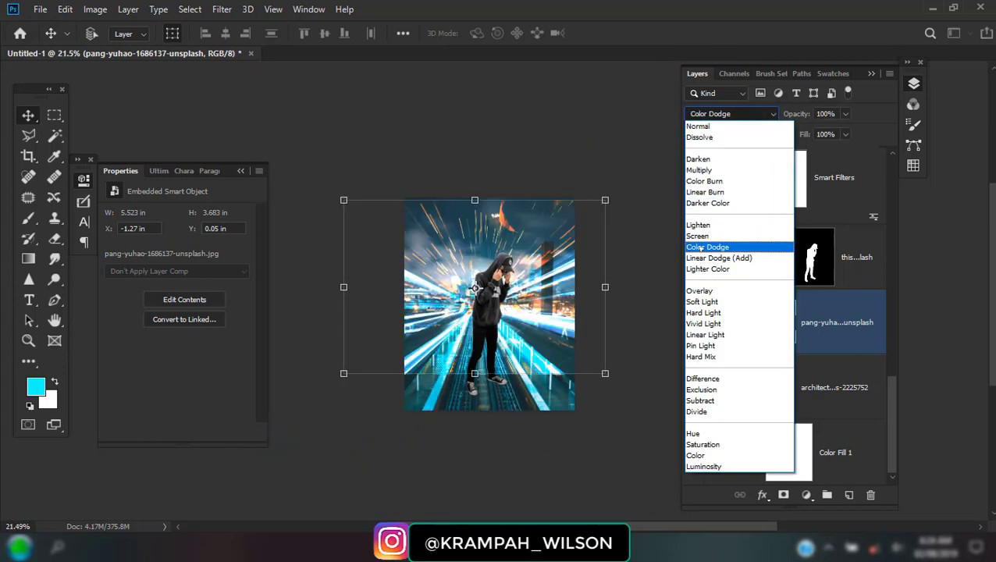
click(701, 230)
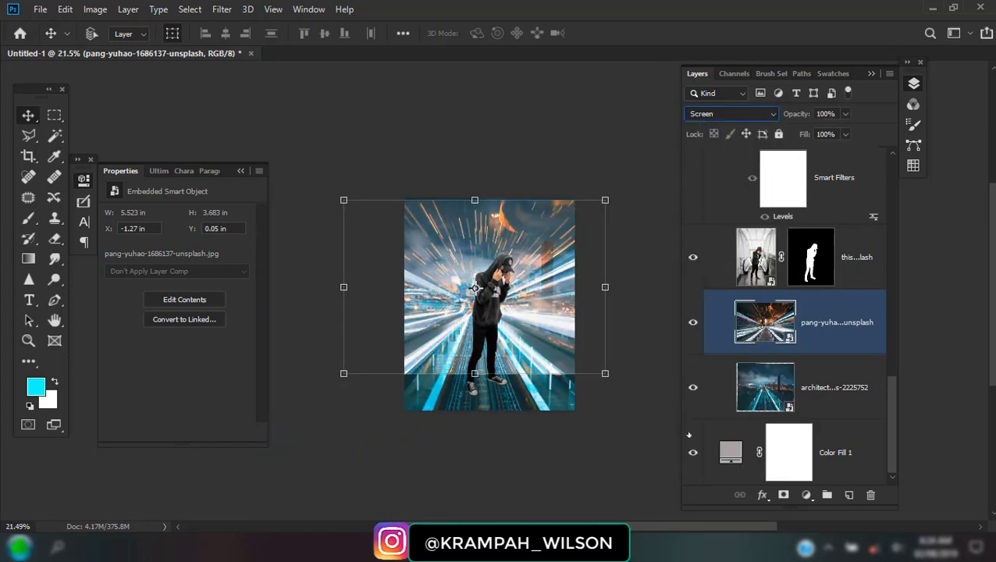
click(692, 322)
Outline the lower bridge beneath the man's feet as a Polygonal Lasso selection.
click(762, 381)
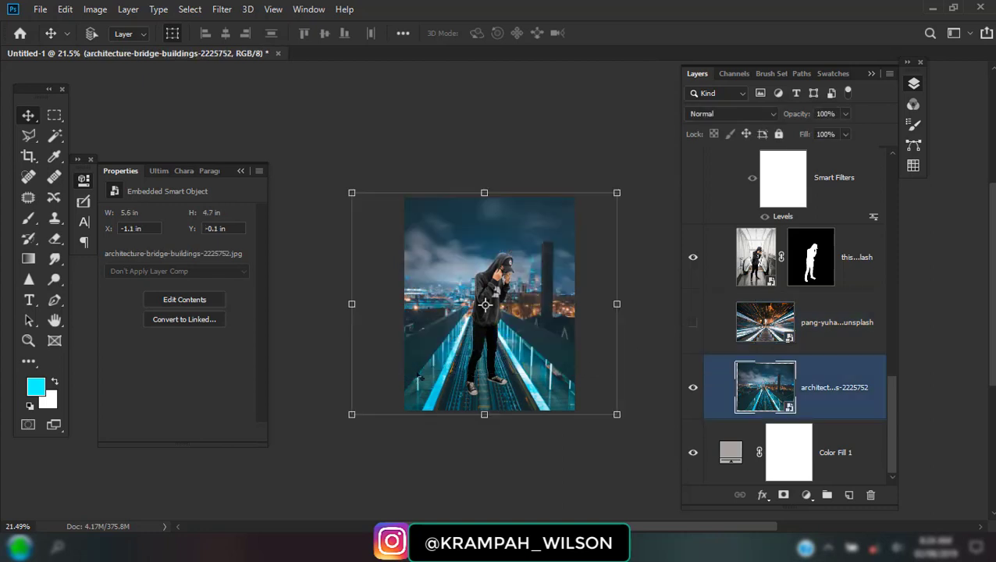
key(l)
key(alt+l)
key(Escape)
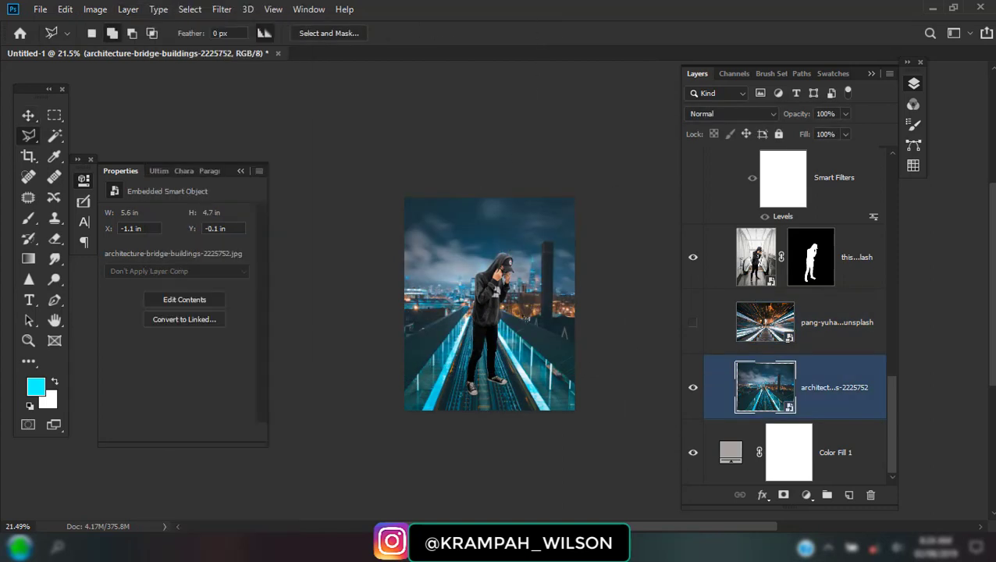
key(alt+l)
key(Escape)
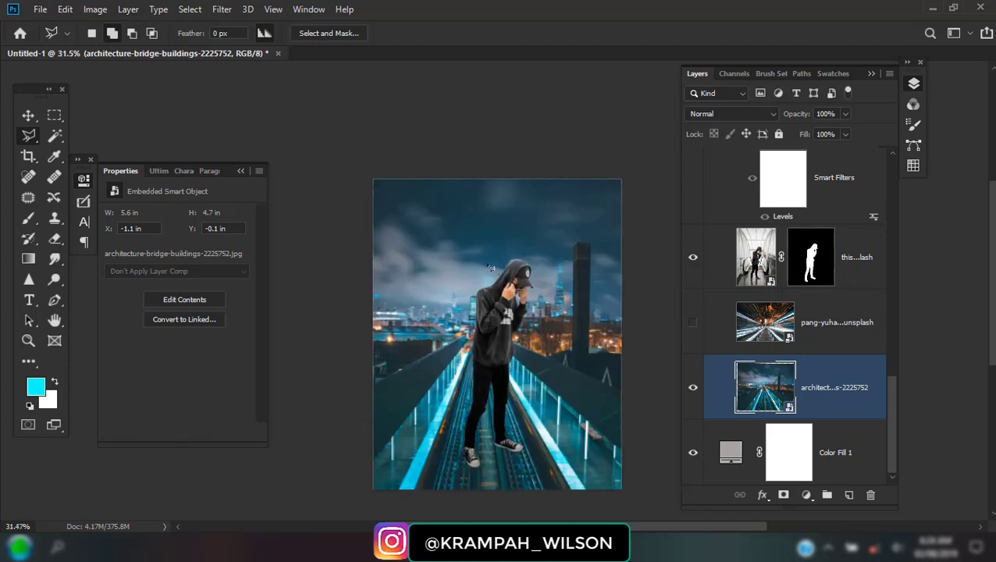
scroll(480, 250, up, 5)
drag(429, 441, 456, 154)
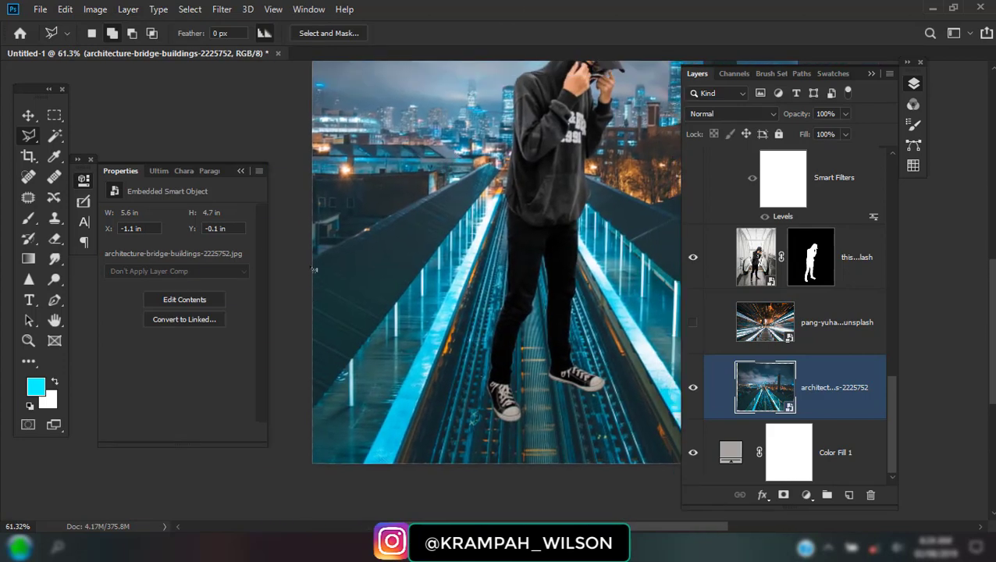
click(313, 264)
drag(593, 170, 358, 104)
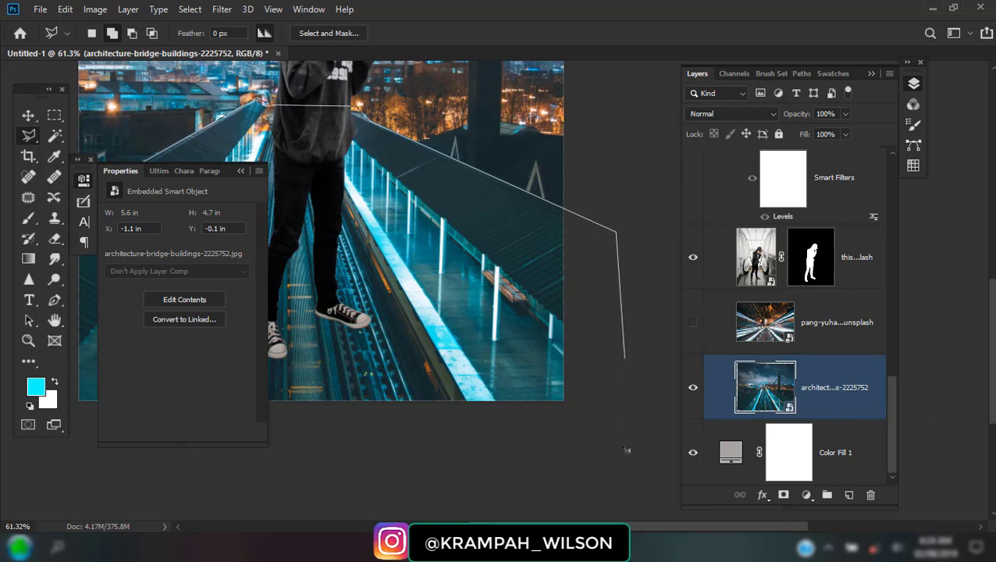
drag(379, 471, 641, 432)
click(341, 440)
click(295, 387)
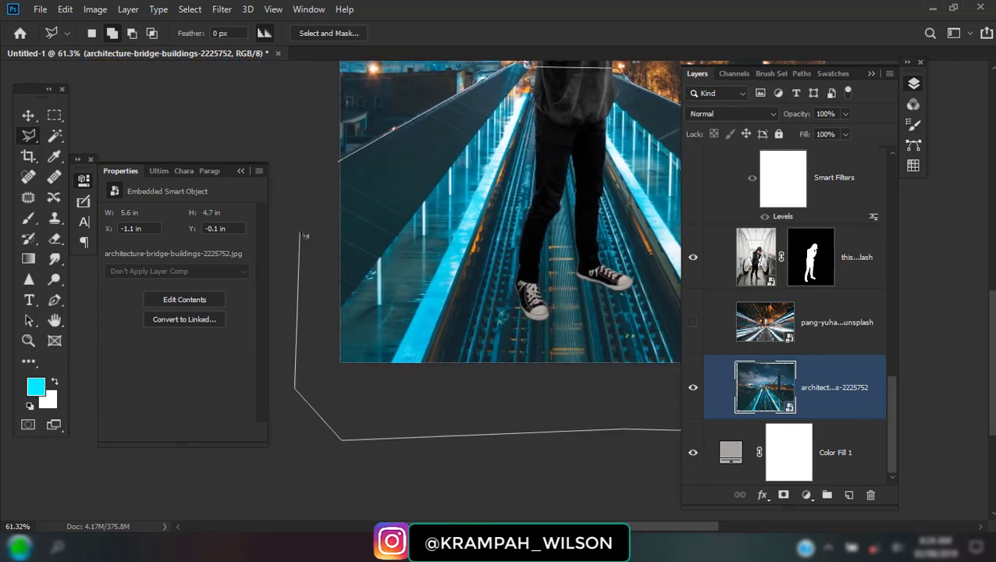
double_click(304, 234)
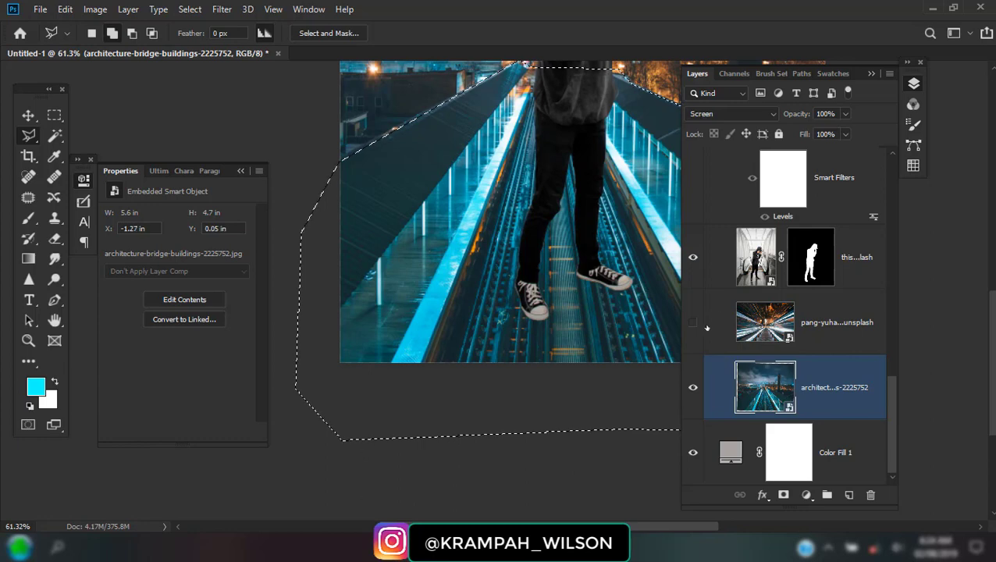
Mask the pang-yuhao light-streak layer with the selection and invert the mask.
key(alt+bracketright)
scroll(549, 344, down, 3)
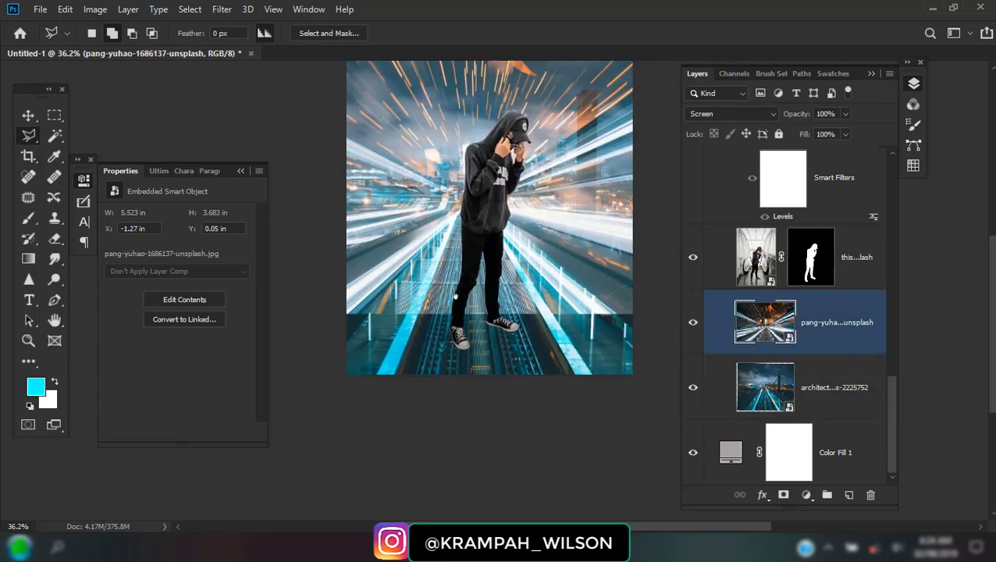
scroll(578, 349, right, 2)
click(783, 495)
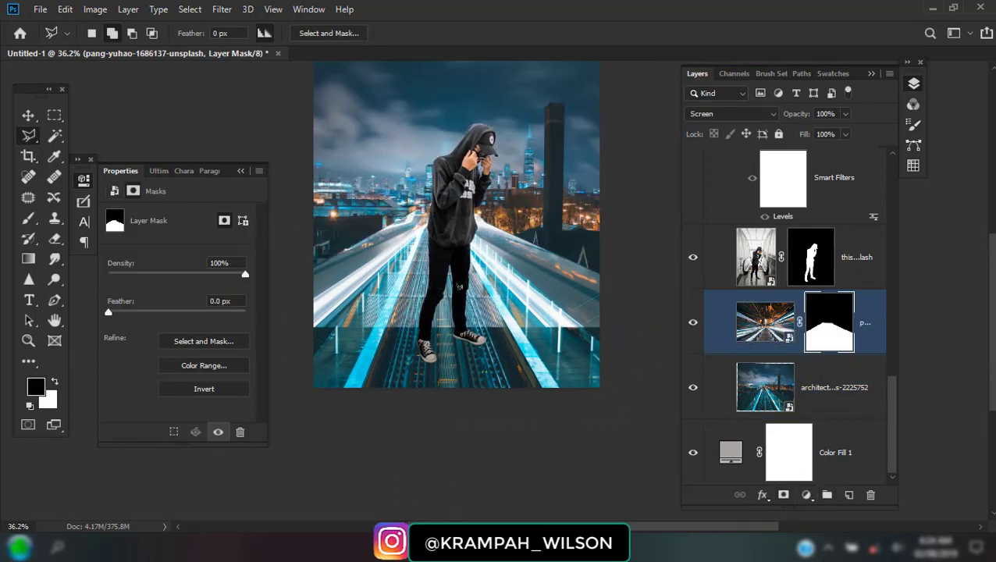
key(ctrl+i)
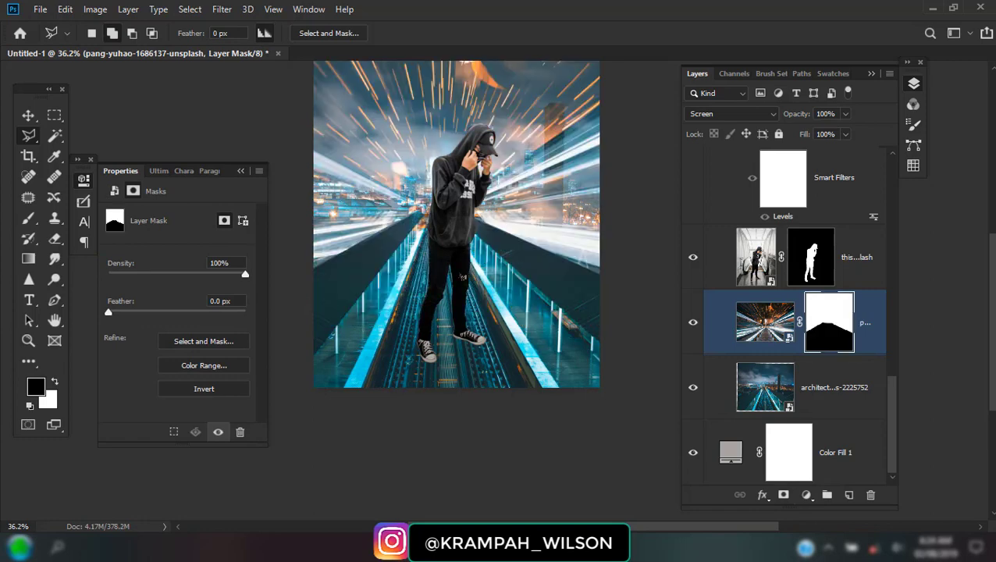
scroll(455, 214, down, 2)
scroll(820, 402, up, 1)
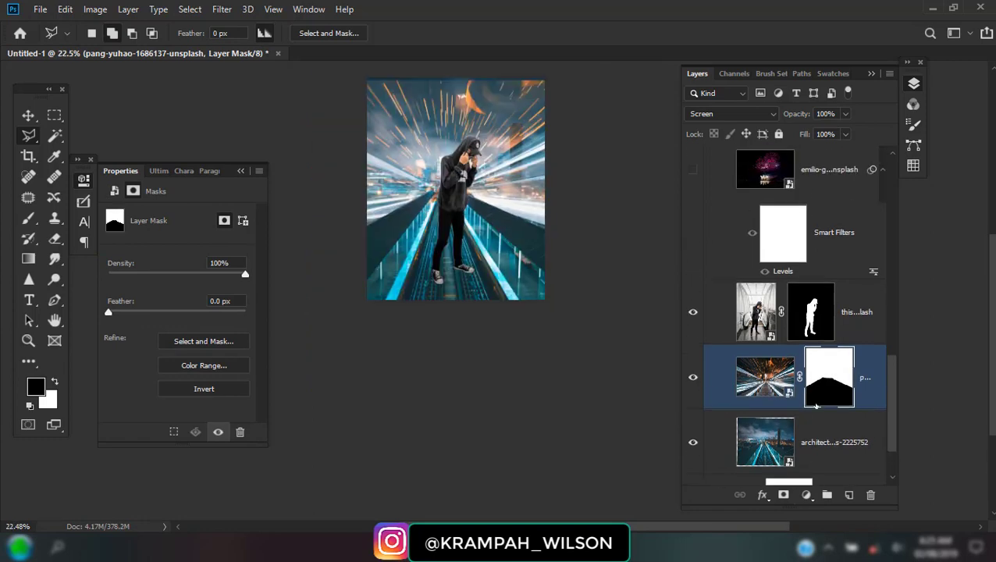
scroll(821, 403, up, 2)
Set the emilio fireworks layer to Screen and move it beneath the man's layer.
click(765, 225)
click(727, 116)
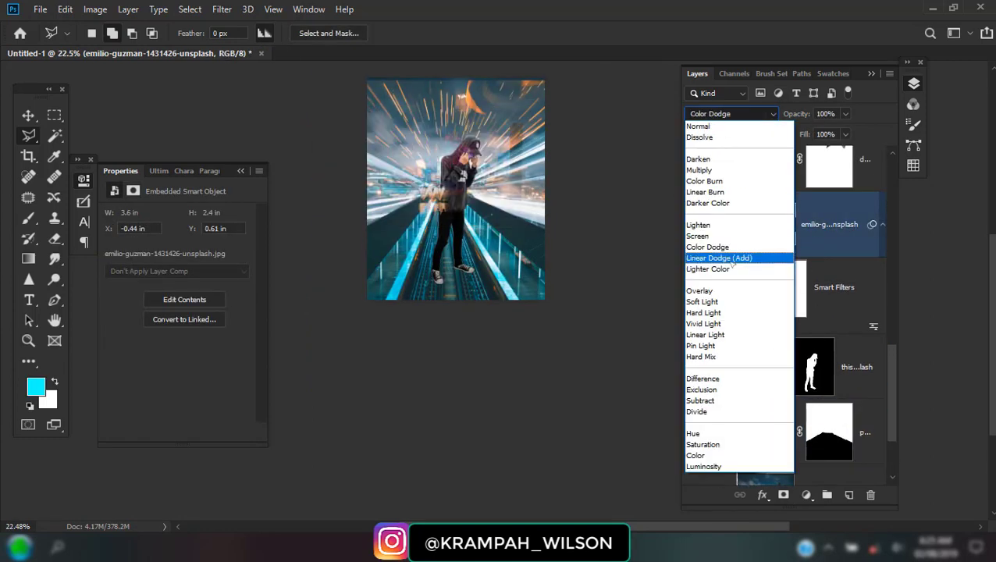
click(734, 231)
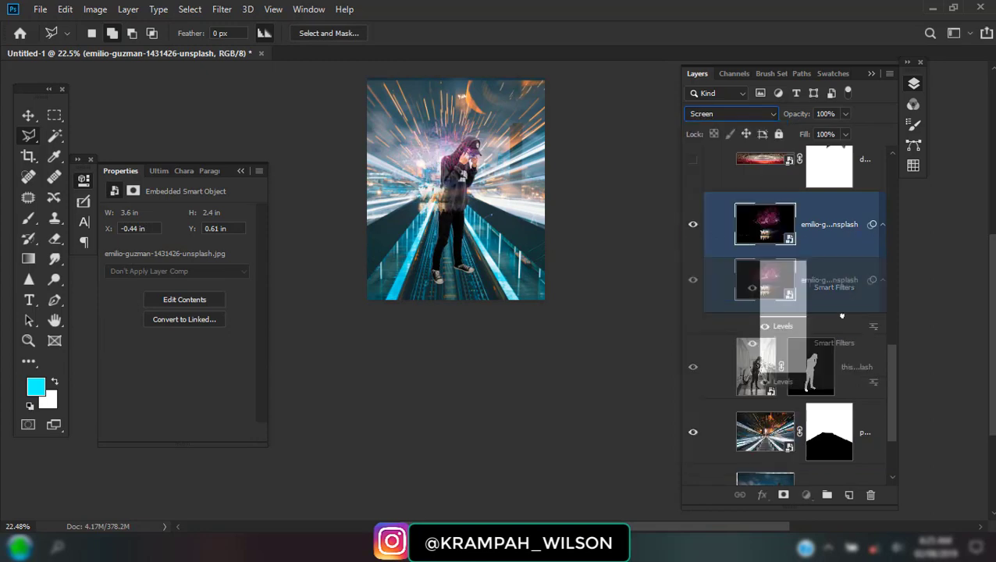
drag(874, 236, 780, 400)
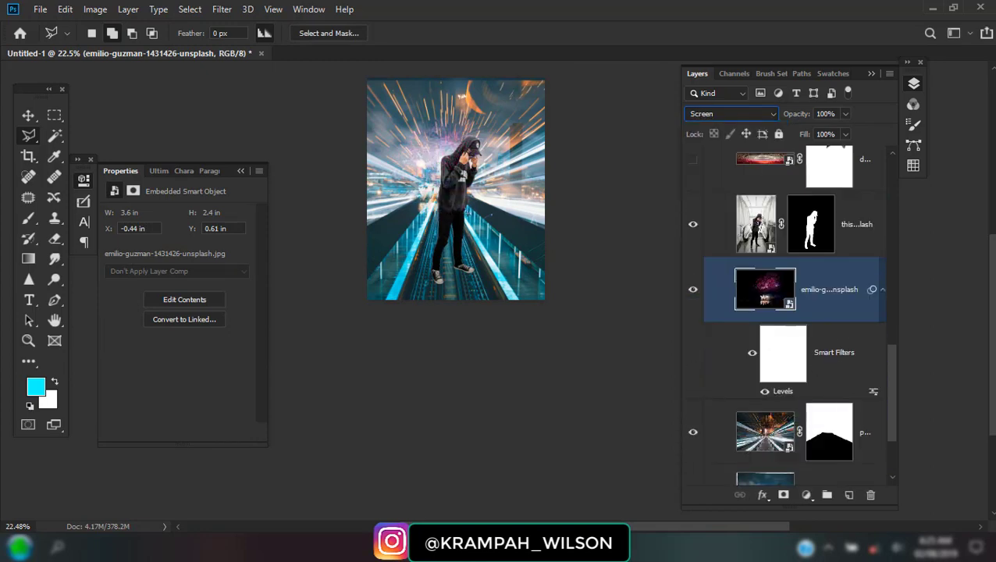
Shift the fireworks up behind the man's head and adjust them with Free Transform.
click(28, 115)
scroll(456, 172, up, 3)
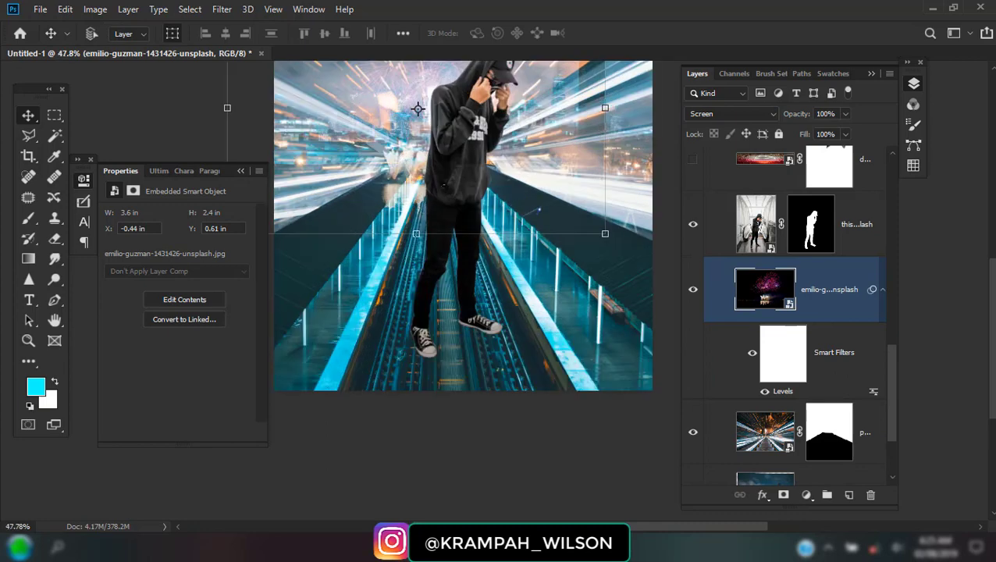
drag(449, 165, 456, 172)
key(ctrl+t)
scroll(456, 168, up, 3)
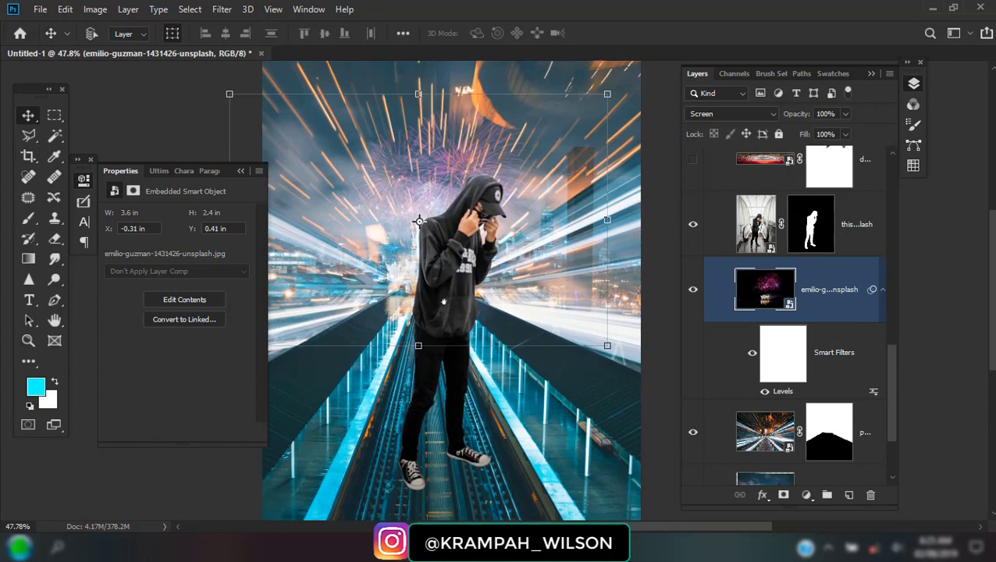
scroll(831, 319, down, 1)
scroll(820, 319, up, 2)
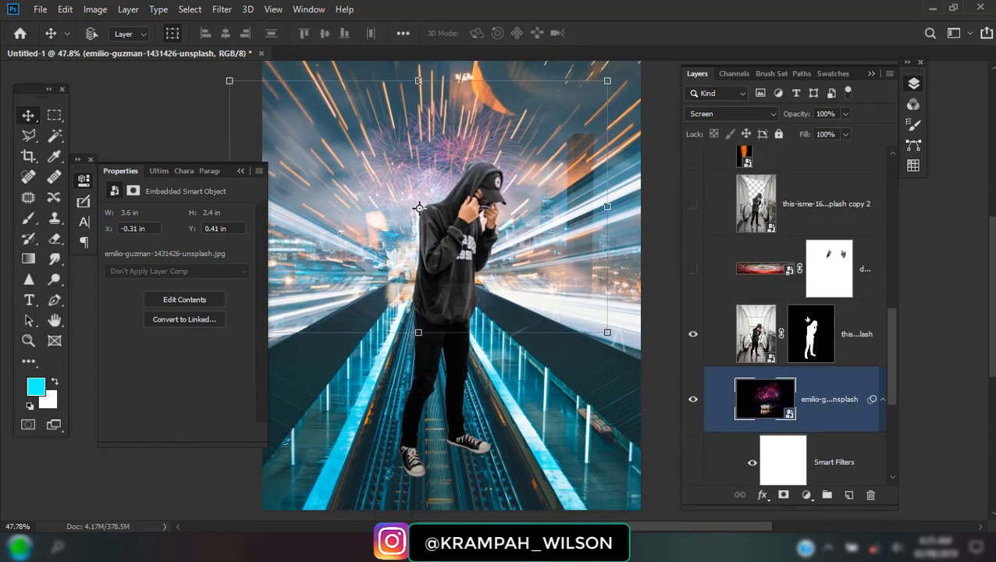
scroll(812, 318, up, 3)
scroll(808, 318, down, 3)
scroll(807, 320, down, 2)
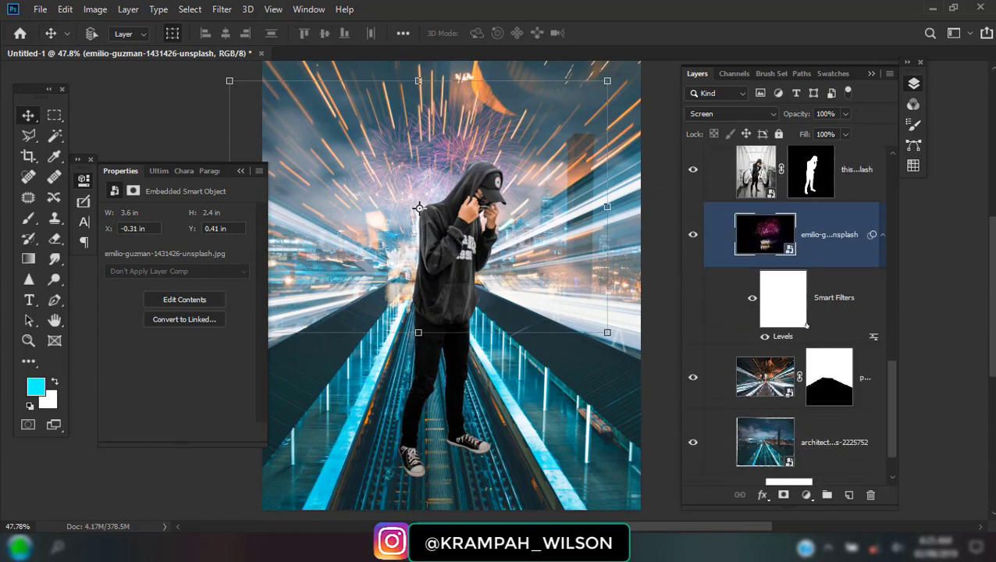
scroll(808, 322, down, 1)
scroll(806, 327, up, 3)
scroll(806, 326, up, 3)
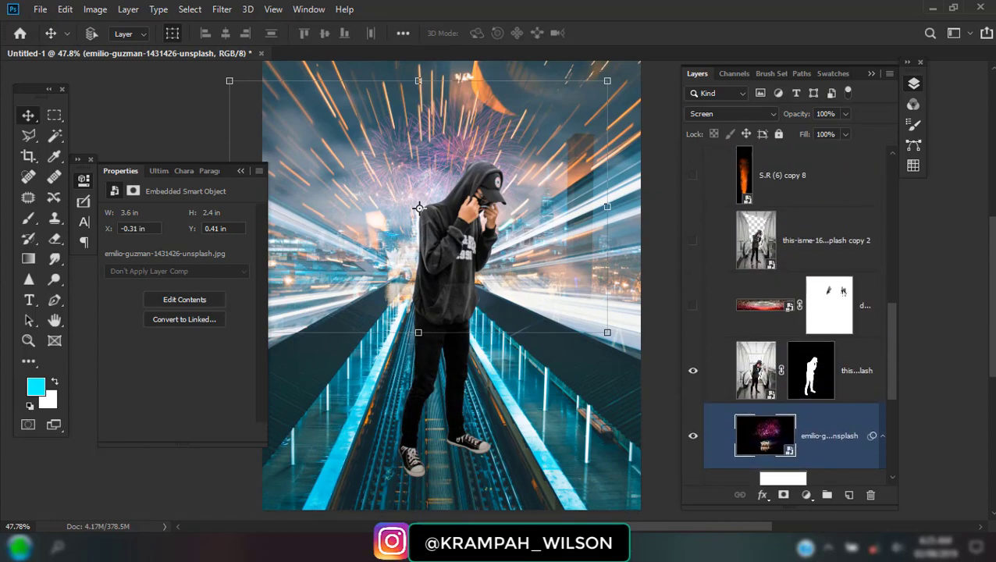
click(843, 291)
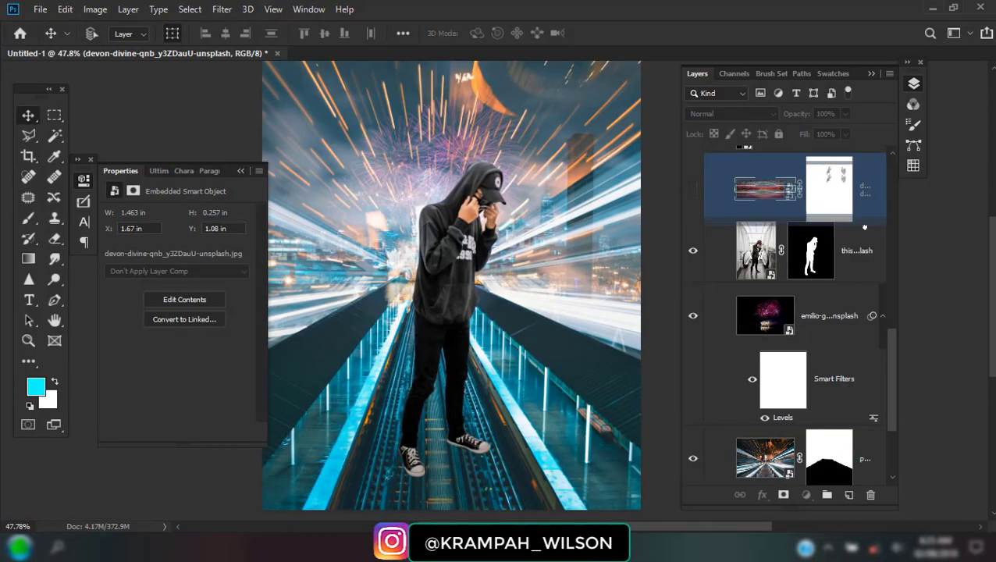
Move the red streak layer below the fireworks, show it, set it to Screen and drag it to the man's legs.
drag(865, 227, 858, 386)
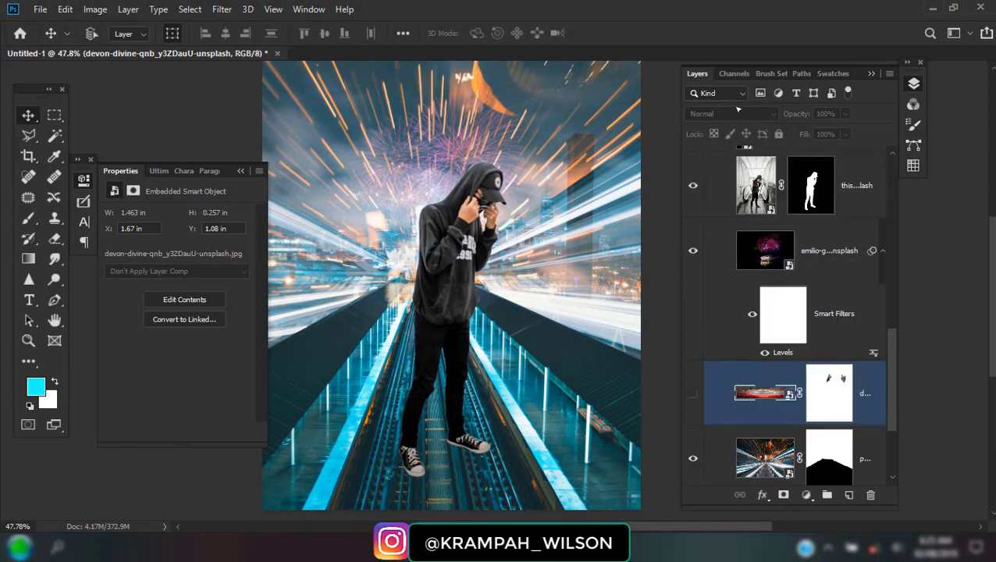
click(693, 393)
click(730, 114)
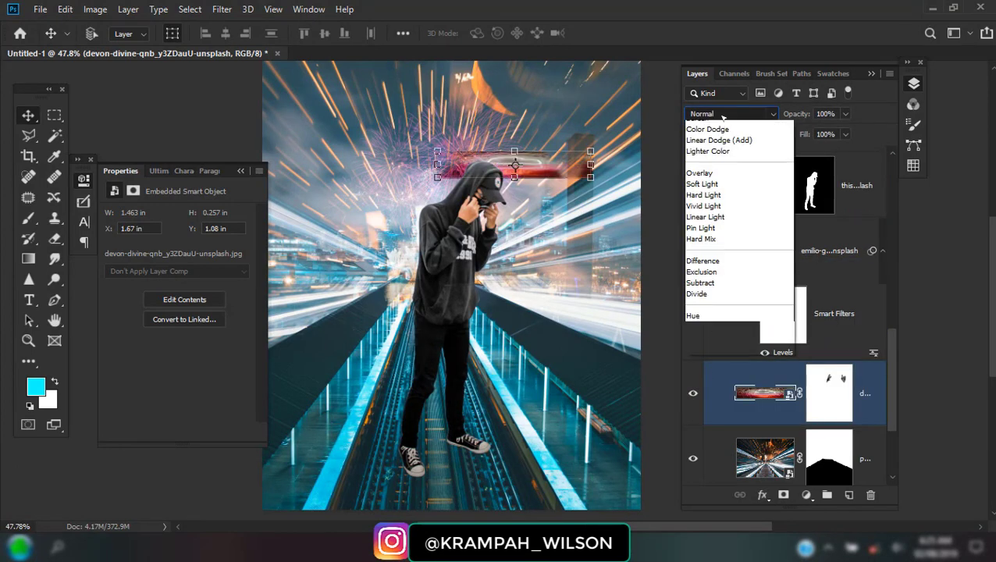
click(702, 234)
drag(538, 166, 459, 410)
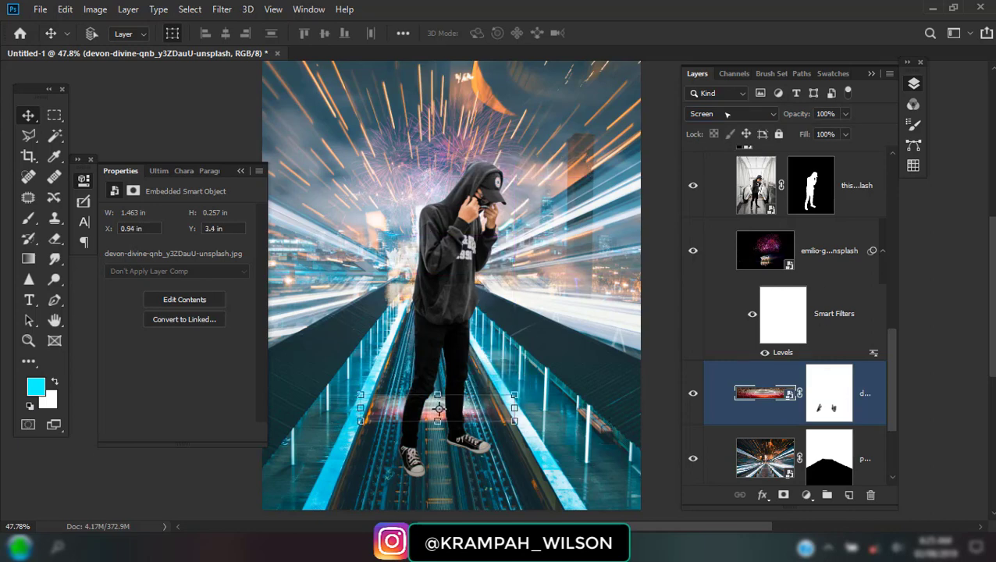
Switch the red streak to Color Dodge blending and target its layer mask.
click(726, 114)
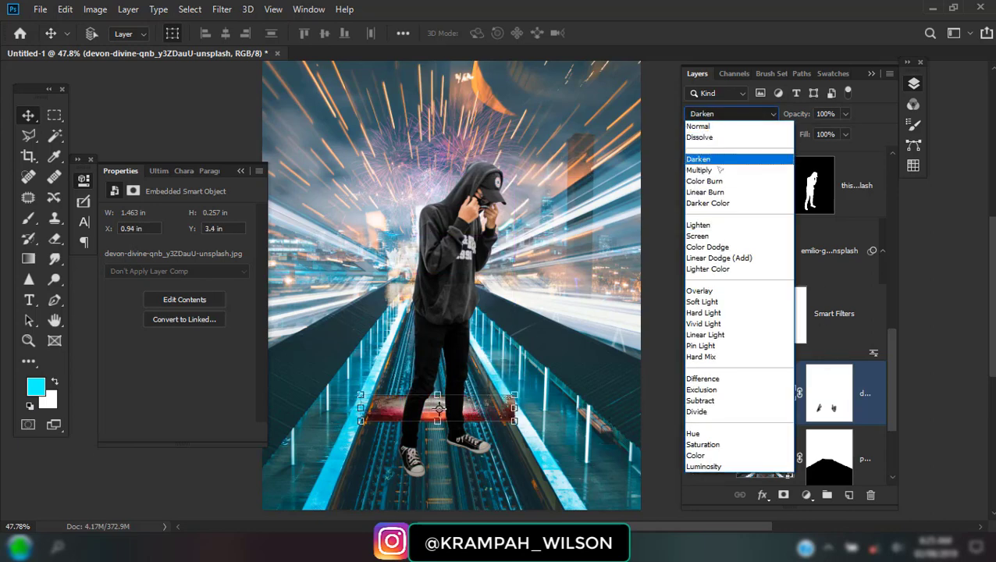
click(709, 248)
click(824, 385)
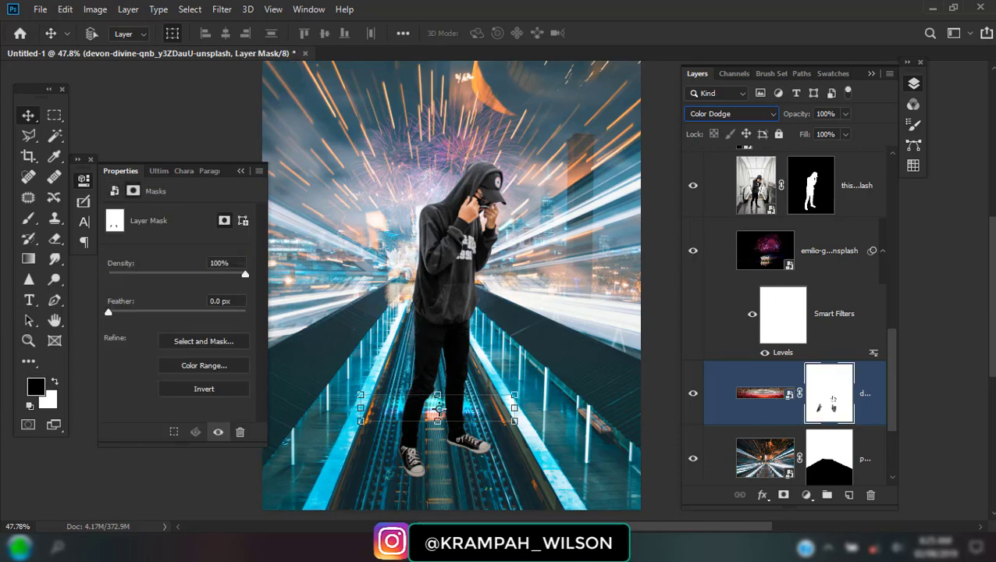
right_click(824, 384)
key(Escape)
Select the lower bridge photo layers together in the Layers panel.
scroll(822, 318, up, 2)
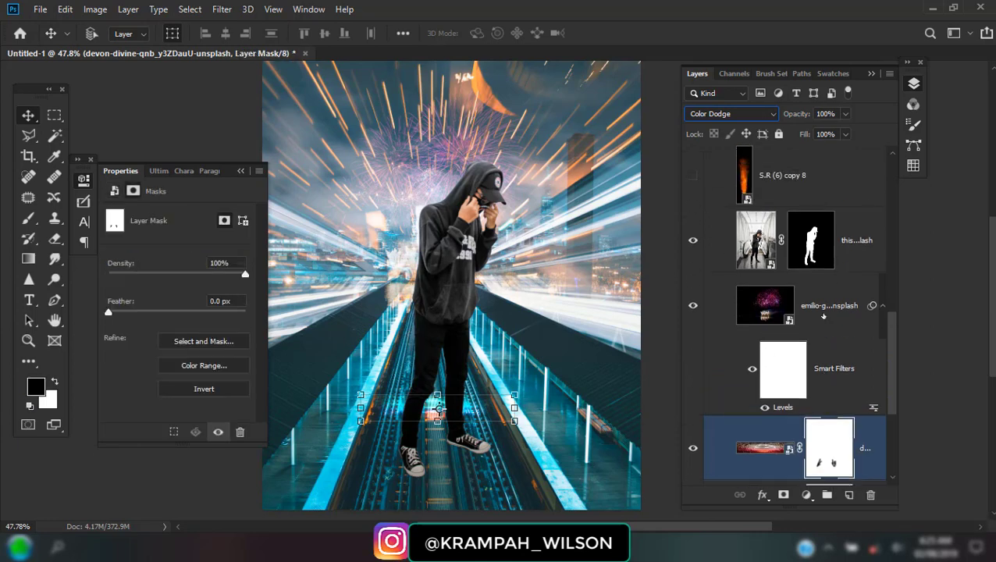
scroll(823, 315, down, 4)
scroll(822, 350, down, 3)
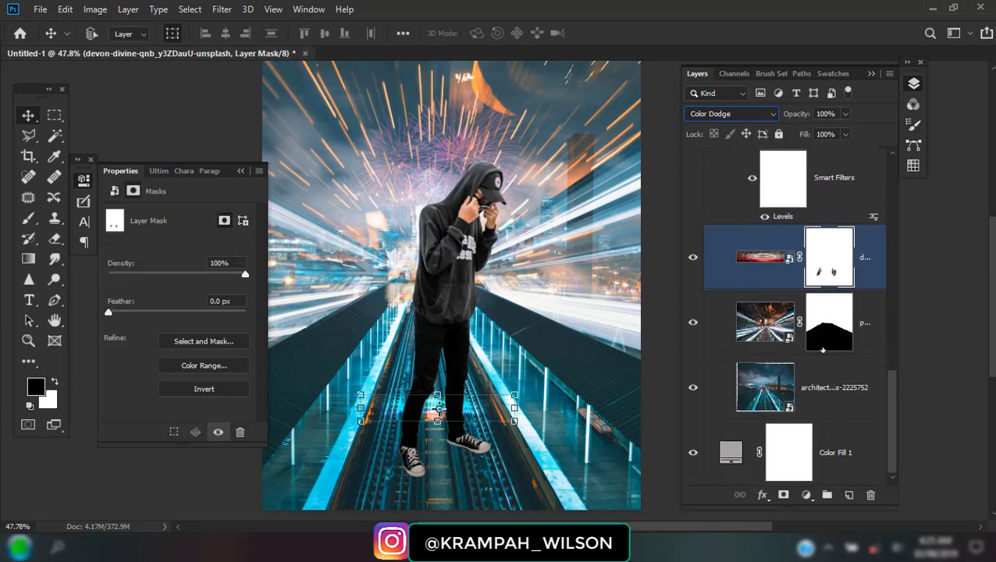
scroll(823, 350, up, 3)
scroll(822, 348, up, 4)
scroll(821, 347, up, 3)
scroll(821, 346, up, 5)
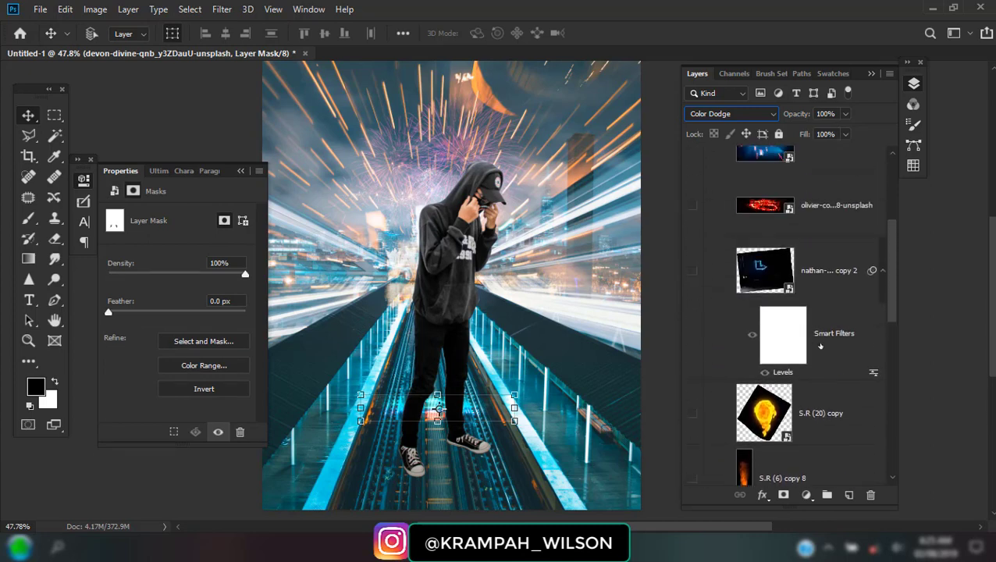
scroll(820, 346, up, 3)
scroll(820, 303, up, 1)
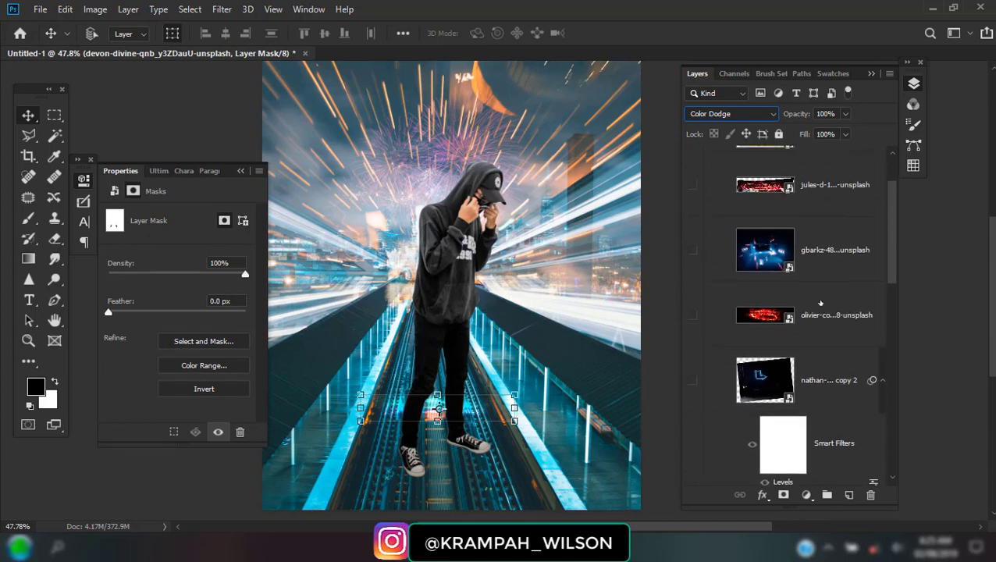
scroll(820, 303, up, 1)
scroll(821, 303, down, 1)
scroll(821, 304, down, 1)
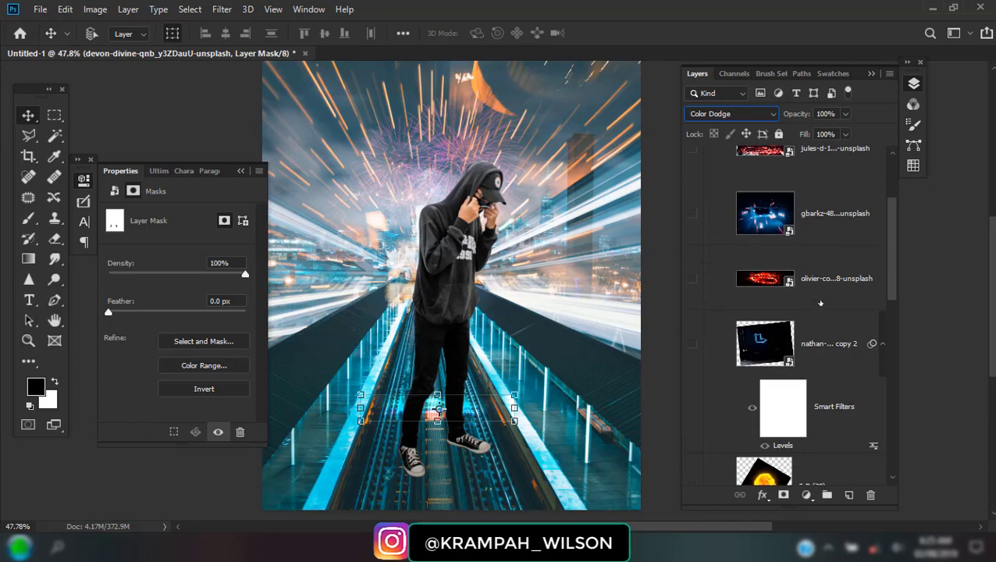
scroll(820, 307, down, 1)
scroll(819, 309, down, 2)
scroll(819, 311, down, 3)
scroll(819, 316, down, 3)
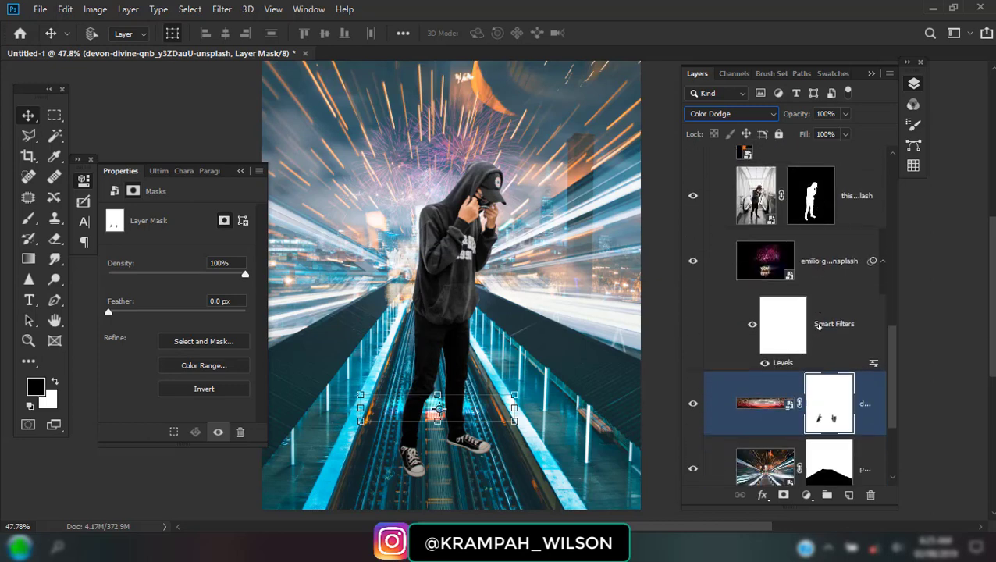
scroll(818, 324, down, 3)
scroll(818, 333, down, 1)
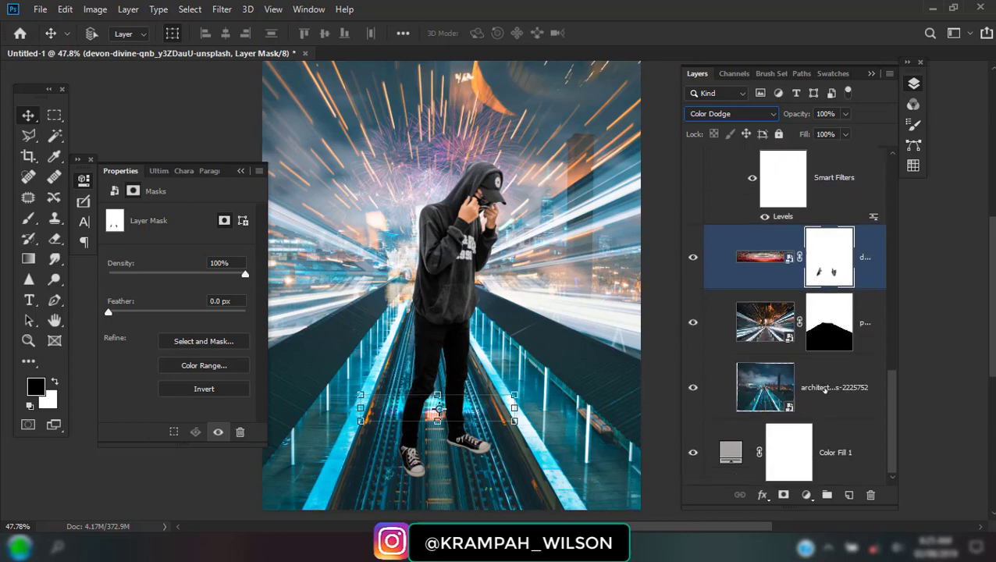
shift+click(825, 391)
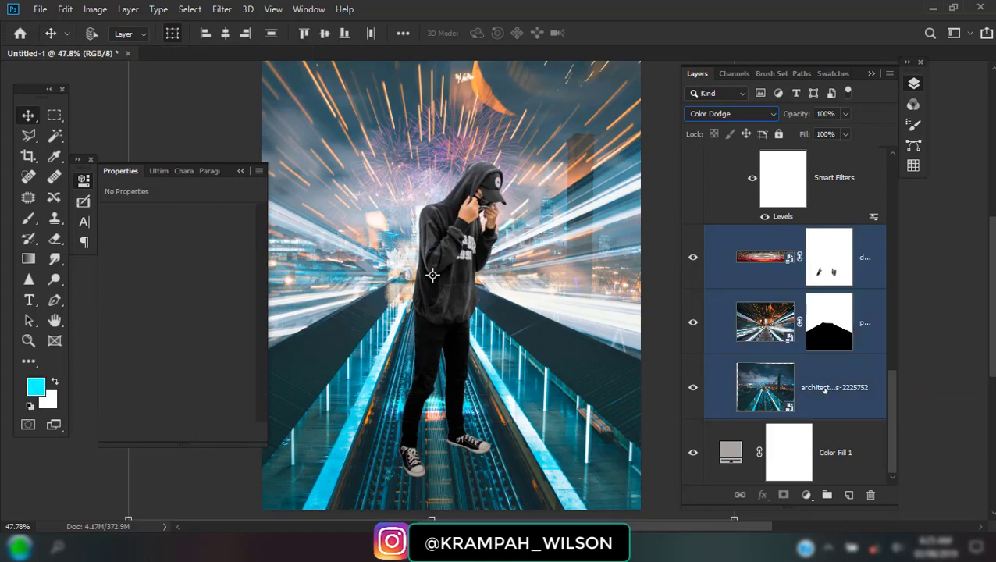
Convert the three bridge layers, then them plus the fireworks layer, into one smart object.
right_click(825, 391)
click(656, 154)
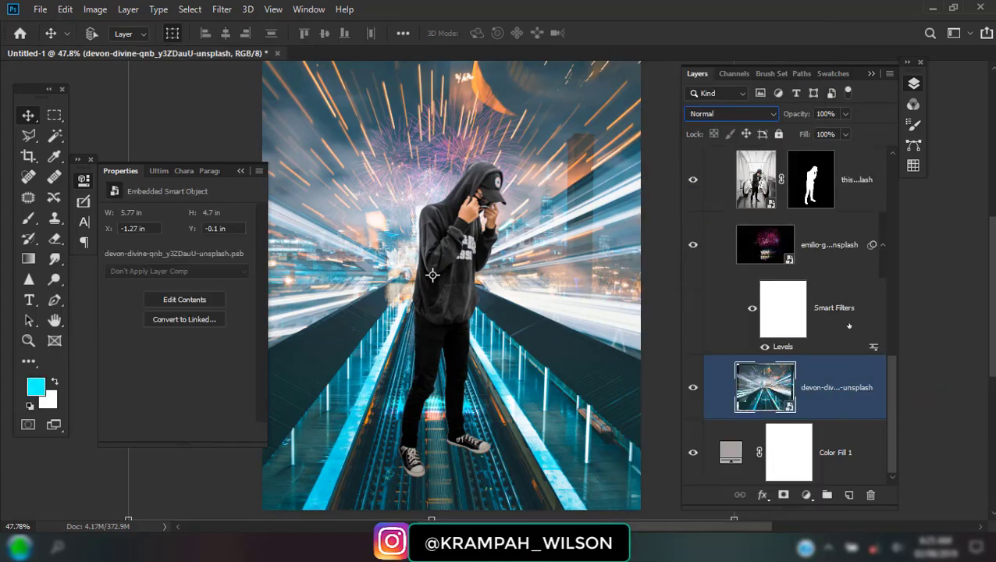
click(221, 10)
mouse_move(260, 186)
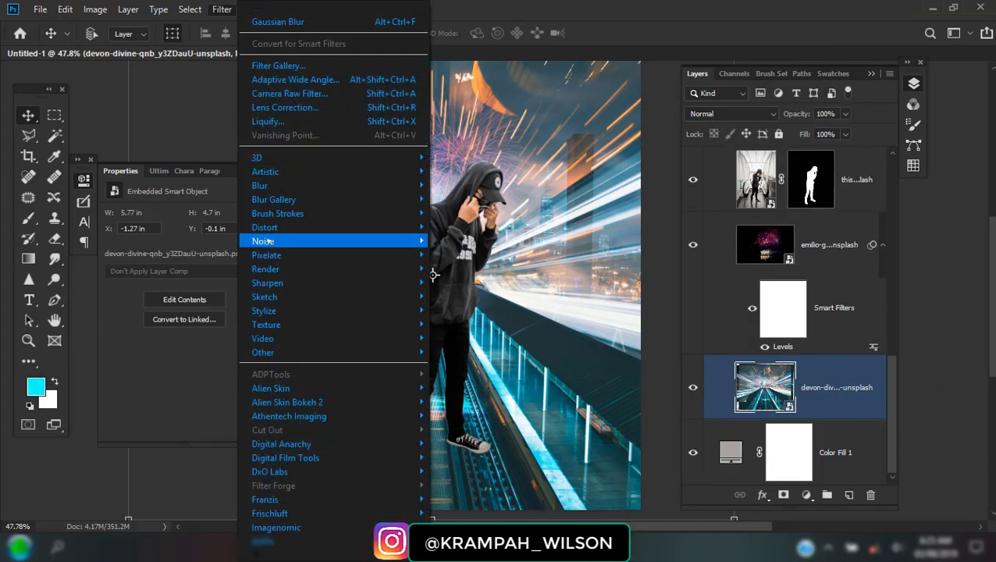
click(468, 241)
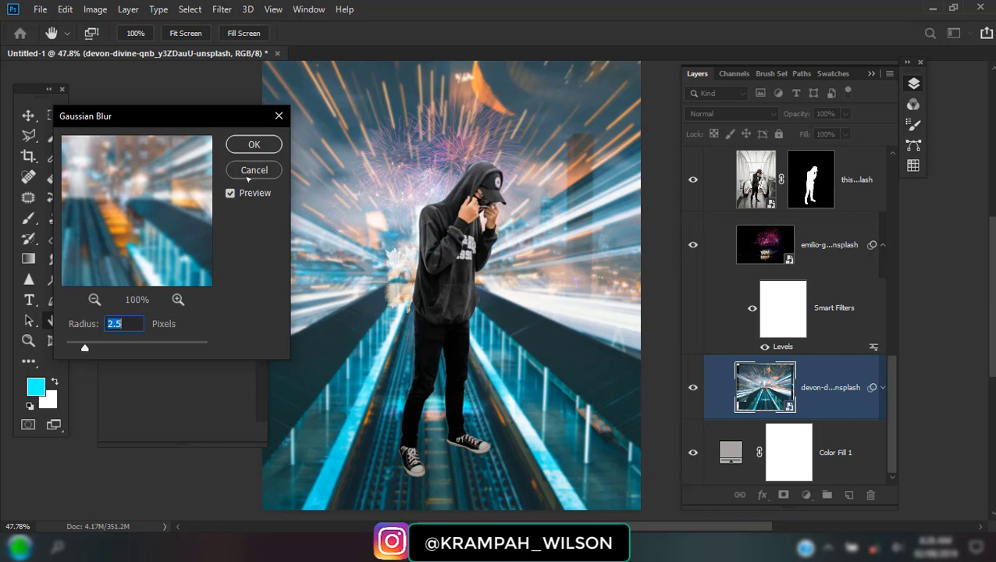
click(254, 170)
ctrl+click(826, 261)
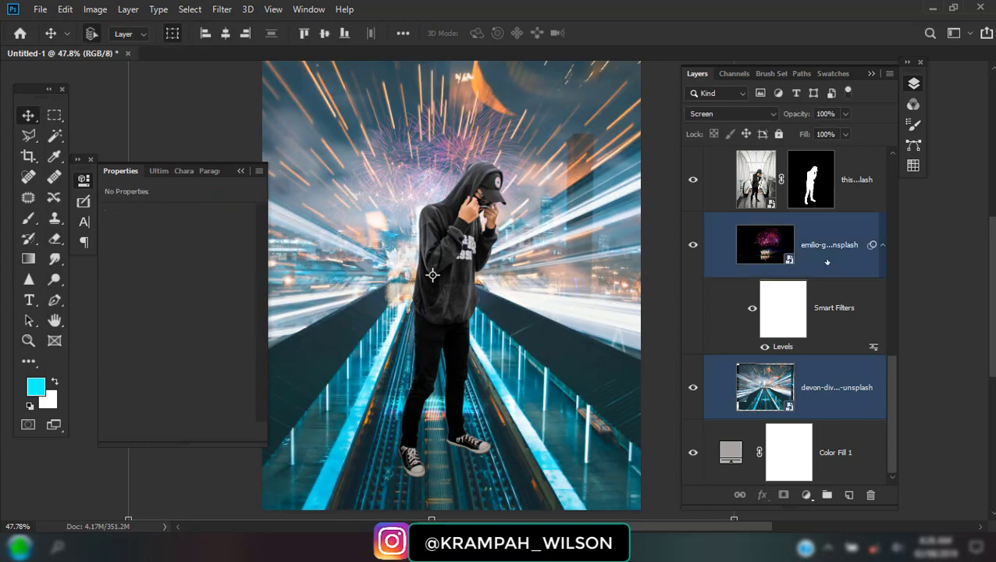
right_click(829, 261)
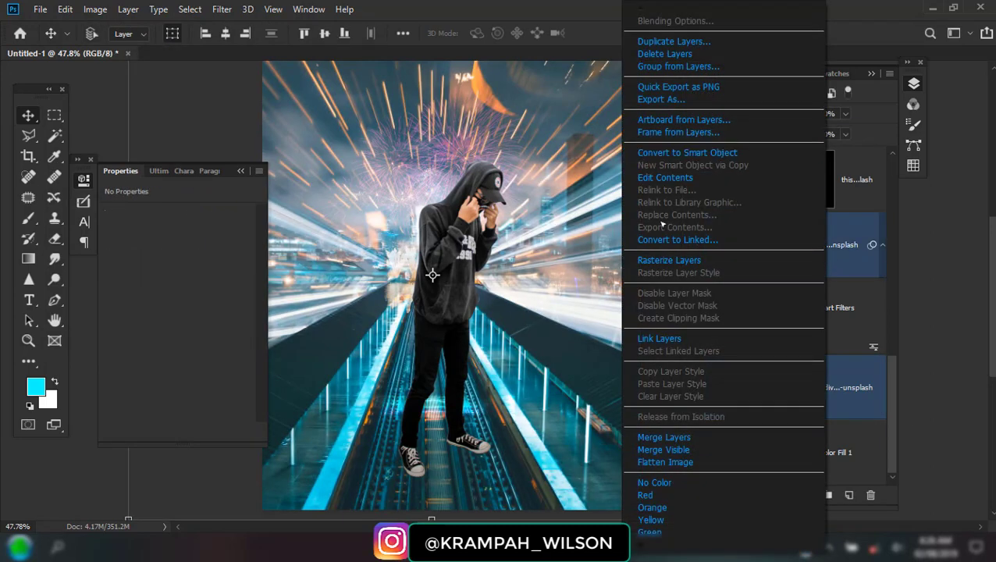
click(661, 154)
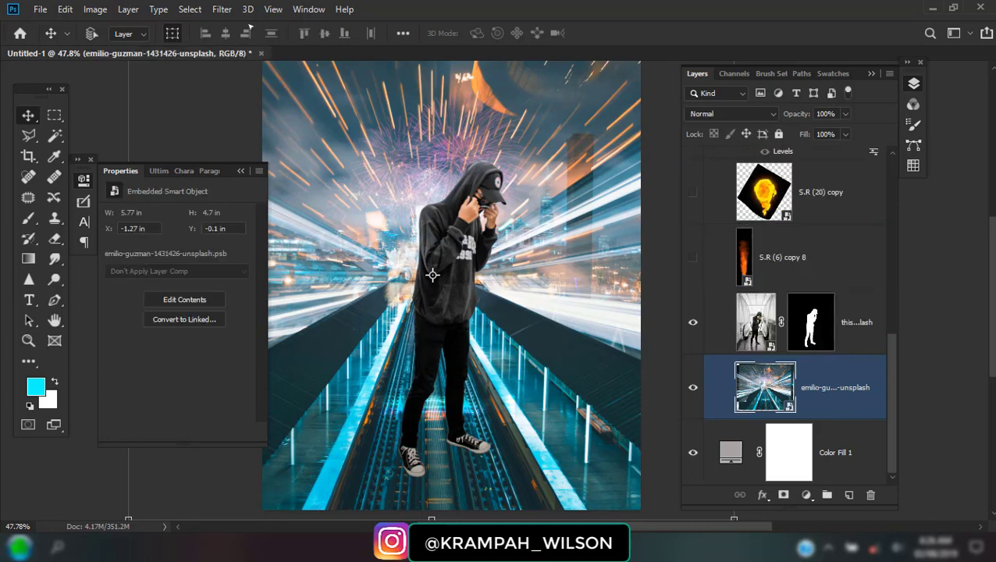
Apply a 1.5-pixel Gaussian Blur smart filter and target its filter mask.
click(222, 9)
click(281, 23)
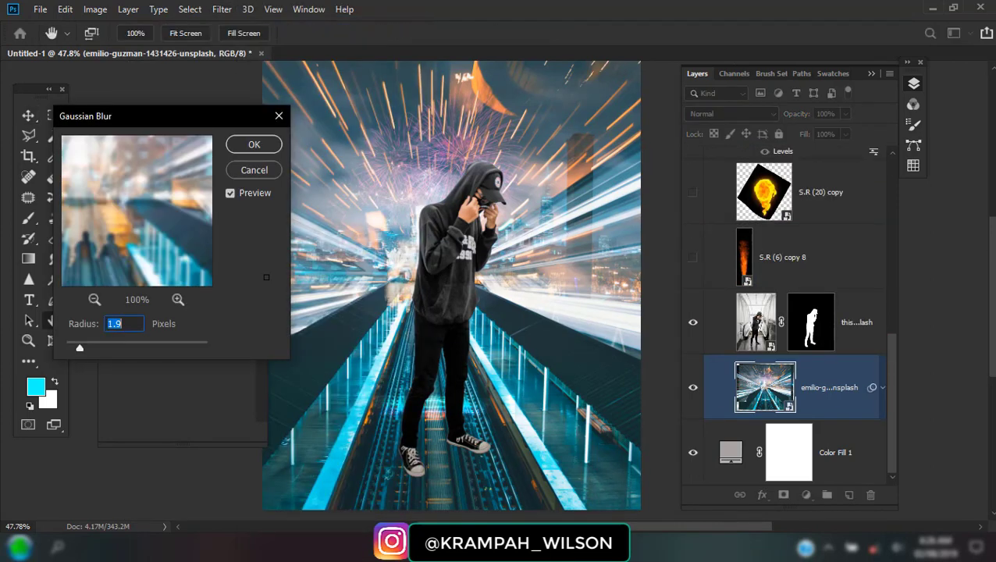
click(251, 145)
click(795, 468)
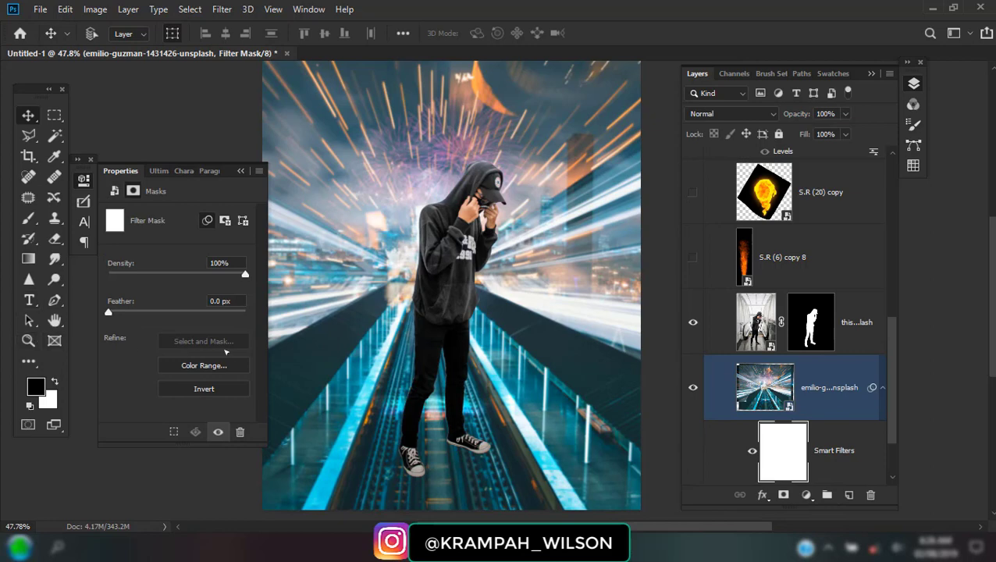
Paint black with a 220 px brush on the blur mask along the bottom of the bridge.
key(b)
click(546, 177)
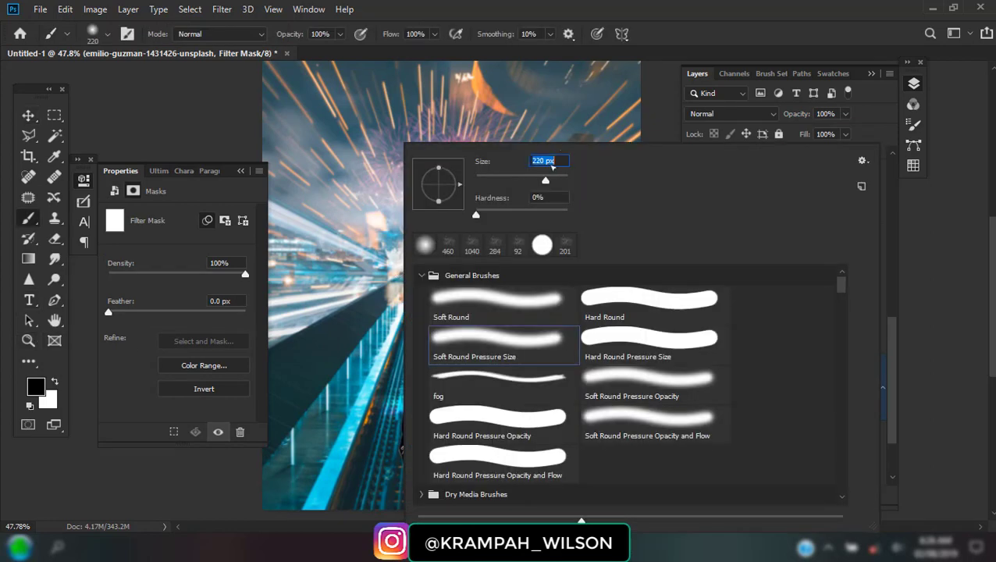
key(Return)
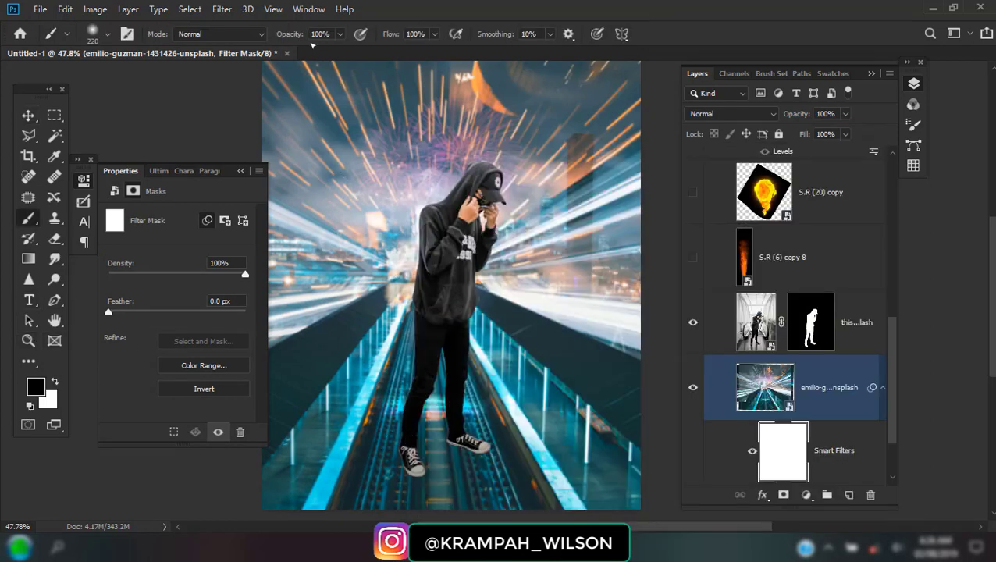
text(80)
drag(279, 490, 526, 436)
Move the neon image layer directly above the blurred bridge scene.
scroll(525, 436, down, 2)
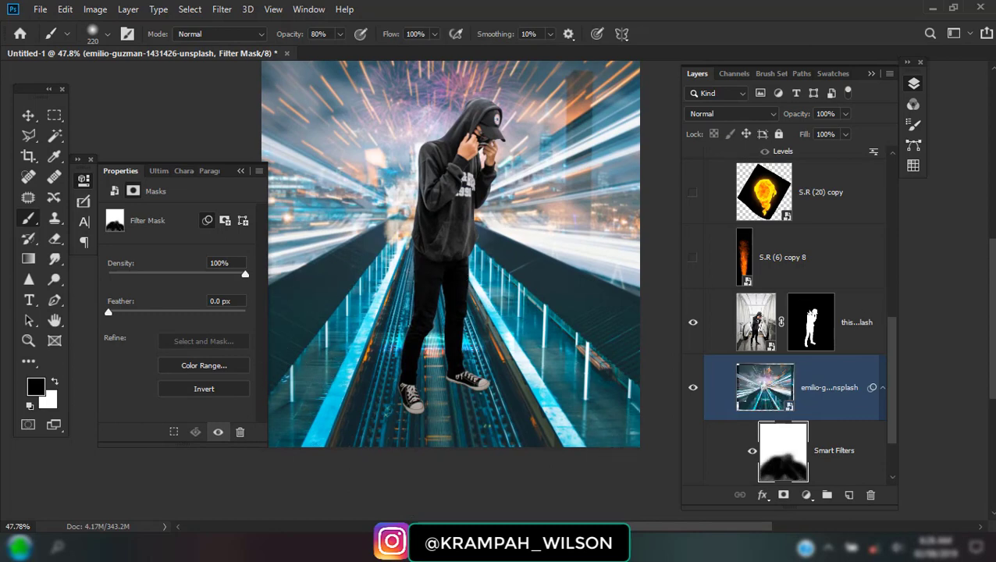
scroll(809, 244, down, 3)
scroll(810, 244, up, 3)
scroll(809, 244, up, 3)
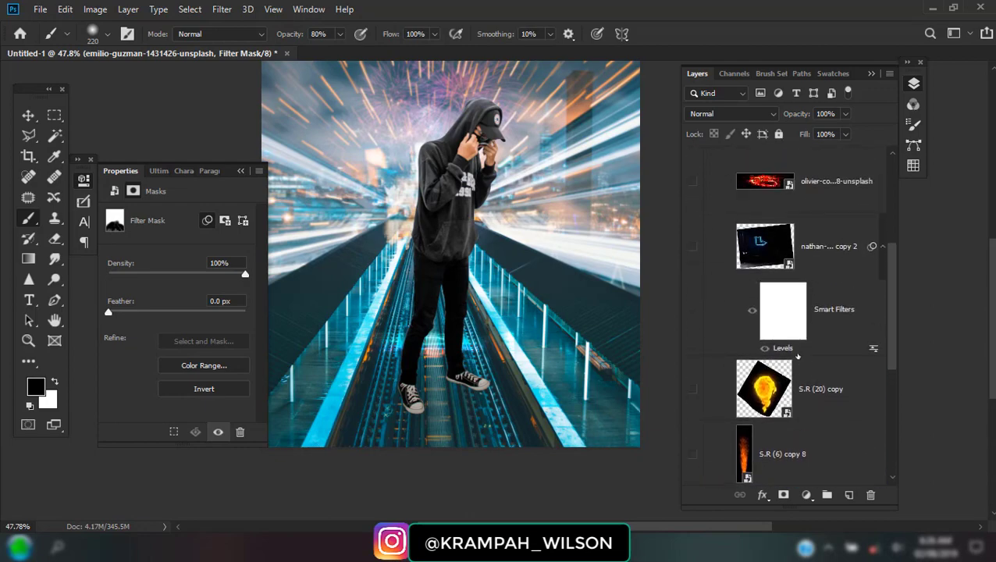
scroll(809, 244, up, 2)
mouse_move(810, 244)
mouse_down()
mouse_move(822, 337)
mouse_move(823, 318)
mouse_up()
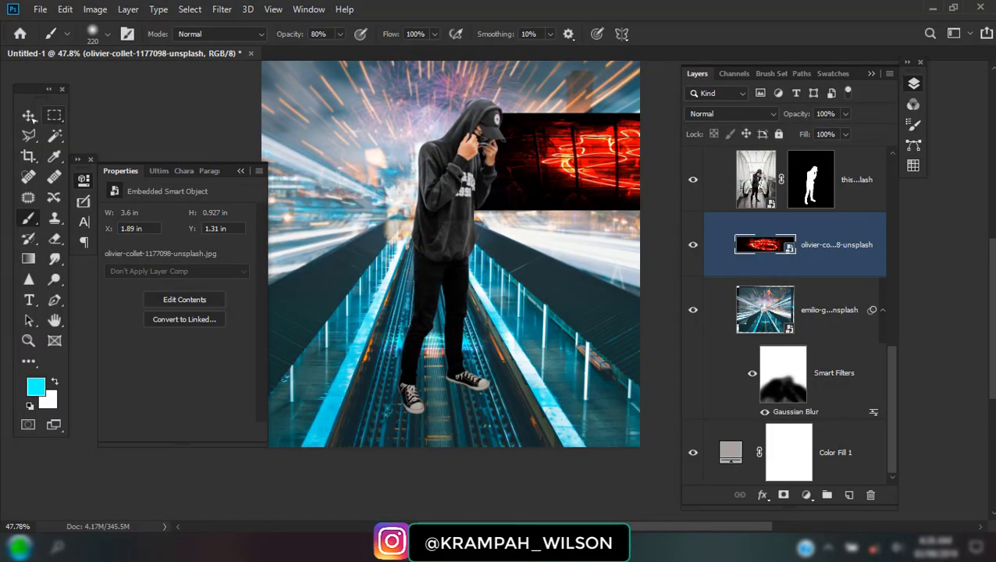
Move the red neon image down onto the walkway and set it to Screen blending.
click(29, 115)
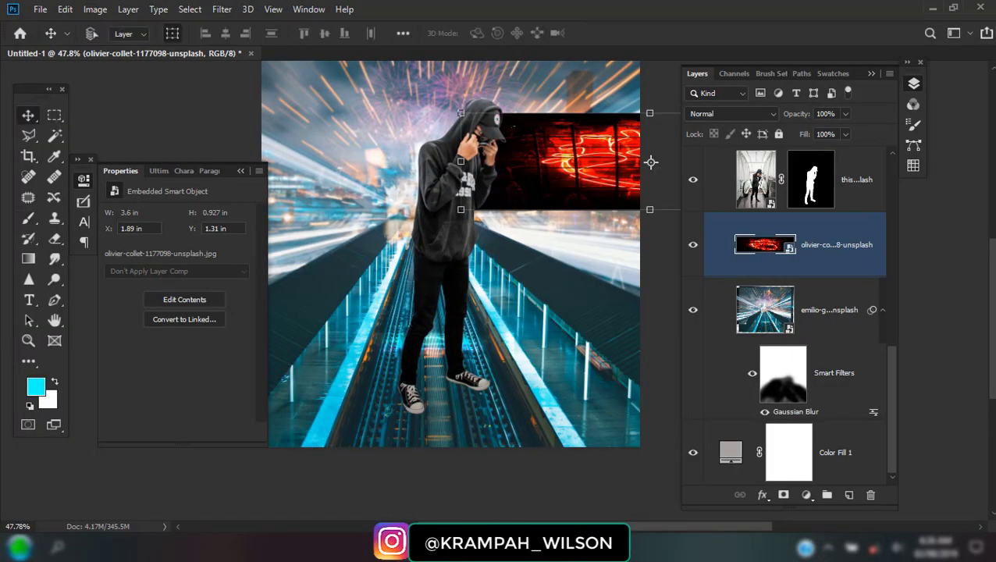
drag(451, 193, 451, 373)
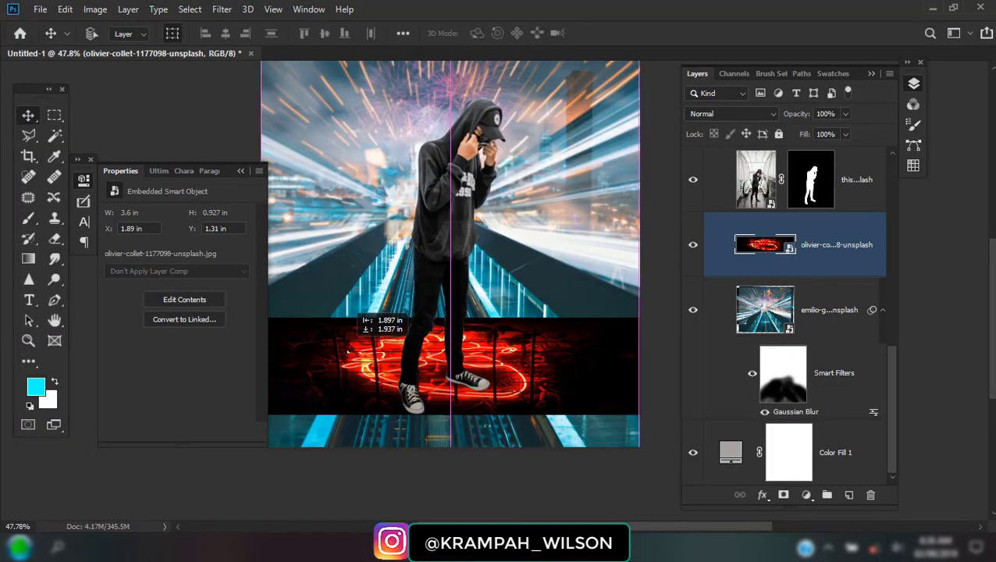
click(729, 113)
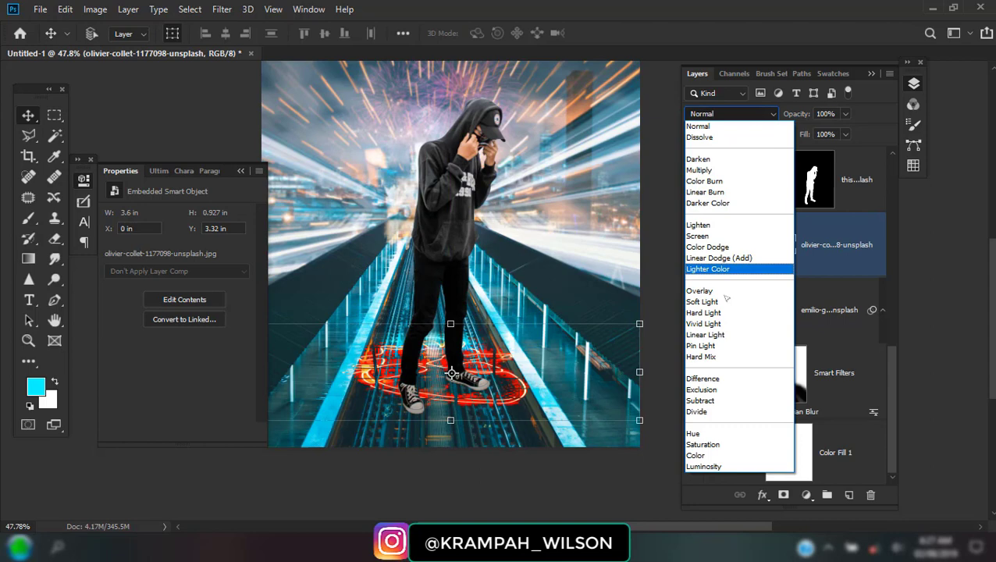
click(721, 235)
drag(479, 366, 479, 386)
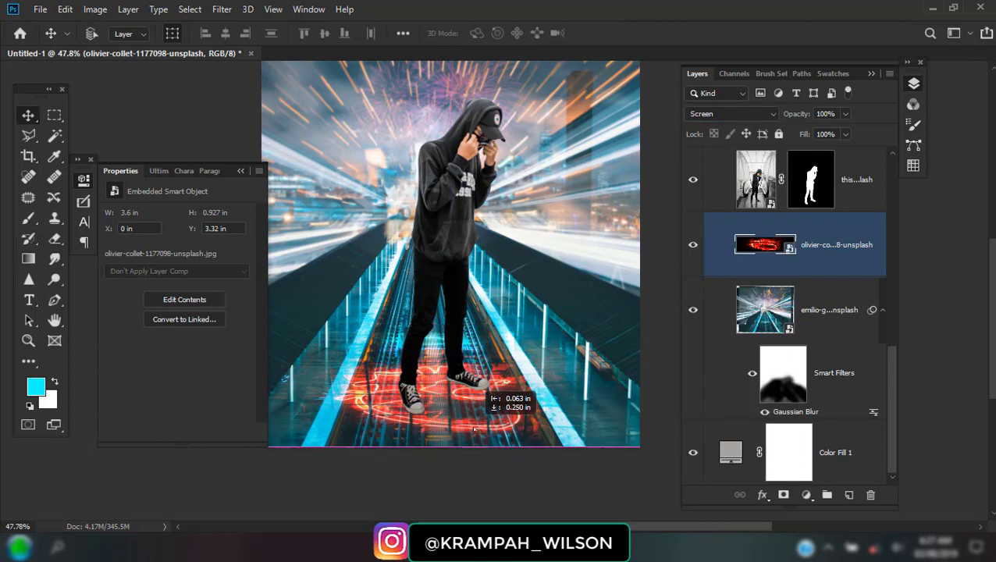
drag(477, 426, 477, 424)
scroll(477, 424, down, 2)
Scale the neon image wider and flatter and shift it left over the walkway.
key(ctrl+t)
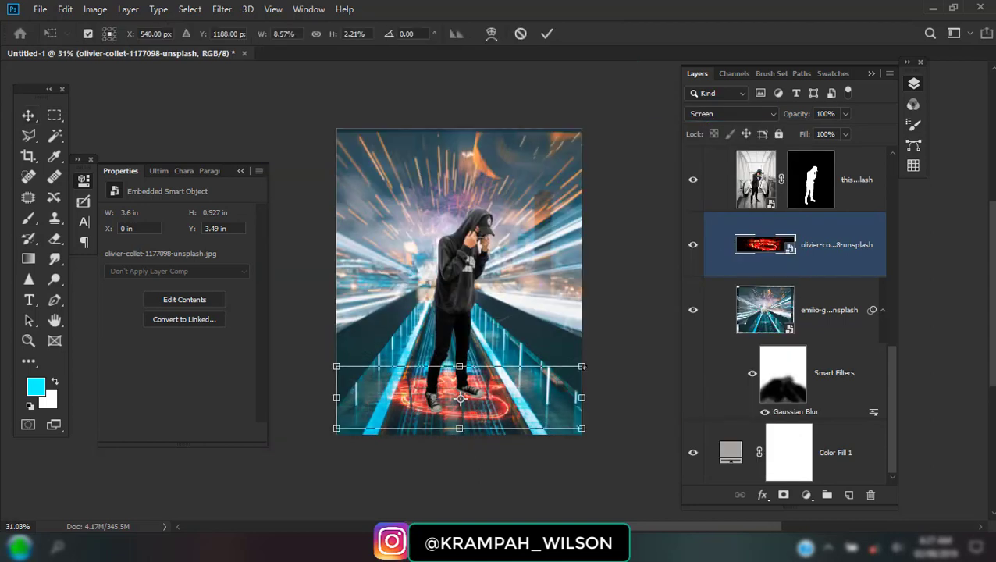
drag(585, 364, 613, 358)
scroll(461, 402, up, 2)
drag(502, 394, 478, 394)
drag(171, 451, 198, 444)
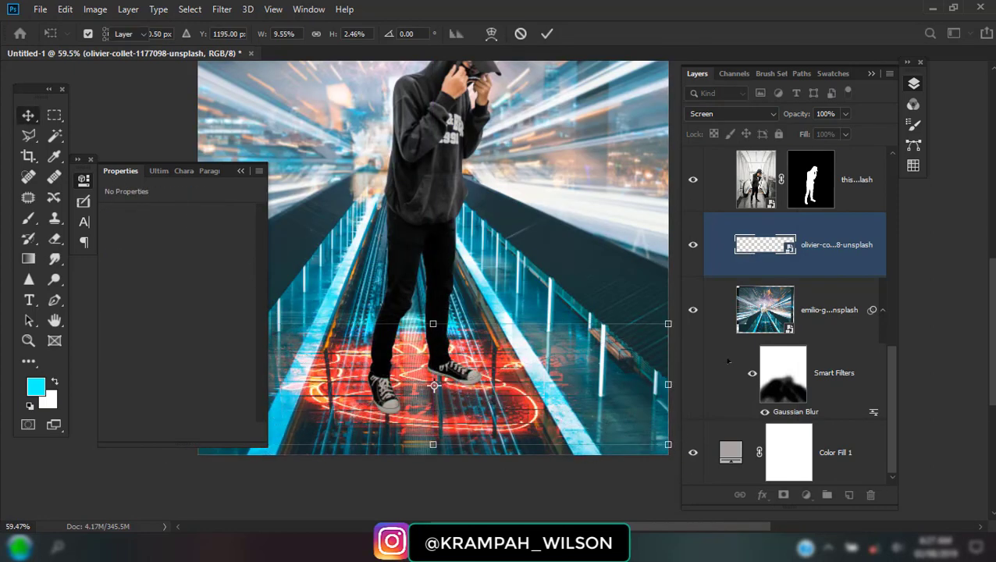
key(Return)
Enlarge the blurred bridge scene to about 105%.
key(alt+bracketleft)
scroll(429, 327, down, 3)
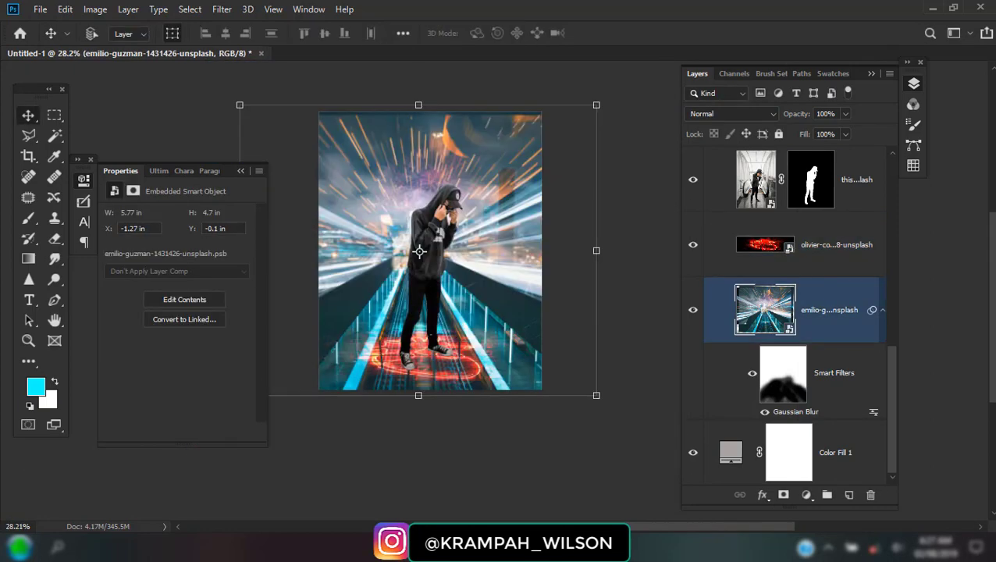
key(ctrl+t)
drag(543, 374, 558, 381)
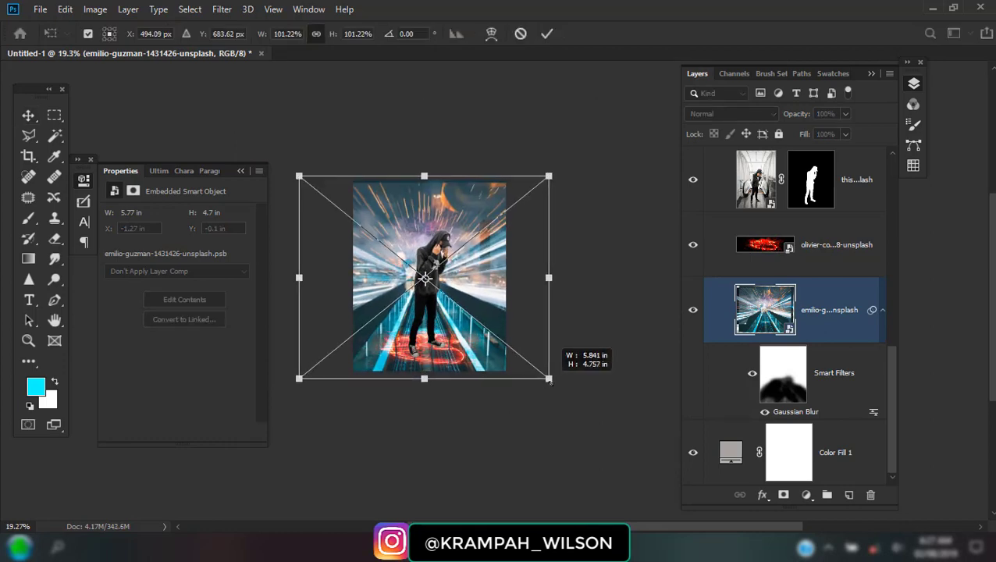
drag(507, 360, 515, 356)
key(Return)
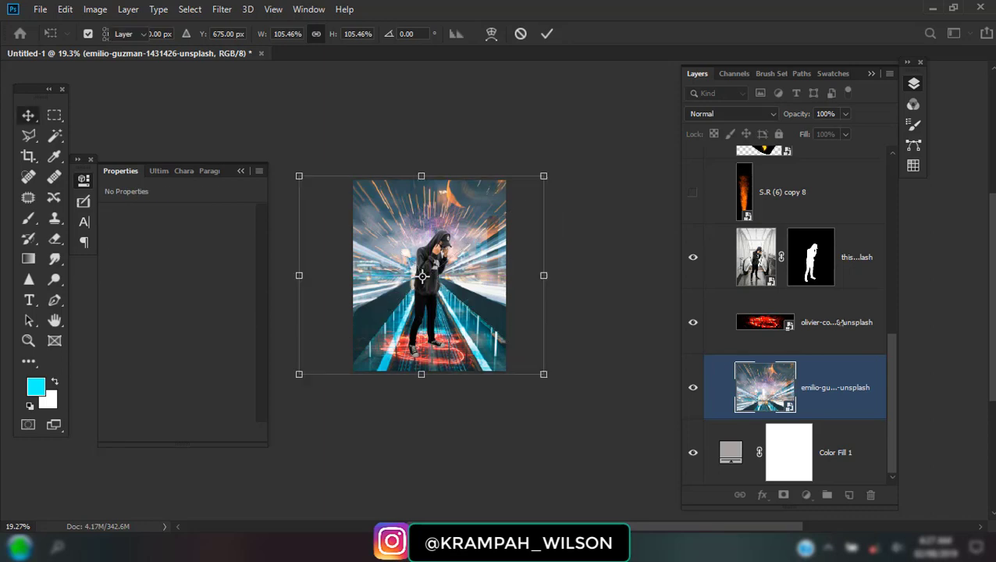
key(alt+bracketright)
Nudge the neon image slightly right and add a layer mask to it.
scroll(488, 337, up, 2)
scroll(488, 338, up, 4)
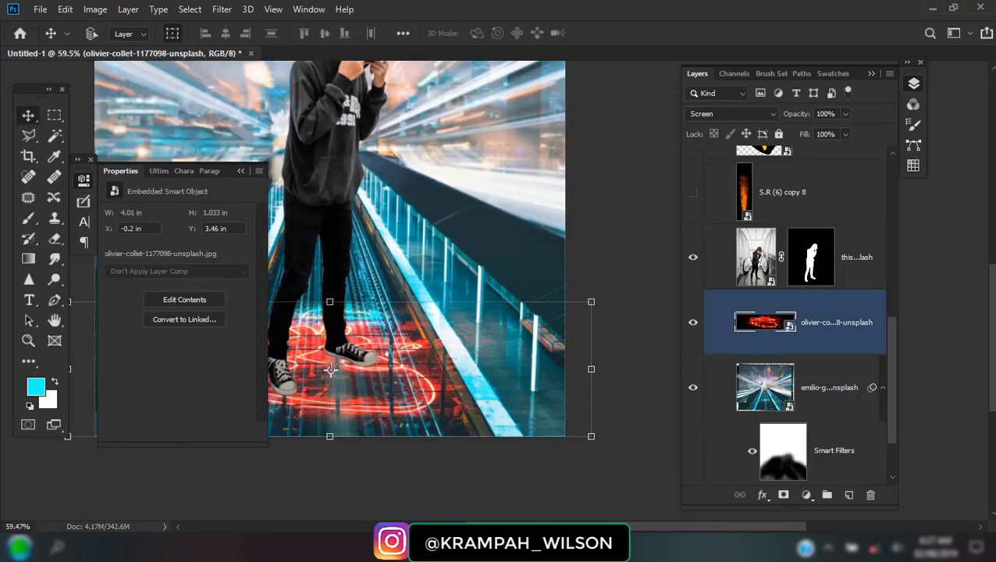
drag(330, 369, 465, 350)
drag(518, 333, 534, 344)
key(ctrl+t)
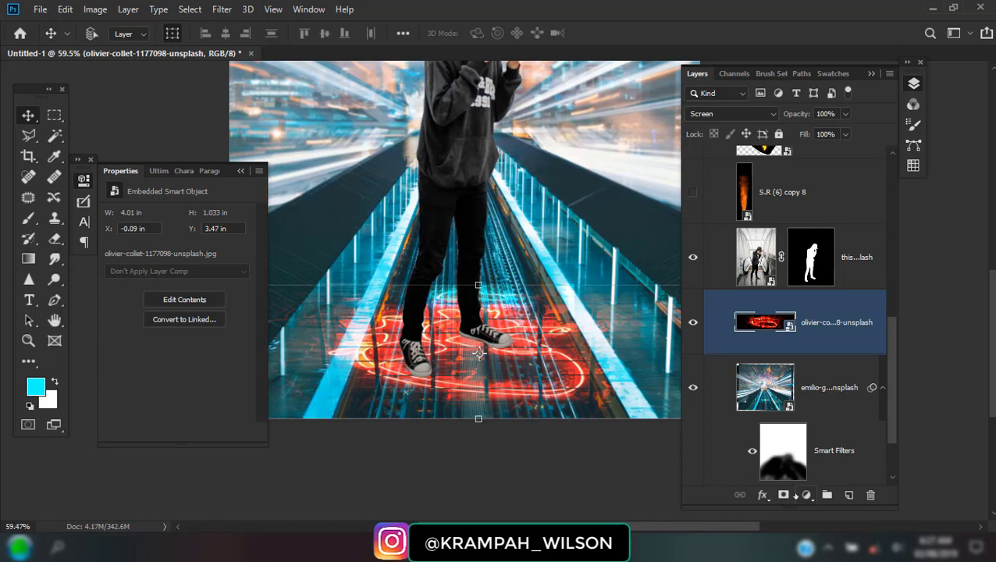
click(784, 495)
key(b)
scroll(324, 347, up, 2)
Mask the neon glow off the left walkway, using a 19 px brush for a stray patch.
scroll(324, 347, up, 1)
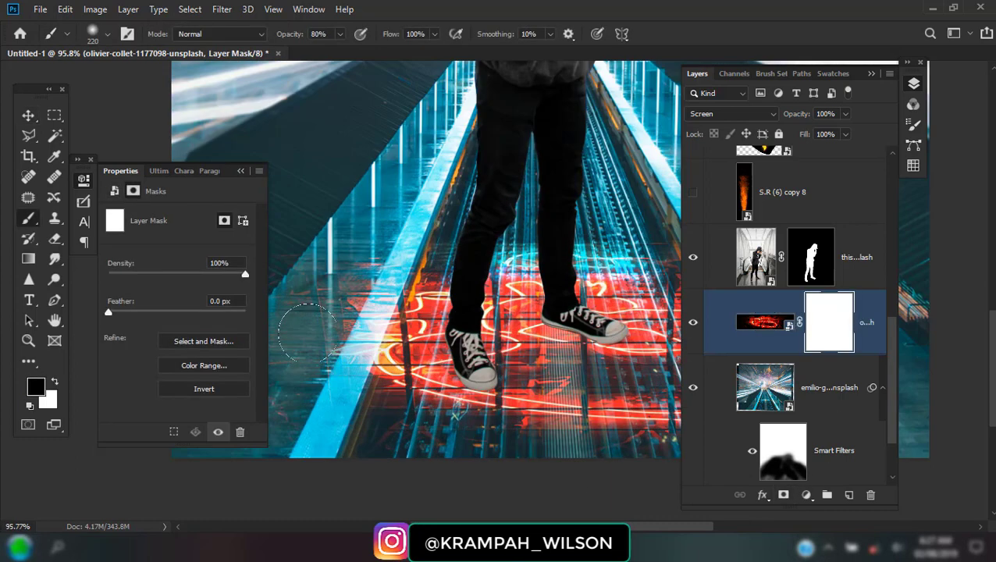
drag(306, 331, 359, 307)
mouse_move(348, 353)
mouse_down()
mouse_move(367, 327)
mouse_move(339, 272)
mouse_up()
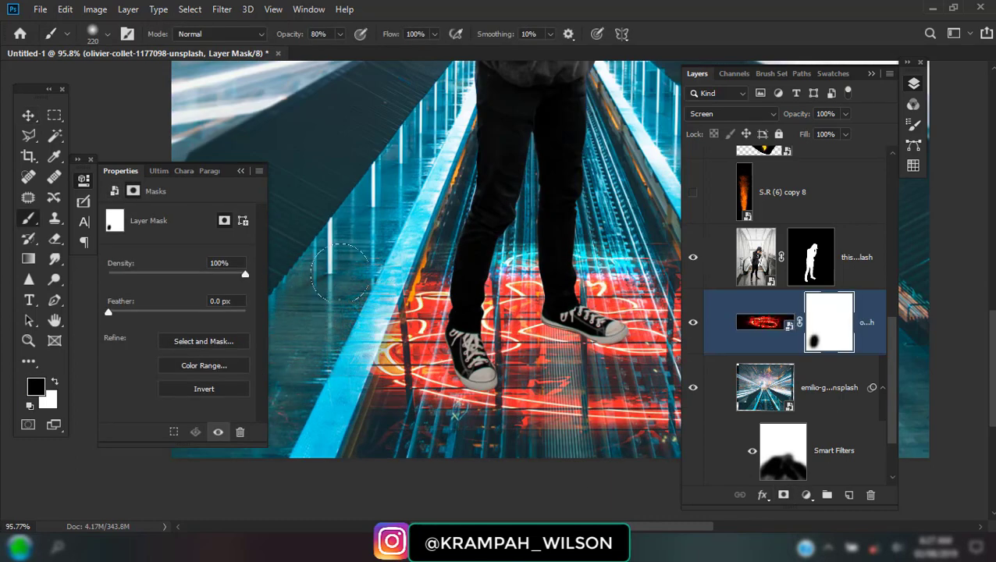
right_click(317, 281)
drag(401, 181, 395, 181)
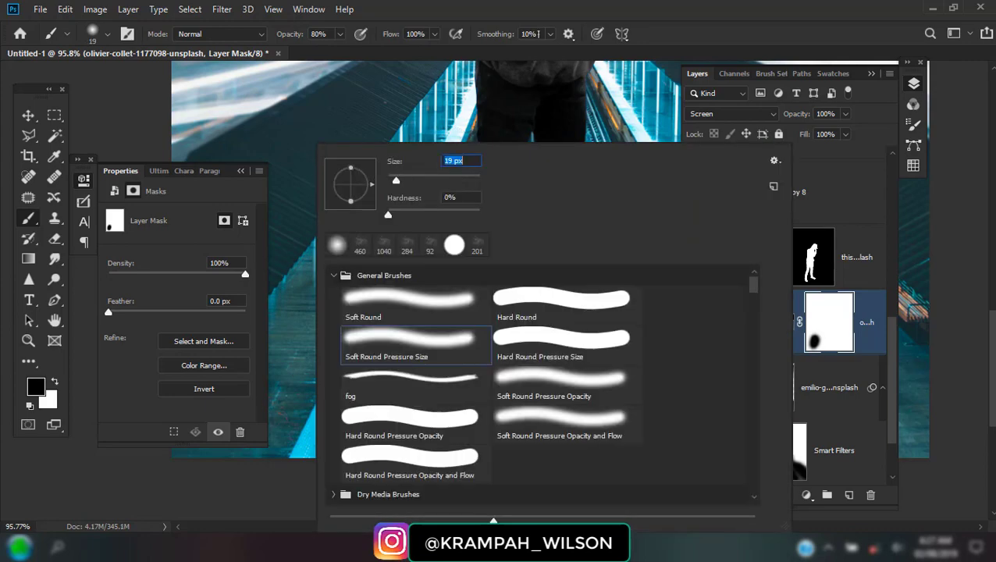
key(Return)
scroll(362, 295, up, 2)
scroll(361, 295, up, 2)
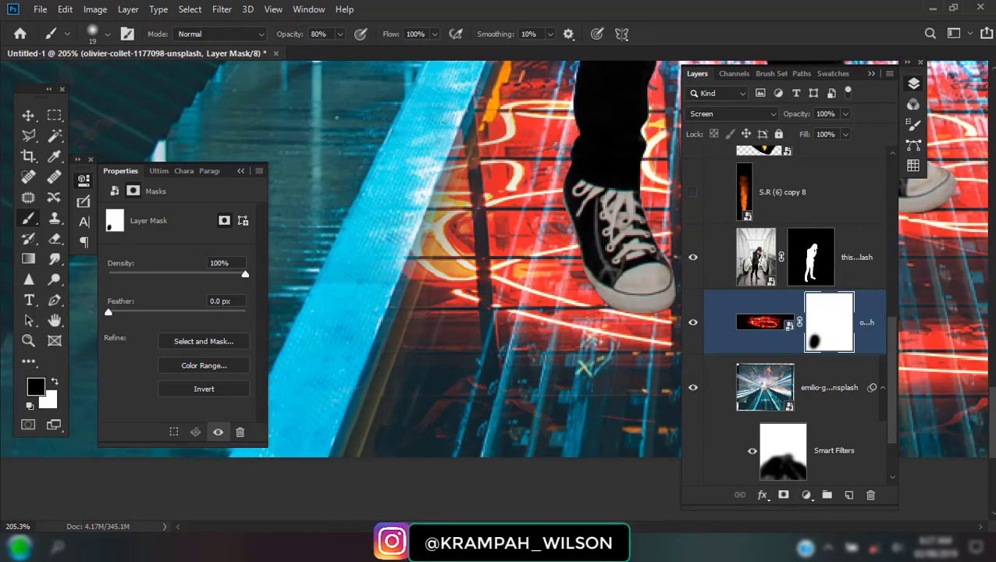
drag(380, 239, 413, 226)
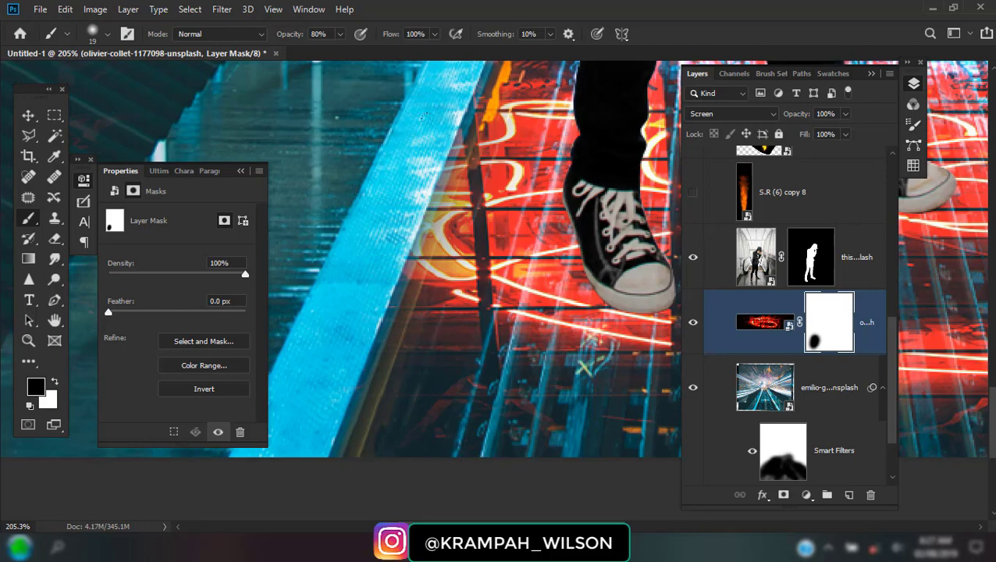
Mask the neon glow off the right rail.
scroll(405, 200, down, 1)
scroll(405, 199, down, 1)
scroll(405, 200, down, 1)
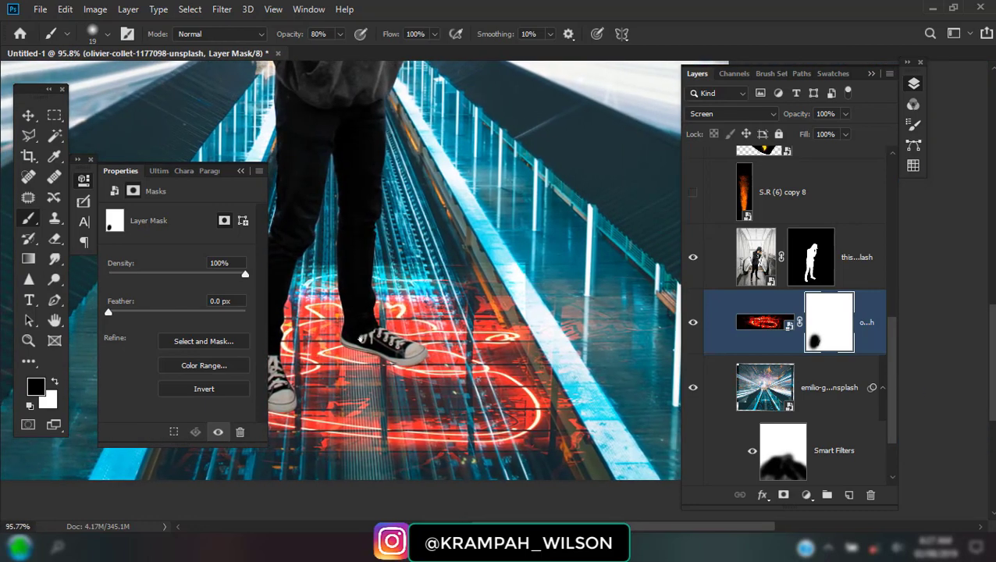
scroll(405, 200, down, 1)
mouse_move(549, 367)
mouse_down()
mouse_move(561, 430)
mouse_move(578, 422)
mouse_move(546, 442)
mouse_up()
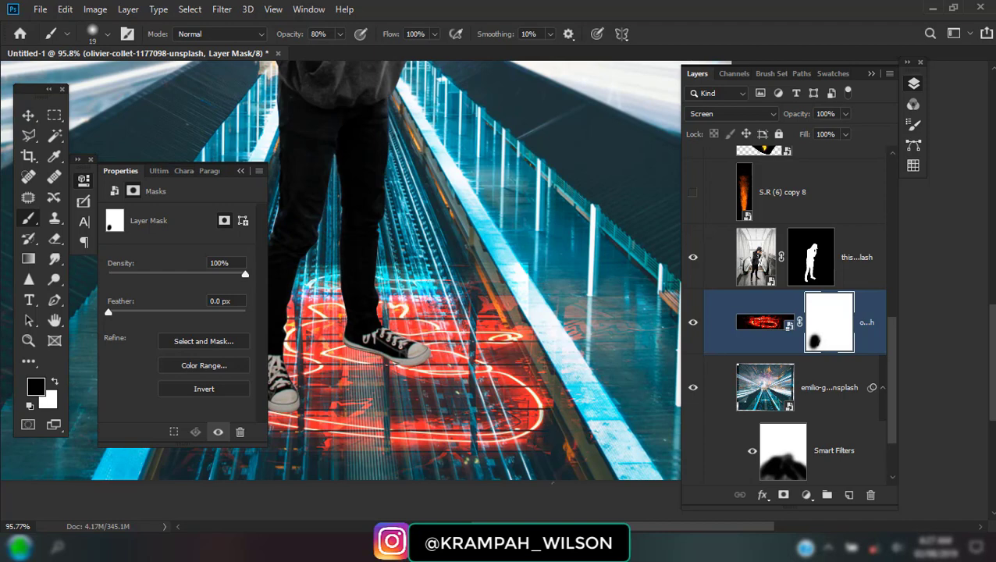
mouse_move(578, 346)
mouse_down()
mouse_move(576, 306)
mouse_move(568, 339)
mouse_up()
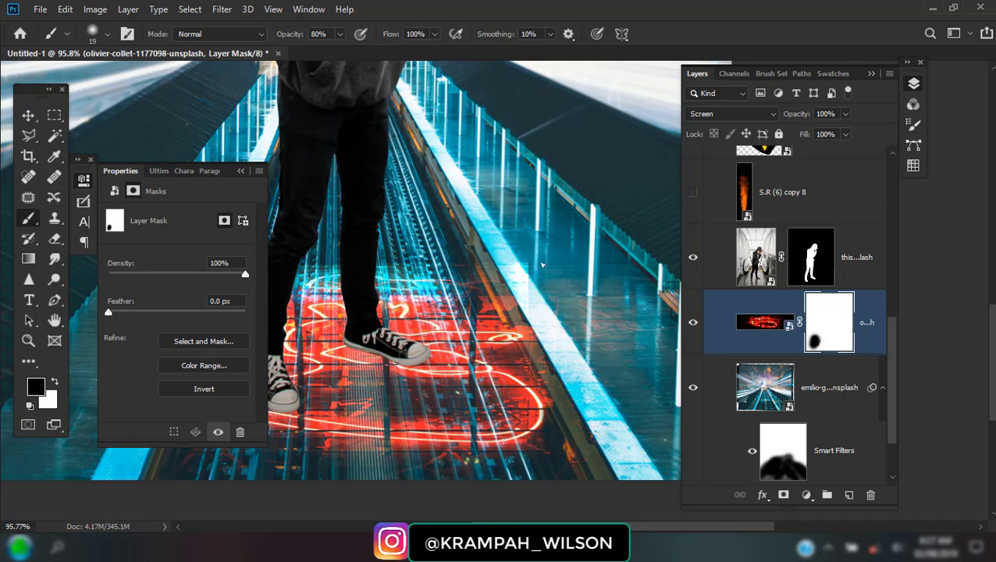
Toggle the red neon layer off and on to check the mask result.
click(693, 321)
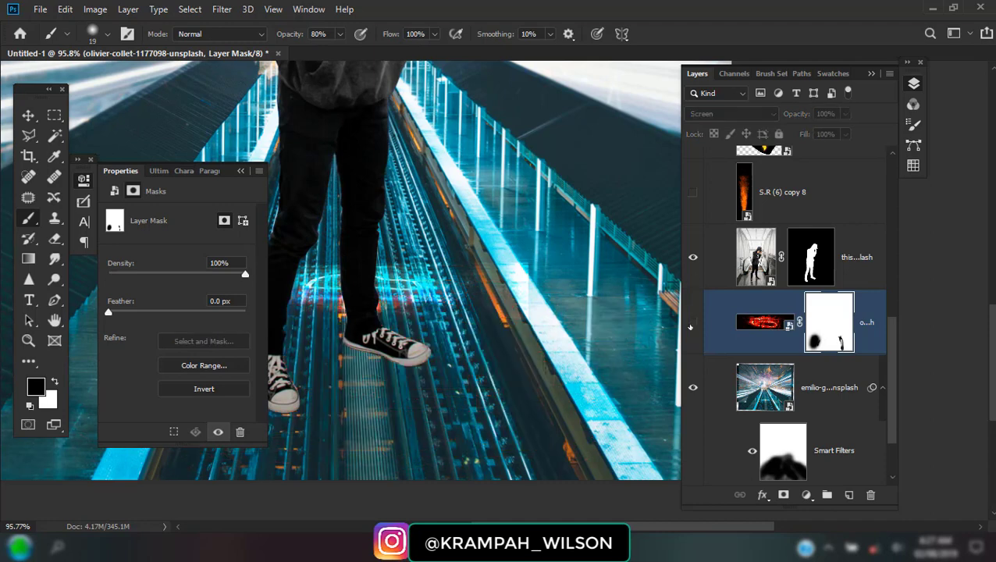
click(692, 322)
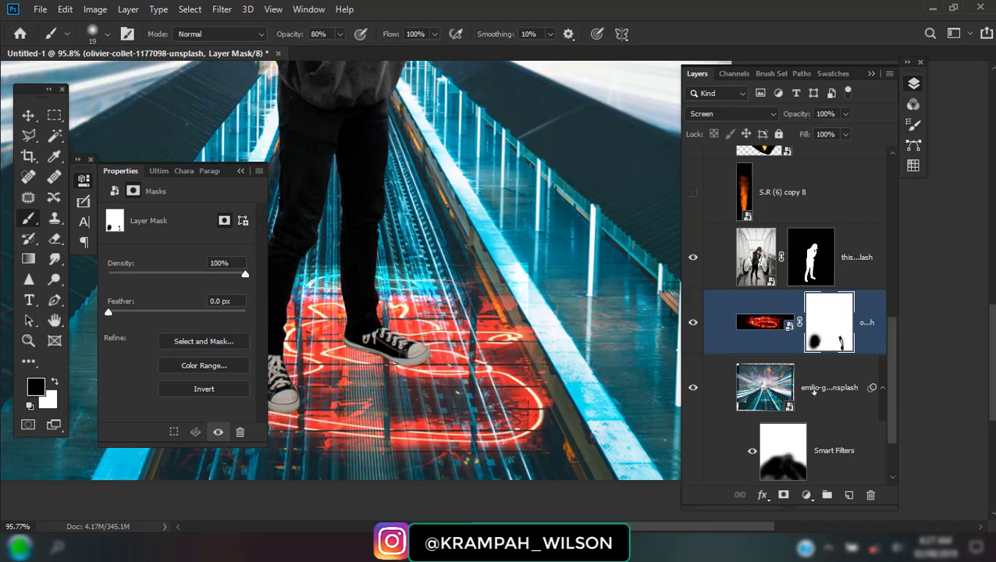
scroll(813, 391, up, 1)
scroll(813, 391, up, 2)
scroll(813, 388, up, 2)
scroll(811, 385, up, 2)
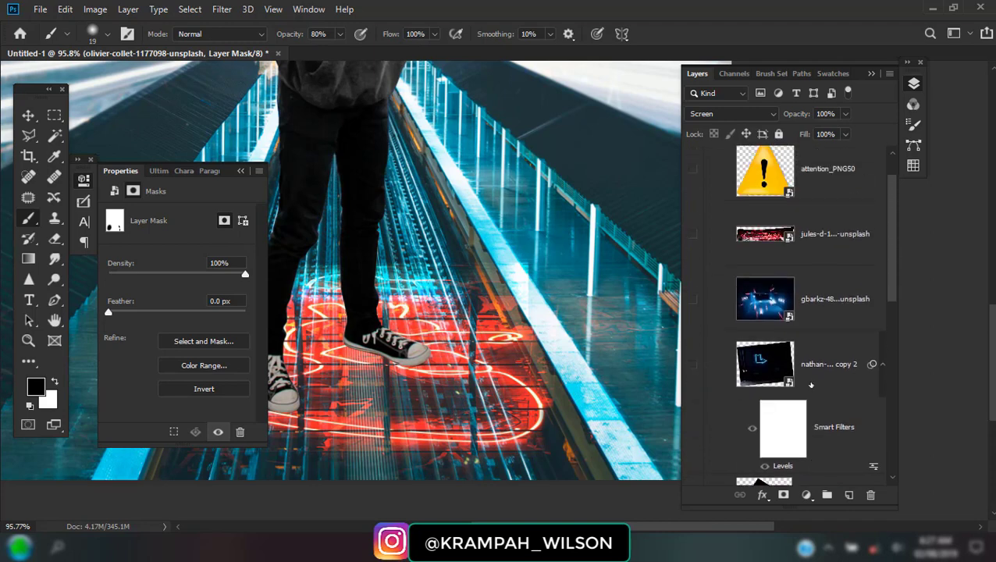
scroll(812, 351, up, 2)
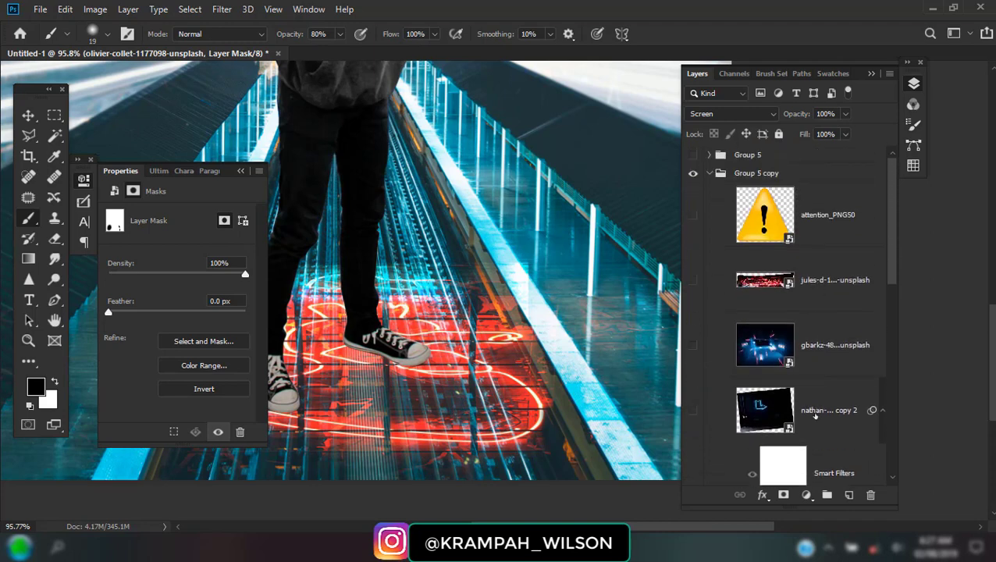
scroll(814, 415, down, 1)
scroll(815, 415, down, 6)
scroll(814, 415, down, 5)
scroll(814, 414, down, 4)
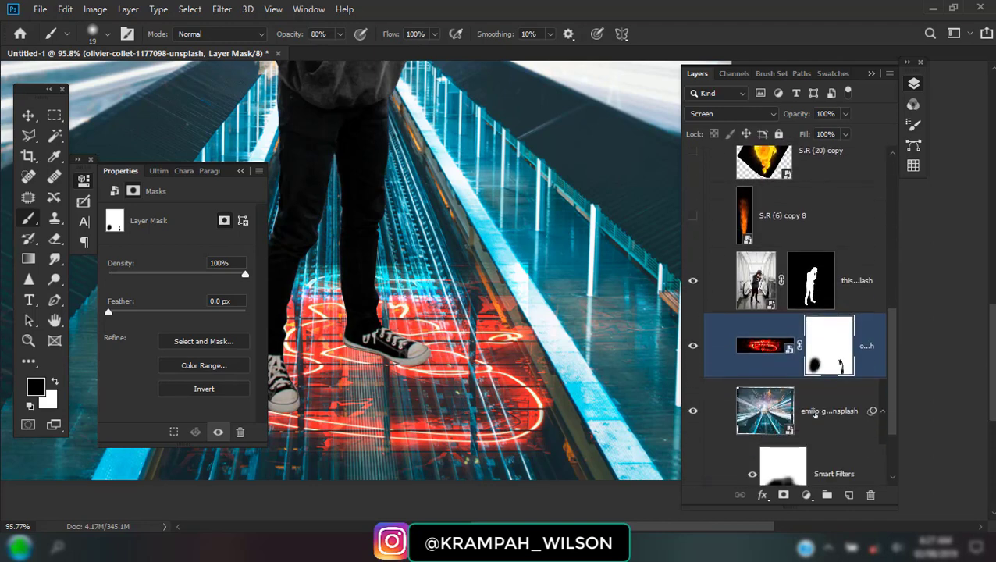
scroll(814, 414, down, 2)
scroll(612, 291, down, 2)
scroll(612, 291, down, 1)
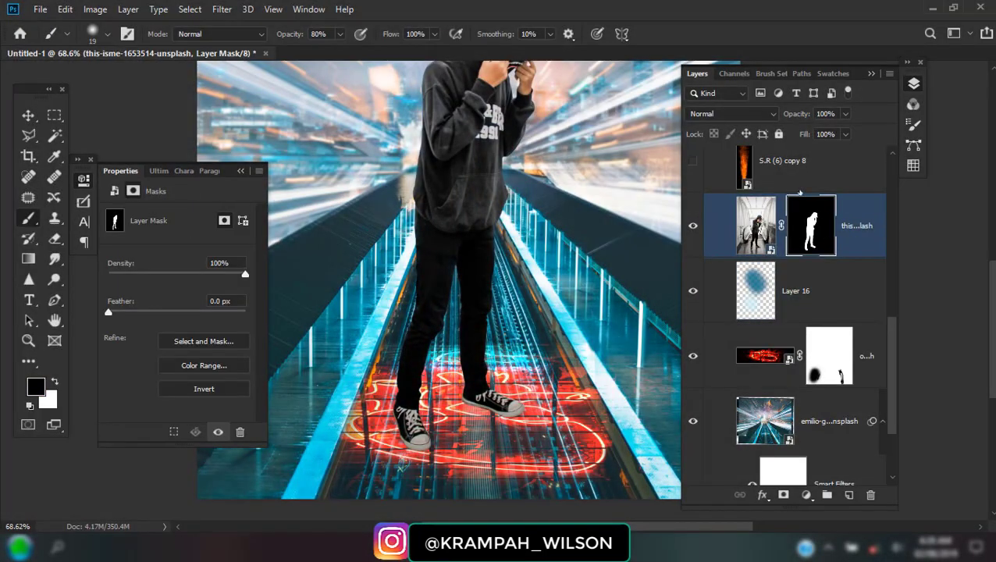
Add a Curves layer clipped to the hooded man, pulling the top point down to output 103.
click(808, 496)
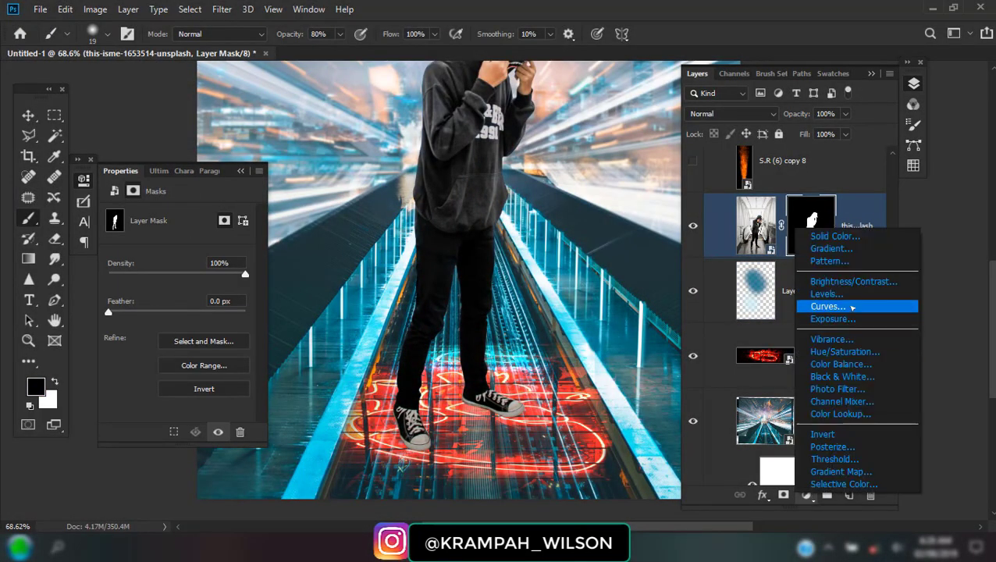
click(850, 306)
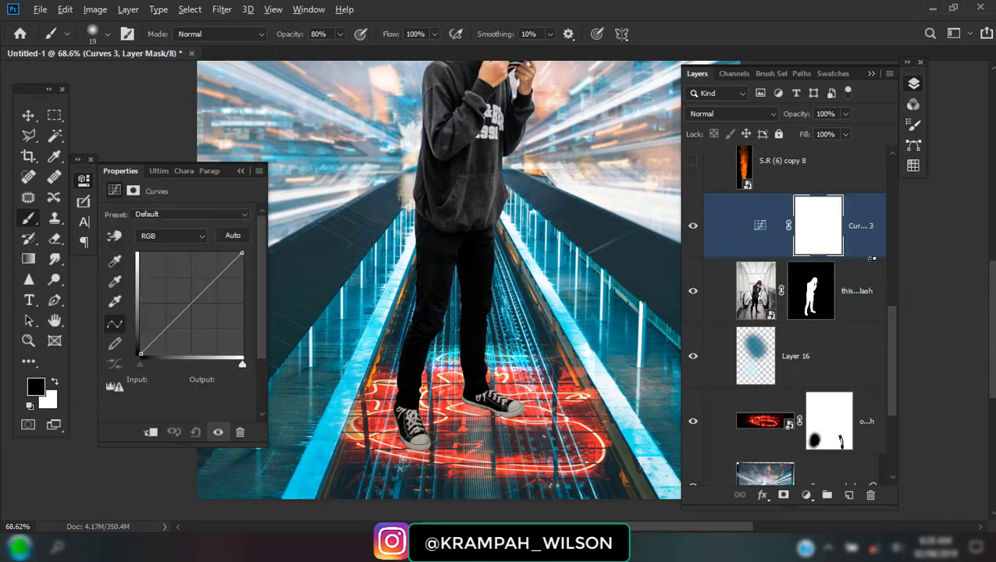
alt+click(722, 259)
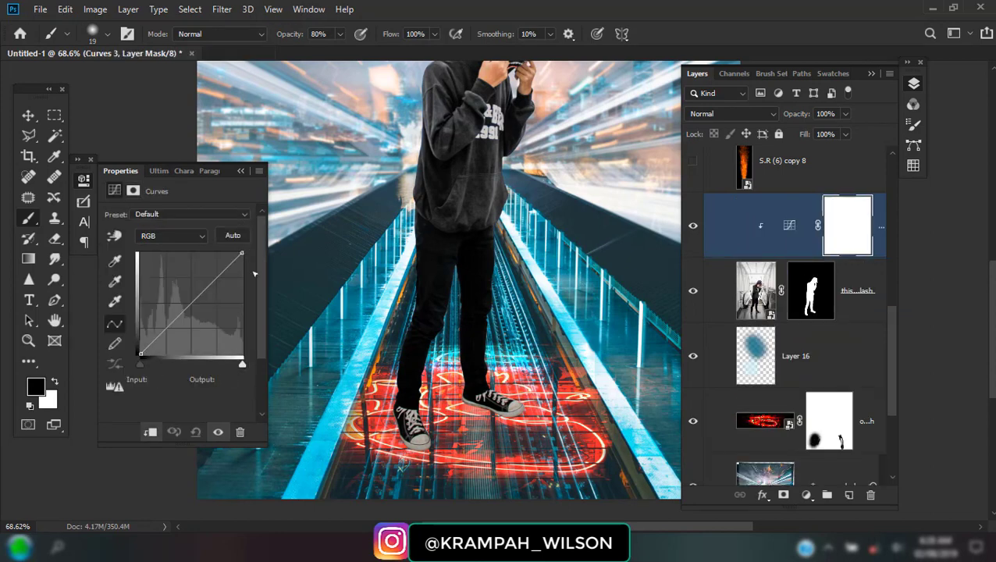
drag(242, 254, 289, 314)
Select the tall fire layer S.R (6) copy 8 and make it visible.
scroll(495, 344, down, 3)
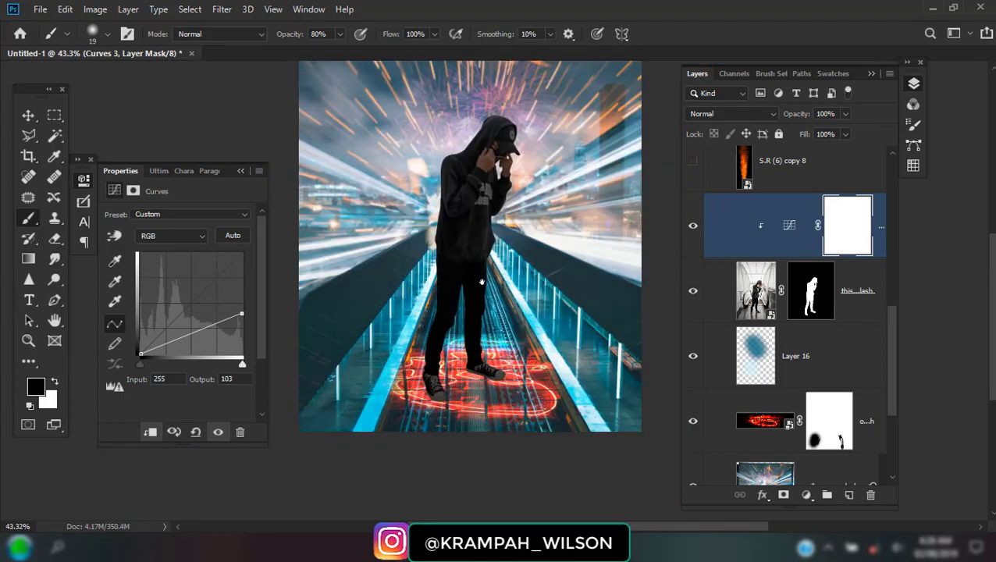
click(772, 167)
click(693, 178)
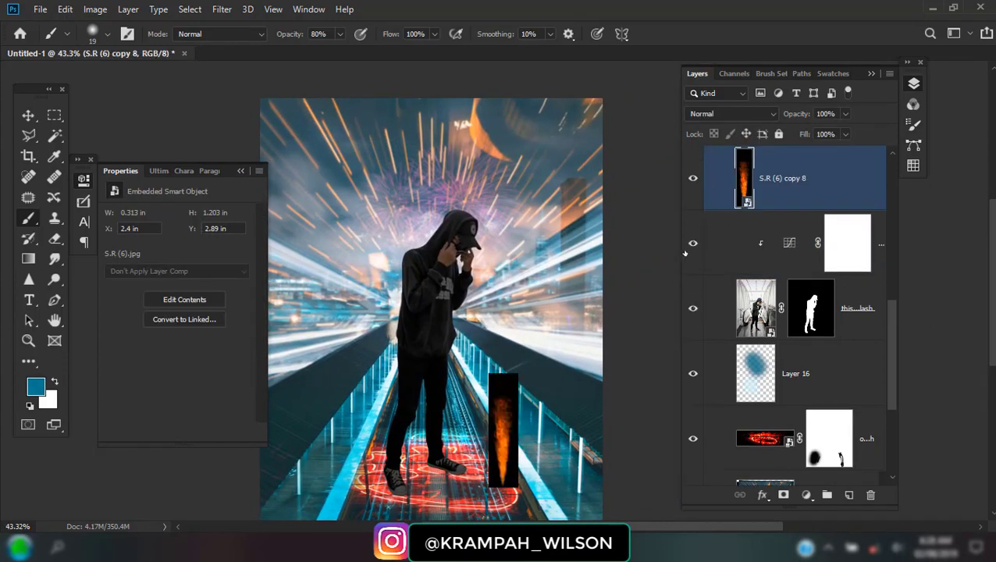
Set the fire jet layer to Screen blending.
click(726, 111)
click(694, 243)
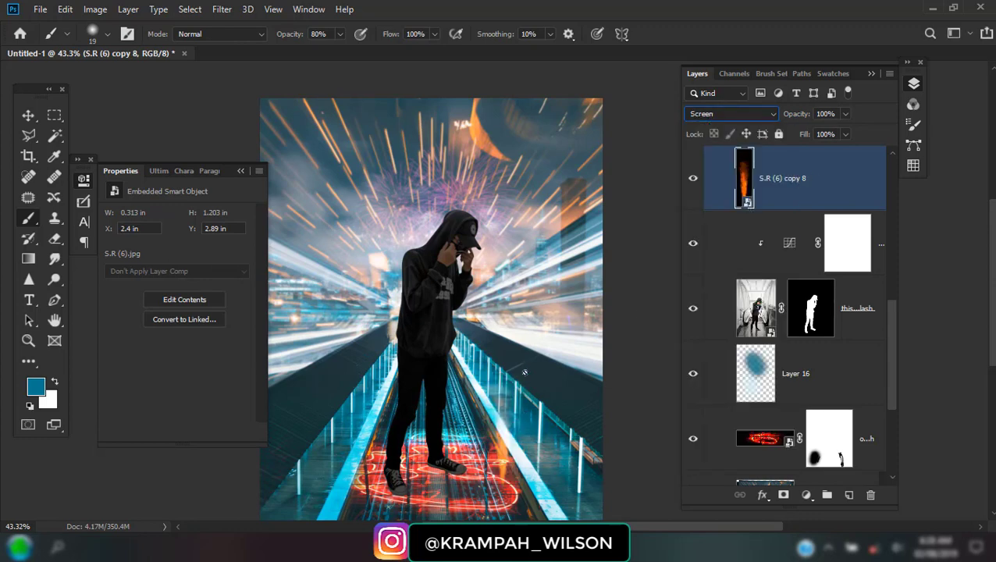
drag(451, 334, 407, 246)
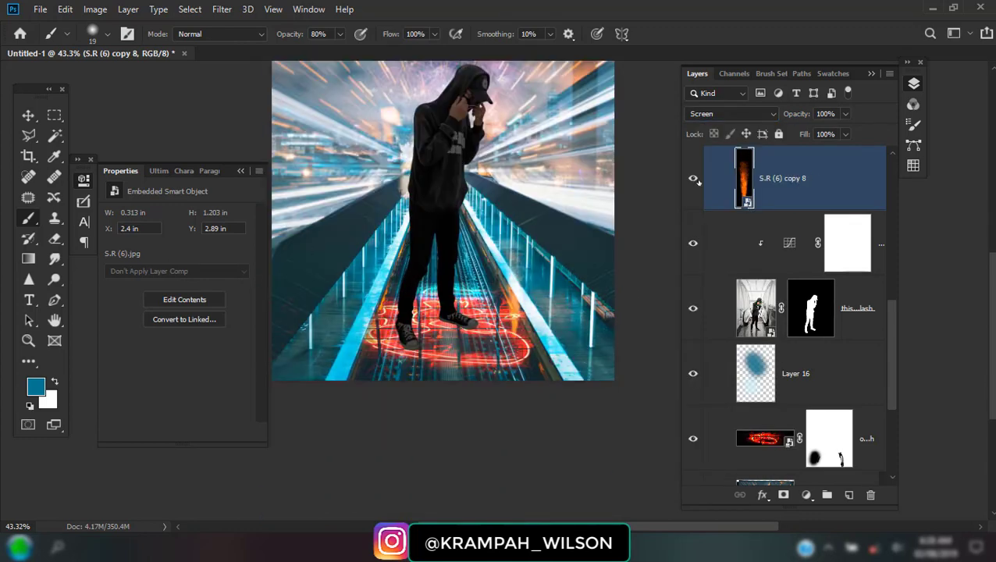
Place fire jet copies on the walkway around the feet and select all five.
click(28, 115)
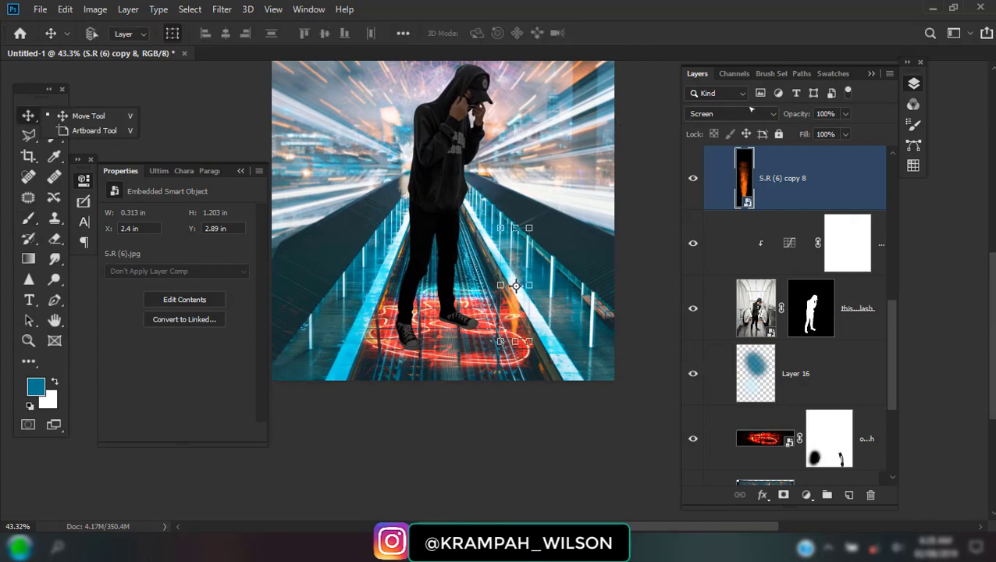
mouse_move(509, 323)
mouse_down()
mouse_move(493, 311)
mouse_move(377, 344)
mouse_up()
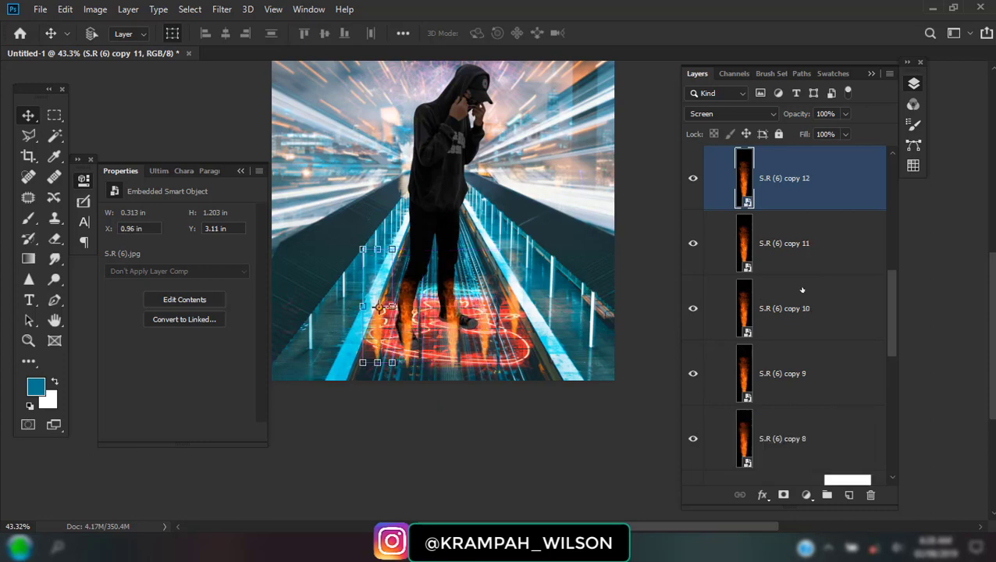
shift+click(797, 442)
scroll(798, 351, down, 3)
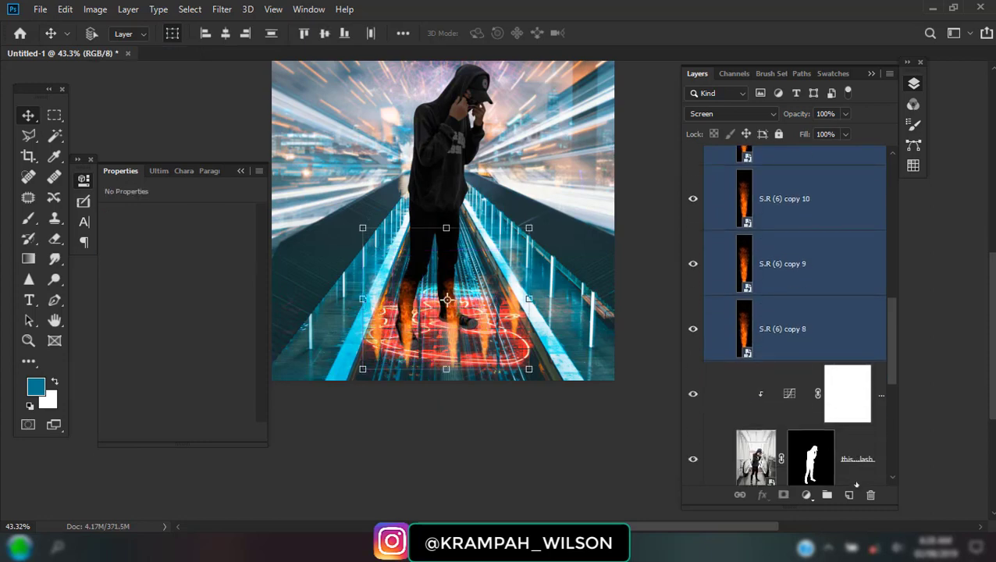
Group the fire jets, duplicate the group and convert both groups into one smart object.
click(826, 495)
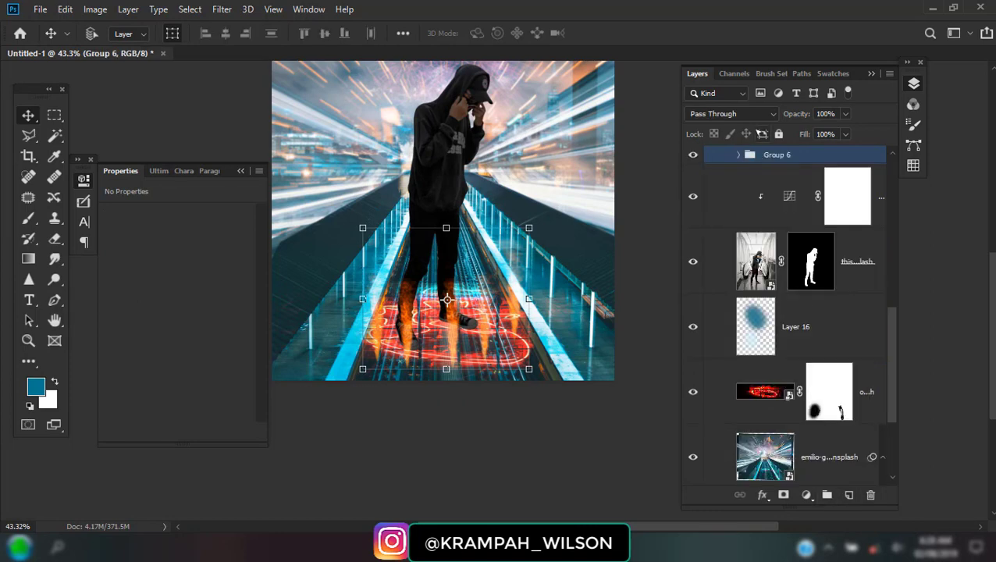
drag(763, 165, 848, 495)
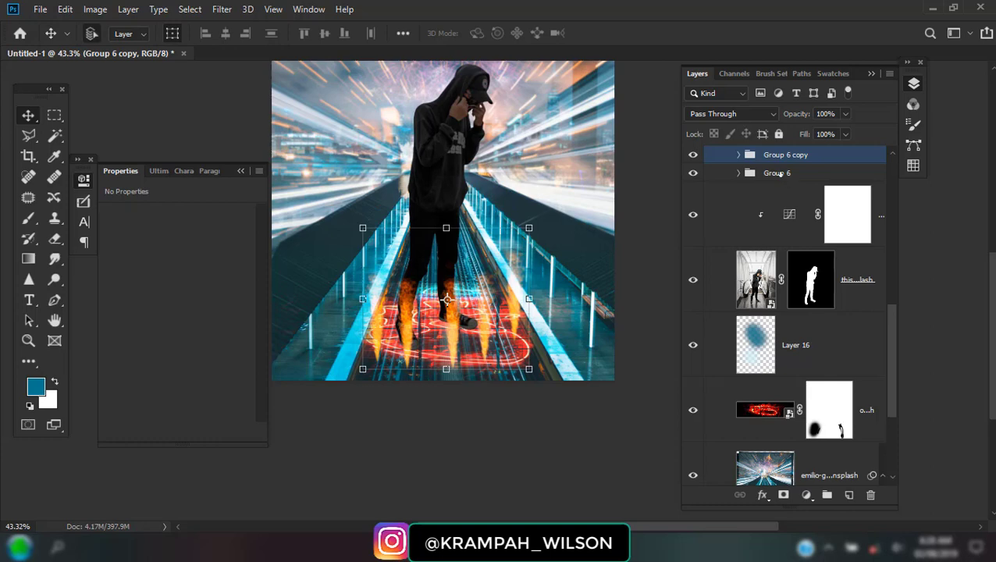
shift+click(779, 173)
right_click(779, 173)
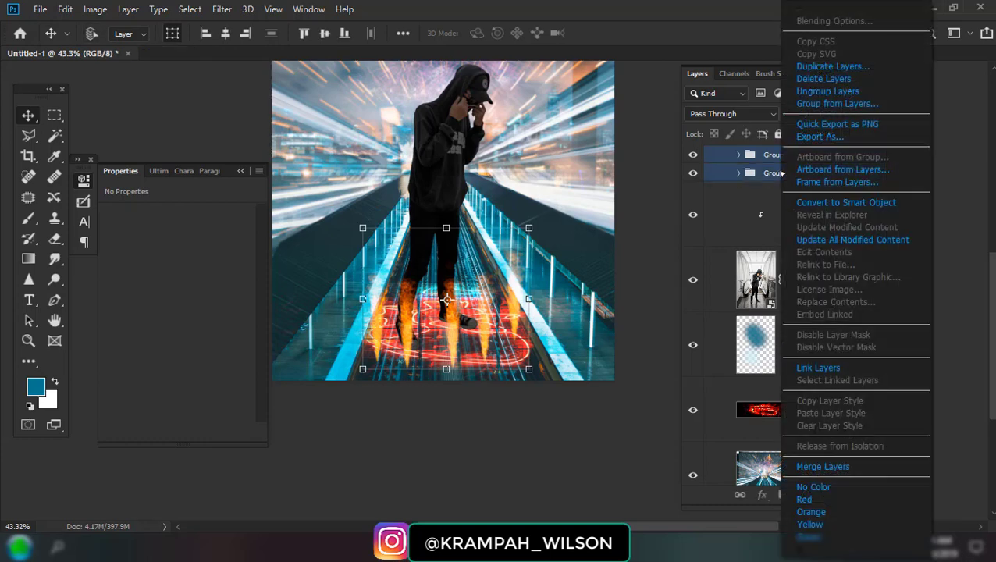
click(811, 202)
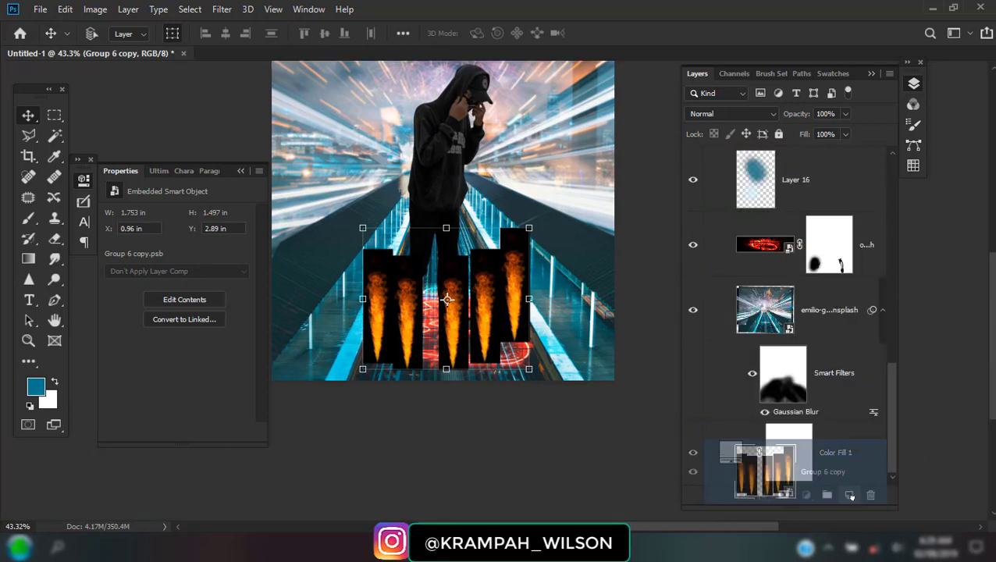
Duplicate the smart object as Screen-blended Group 6 copy 2 and hide Group 6 copy.
drag(812, 203, 848, 495)
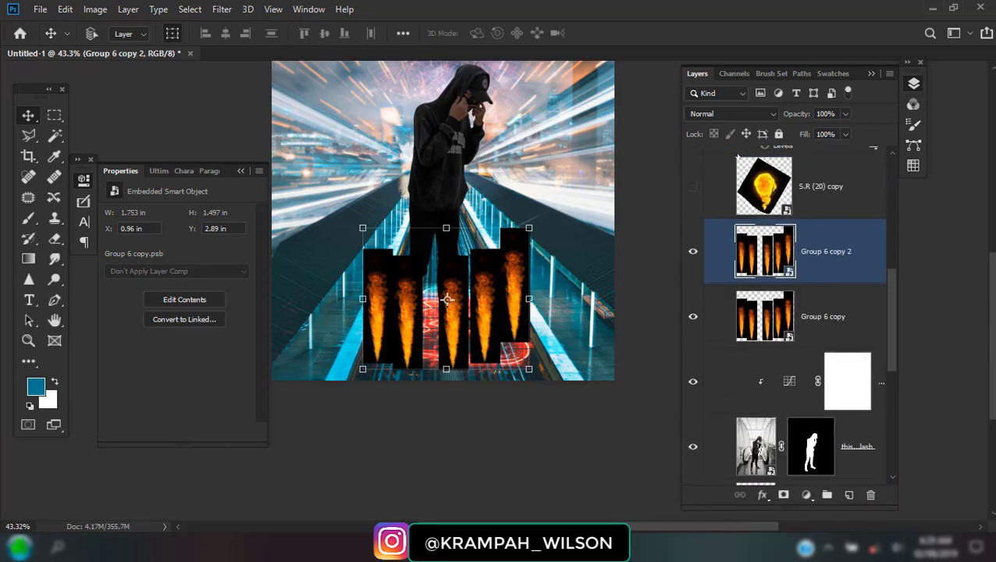
click(730, 113)
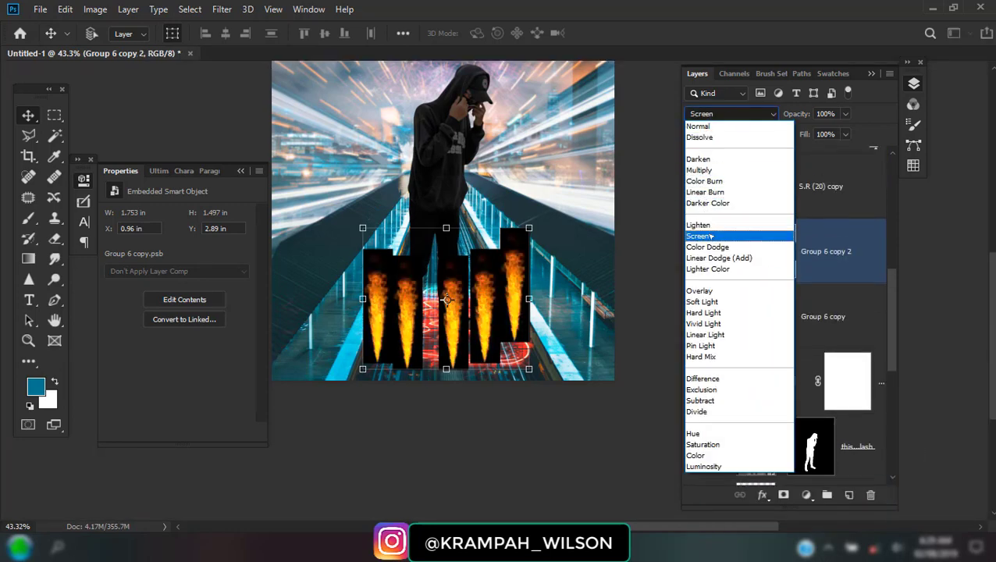
click(711, 235)
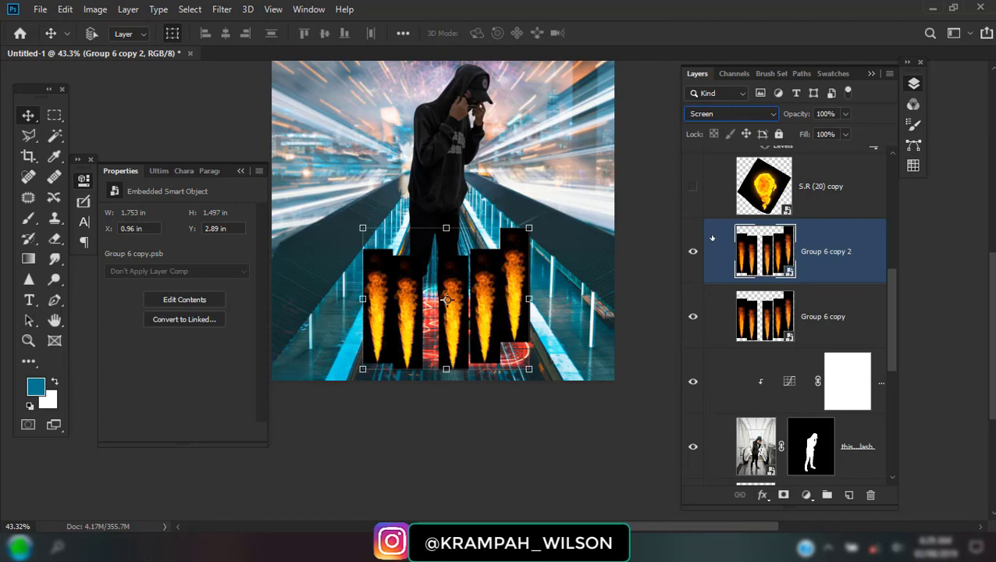
click(710, 316)
click(756, 216)
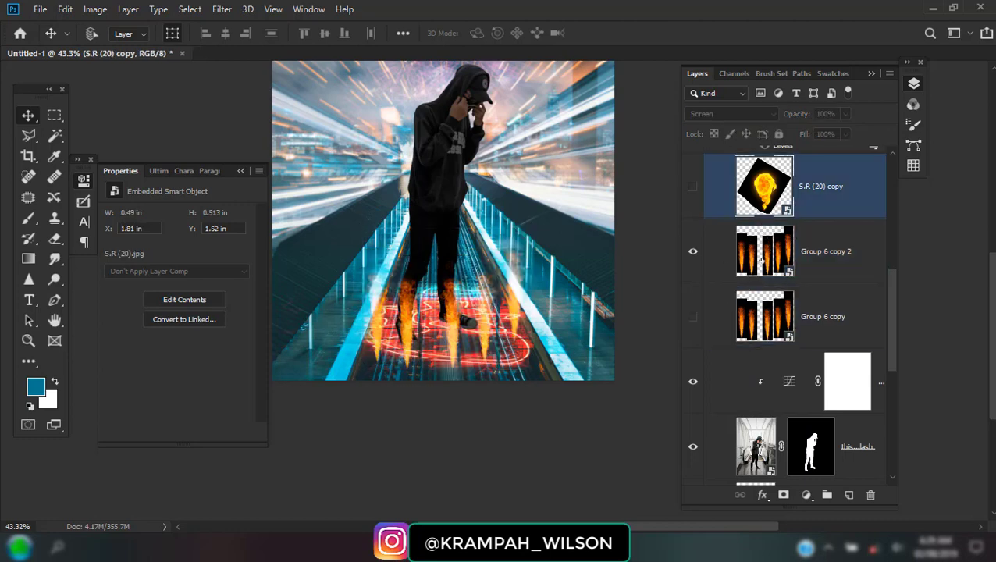
click(761, 259)
click(806, 495)
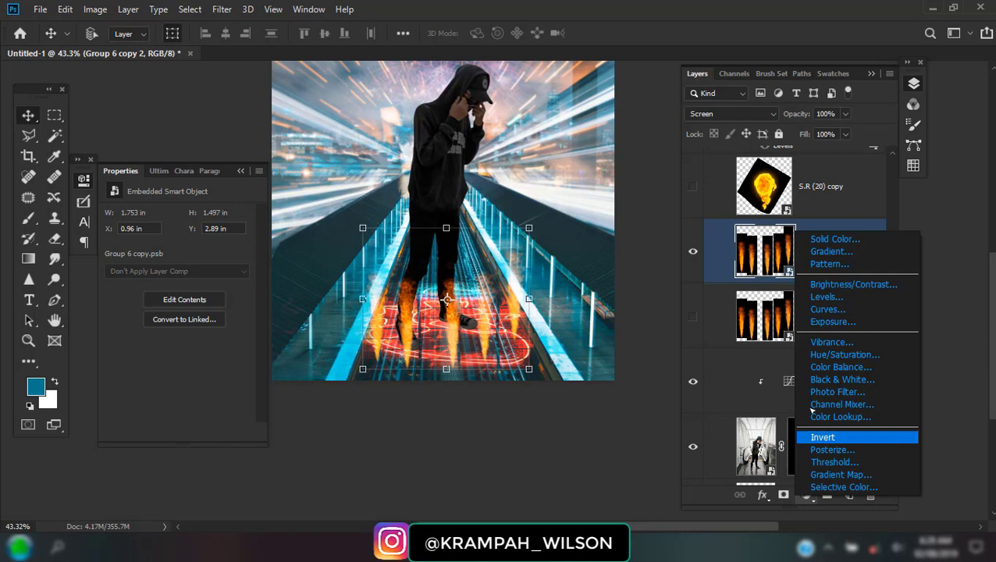
Add a Hue/Saturation adjustment clipped to the flame layer with Hue -180 to turn the flames blue.
click(842, 356)
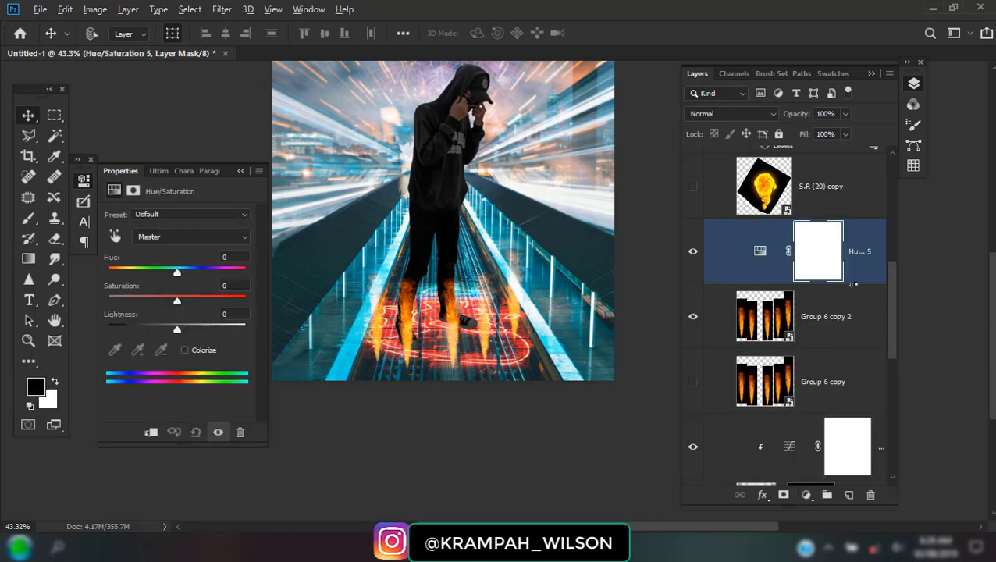
alt+click(854, 284)
mouse_move(177, 273)
mouse_down()
mouse_move(108, 274)
mouse_move(245, 272)
mouse_move(231, 288)
mouse_move(96, 298)
mouse_up()
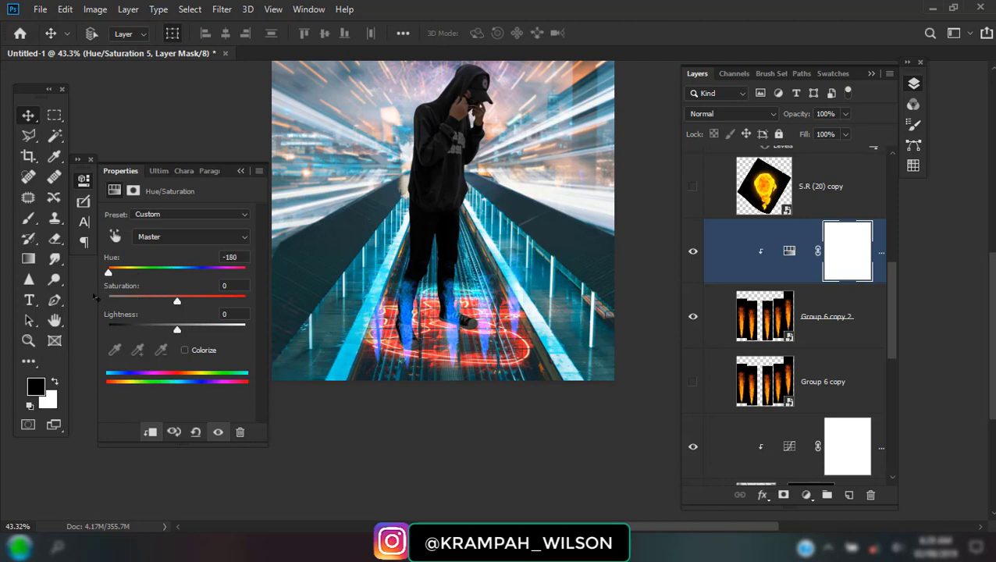
Nudge Group 6 copy 2 sideways, then group it with Group 6 copy into Group 6.
scroll(416, 375, up, 3)
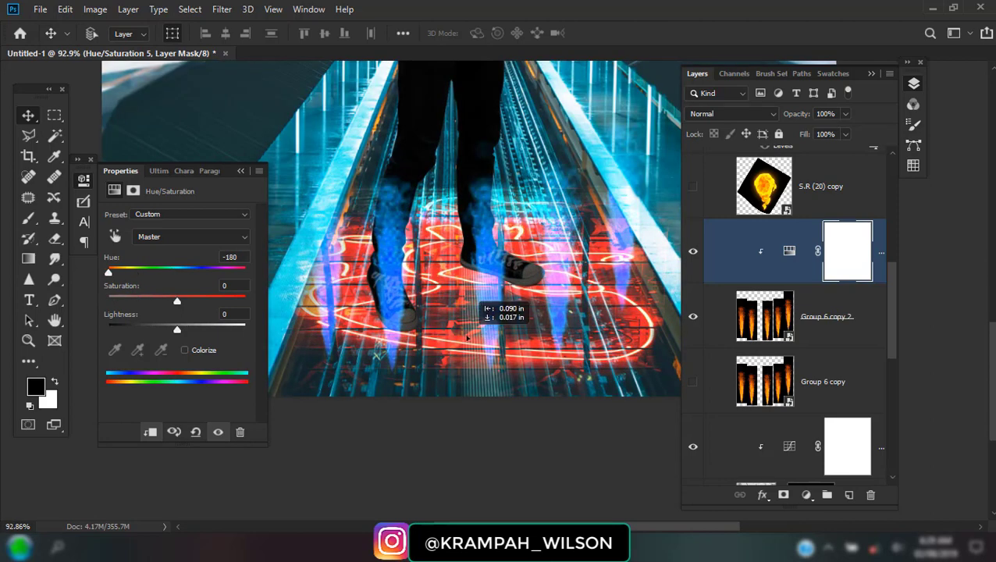
click(767, 344)
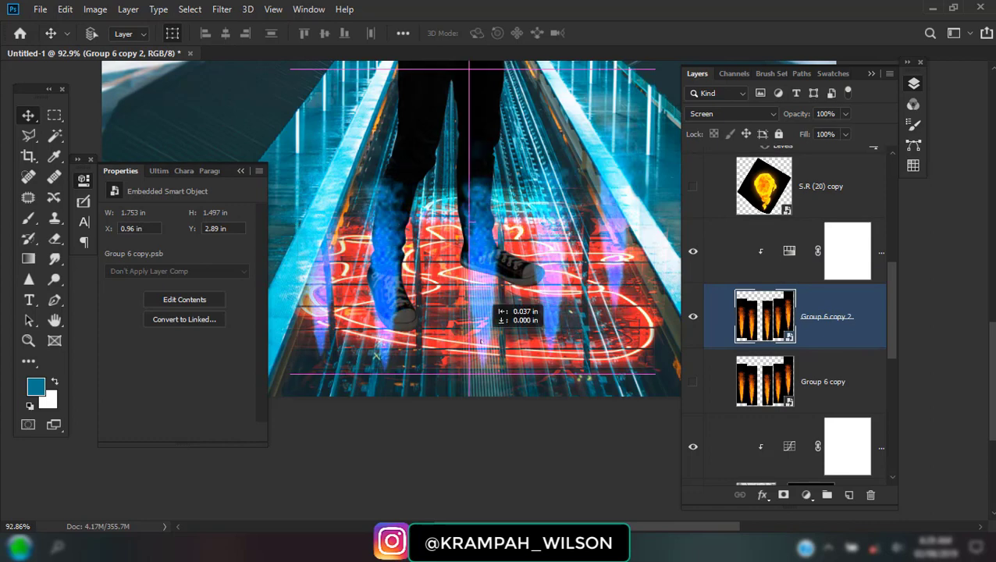
drag(484, 338, 486, 337)
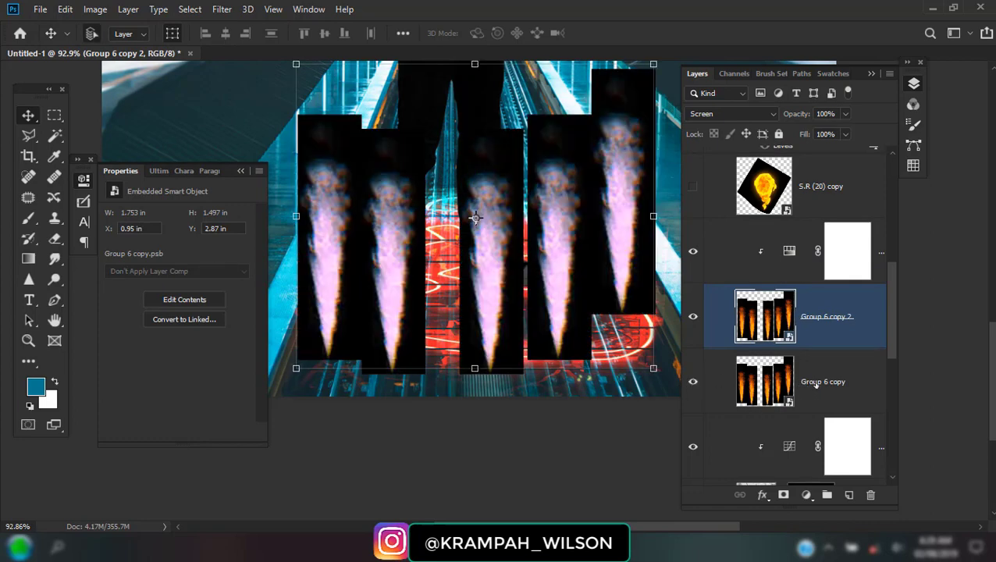
shift+click(816, 381)
click(827, 495)
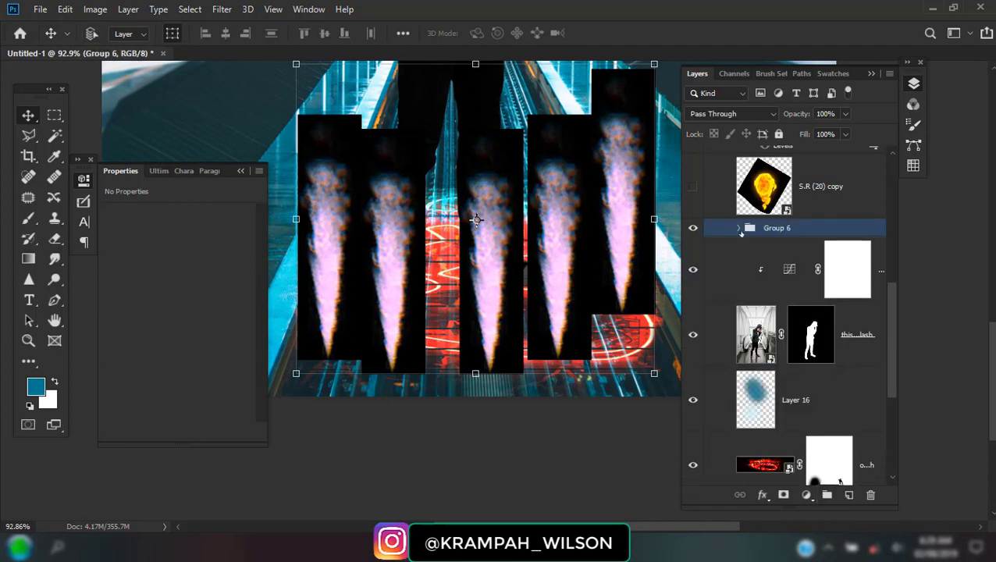
drag(761, 244, 762, 247)
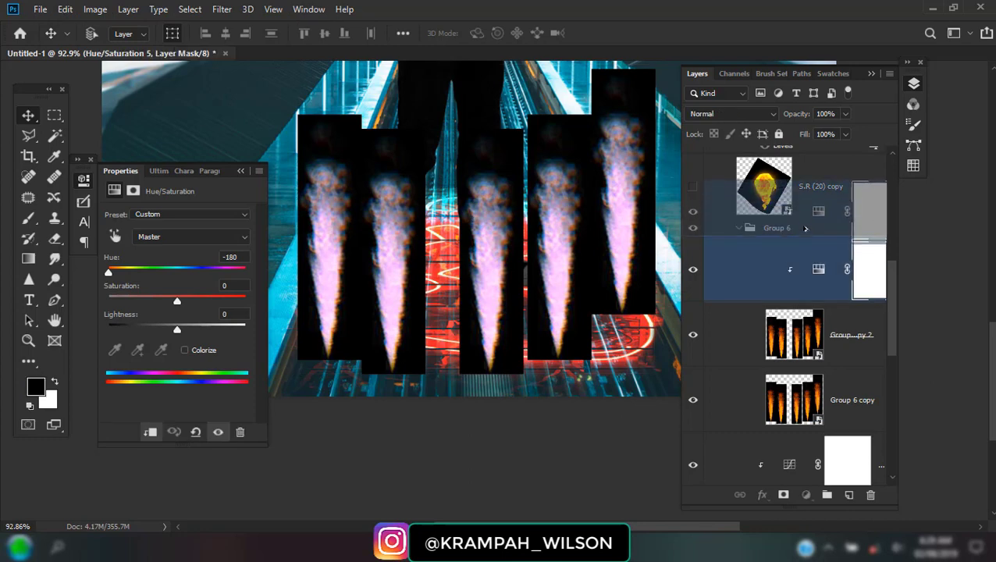
Move the Hue/Saturation adjustment above Group 6, clipped to the group, and delete the inner one.
drag(805, 289, 781, 222)
click(781, 334)
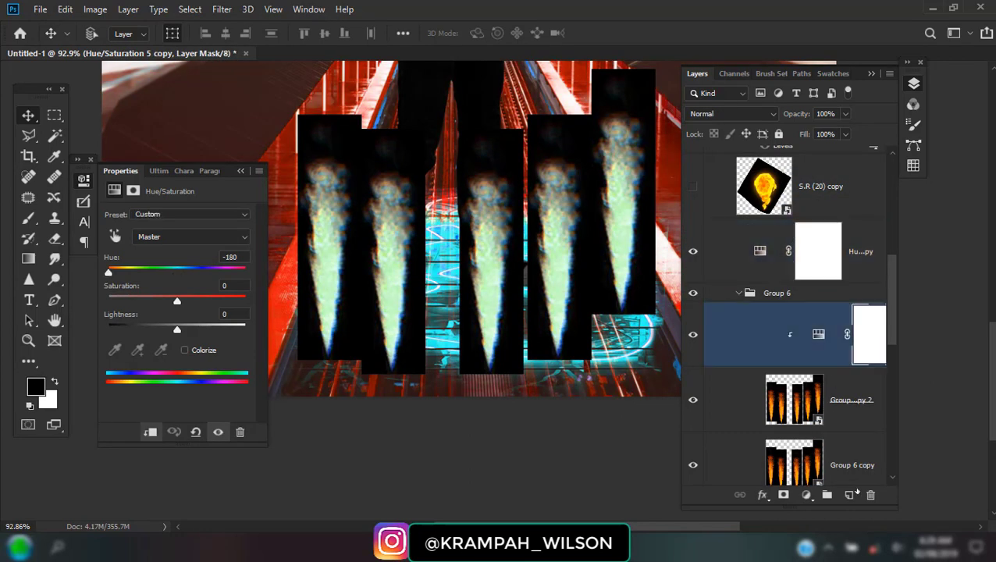
click(869, 495)
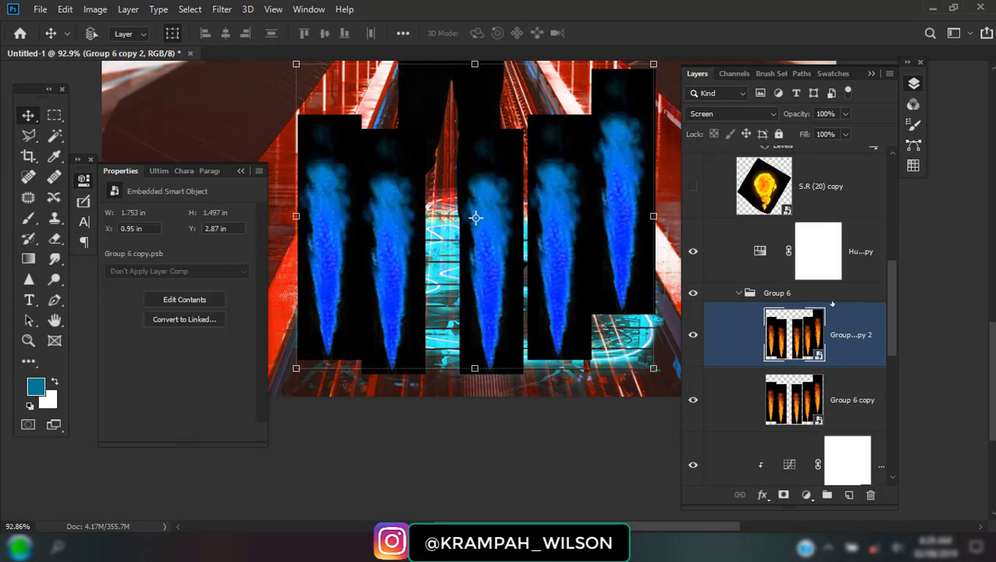
alt+click(749, 284)
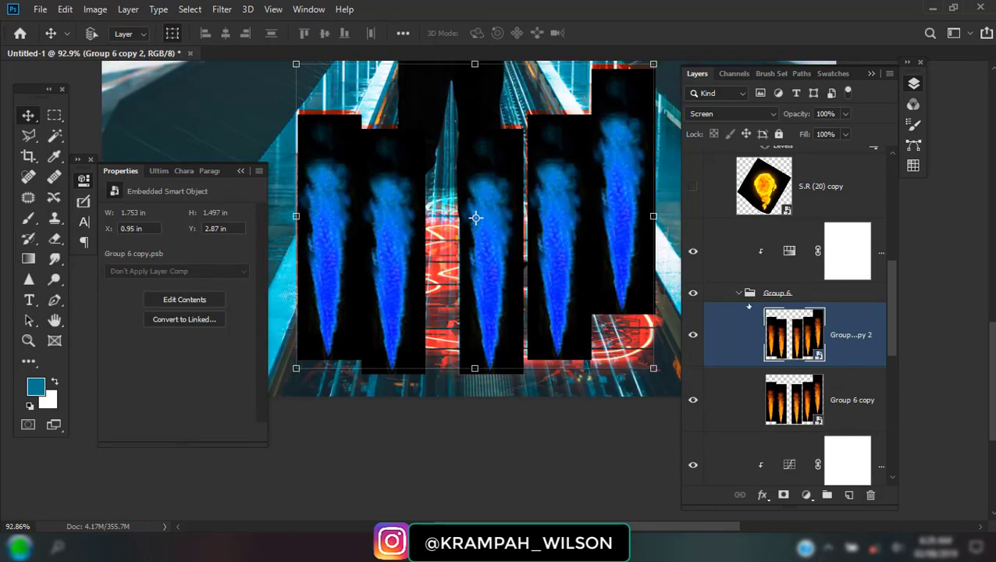
click(739, 293)
Set Group 6 to Screen blending, keeping the flames' hue at -180.
click(719, 114)
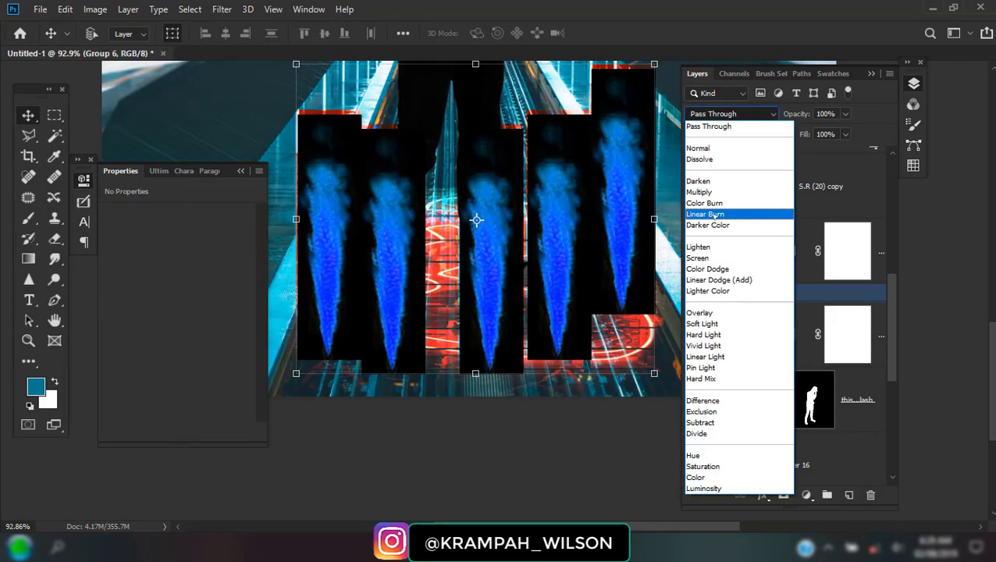
click(727, 251)
click(833, 238)
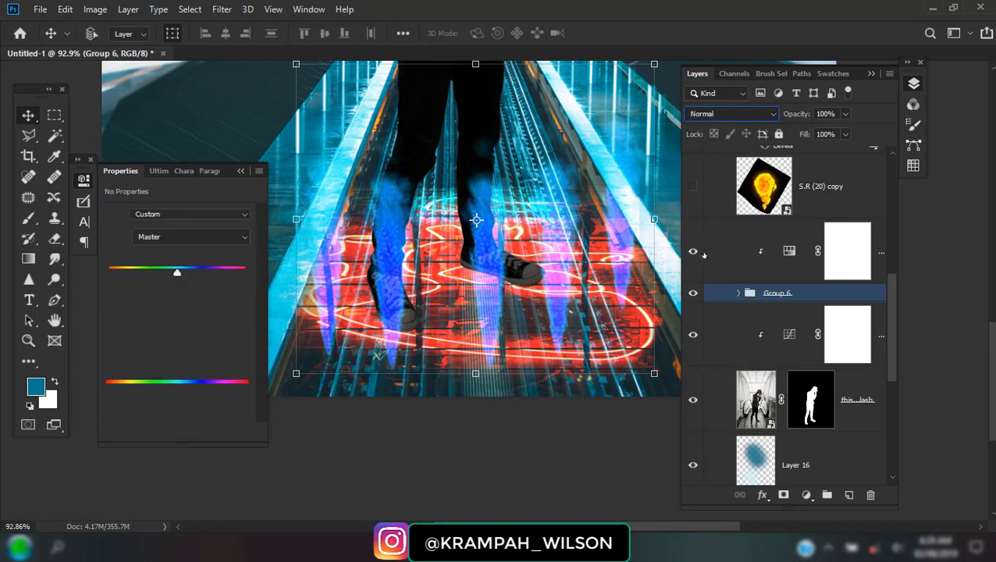
drag(107, 274, 281, 275)
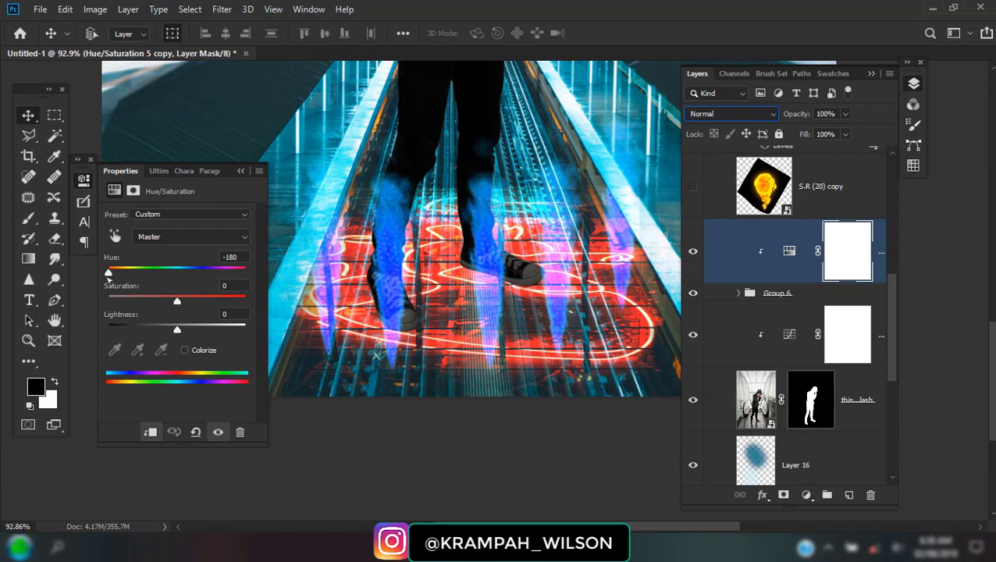
mouse_move(108, 274)
mouse_down()
mouse_move(124, 274)
mouse_move(108, 274)
mouse_up()
Rotate the Group 6 flames about 3° and reposition them around the man's feet.
click(795, 297)
drag(453, 314, 454, 299)
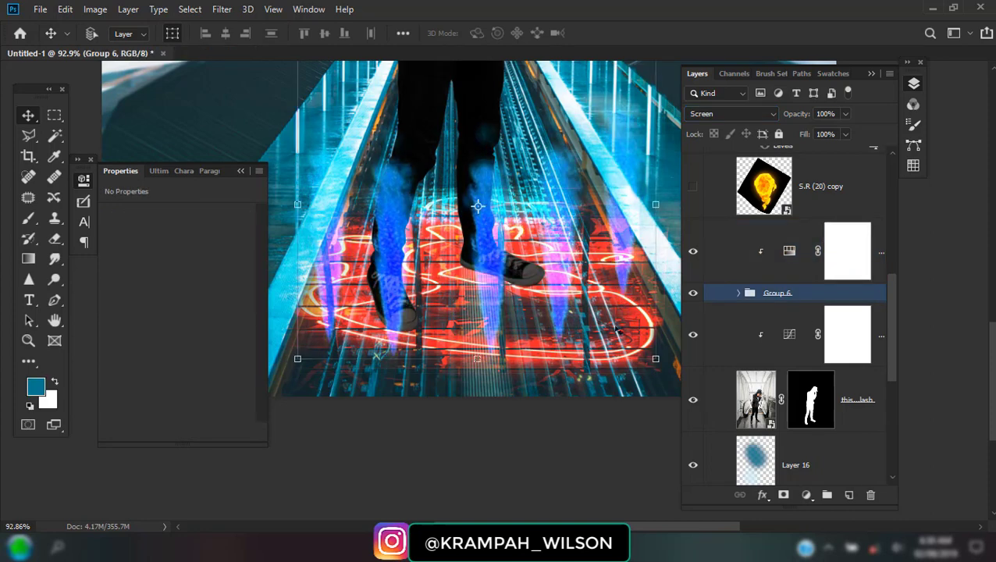
key(ctrl+t)
scroll(662, 244, down, 2)
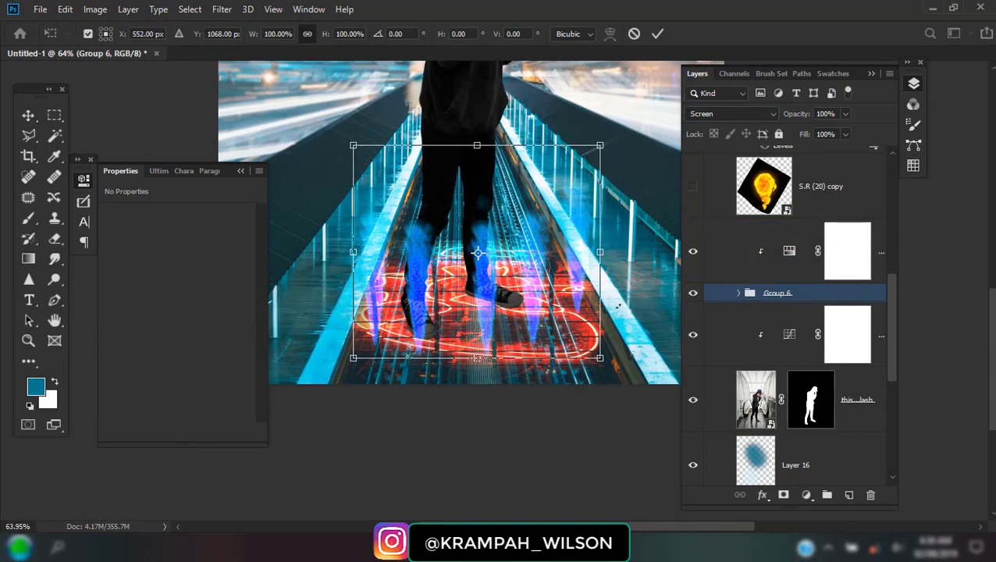
drag(635, 302, 605, 303)
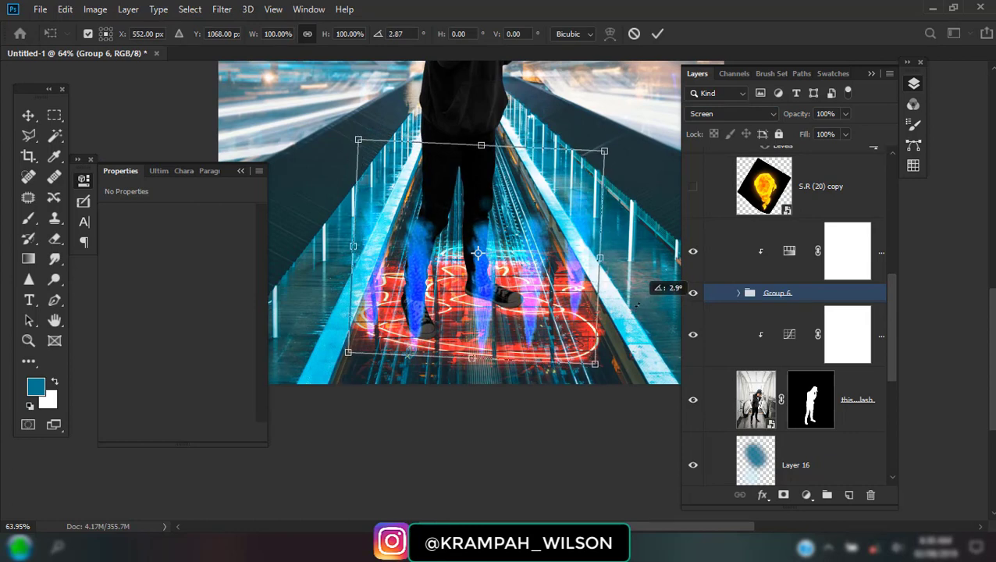
key(Return)
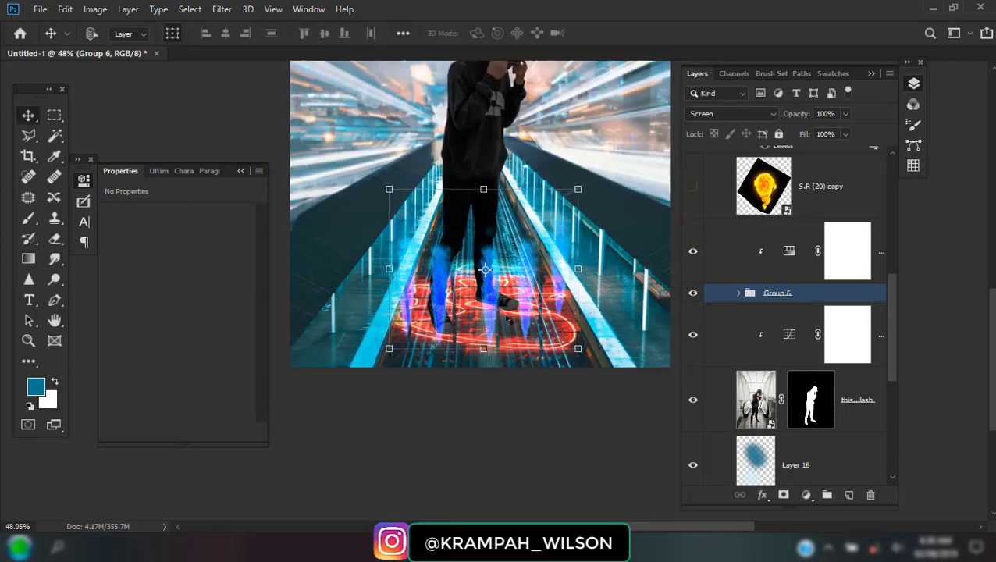
scroll(499, 320, down, 2)
mouse_move(499, 321)
mouse_down()
mouse_move(512, 331)
mouse_move(500, 334)
mouse_up()
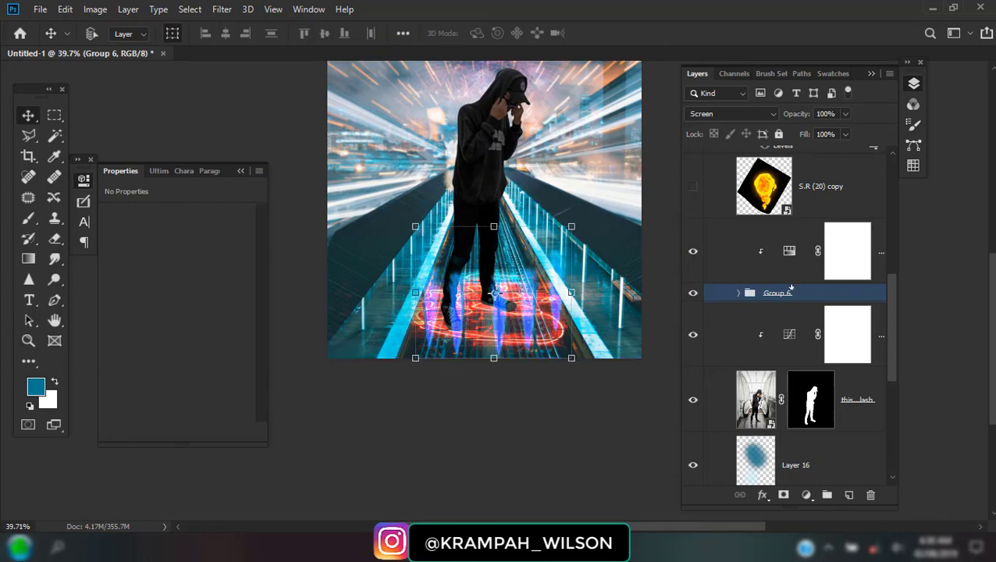
Duplicate a flame layer out of Group 6 as Group 6 copy 3, below the man's layer.
click(739, 293)
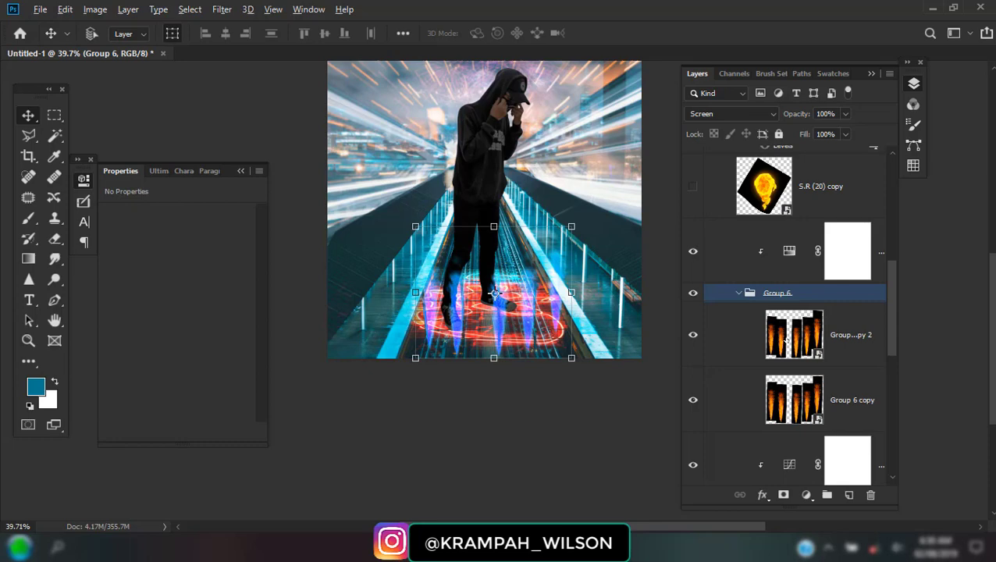
drag(786, 335, 773, 220)
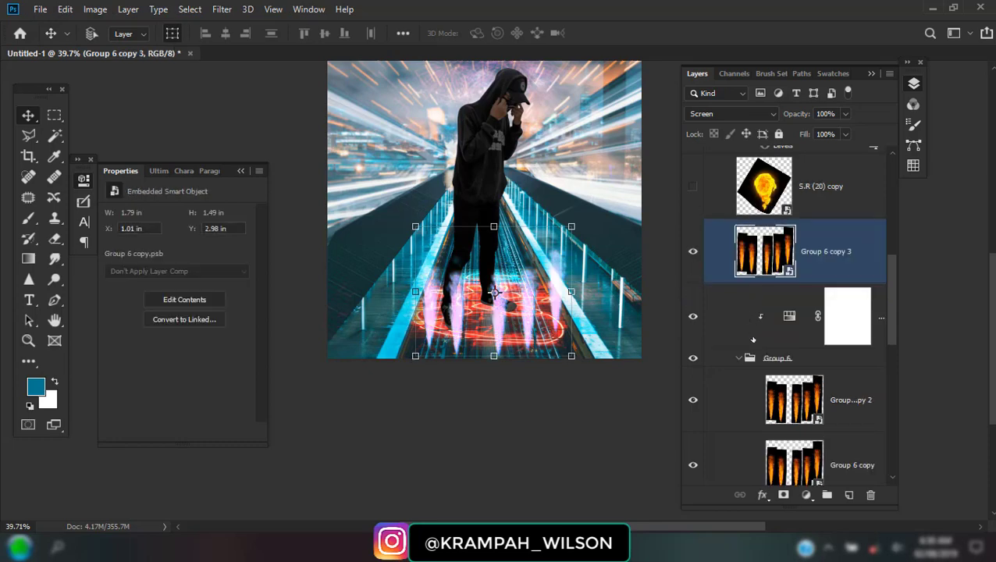
click(740, 358)
drag(765, 251, 769, 508)
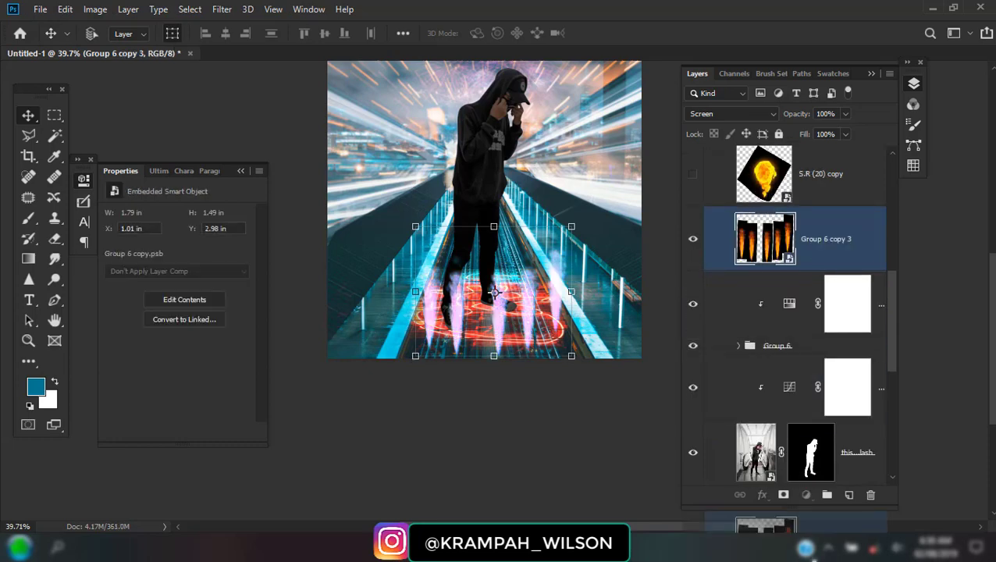
drag(816, 456, 818, 375)
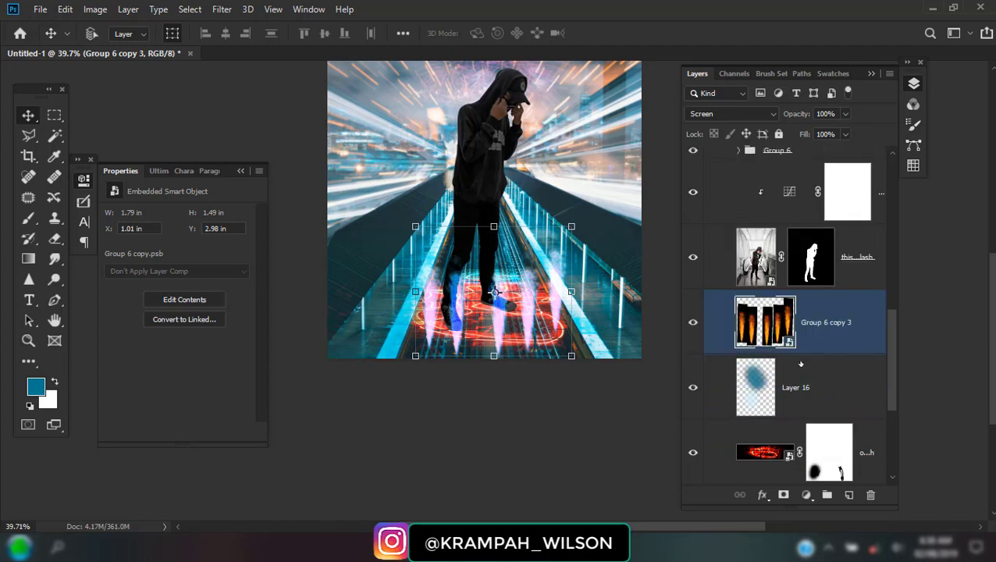
Flip the copied flames horizontally, scale them to about 88%, and position them around the feet.
drag(510, 333, 502, 291)
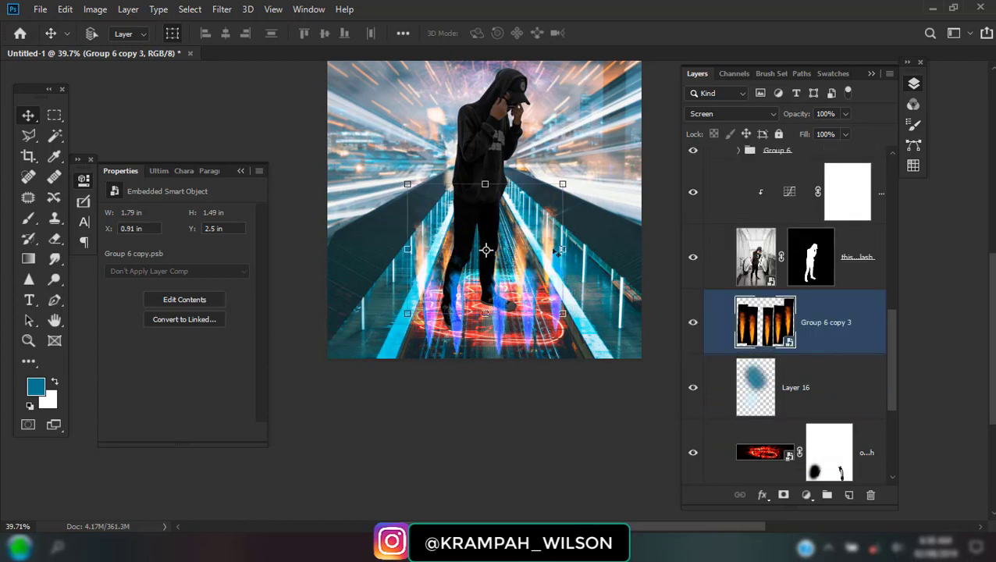
drag(558, 250, 556, 254)
right_click(512, 285)
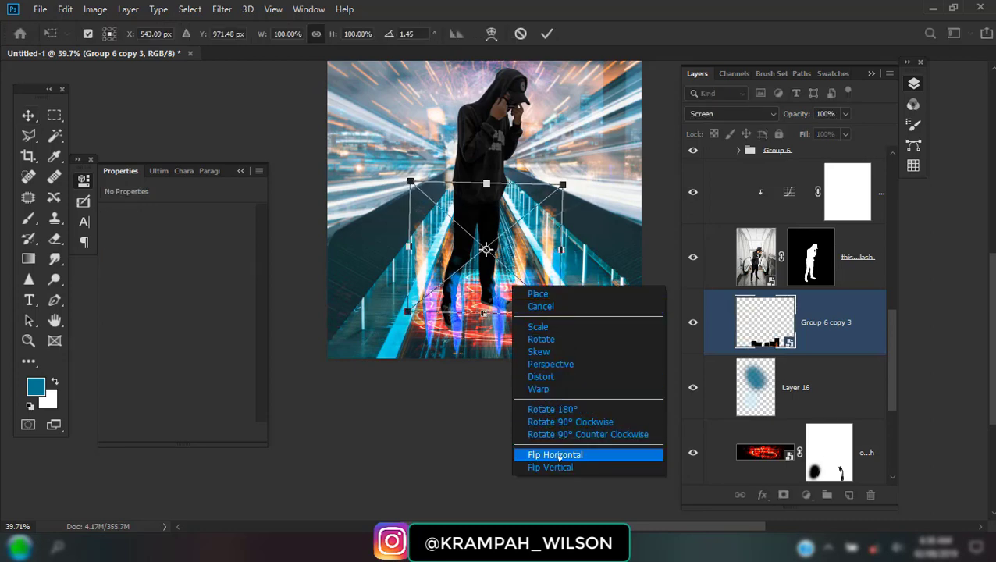
click(559, 455)
drag(515, 279, 518, 269)
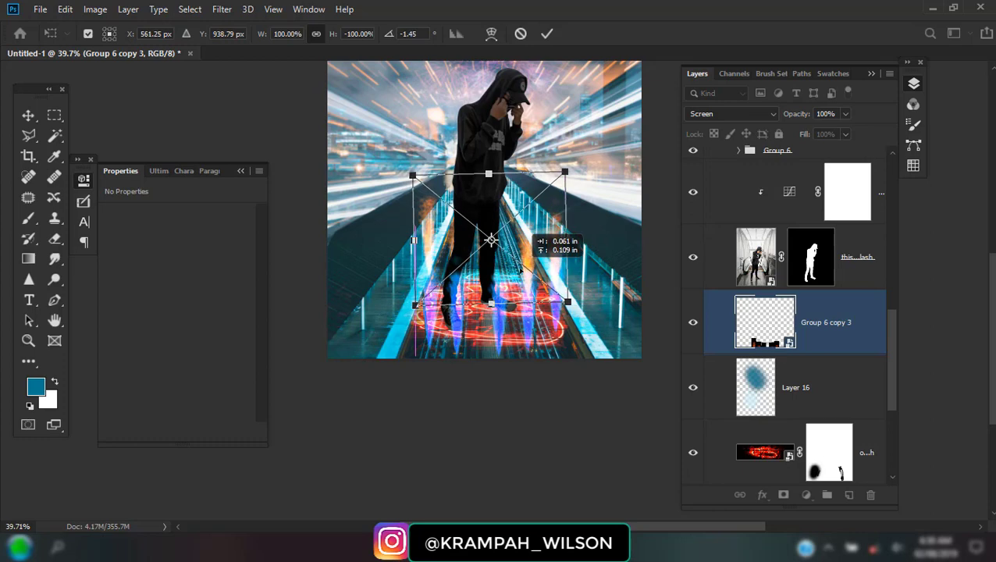
drag(518, 269, 516, 269)
scroll(515, 268, up, 5)
drag(604, 86, 573, 115)
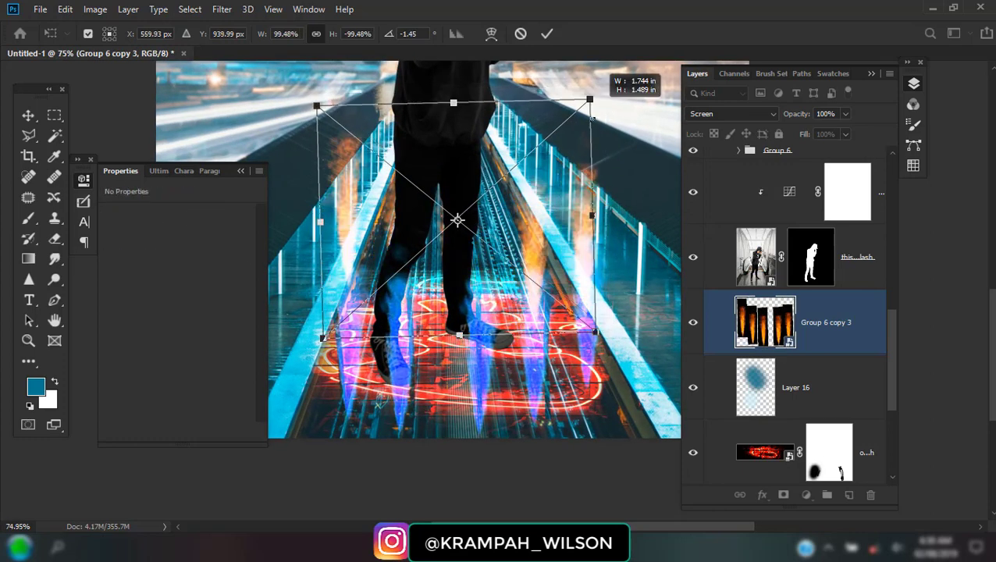
drag(522, 239, 534, 240)
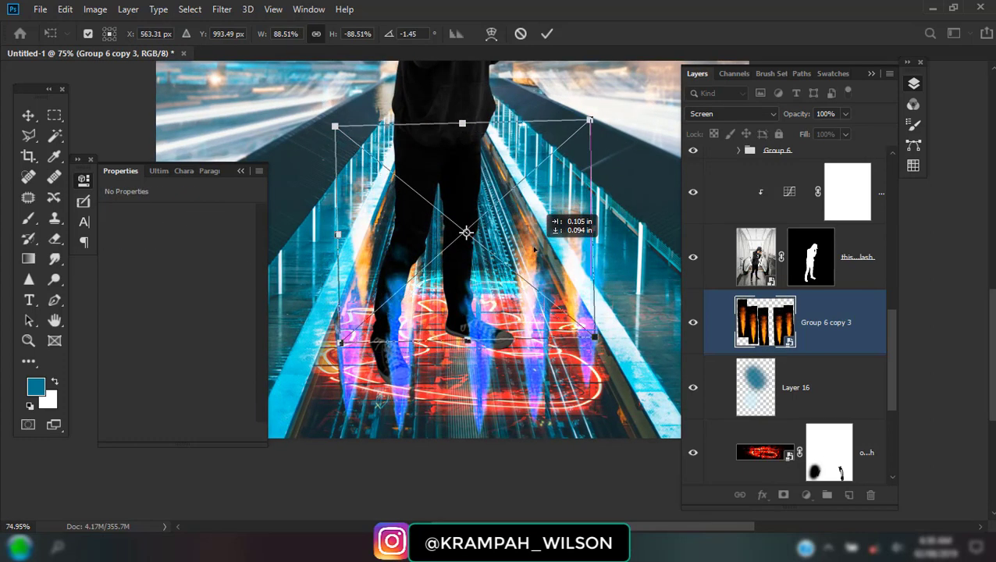
key(Return)
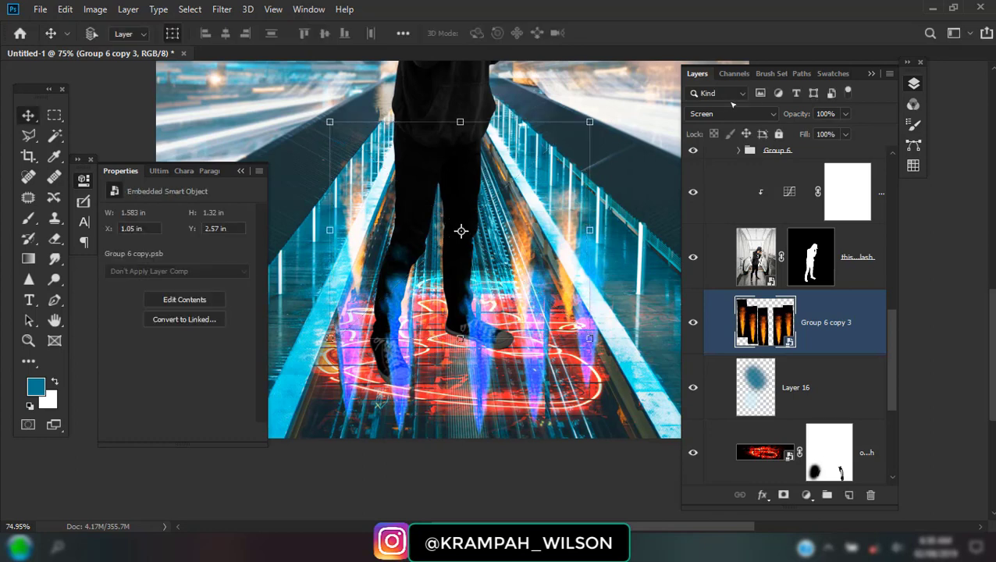
click(806, 495)
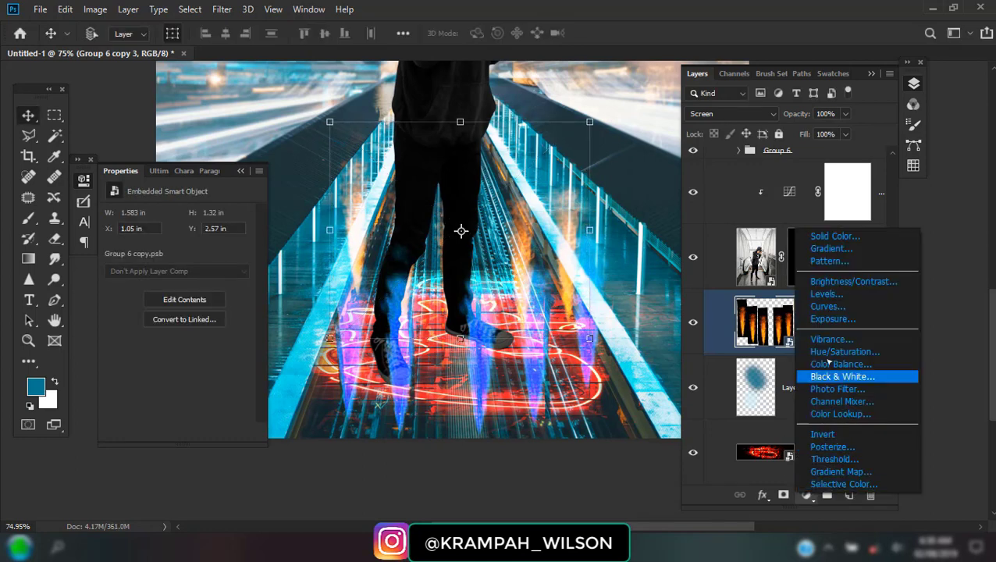
click(839, 355)
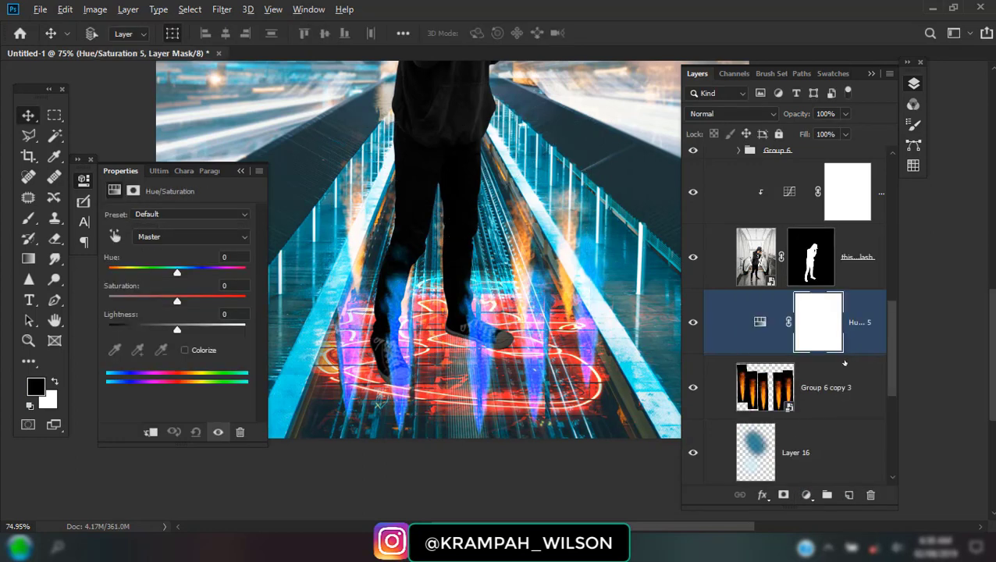
alt+click(853, 356)
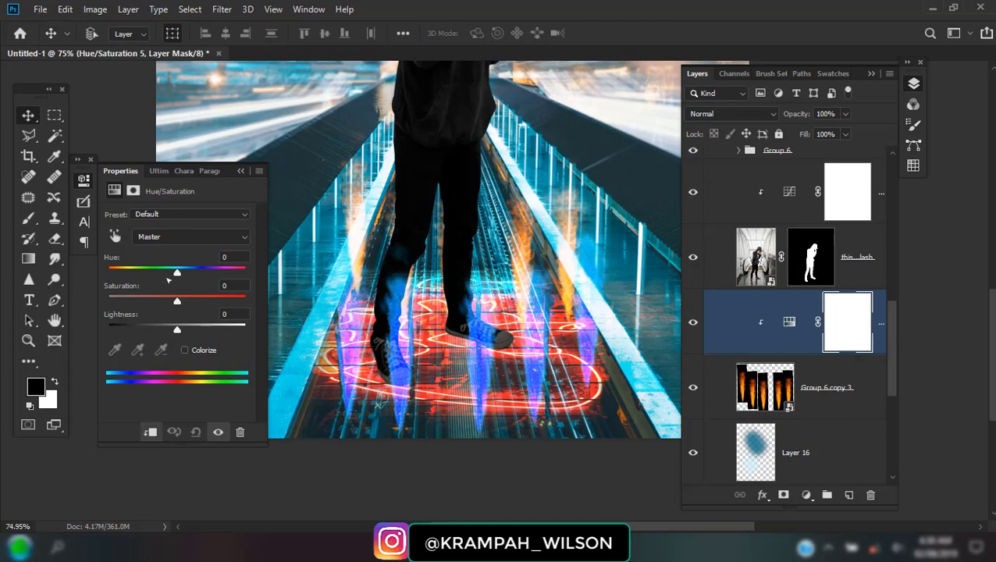
drag(177, 272, 107, 273)
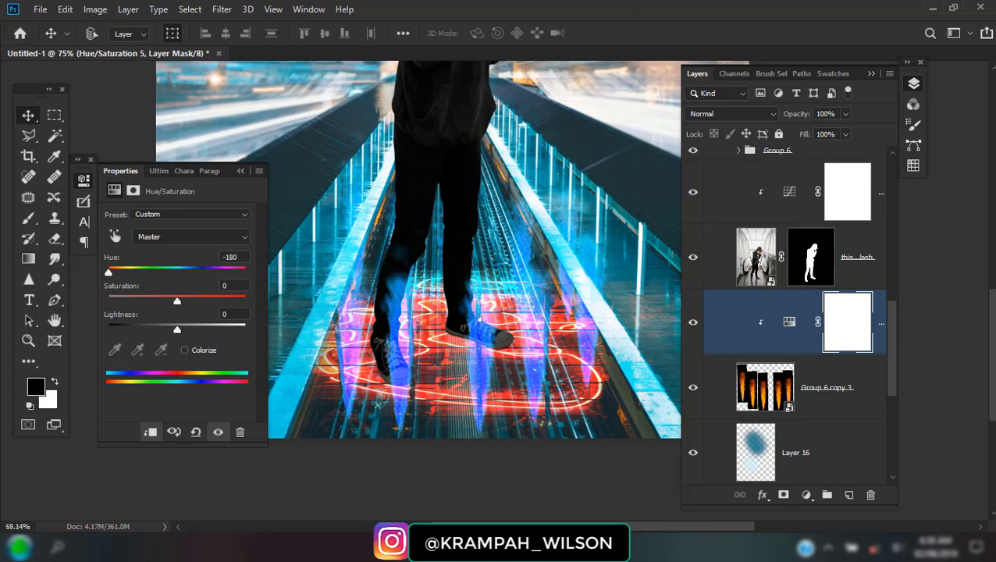
scroll(479, 319, down, 3)
scroll(475, 316, down, 2)
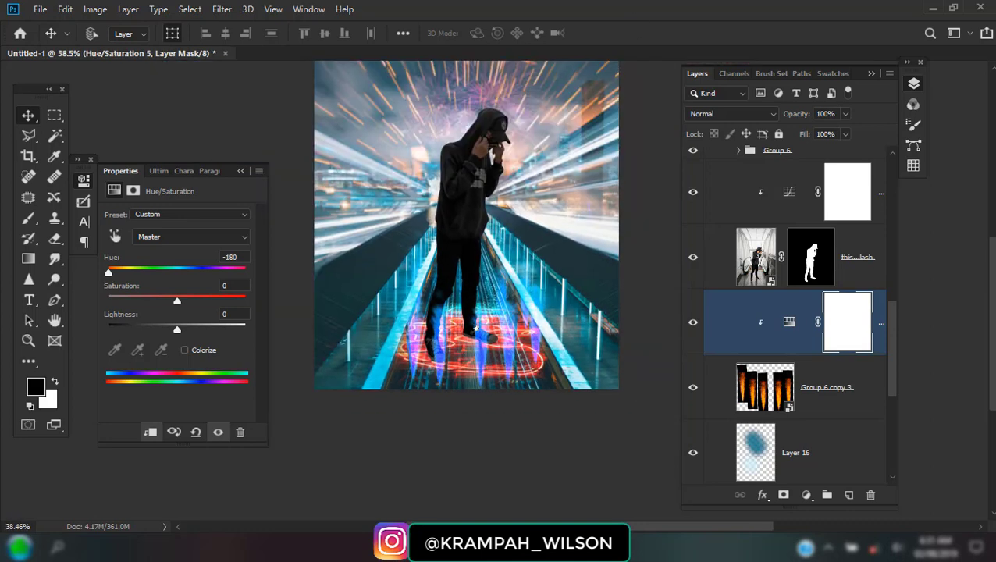
scroll(879, 331, up, 5)
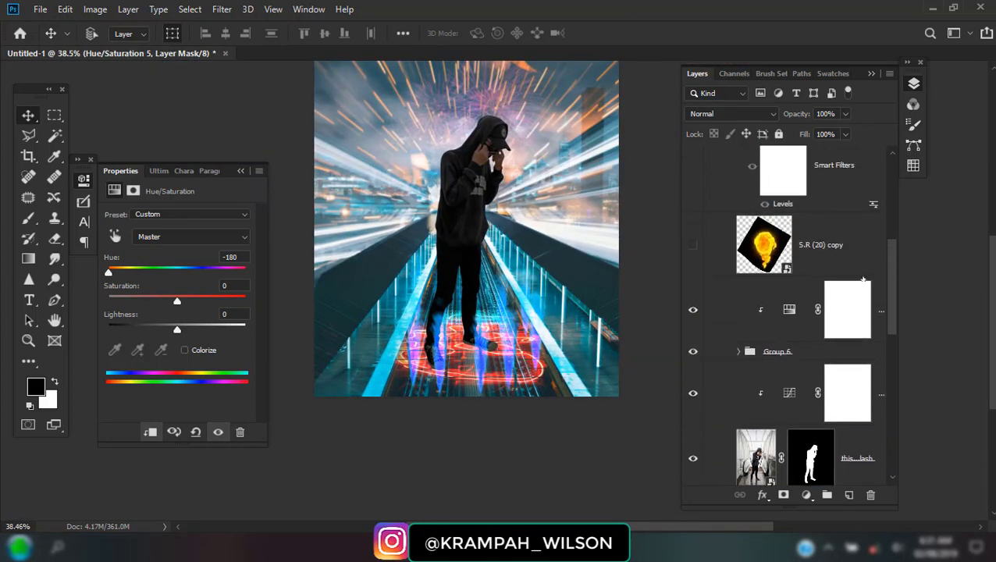
Show the S.R (20) copy fireball and rotate, enlarge and move it into the man's left hand.
click(819, 313)
click(693, 300)
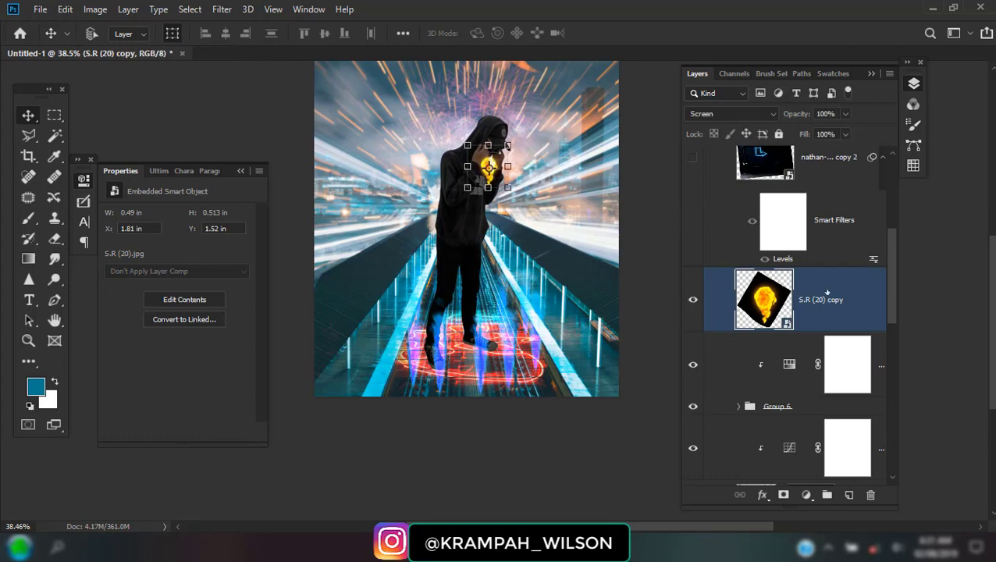
scroll(488, 166, up, 3)
scroll(485, 167, up, 3)
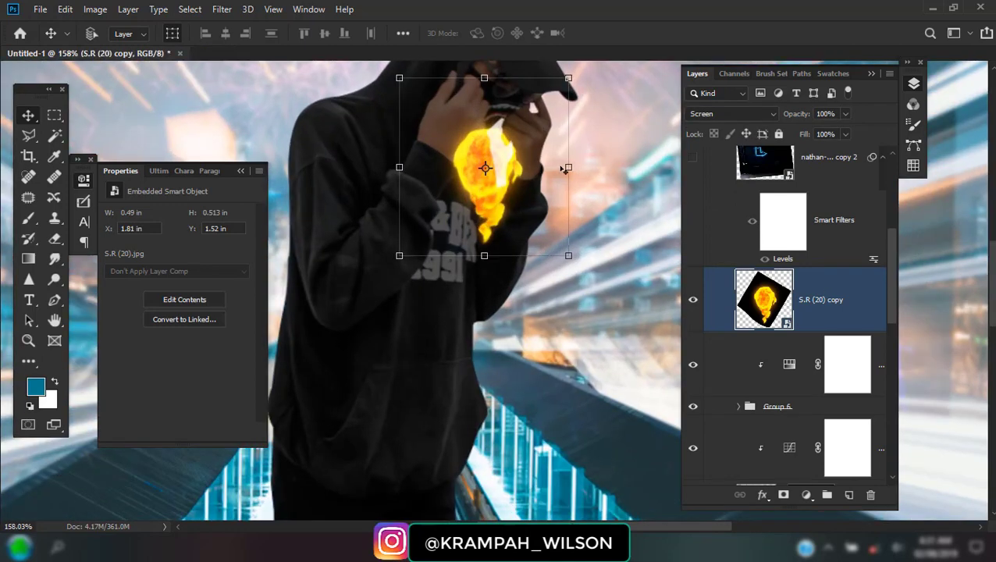
mouse_move(564, 169)
mouse_down()
mouse_move(483, 202)
mouse_move(412, 311)
mouse_up()
drag(434, 190, 442, 148)
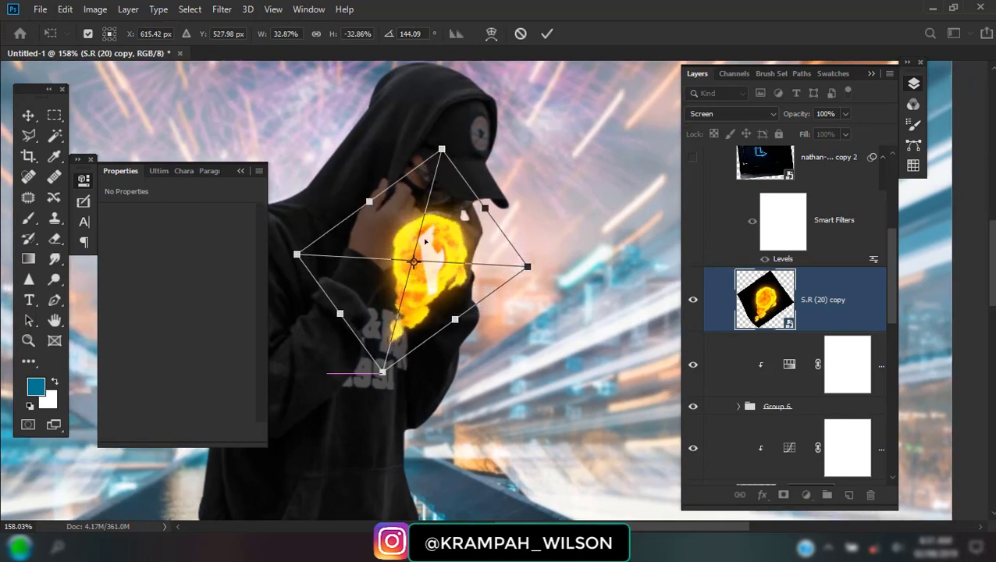
drag(447, 283, 411, 226)
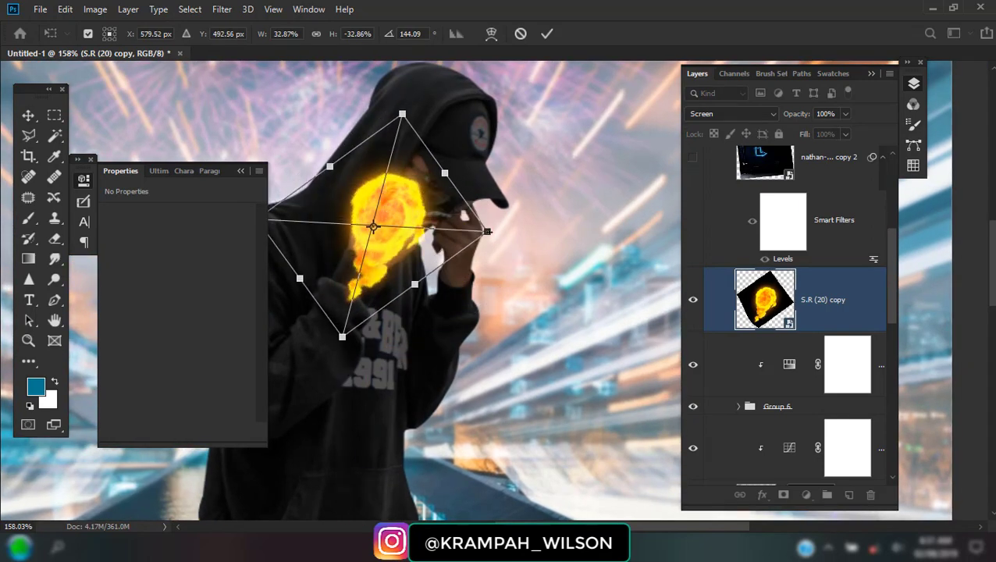
drag(486, 221, 534, 258)
drag(441, 258, 428, 265)
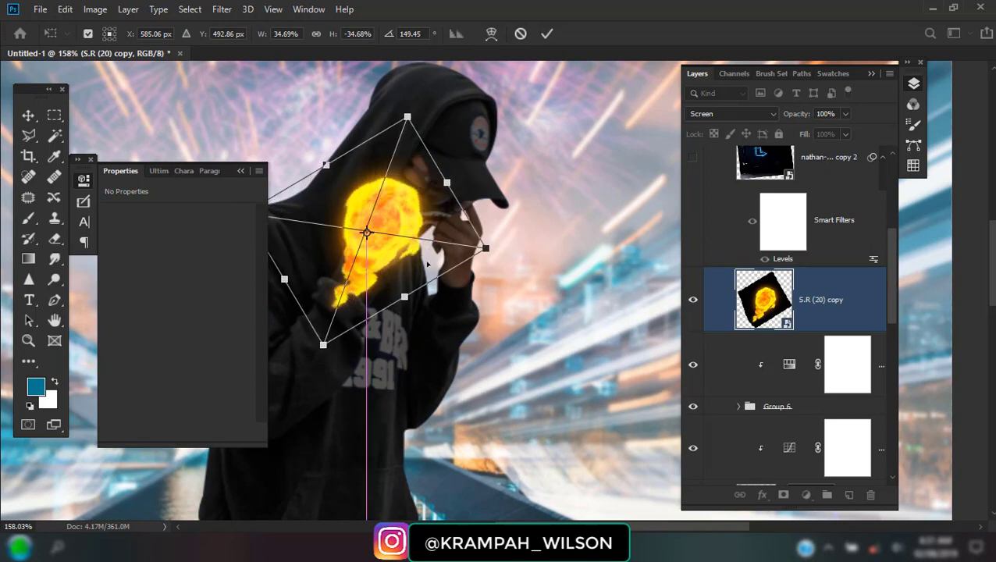
key(Return)
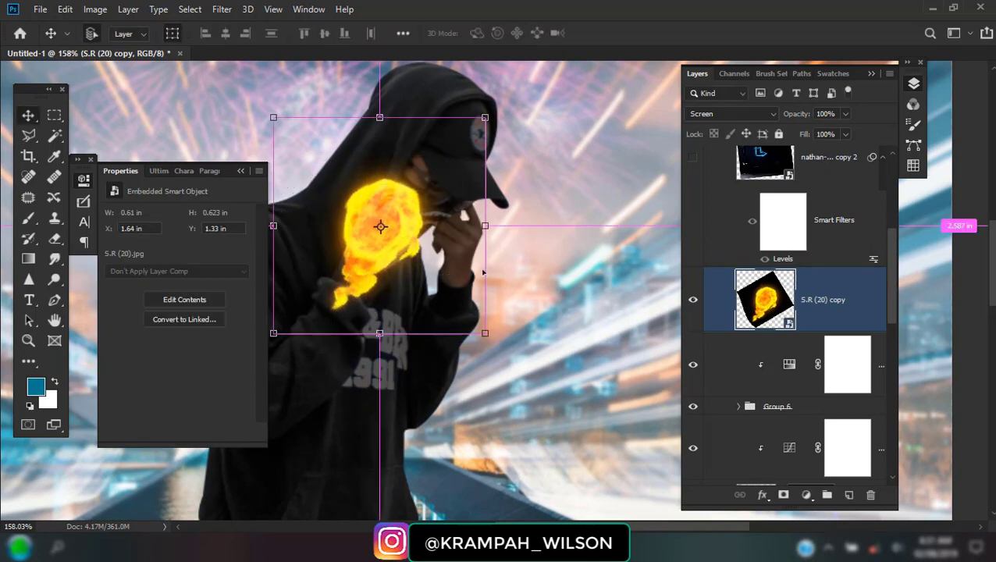
Duplicate the fireball as copy 2, flip it vertically, and fit it onto the right hand.
key(ctrl+j)
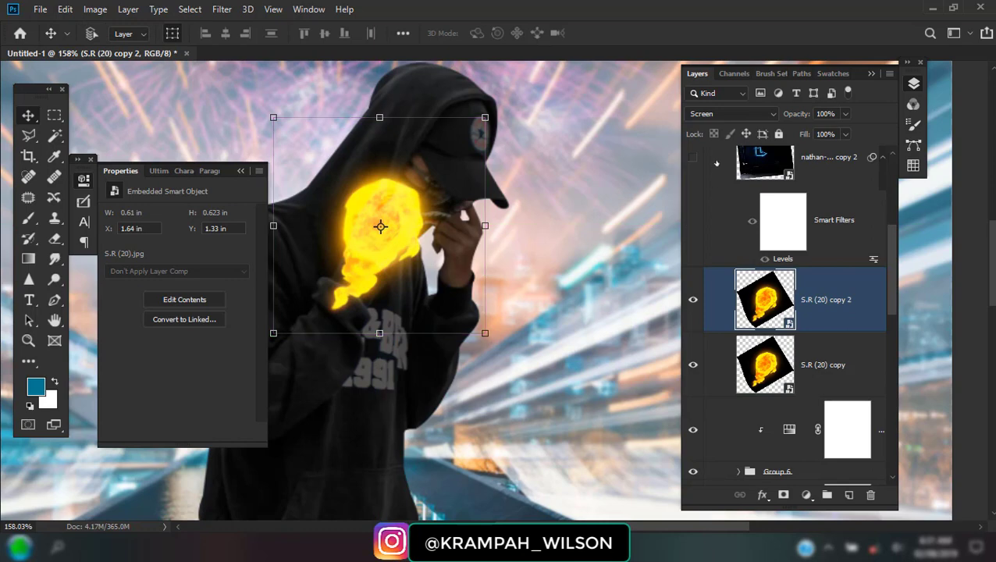
drag(401, 290, 519, 273)
key(ctrl+t)
drag(485, 225, 433, 226)
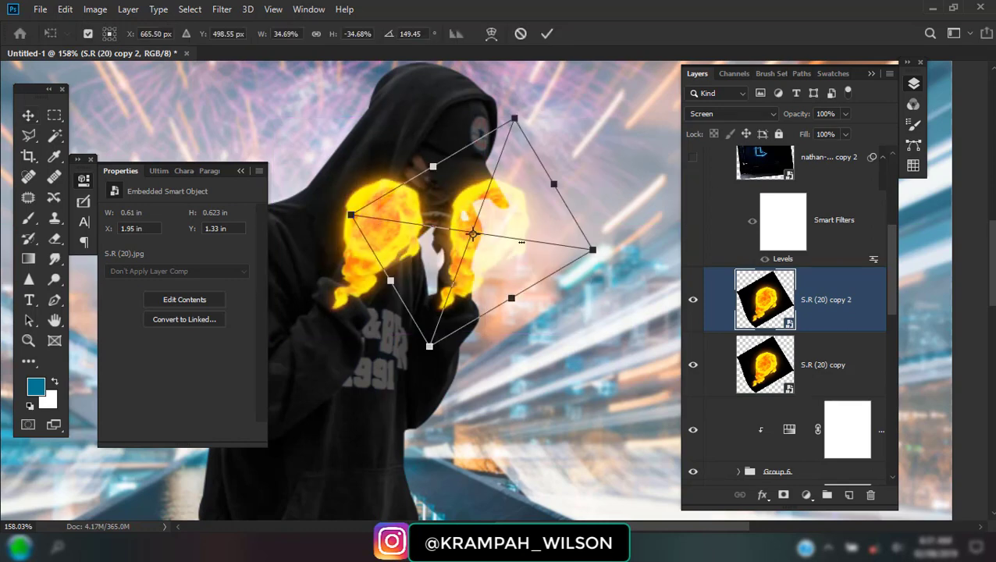
right_click(522, 244)
click(564, 413)
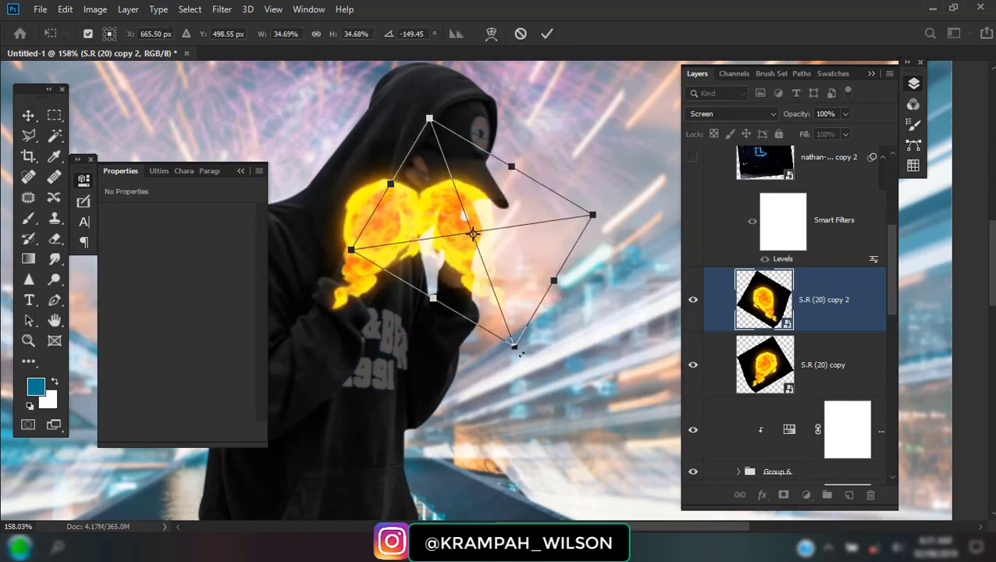
drag(521, 354, 506, 315)
drag(491, 269, 475, 293)
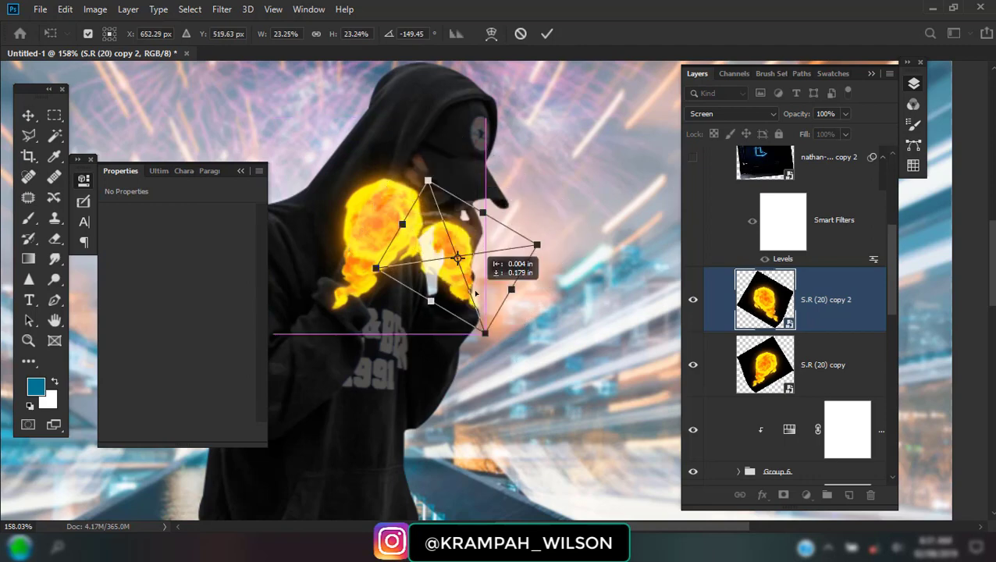
drag(485, 332, 500, 350)
drag(469, 281, 457, 285)
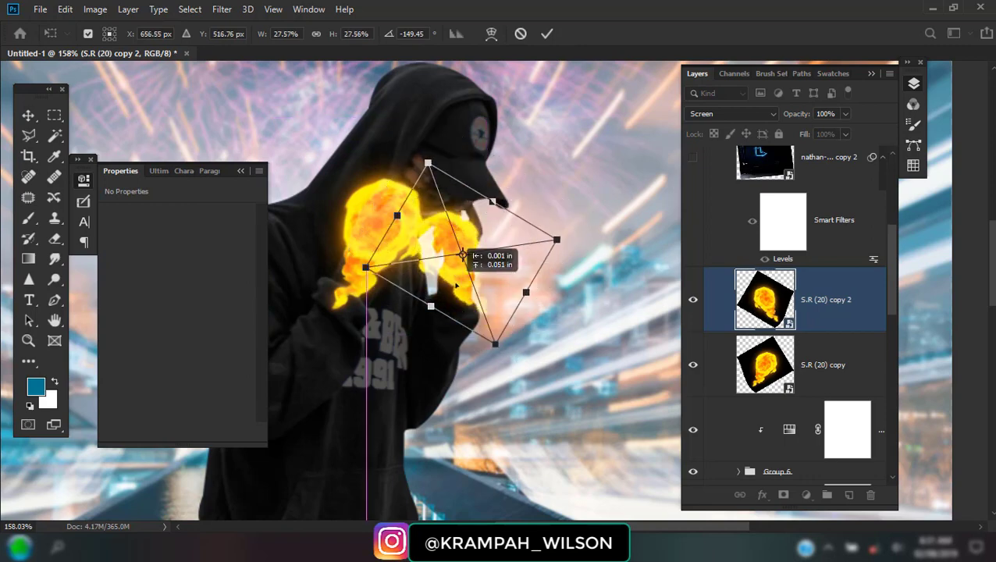
drag(556, 278, 549, 297)
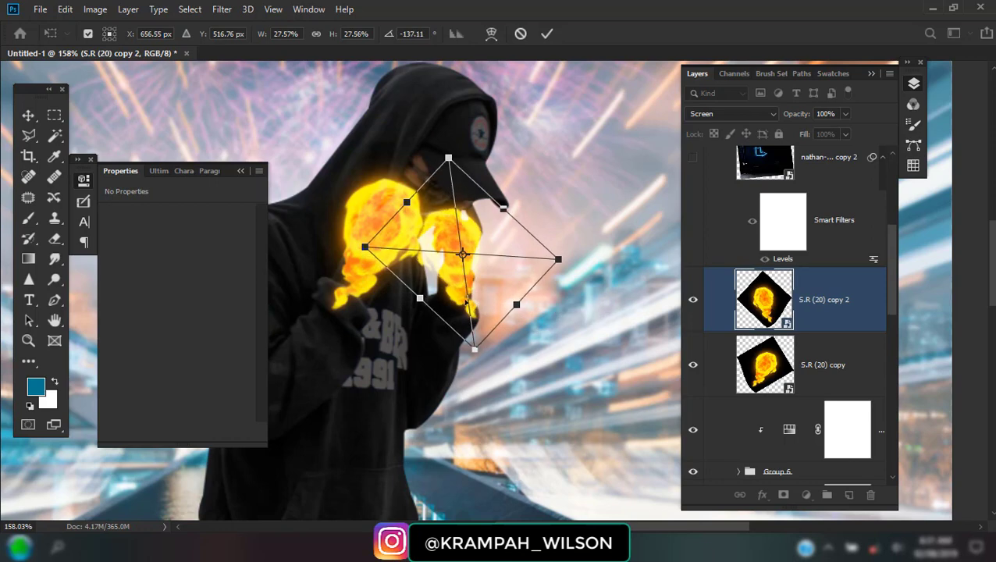
drag(467, 301, 466, 295)
key(Return)
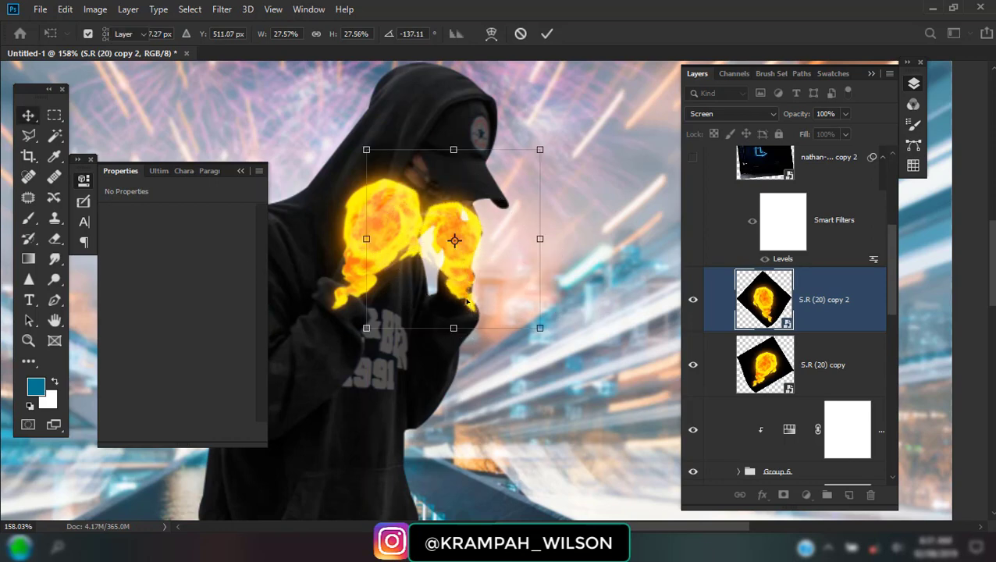
scroll(467, 295, up, 1)
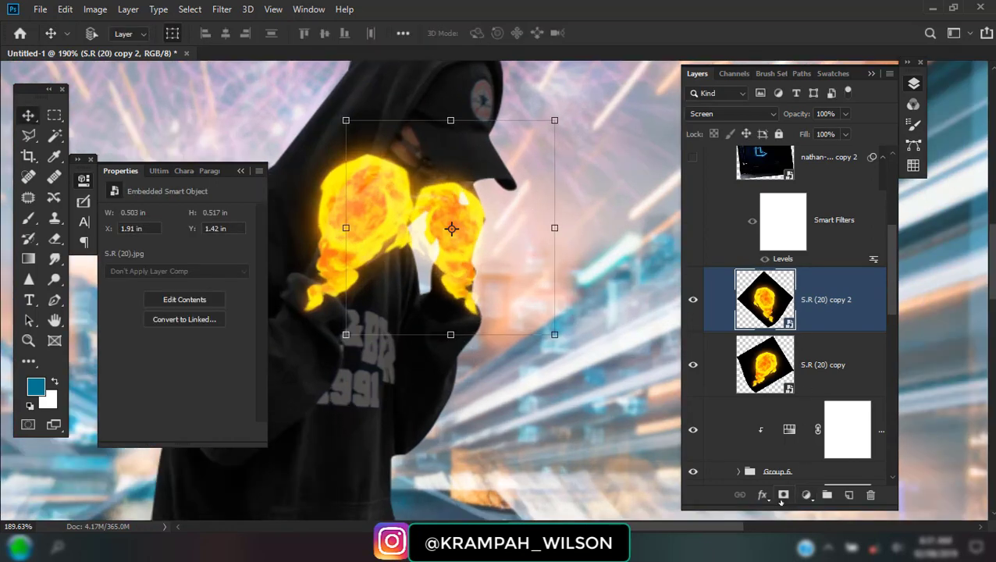
Hide S.R (20) copy, mask copy 2, and trace the sleeve with a Pen path into a selection.
click(695, 367)
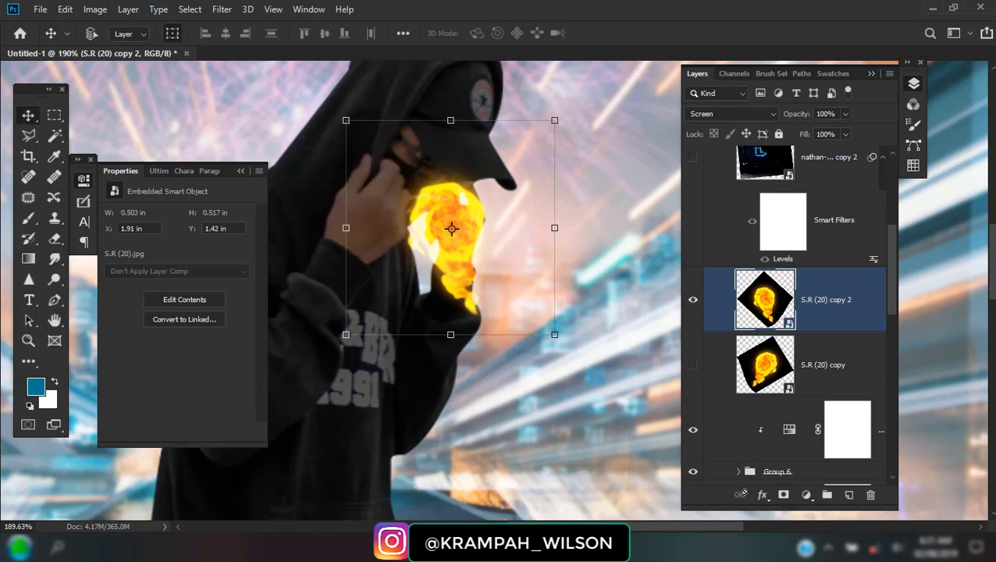
click(783, 494)
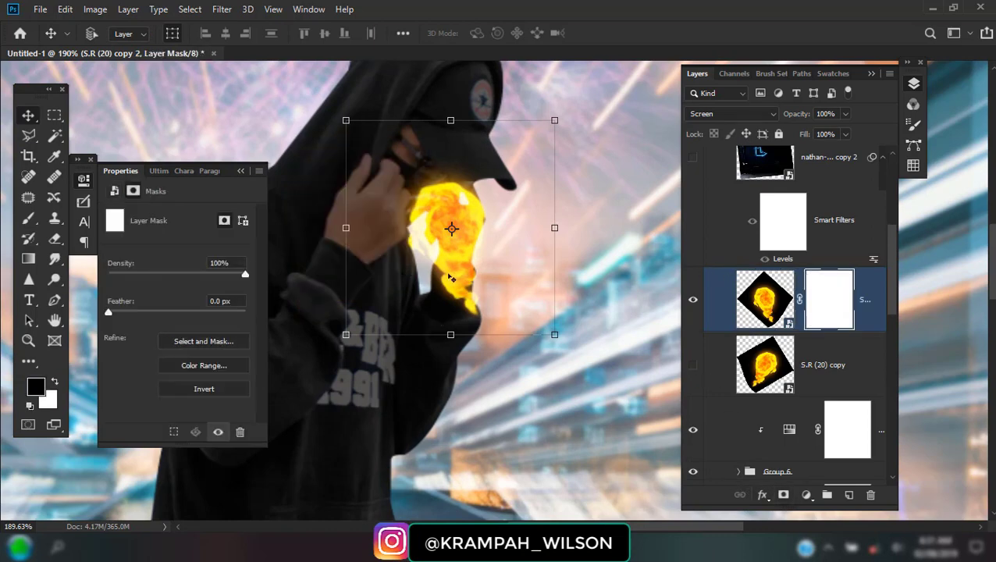
key(p)
scroll(332, 236, up, 2)
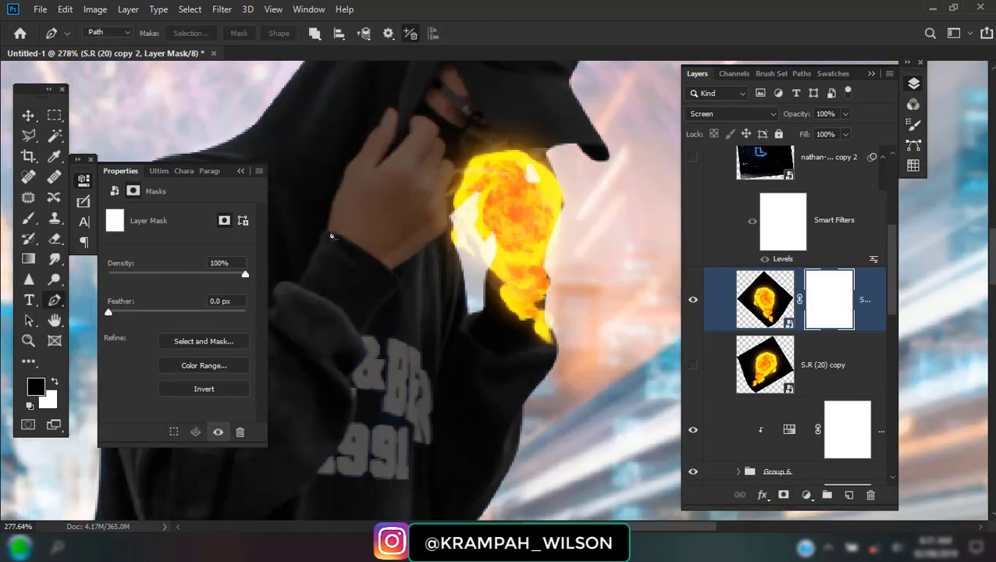
click(320, 235)
drag(402, 284, 412, 311)
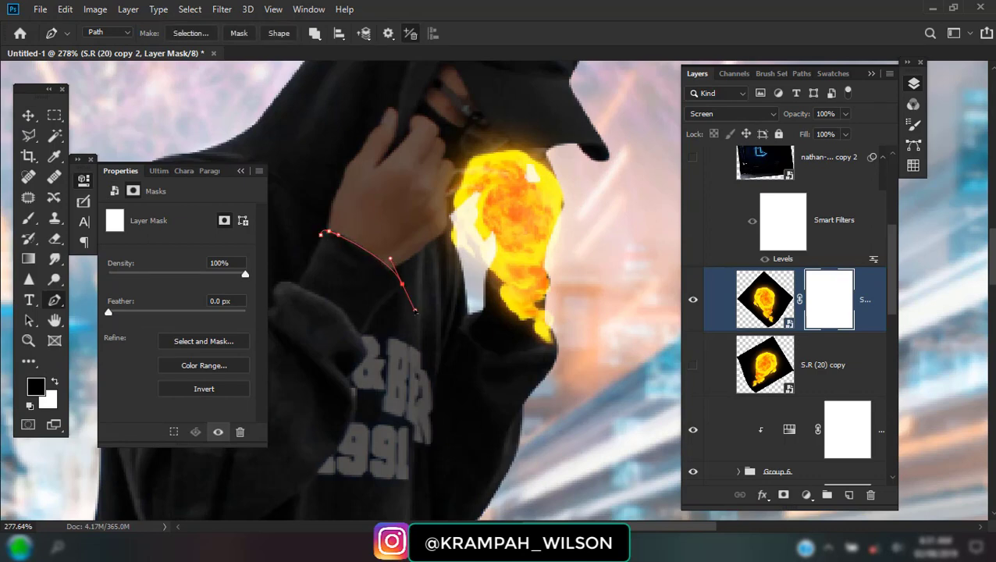
click(417, 365)
click(380, 452)
drag(331, 478, 347, 475)
click(303, 422)
click(284, 358)
click(278, 305)
click(287, 276)
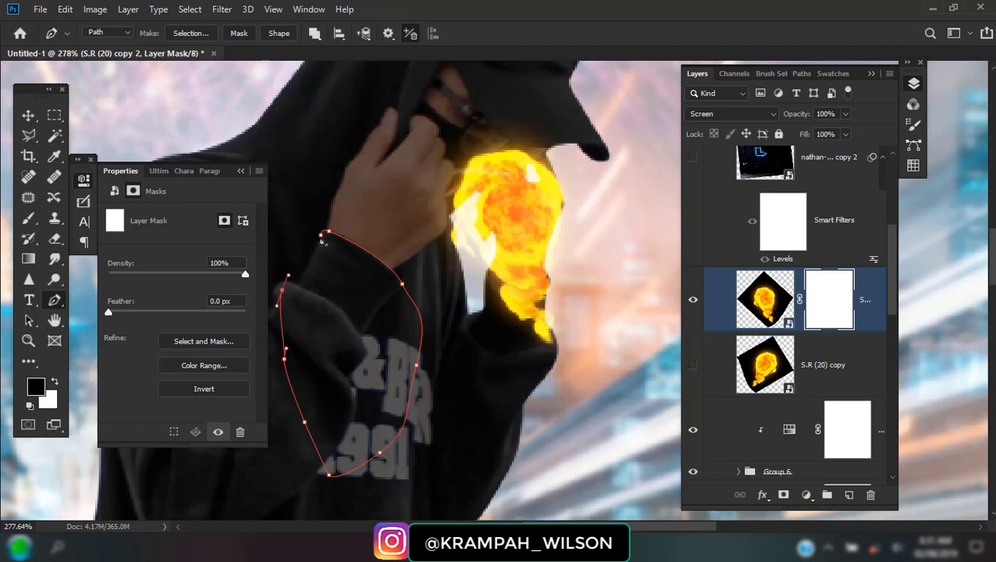
key(ctrl+Return)
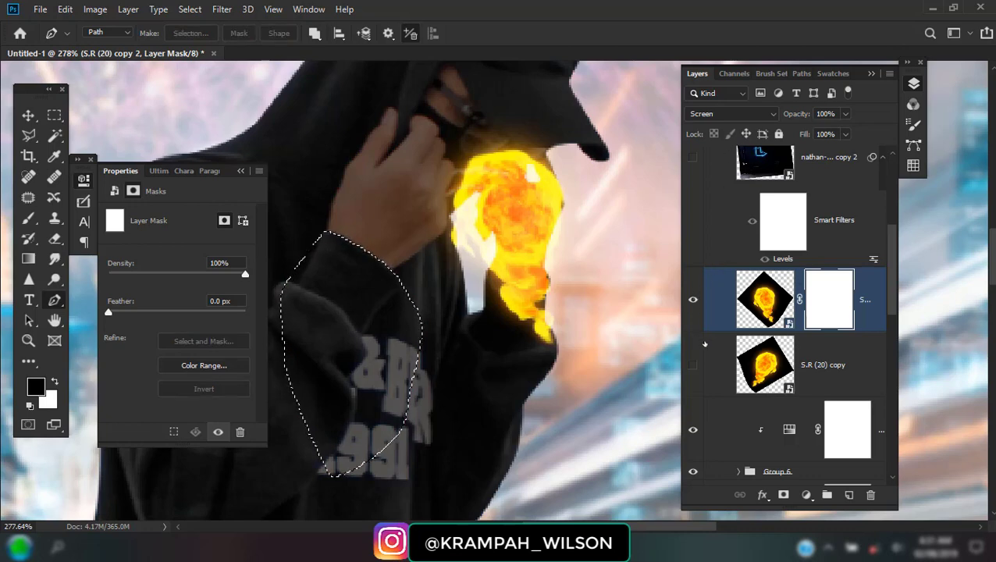
Show S.R (20) copy and give it a mask hiding the fire over the sleeve.
click(692, 364)
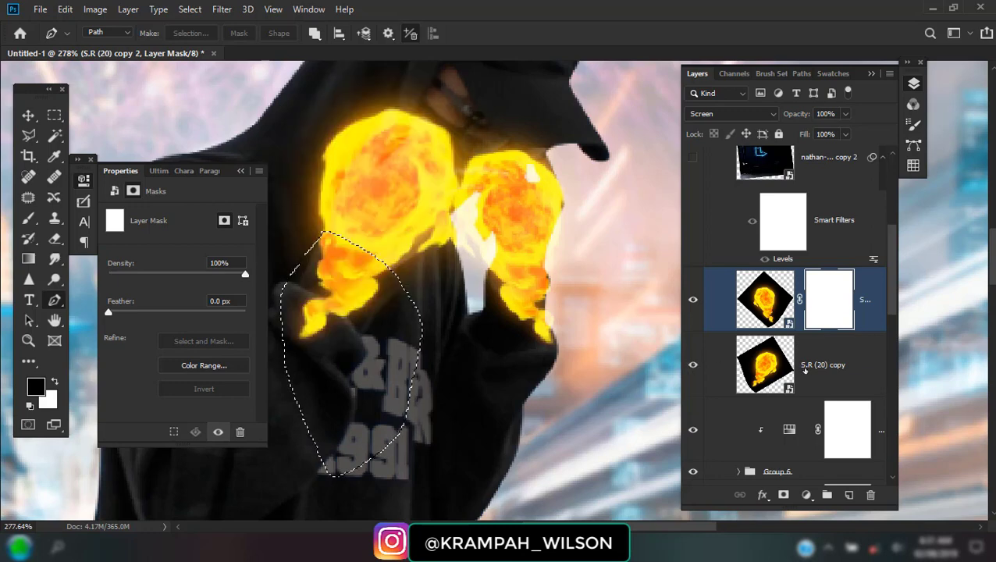
click(765, 364)
alt+click(783, 494)
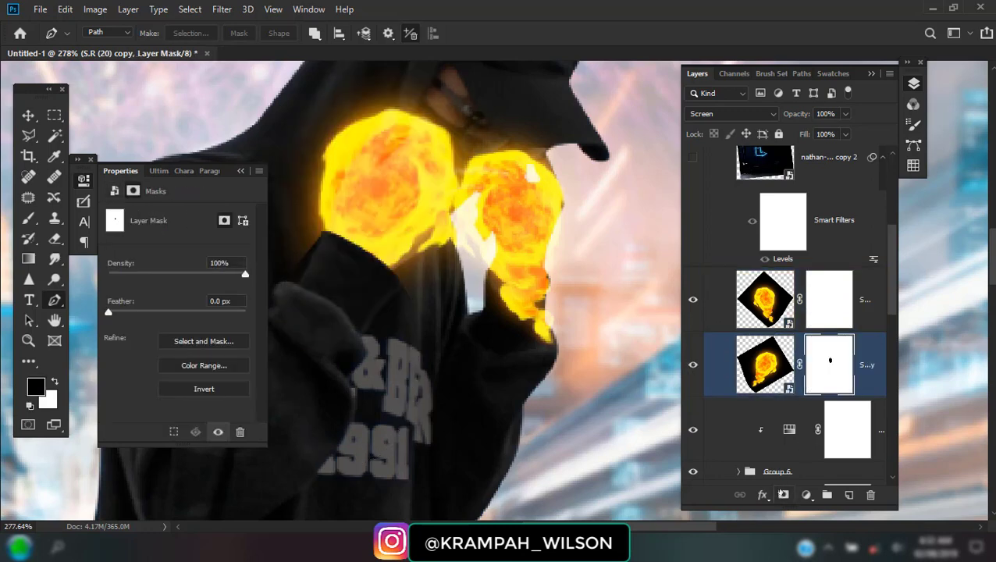
click(824, 316)
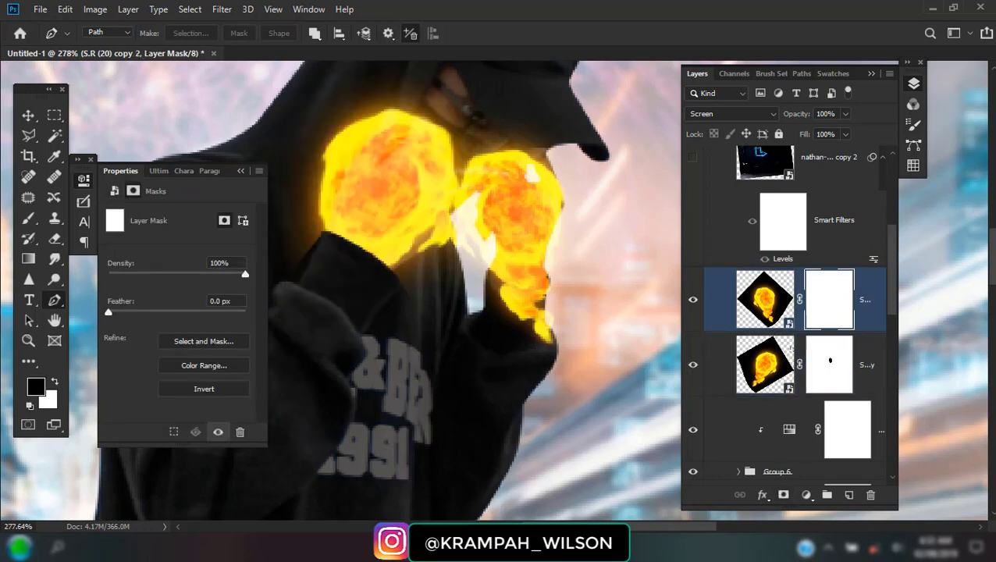
scroll(486, 289, up, 2)
Paint black on copy 2's mask to hide the fire spilling onto the jaw and neck.
scroll(487, 288, up, 2)
key(b)
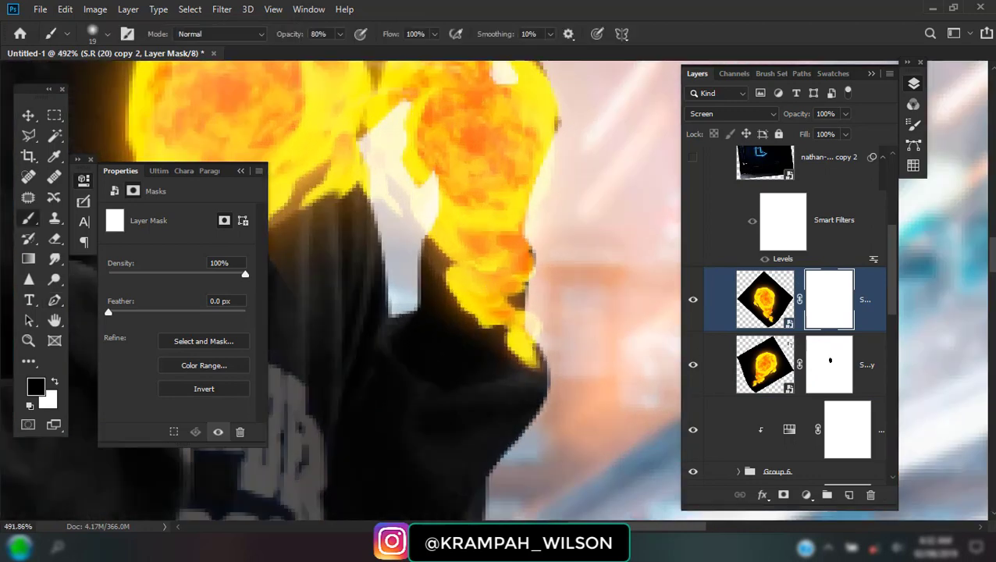
mouse_move(551, 382)
mouse_down()
mouse_move(606, 356)
mouse_move(533, 296)
mouse_move(477, 285)
mouse_up()
mouse_move(534, 355)
mouse_down()
mouse_move(480, 308)
mouse_move(514, 322)
mouse_move(449, 265)
mouse_move(522, 269)
mouse_move(577, 311)
mouse_up()
scroll(538, 328, down, 5)
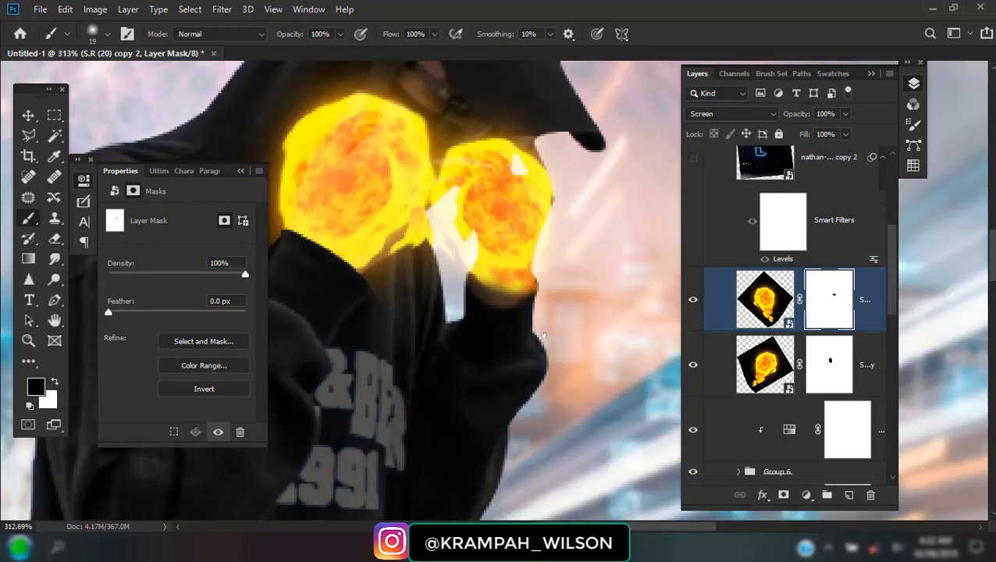
scroll(542, 334, down, 3)
scroll(544, 335, down, 2)
scroll(531, 331, up, 5)
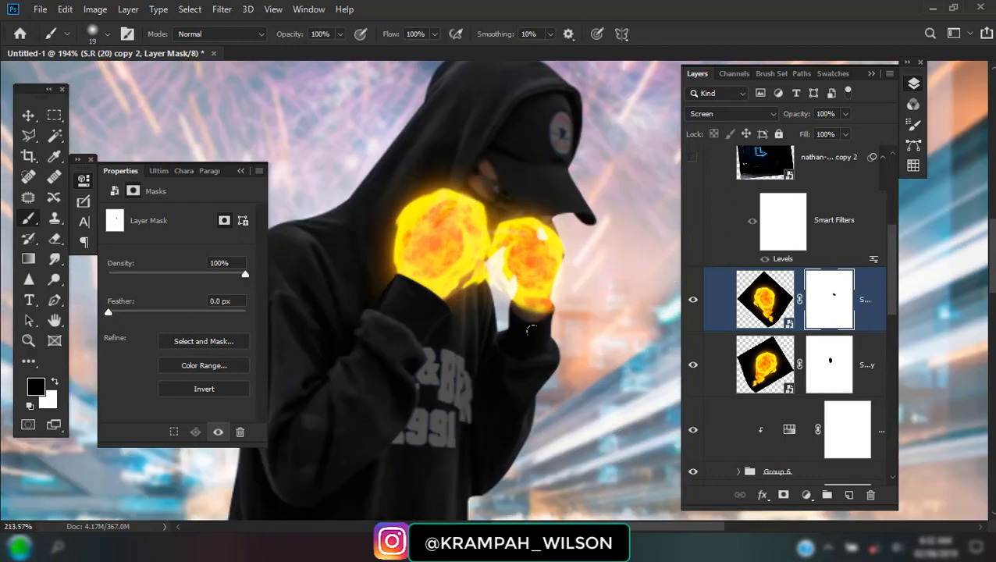
scroll(531, 332, up, 4)
Paint white on the mask to restore the glow around the bottom of the fist.
key(x)
mouse_move(531, 330)
mouse_down()
mouse_move(515, 283)
mouse_move(566, 300)
mouse_up()
drag(503, 300, 510, 277)
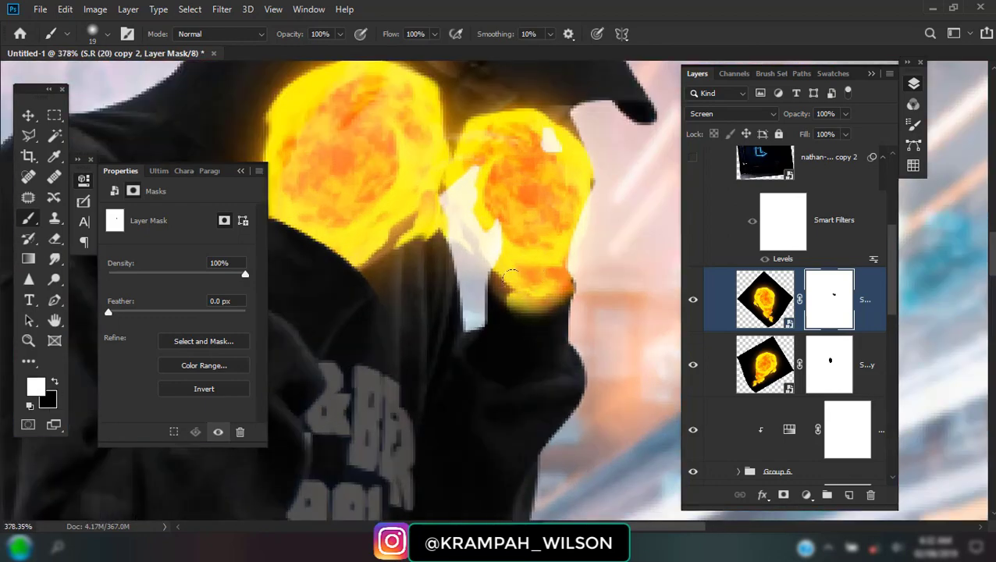
scroll(515, 281, down, 3)
scroll(517, 285, down, 2)
scroll(519, 290, down, 2)
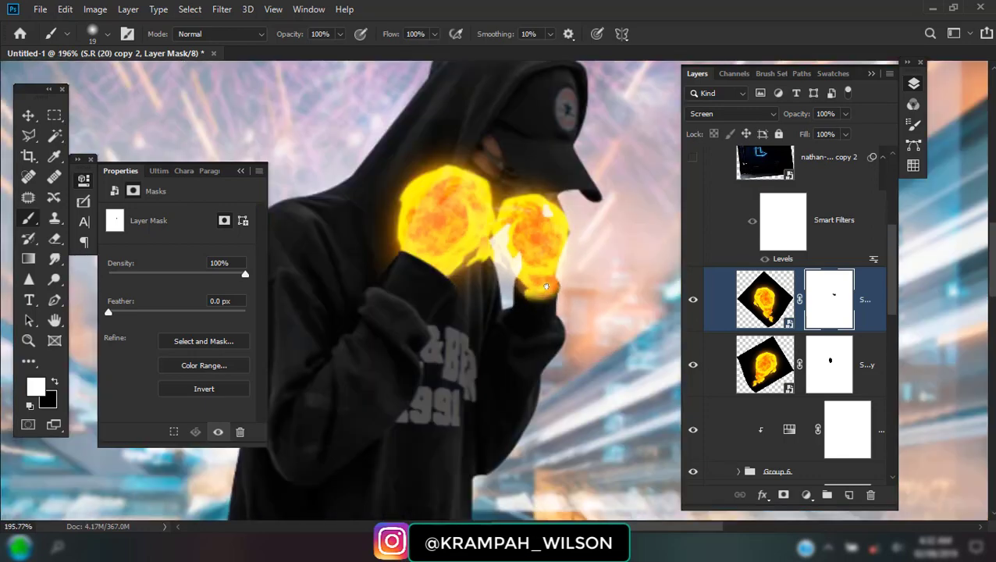
scroll(522, 296, down, 2)
scroll(522, 297, down, 2)
scroll(593, 316, down, 2)
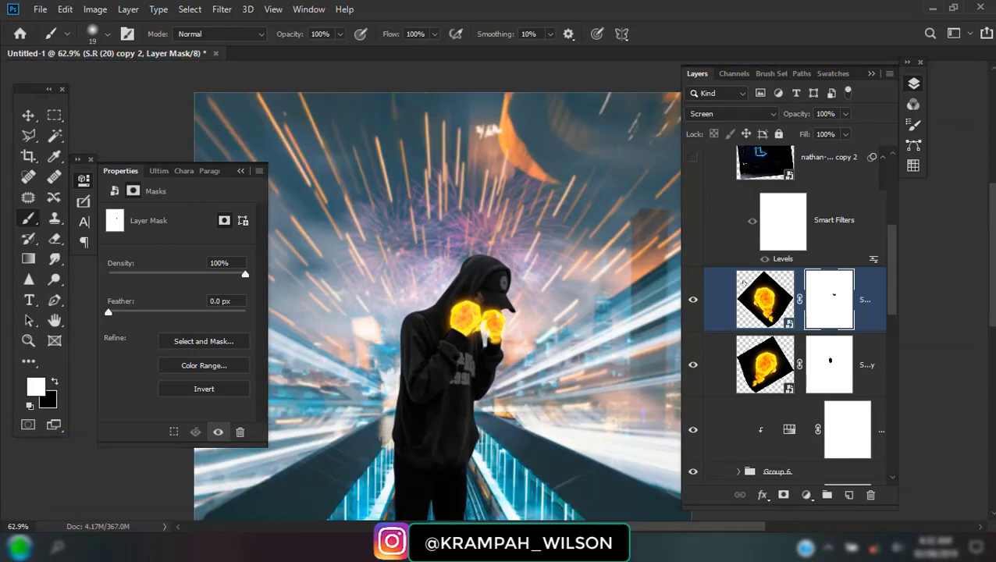
Group both fireball layers into Group 7 and add a clipped Hue/Saturation adjustment.
shift+click(847, 364)
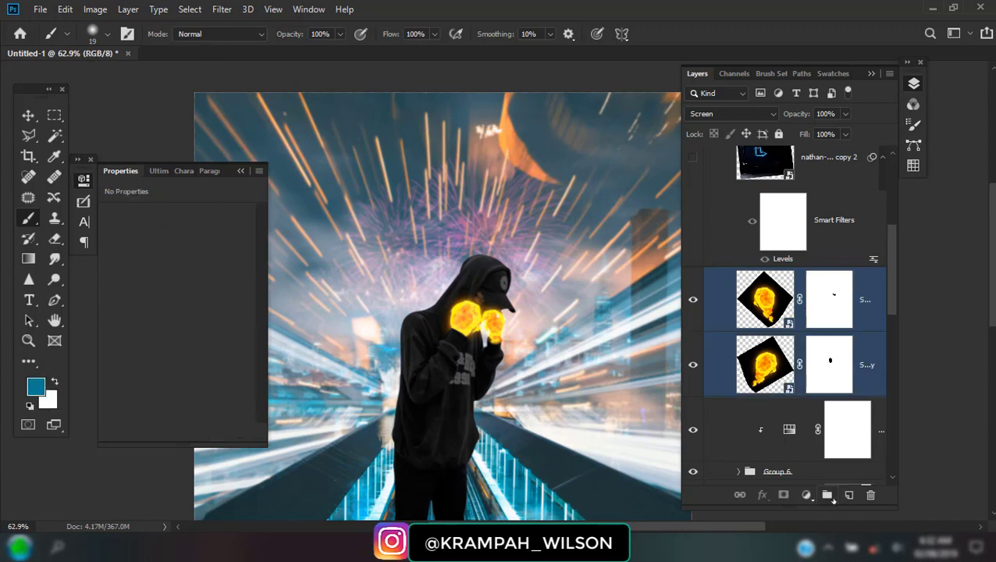
click(826, 495)
click(806, 495)
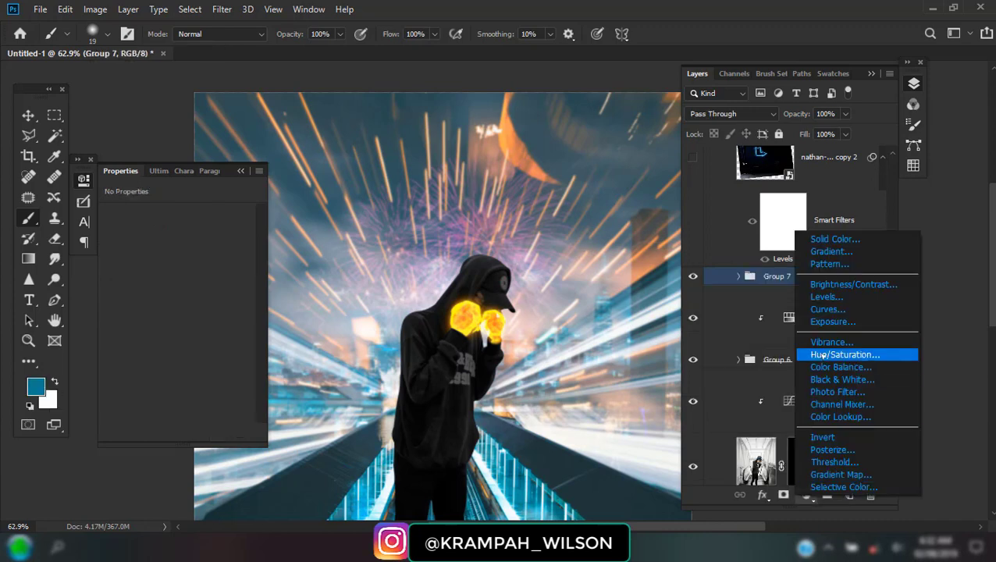
click(829, 357)
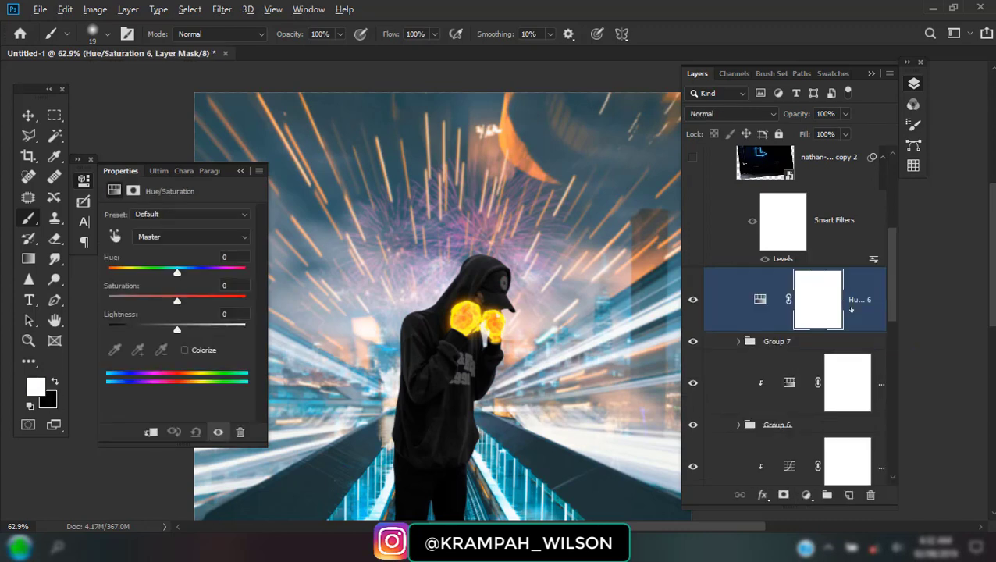
alt+click(787, 332)
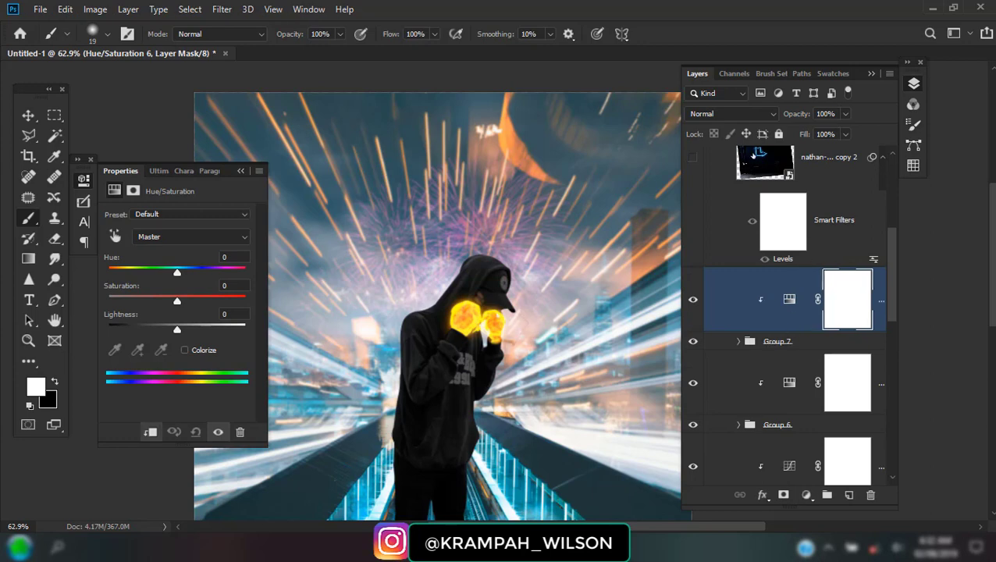
Set the adjustment to Color mode, shift the hue toward blue, and raise lightness slightly.
click(731, 114)
click(703, 456)
drag(170, 273, 110, 275)
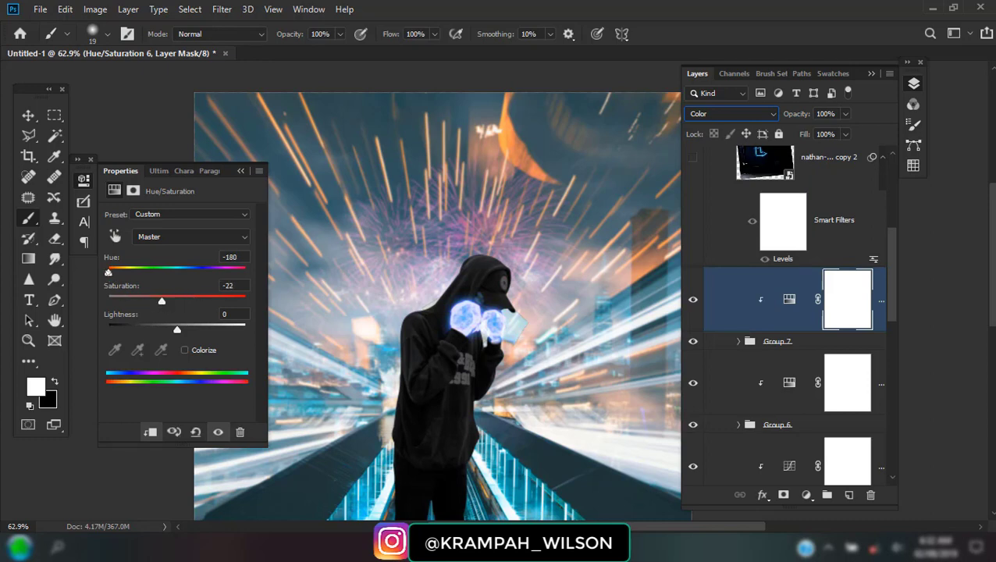
mouse_move(109, 274)
mouse_down()
mouse_move(163, 273)
mouse_move(97, 279)
mouse_up()
drag(166, 331, 187, 331)
Try Overlay on the adjustment and set Group 7 to Screen blending.
click(715, 115)
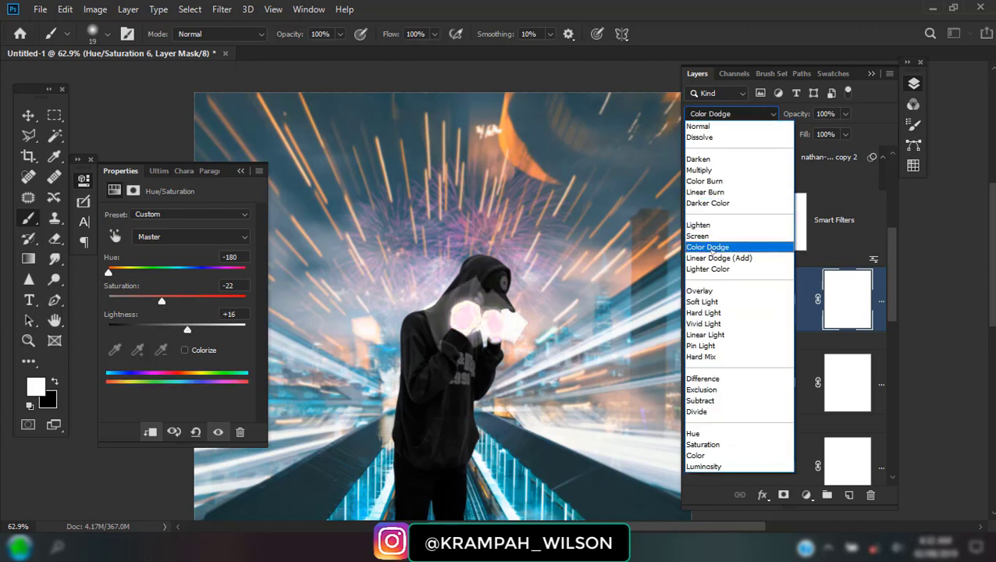
click(711, 292)
click(780, 342)
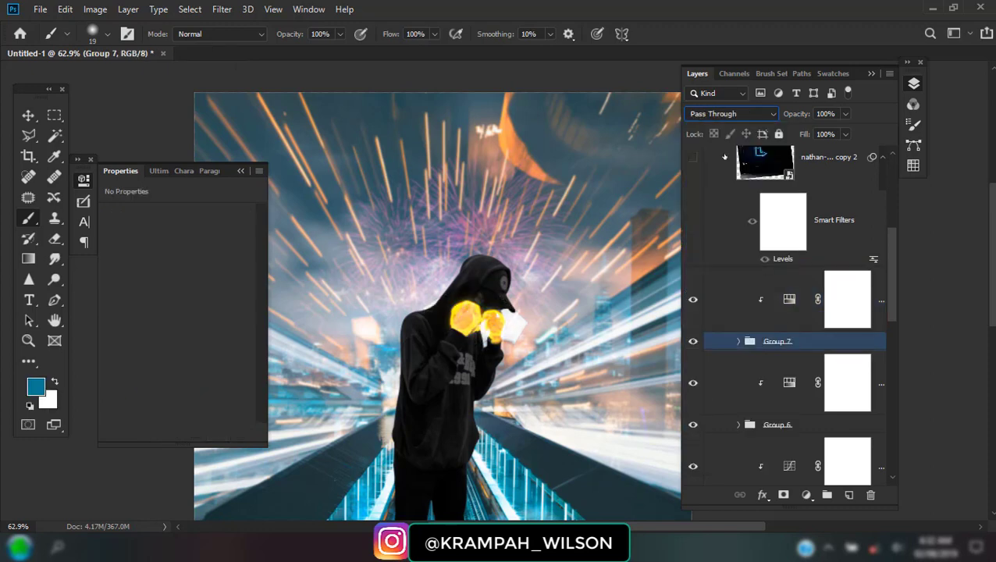
click(726, 114)
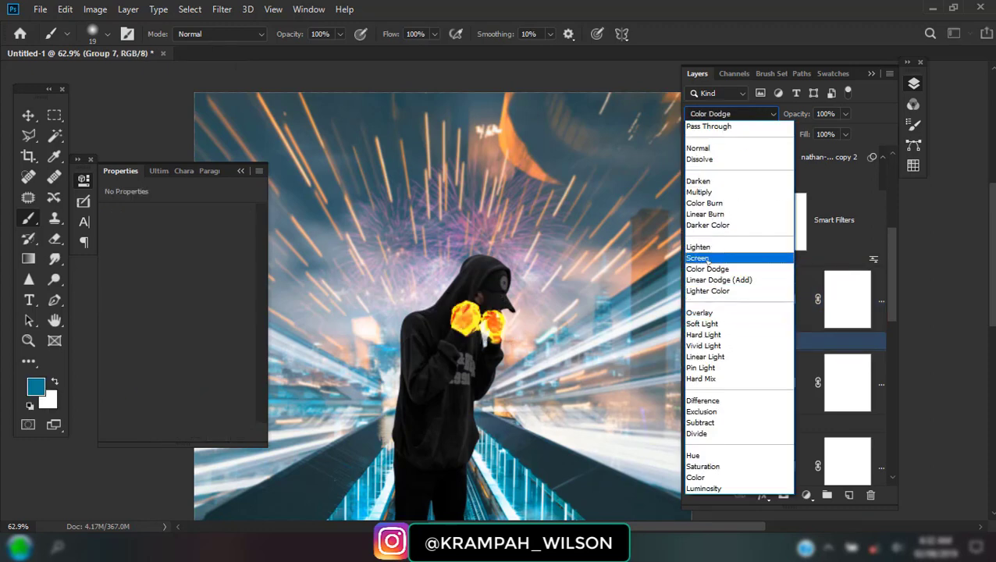
click(706, 258)
Return the adjustment to Color mode and push the hue to +143 for cyan fireballs.
click(792, 291)
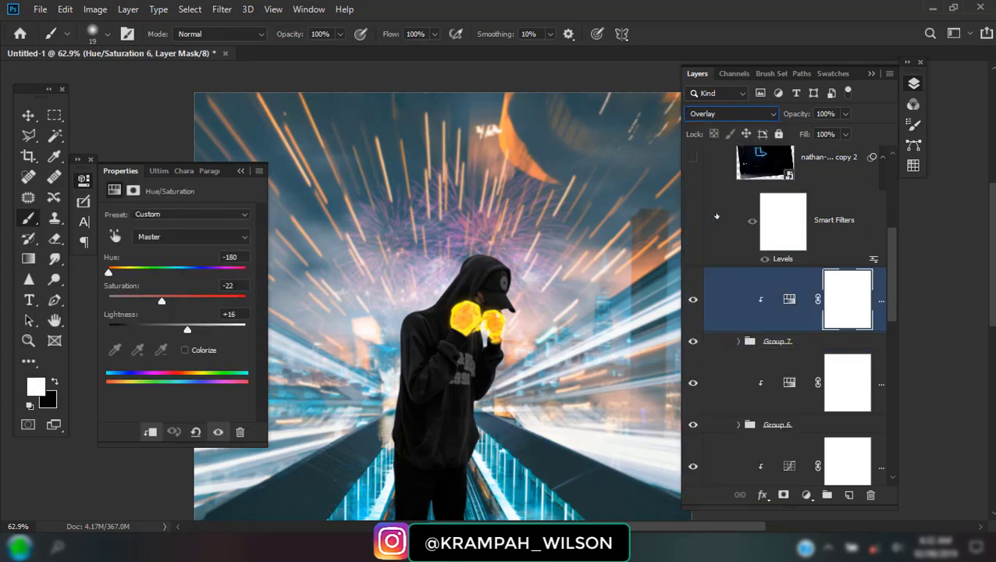
click(751, 340)
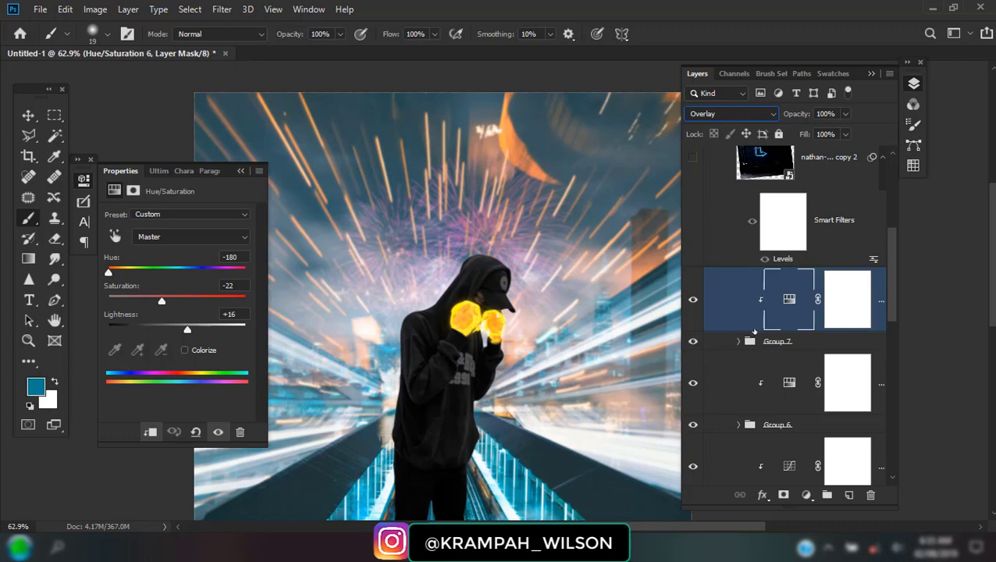
click(762, 314)
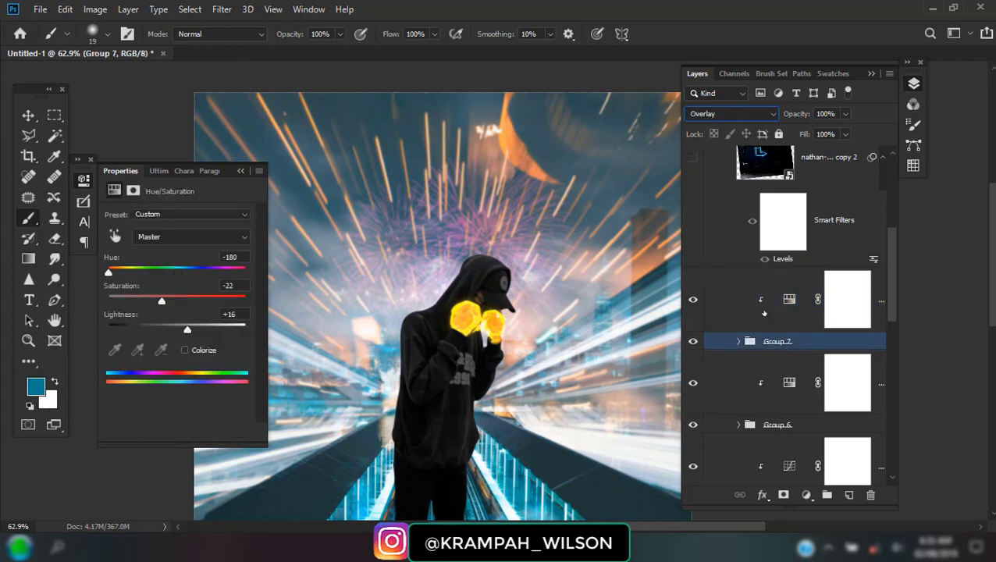
click(724, 115)
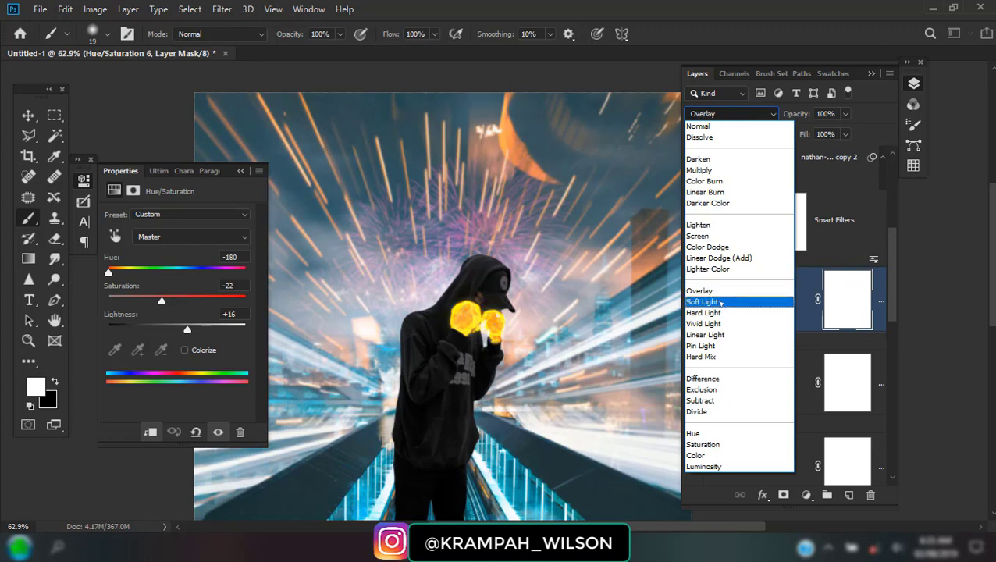
click(703, 455)
click(778, 347)
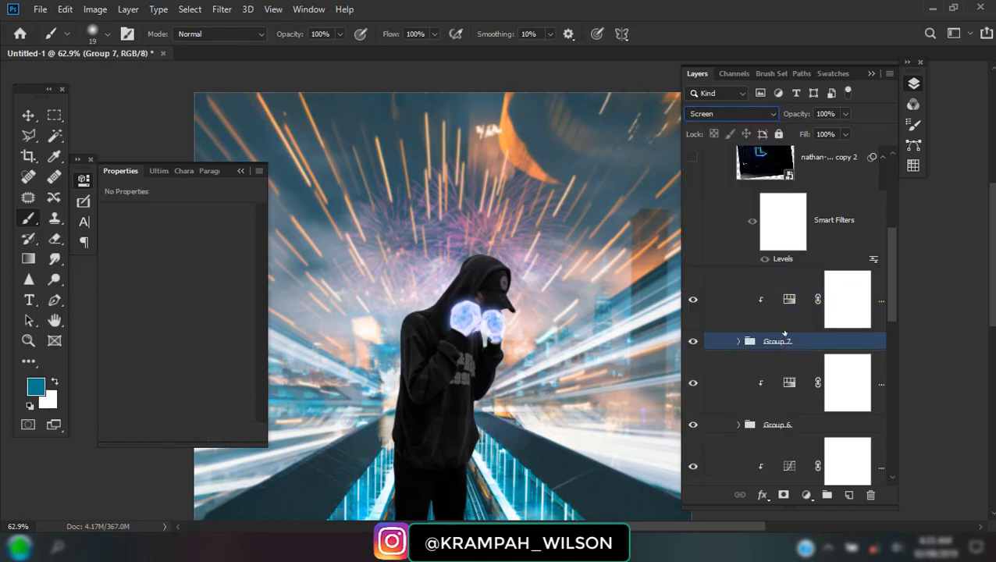
click(788, 309)
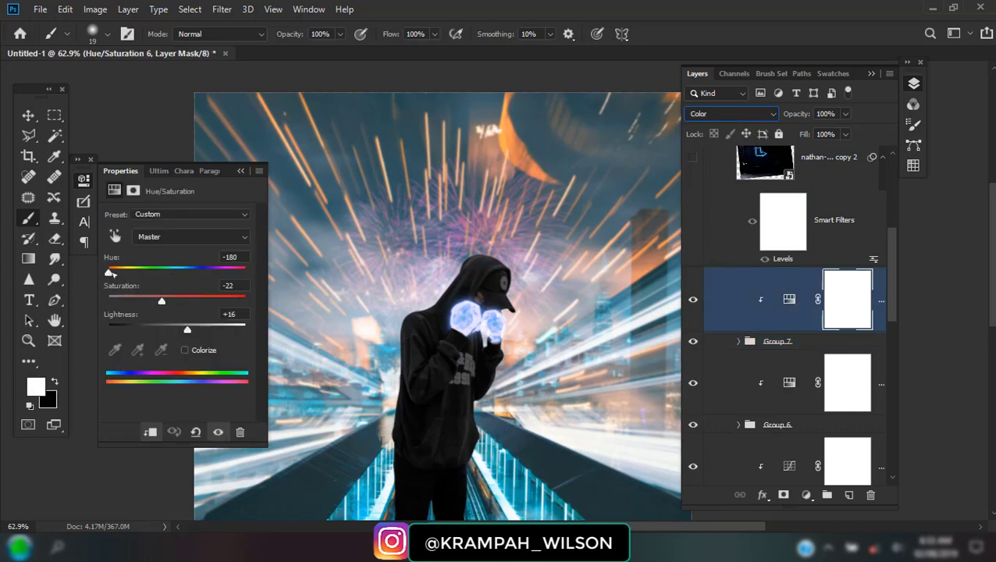
drag(111, 273, 238, 273)
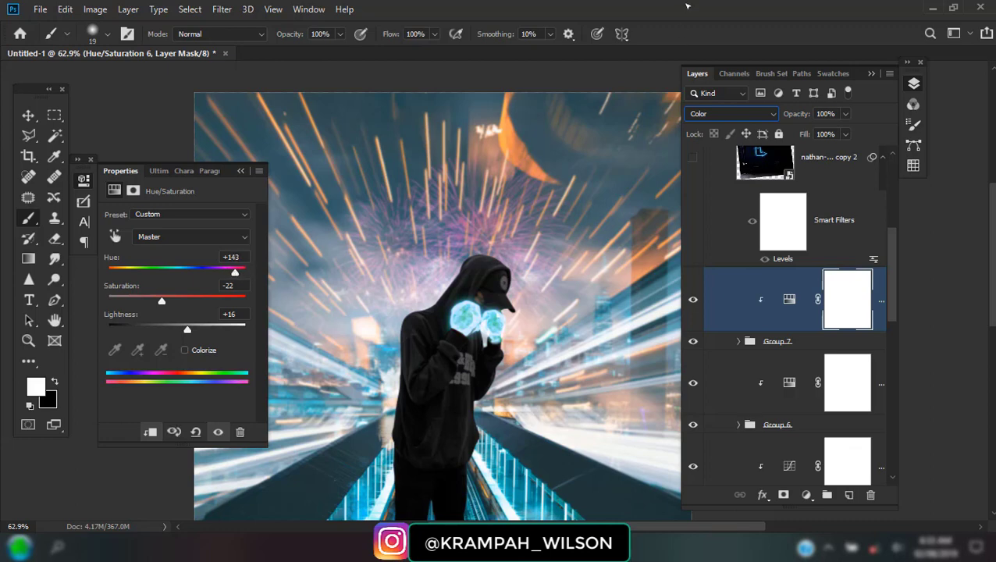
Select the neon arrow layer and move the arrow onto the right railing.
scroll(478, 328, up, 5)
scroll(478, 331, down, 2)
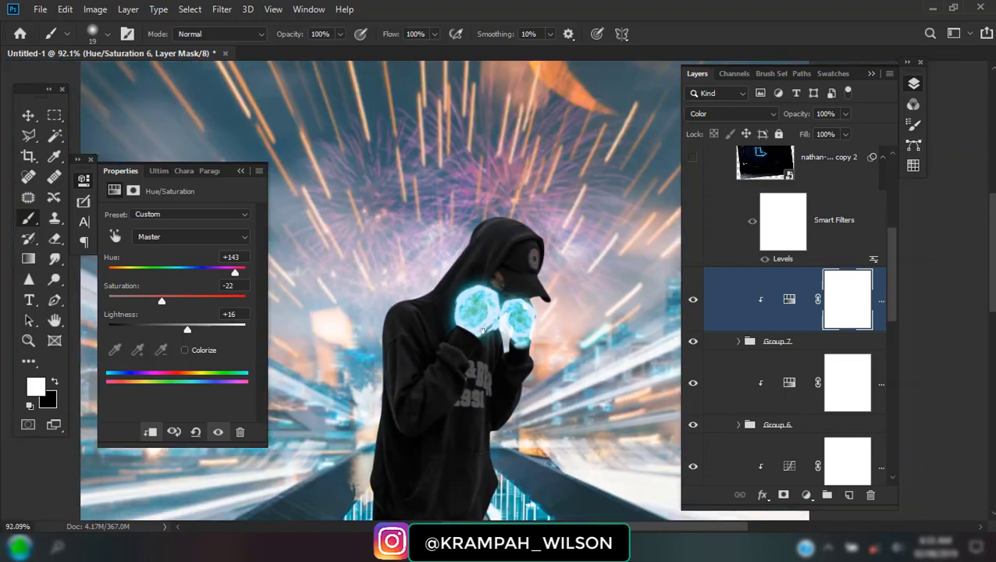
scroll(484, 324, down, 1)
scroll(492, 320, down, 1)
scroll(505, 314, down, 1)
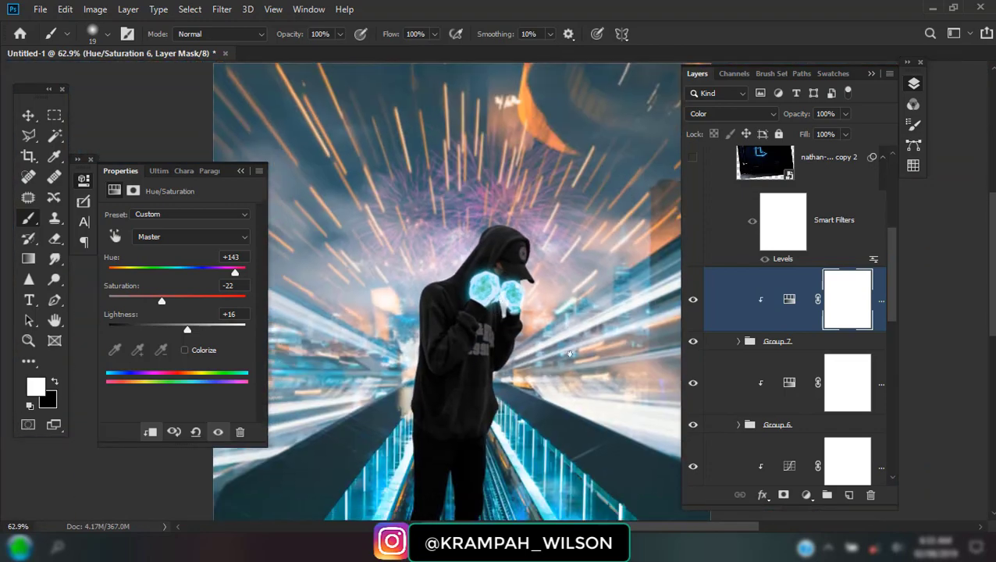
scroll(569, 354, down, 1)
scroll(838, 349, up, 2)
scroll(838, 349, up, 3)
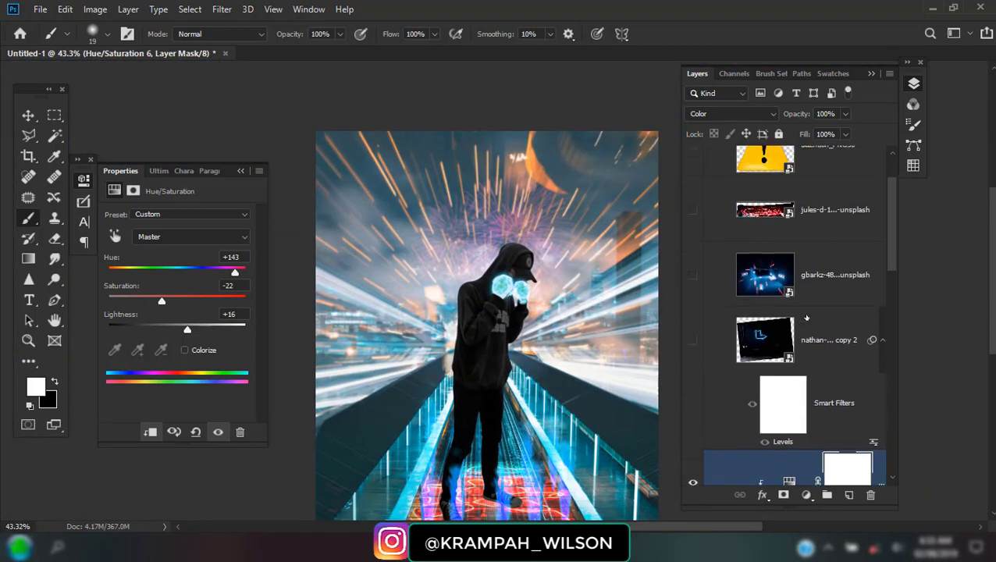
click(694, 341)
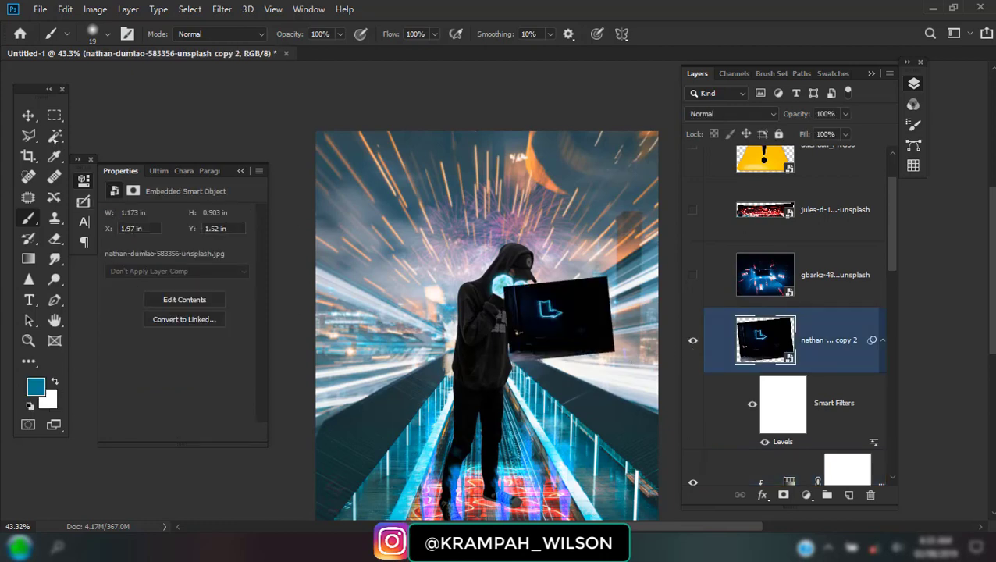
key(v)
mouse_move(508, 258)
mouse_down()
mouse_move(547, 334)
mouse_move(539, 357)
mouse_up()
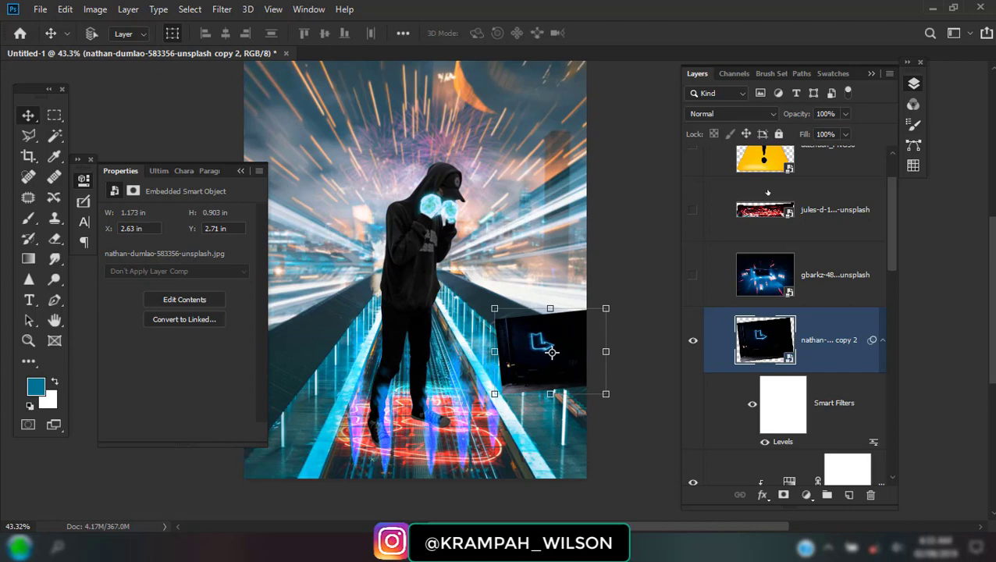
Blend the arrow in Screen mode, darken its midtones to 0.85 with Levels, and add a layer mask.
click(724, 116)
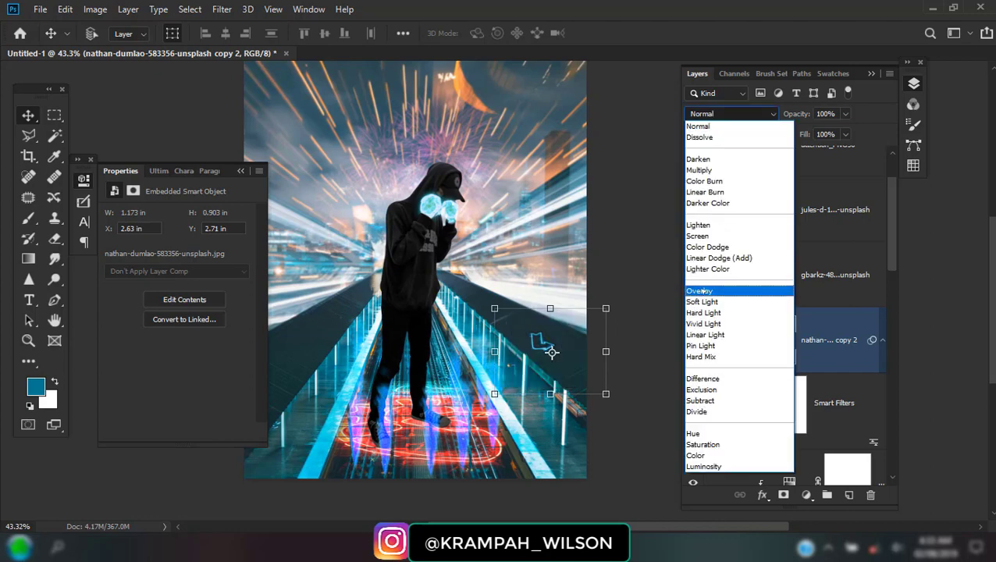
click(701, 236)
click(95, 8)
mouse_move(117, 48)
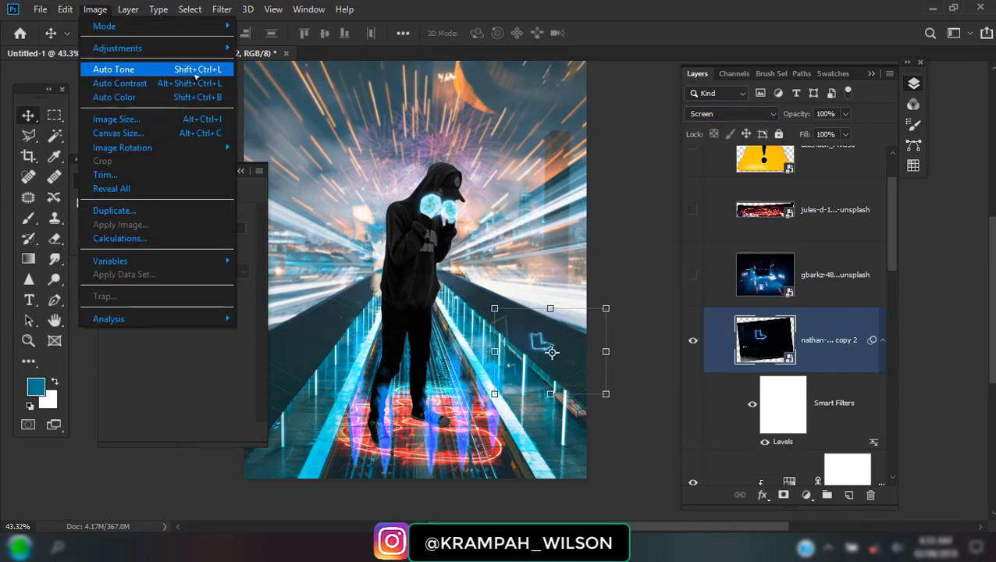
click(276, 61)
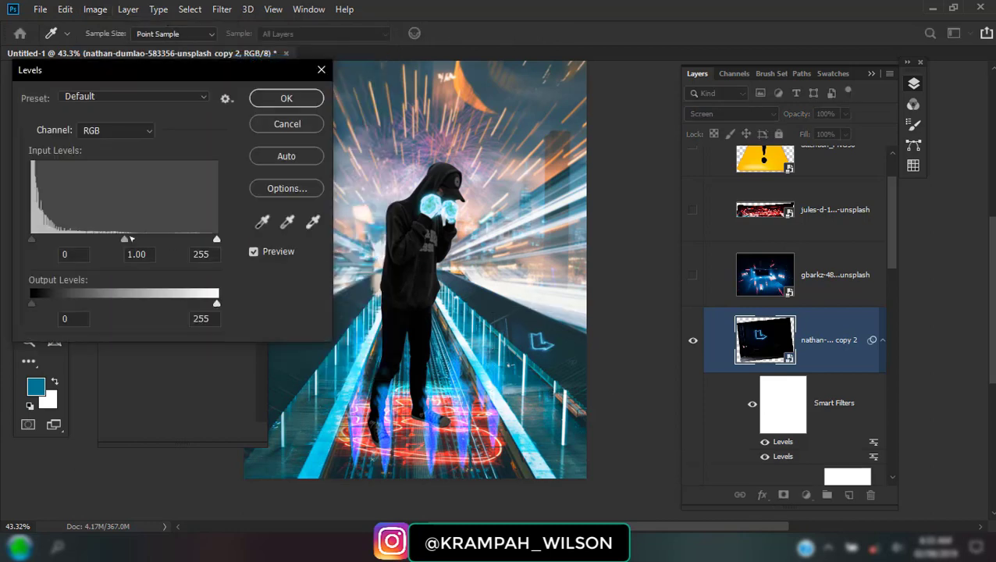
mouse_move(125, 239)
mouse_down()
mouse_move(98, 239)
mouse_move(152, 239)
mouse_move(134, 244)
mouse_up()
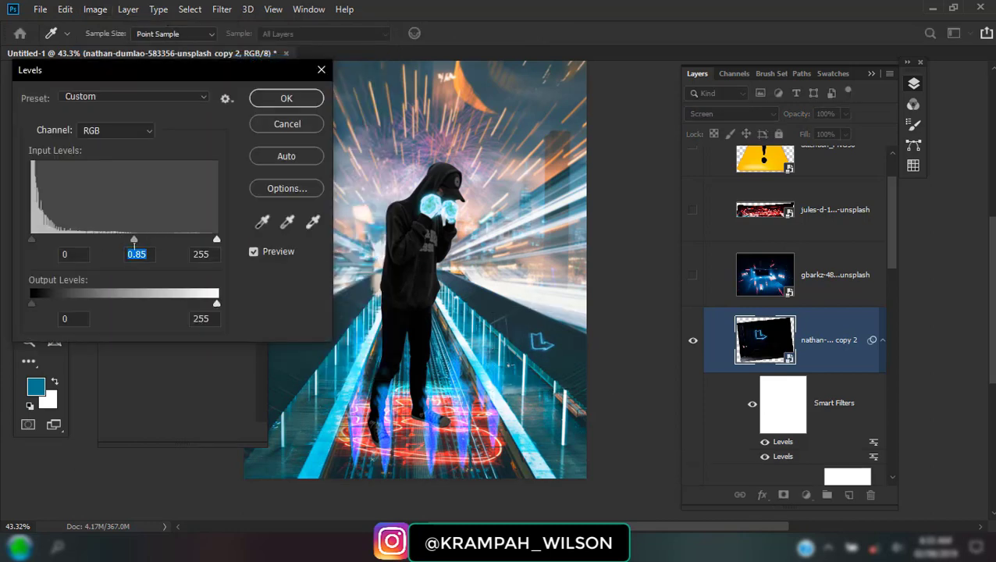
click(318, 94)
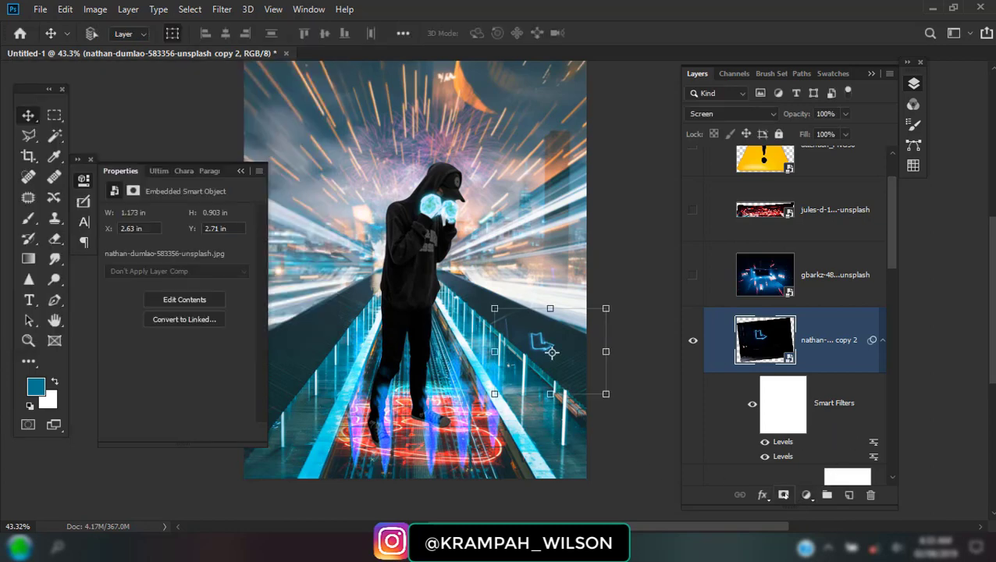
click(784, 495)
Set up a soft brush with black as the painting colour for the arrow's mask.
key(b)
scroll(543, 381, up, 3)
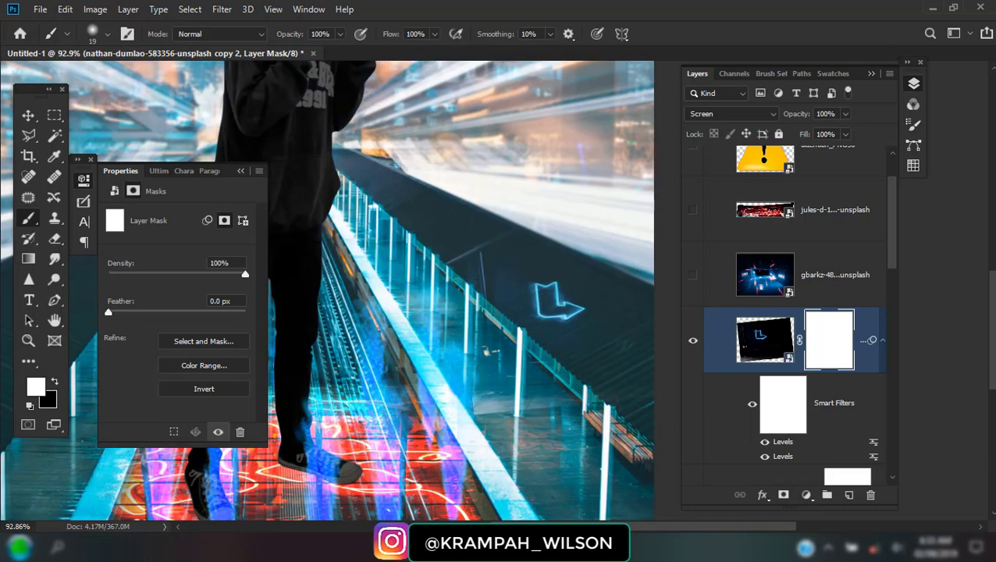
right_click(456, 171)
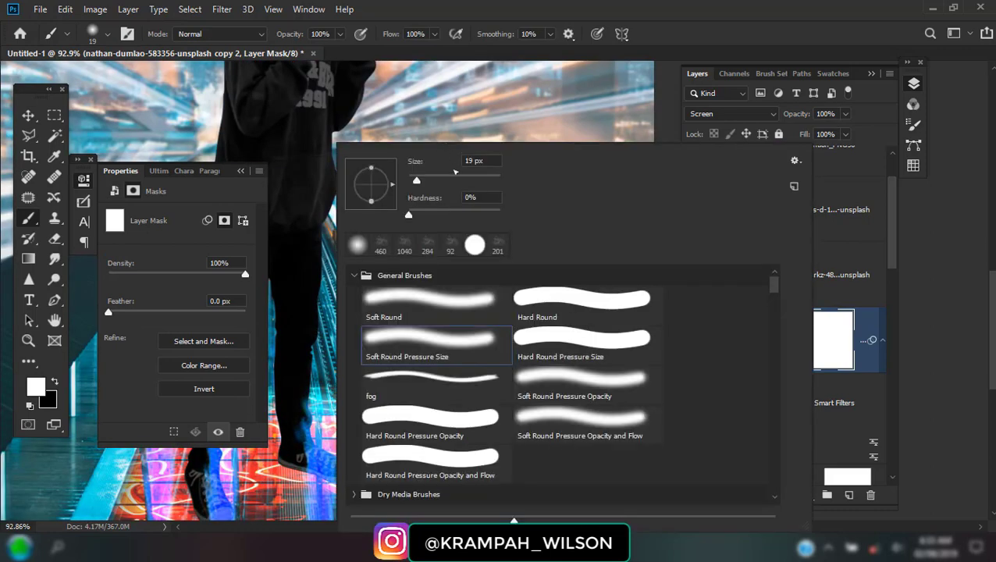
key(Return)
key(x)
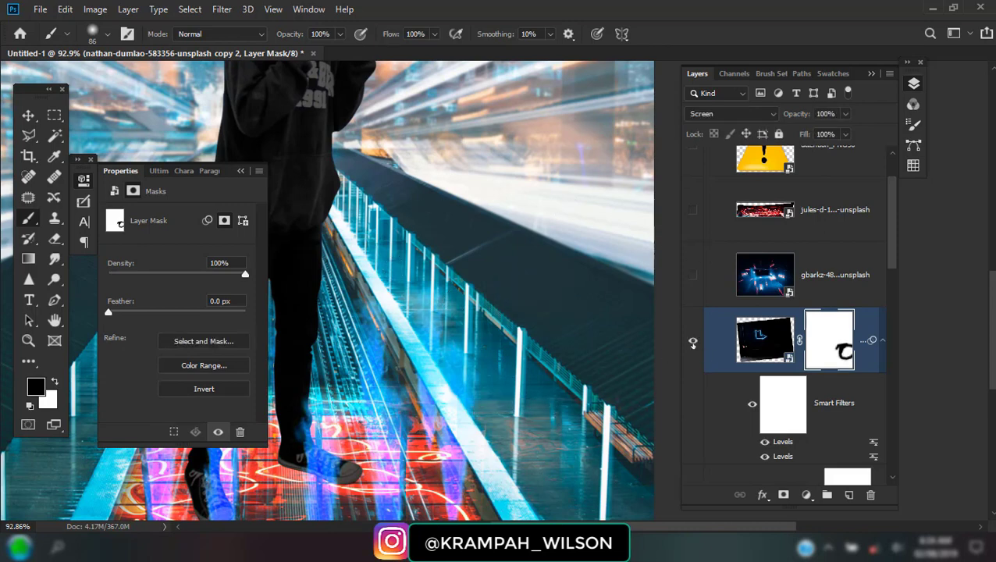
Show the arrow layer again and begin a Free Transform on it.
click(693, 346)
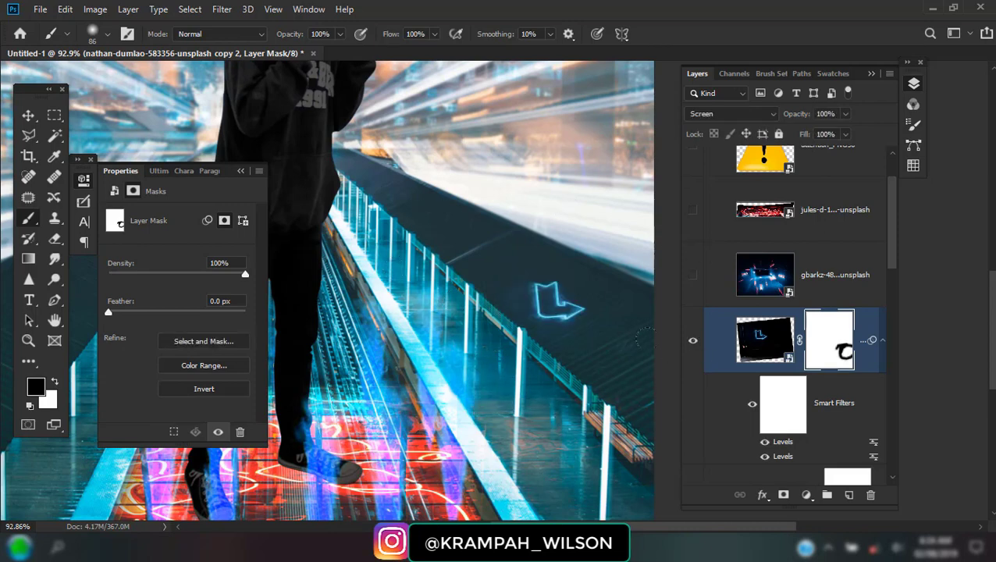
scroll(456, 377, down, 5)
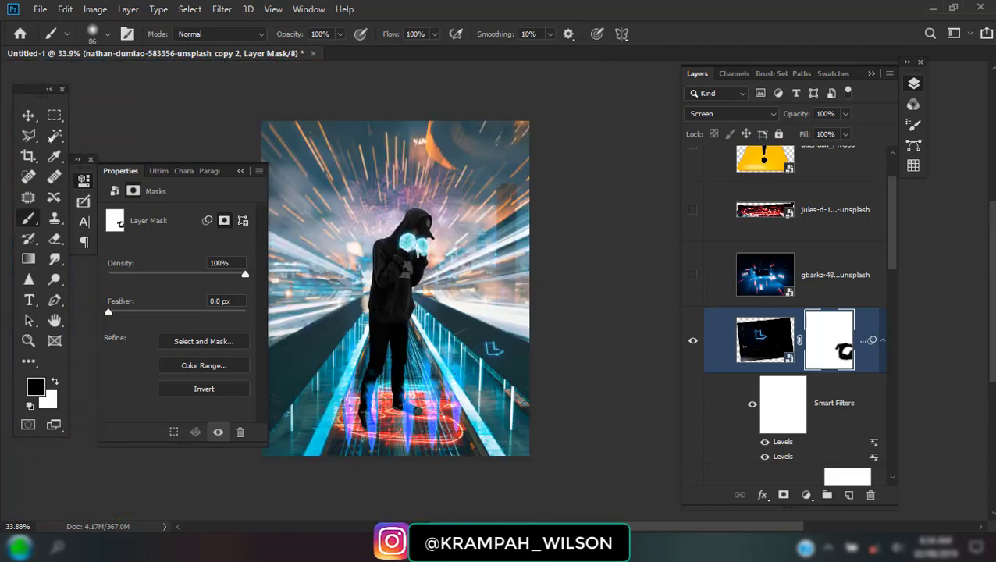
key(v)
key(ctrl+t)
Move the arrow up-left and shrink it to about a quarter of its size.
mouse_move(555, 398)
mouse_down()
mouse_move(632, 447)
mouse_move(622, 441)
mouse_up()
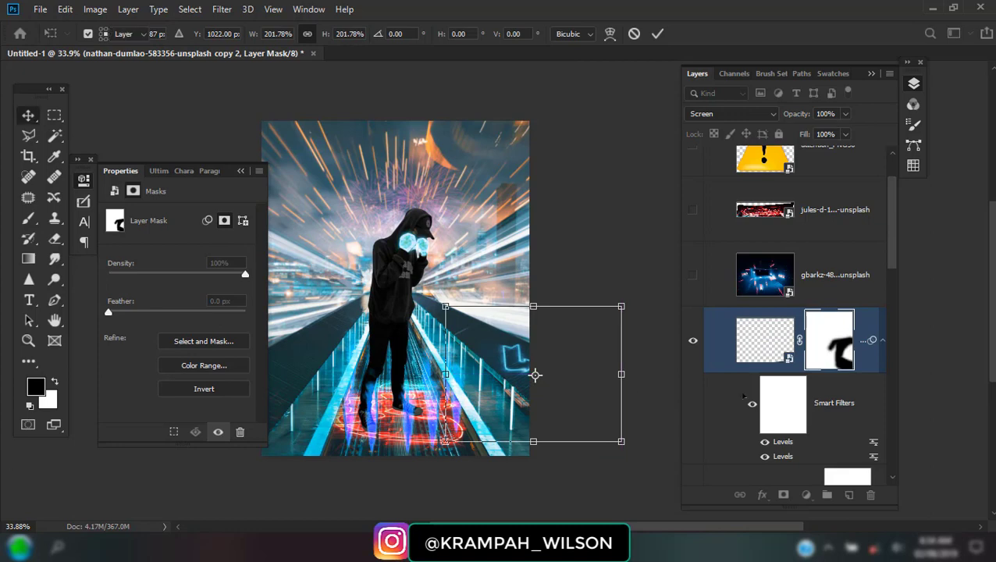
key(ctrl+z)
key(Return)
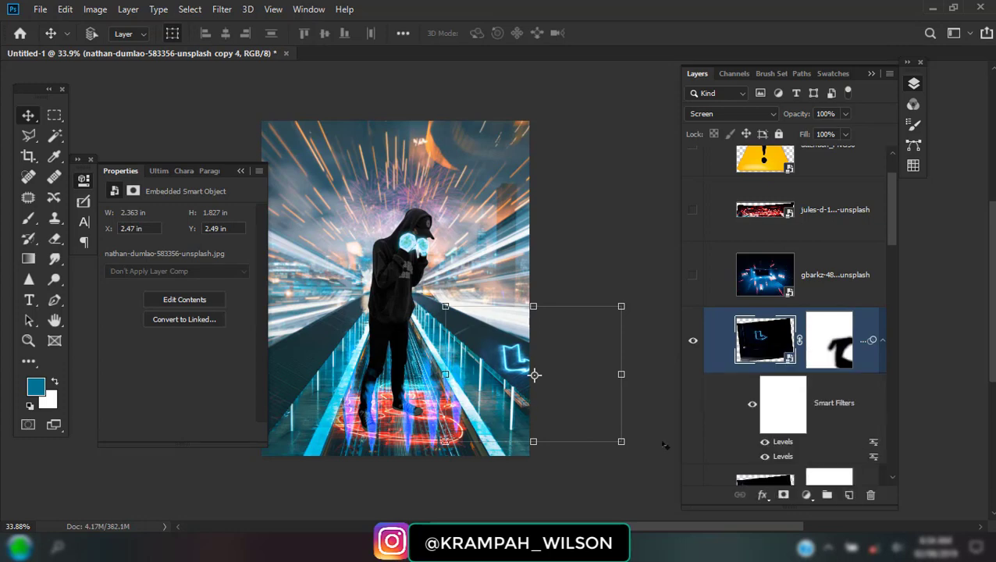
drag(572, 373, 531, 349)
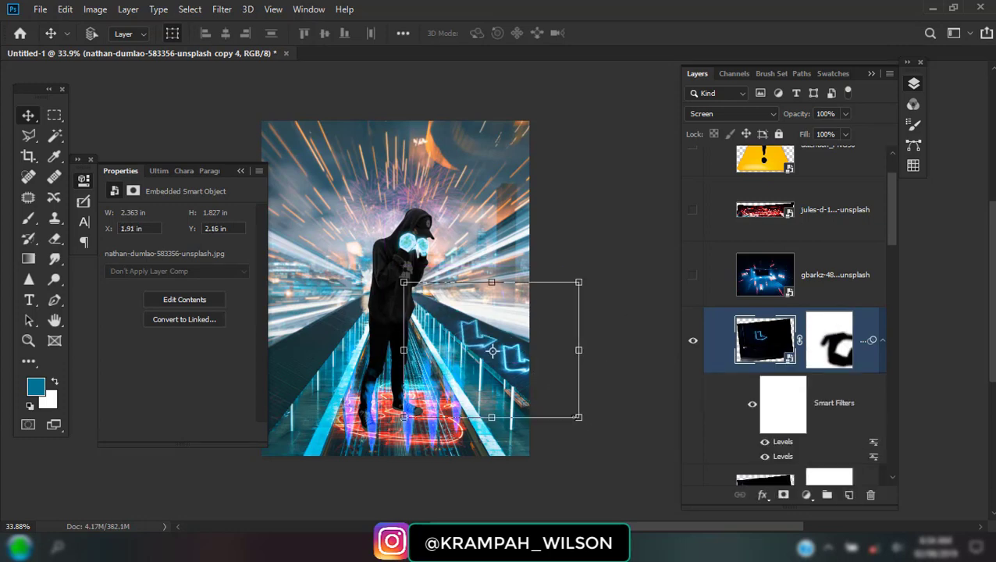
key(ctrl+t)
drag(579, 417, 479, 340)
alt+scroll(410, 320, up, 3)
alt+scroll(410, 321, up, 3)
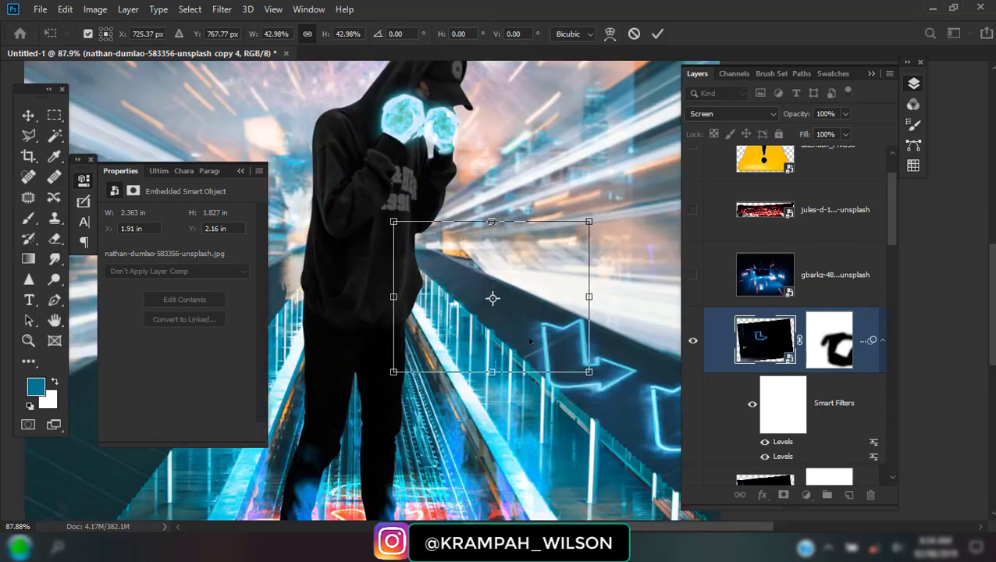
drag(577, 364, 479, 290)
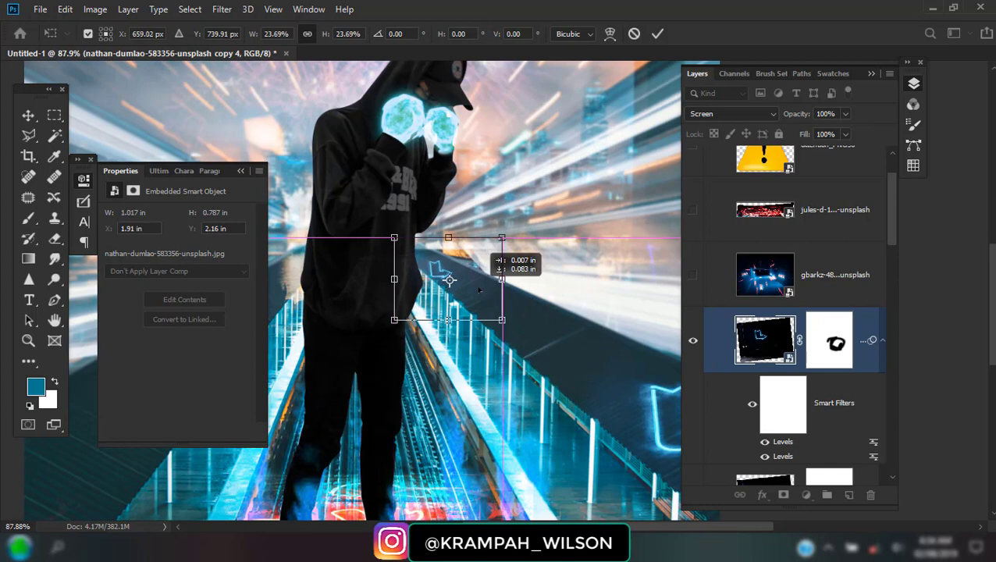
key(Return)
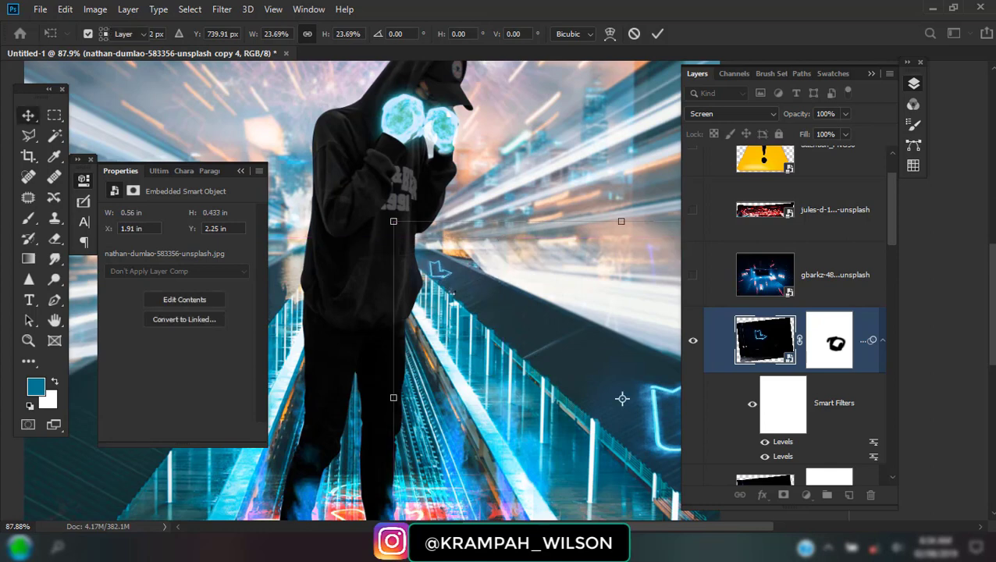
key(Return)
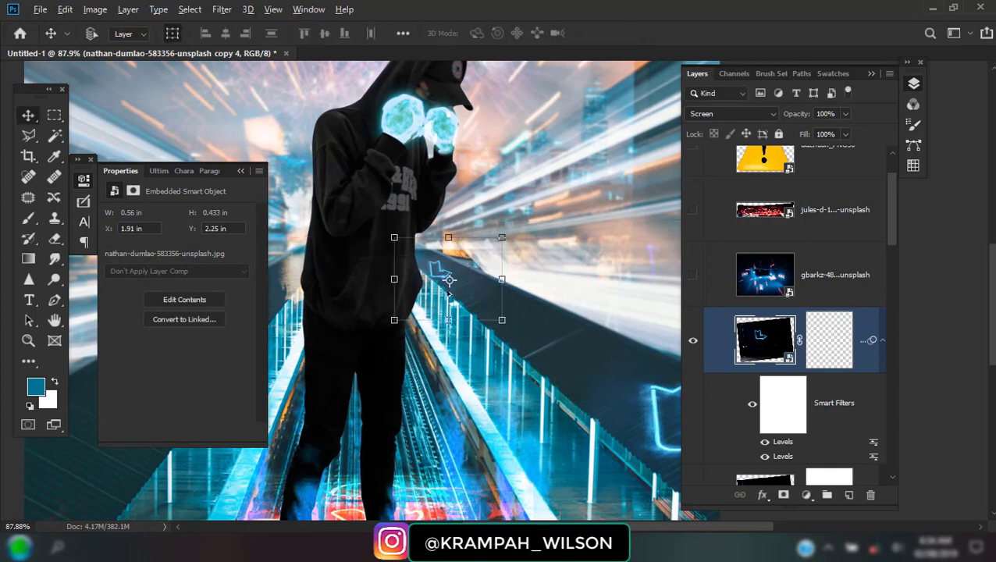
Place a copy of the arrow further down the right railing.
mouse_move(437, 300)
mouse_down()
mouse_move(503, 338)
mouse_move(500, 330)
mouse_up()
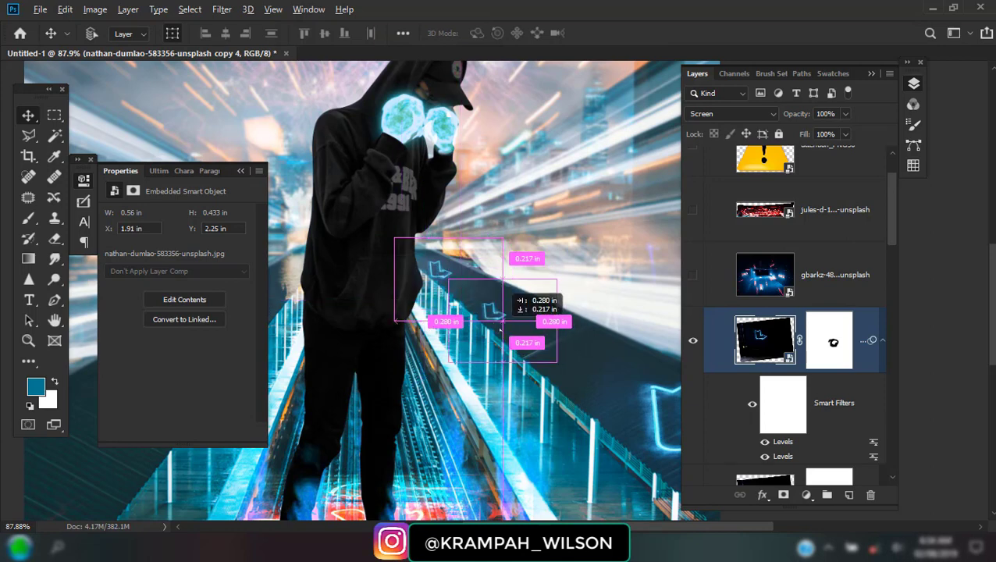
key(ctrl+t)
drag(557, 361, 664, 446)
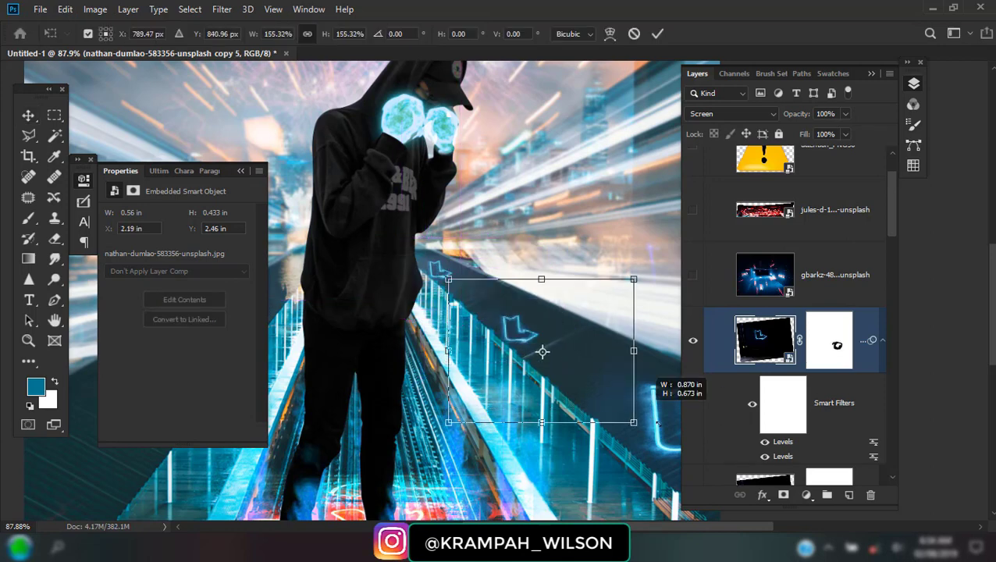
mouse_move(557, 363)
mouse_down()
mouse_move(528, 322)
mouse_move(534, 328)
mouse_up()
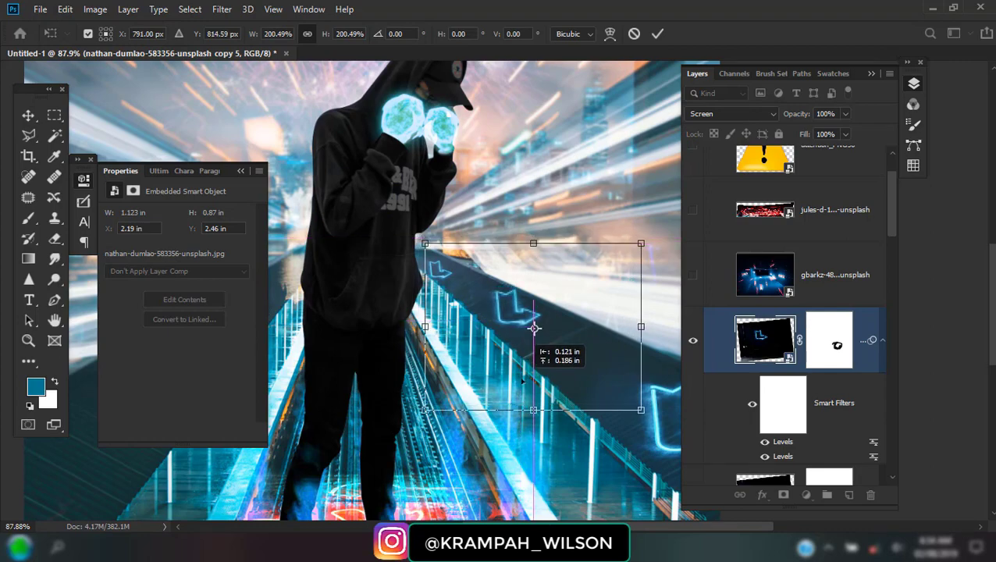
key(Escape)
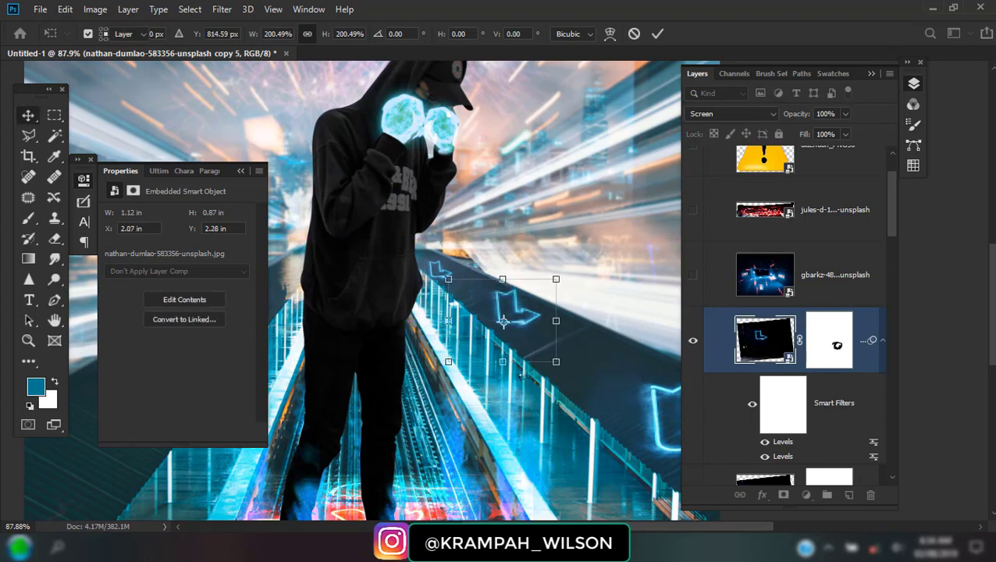
key(Return)
key(ctrl+0)
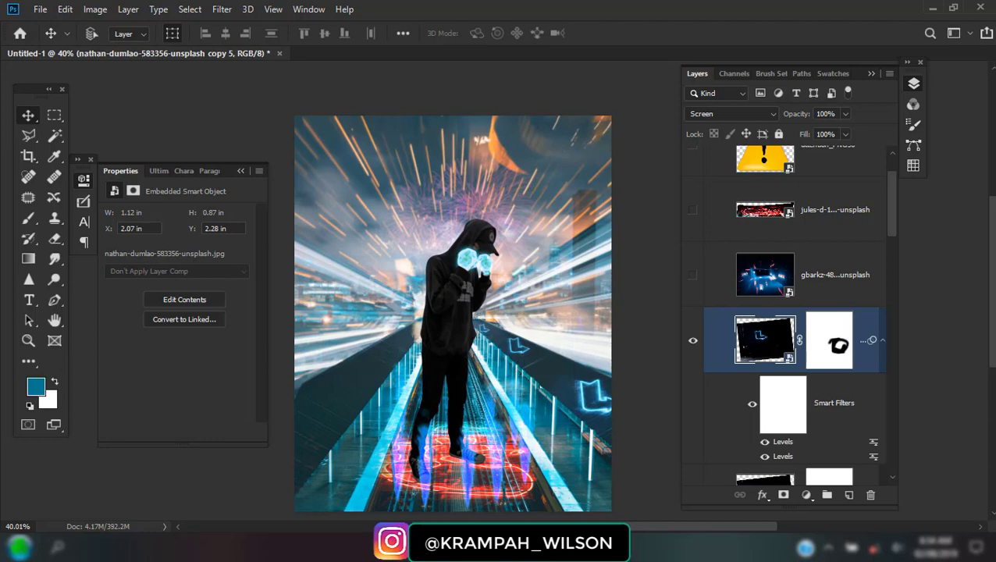
Add another arrow copy lower on the right railing, slightly smaller and in line with the others.
drag(527, 354, 558, 378)
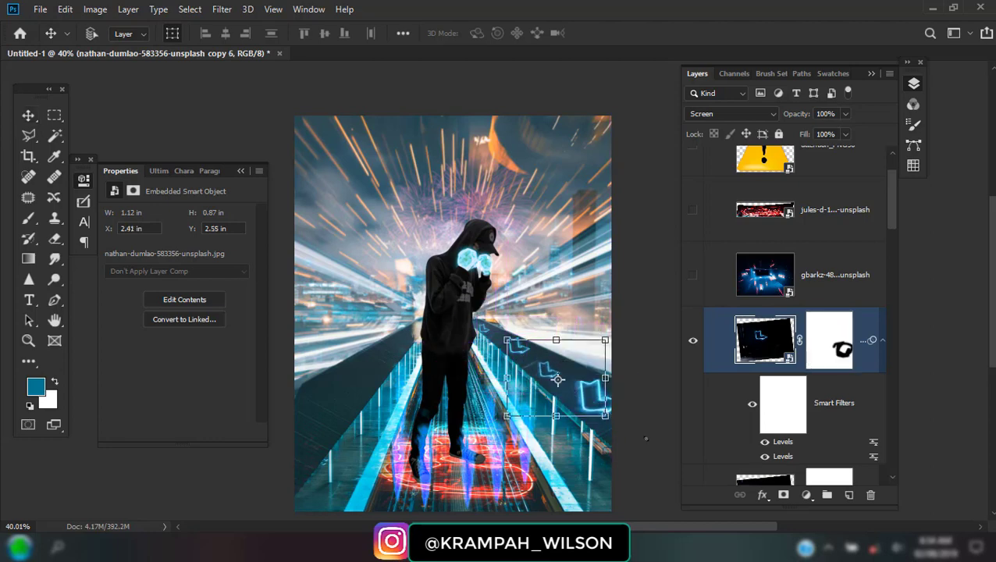
key(ctrl+t)
mouse_move(557, 380)
mouse_down()
mouse_move(558, 406)
mouse_move(549, 401)
mouse_up()
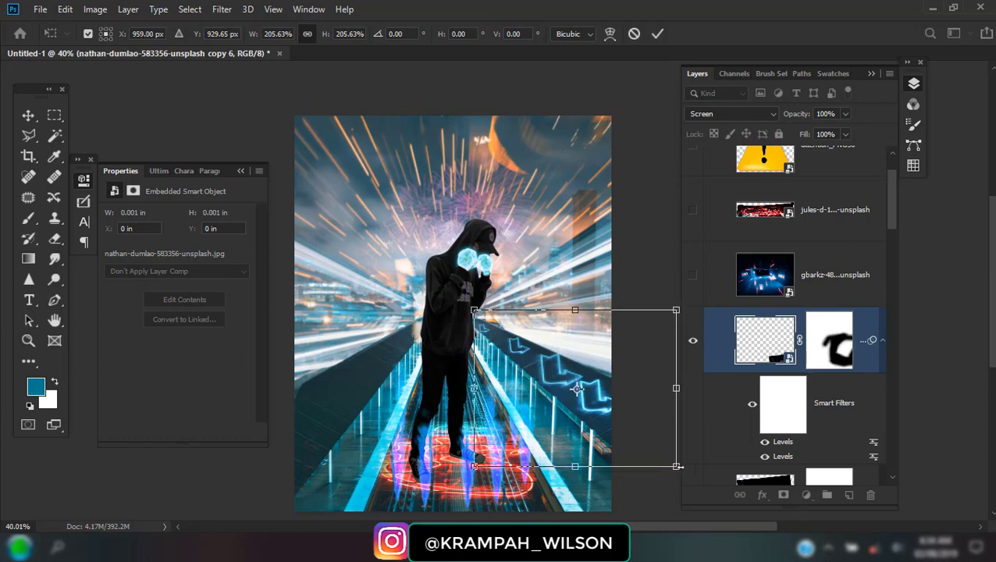
drag(676, 466, 644, 441)
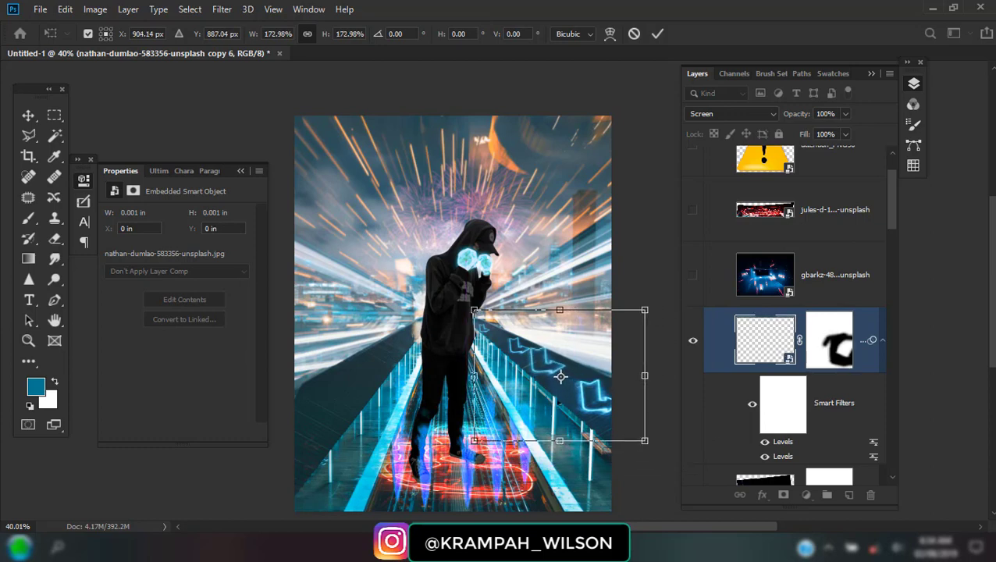
drag(559, 376, 562, 382)
key(Return)
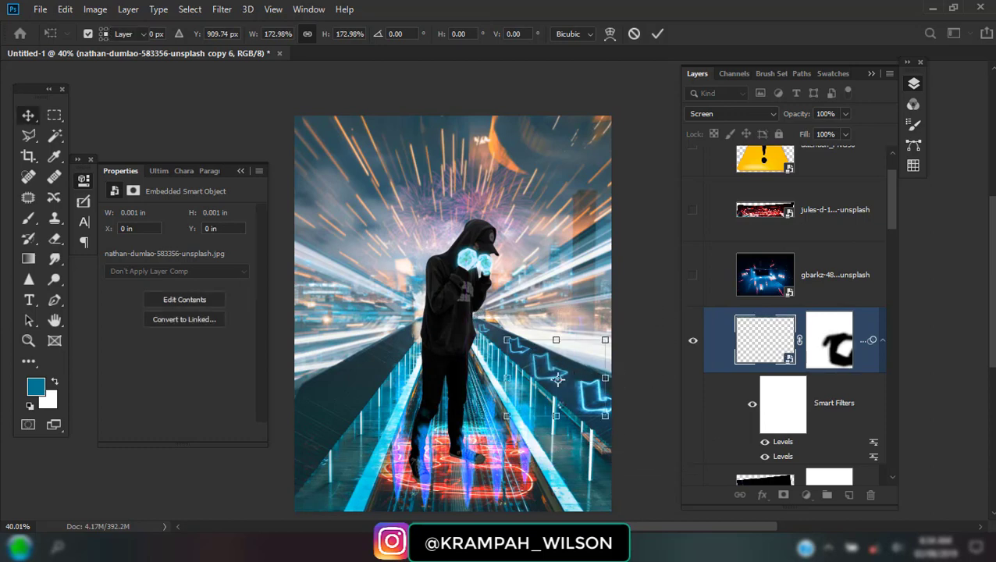
Realign the earlier arrow copy so it sits in the row along the railing.
scroll(683, 363, up, 1)
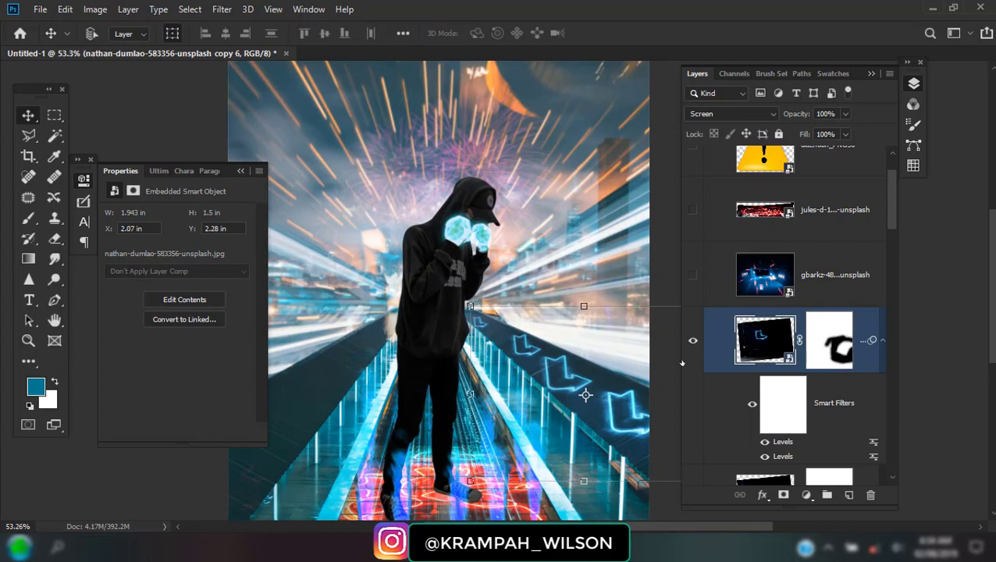
scroll(761, 435, down, 2)
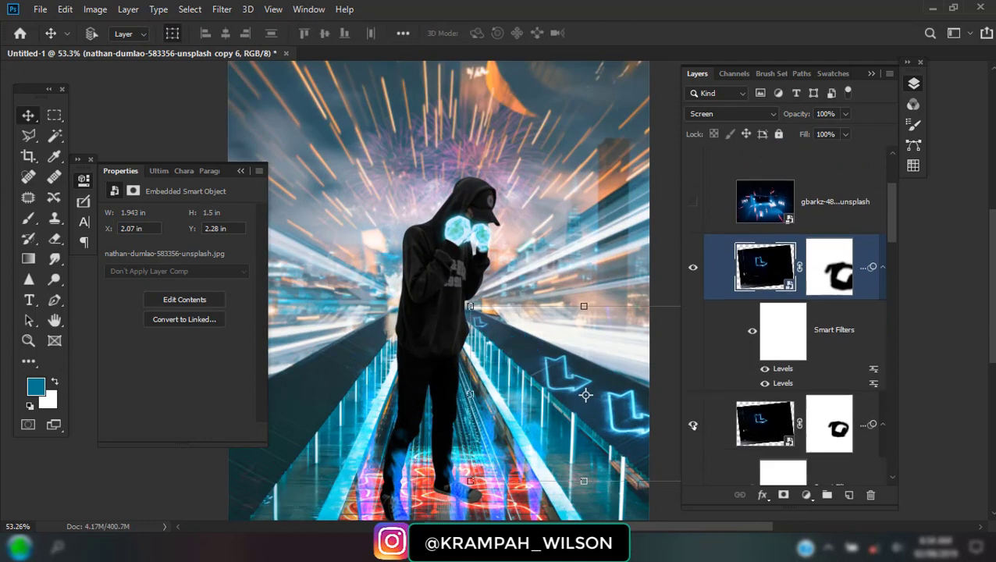
click(758, 427)
scroll(535, 384, up, 2)
drag(546, 383, 528, 376)
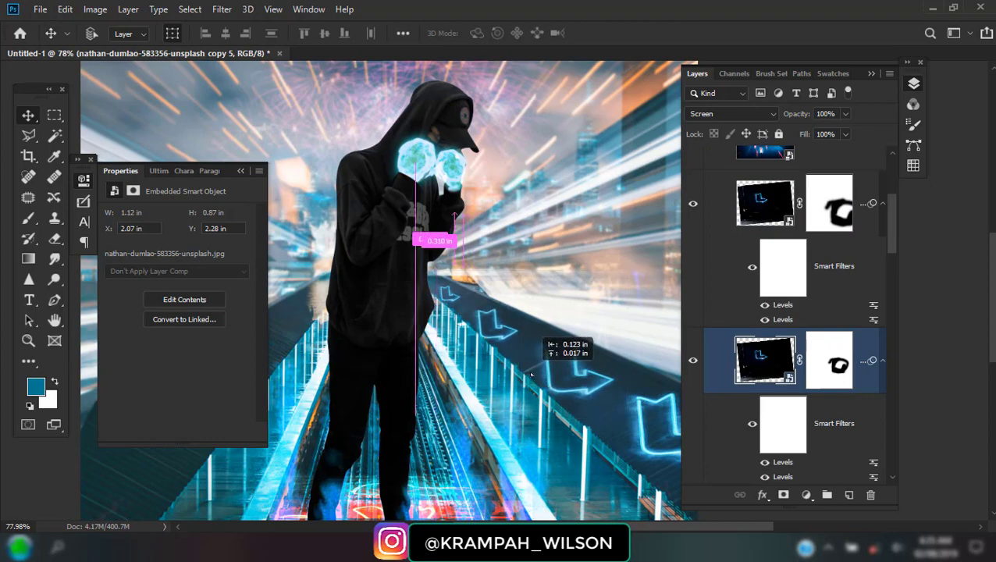
drag(533, 376, 528, 373)
scroll(528, 367, down, 3)
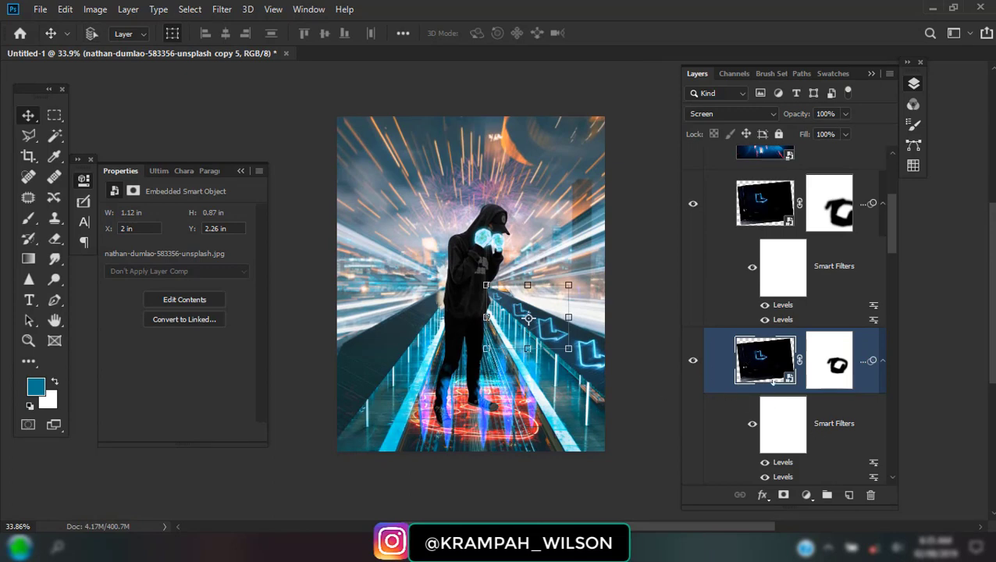
Rasterize the arrow layer, duplicate it, and mirror the copy horizontally for the left side.
right_click(866, 375)
click(713, 258)
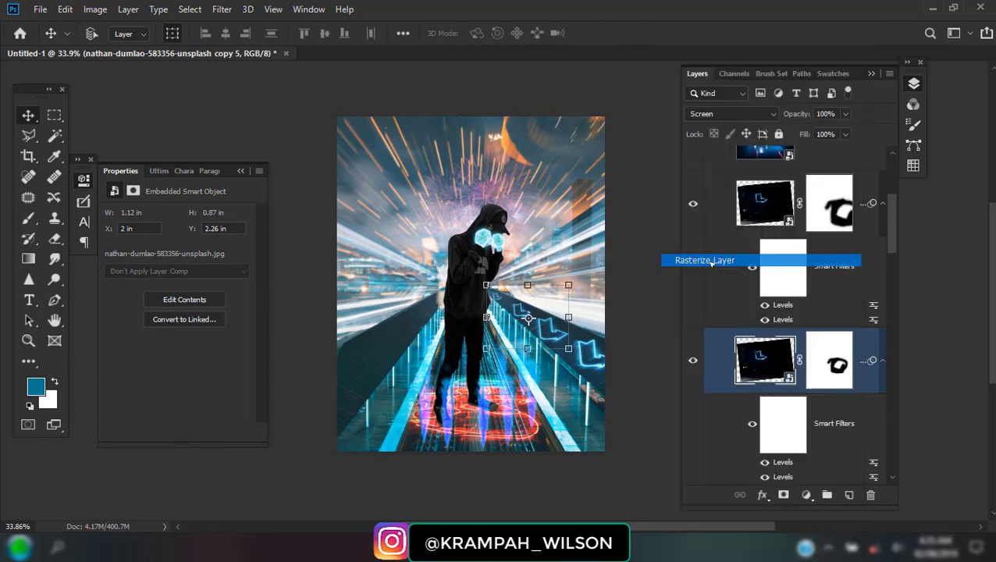
key(ctrl+j)
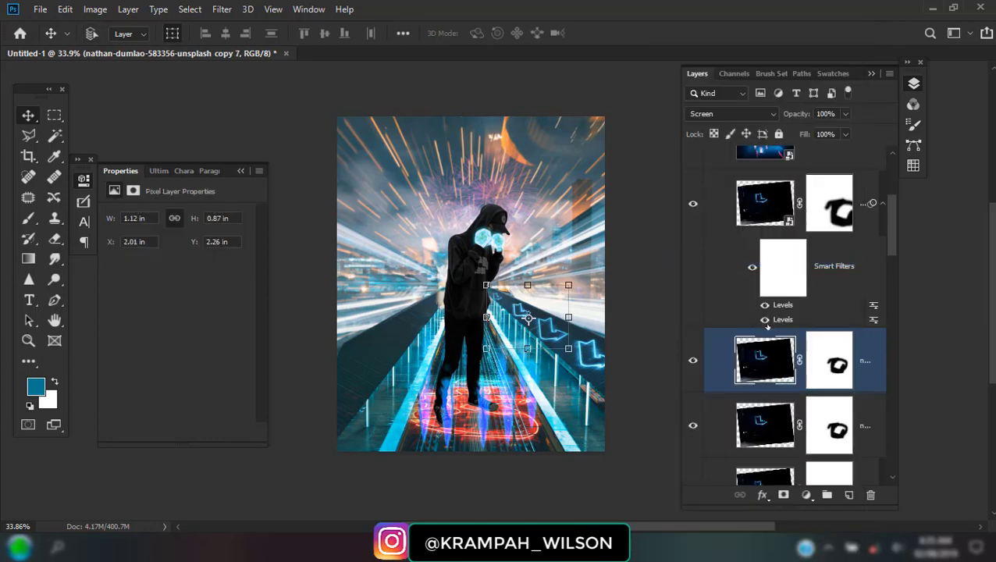
drag(552, 320, 440, 328)
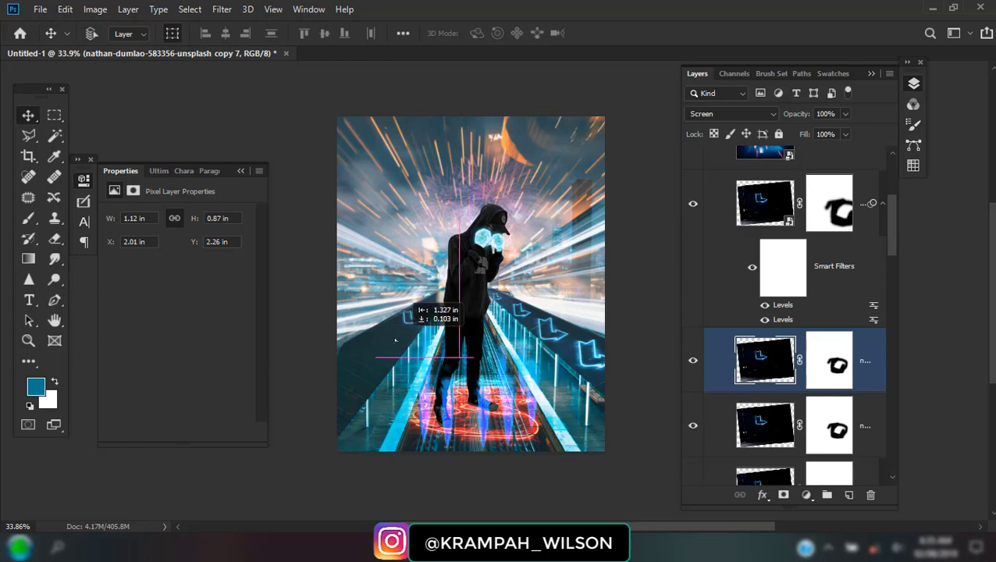
key(ctrl+t)
right_click(439, 327)
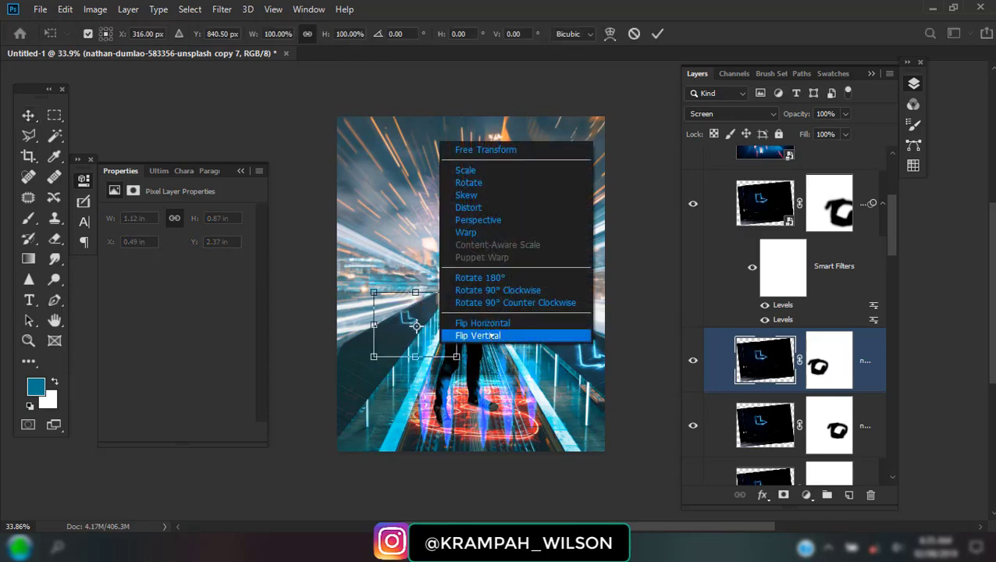
click(468, 324)
Place the mirrored arrow on the left railing at about three-quarter size.
scroll(436, 330, up, 3)
scroll(434, 330, up, 2)
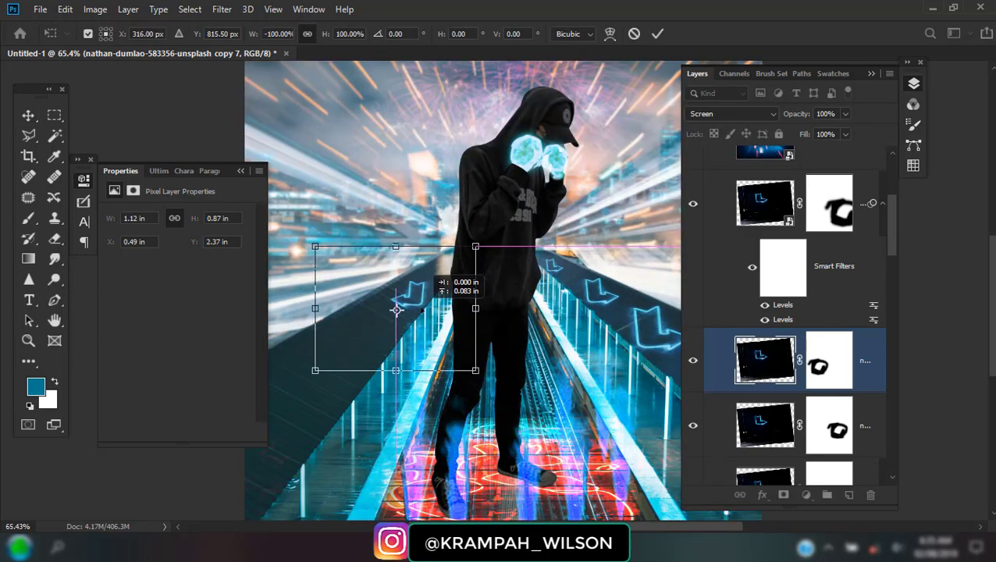
drag(401, 340, 425, 316)
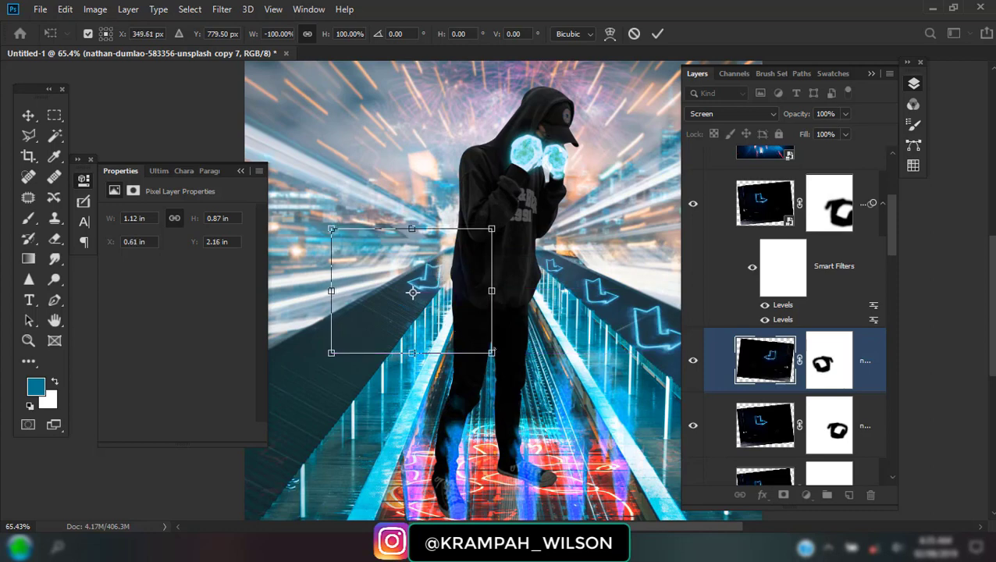
drag(496, 350, 450, 320)
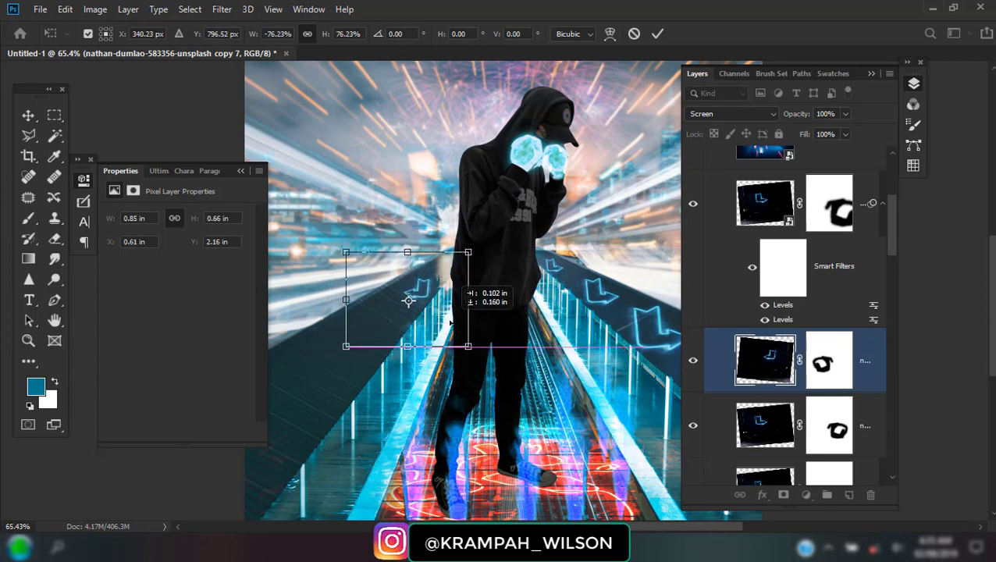
scroll(450, 320, down, 2)
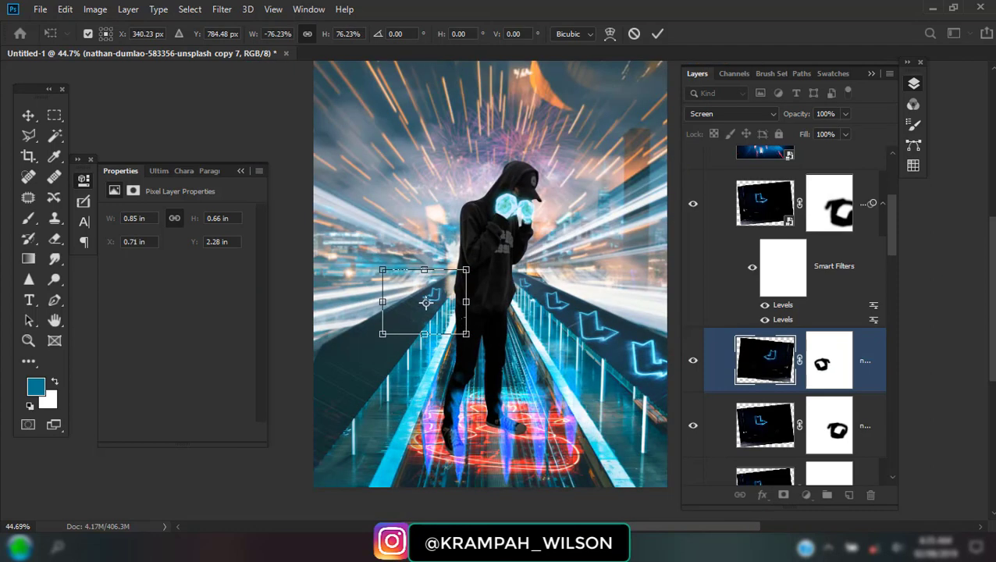
key(Return)
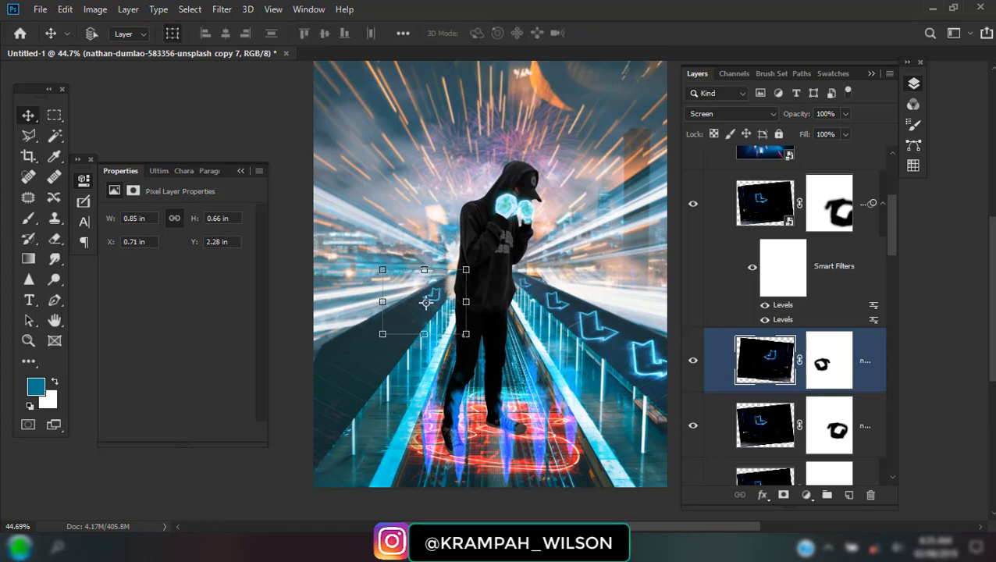
drag(445, 325, 425, 344)
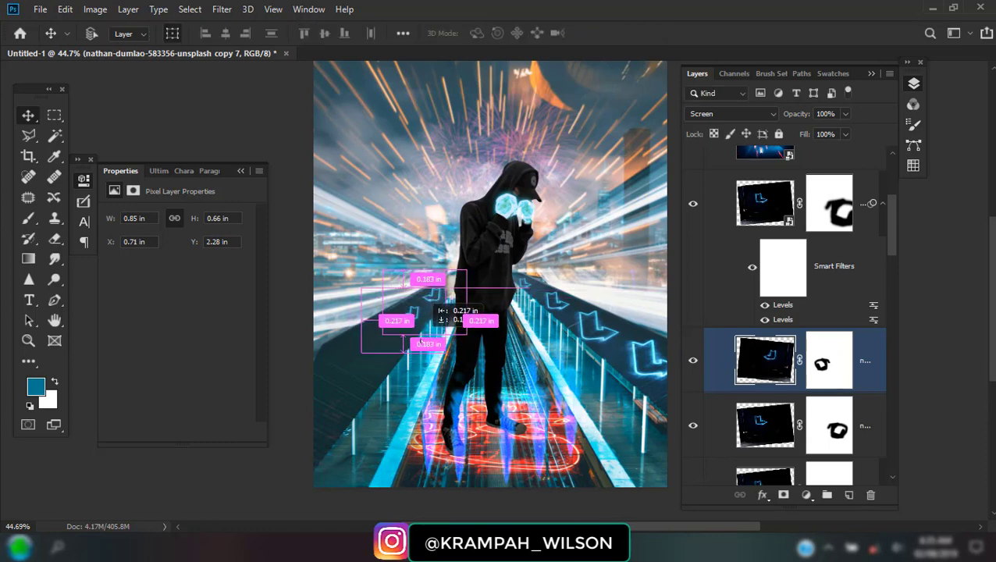
Add a left-railing arrow copy enlarged to about 150%, further down the railing.
key(ctrl+j)
key(ctrl+t)
drag(445, 352, 487, 385)
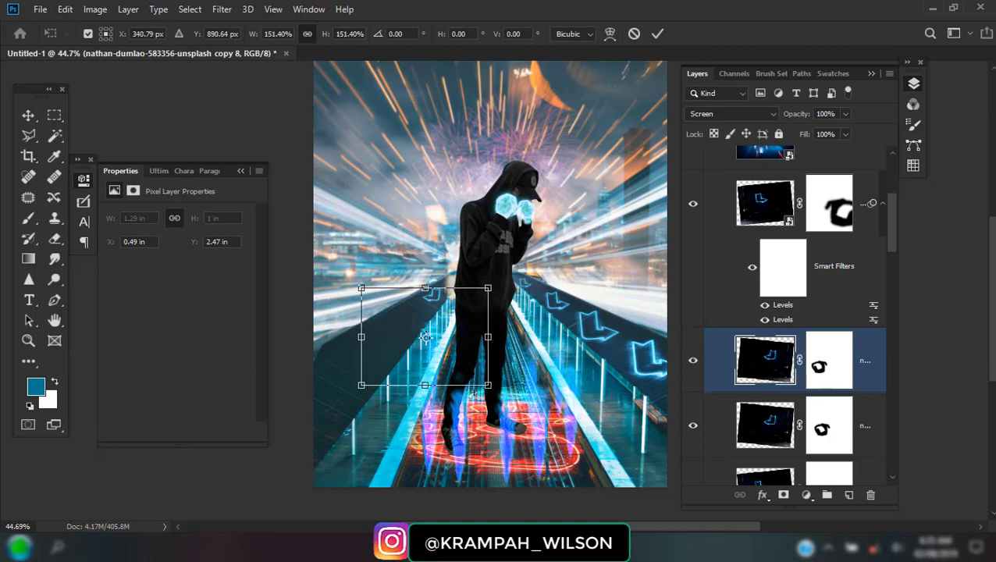
mouse_move(427, 337)
mouse_down()
mouse_move(395, 331)
mouse_move(407, 354)
mouse_move(404, 341)
mouse_move(351, 365)
mouse_up()
key(Return)
Enlarge the next arrow copy to about 160% and set it up-left on the left railing.
key(ctrl+t)
drag(412, 414, 484, 467)
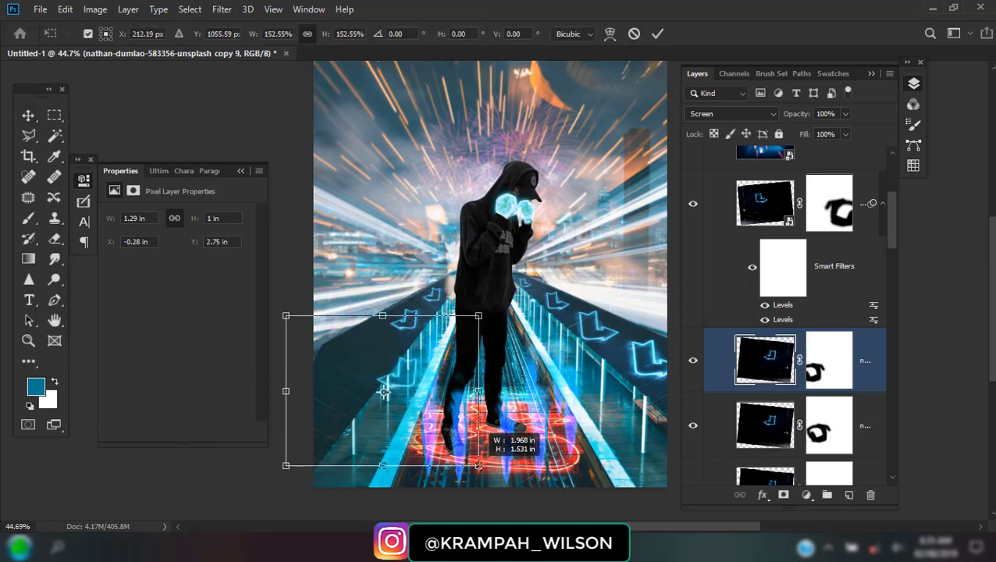
drag(425, 390, 397, 370)
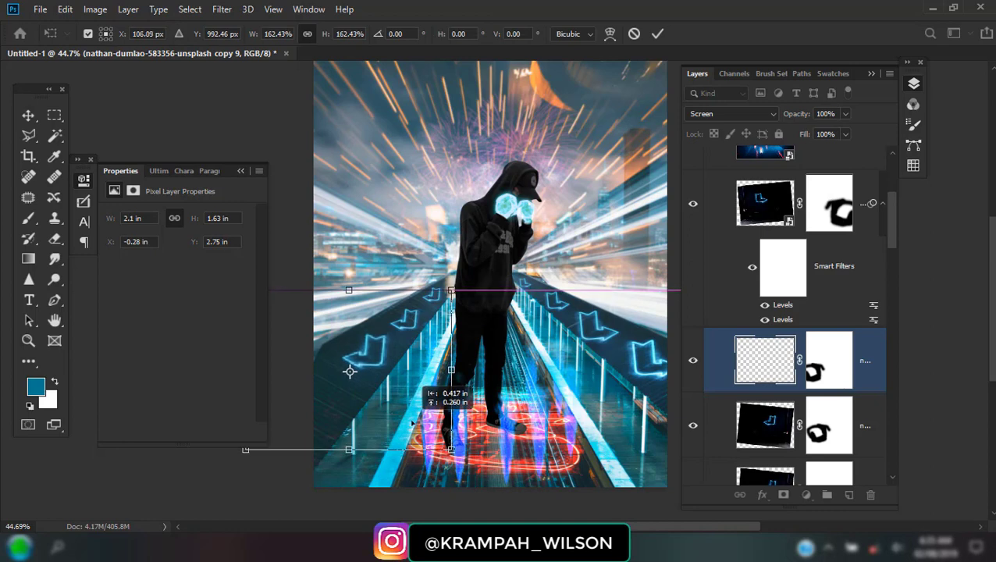
drag(481, 320, 484, 192)
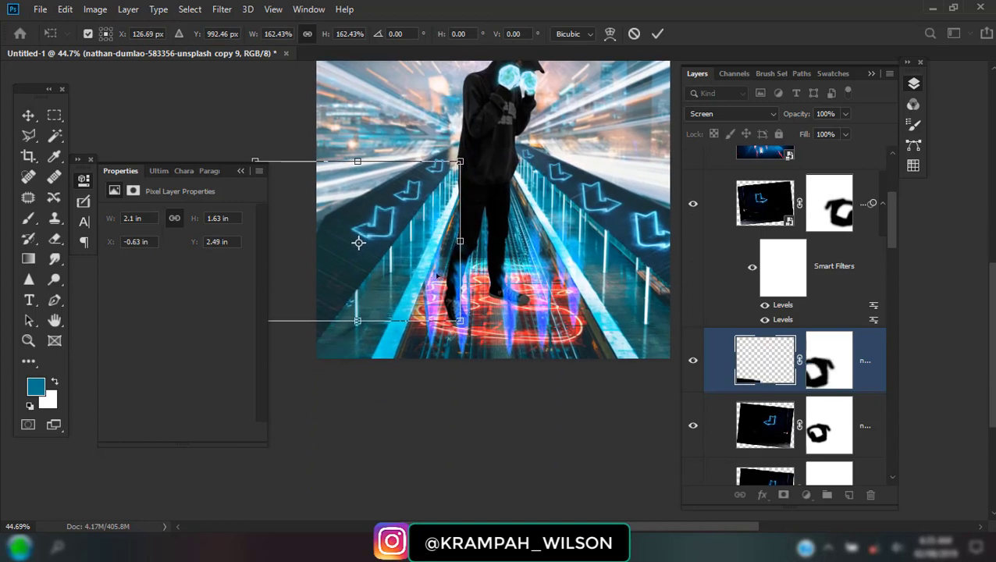
key(Return)
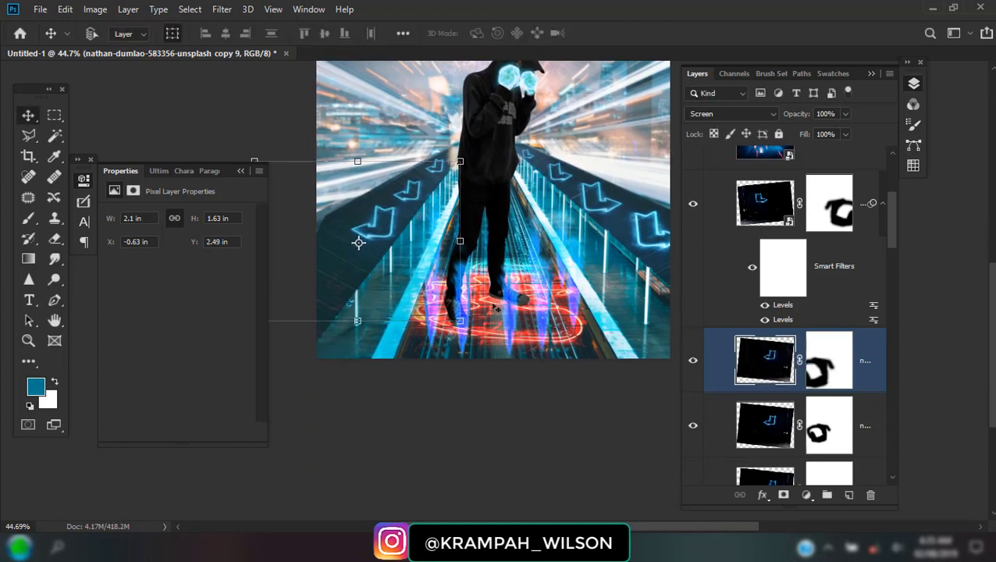
Duplicate the arrow down-left and enlarge the copy to about 220%.
drag(394, 245, 373, 268)
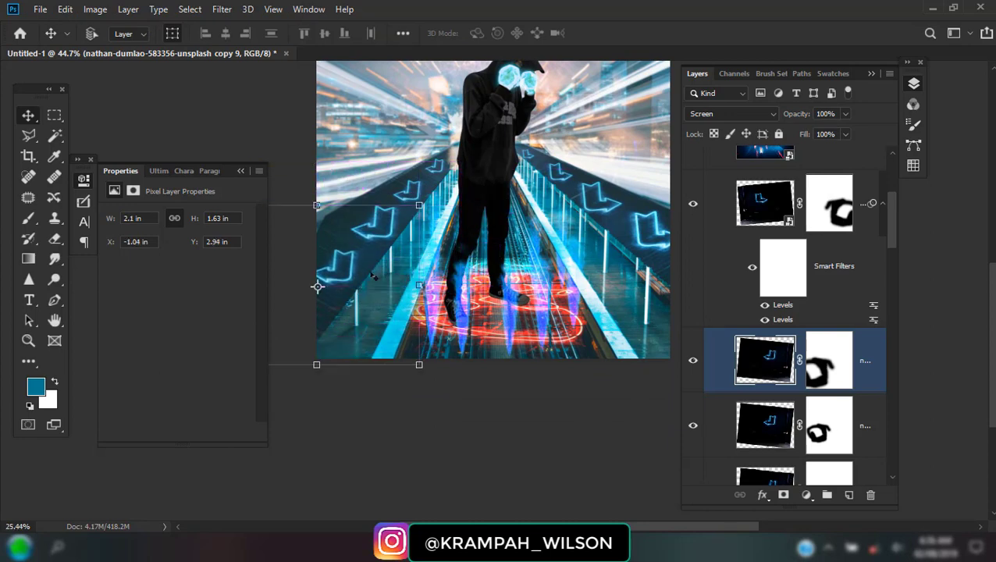
scroll(413, 358, down, 4)
mouse_move(396, 313)
mouse_down()
mouse_move(372, 350)
mouse_move(363, 338)
mouse_up()
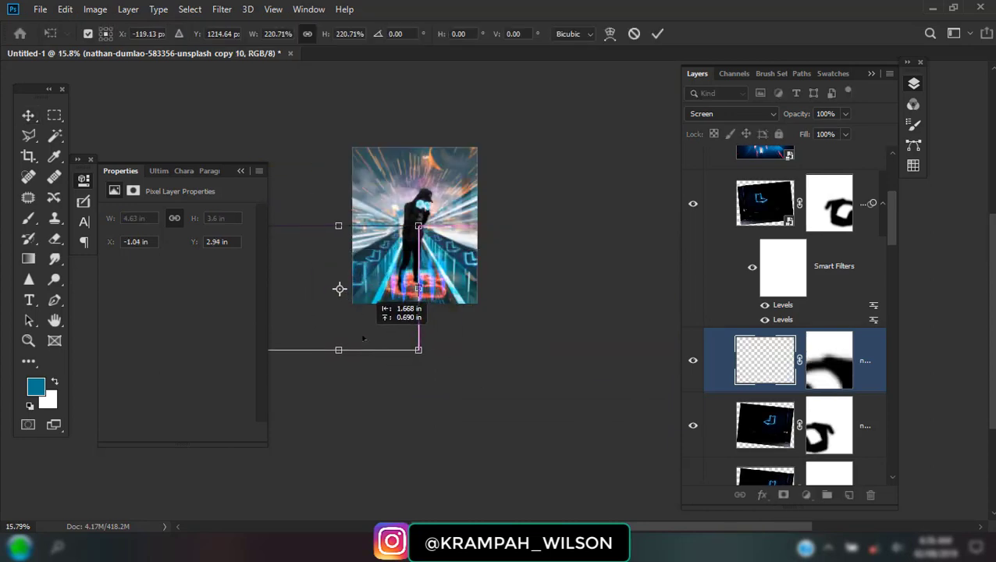
key(Return)
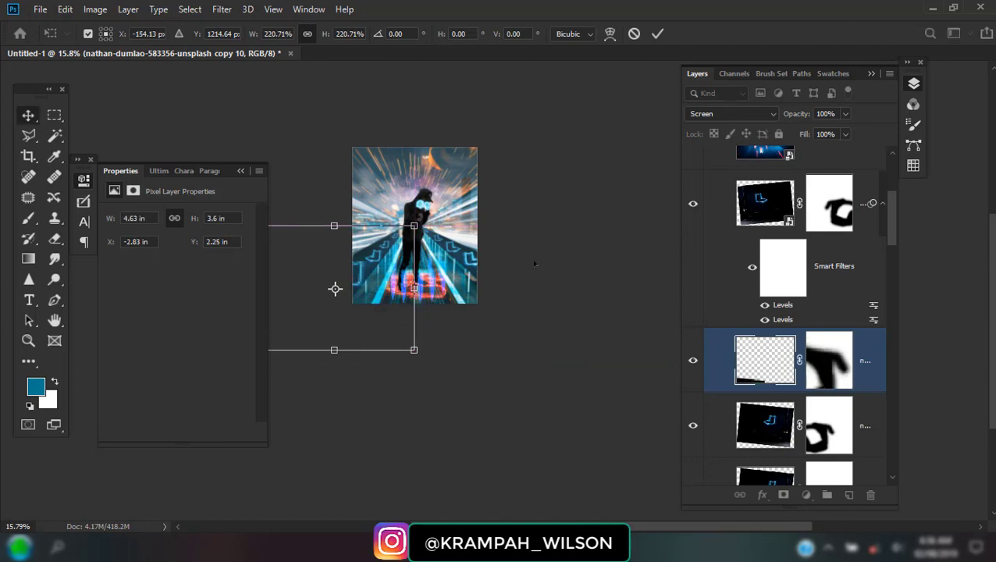
scroll(813, 255, up, 3)
Show the gbarkz-489386-unsplash texture, set it to Overlay, and add a layer mask.
click(827, 288)
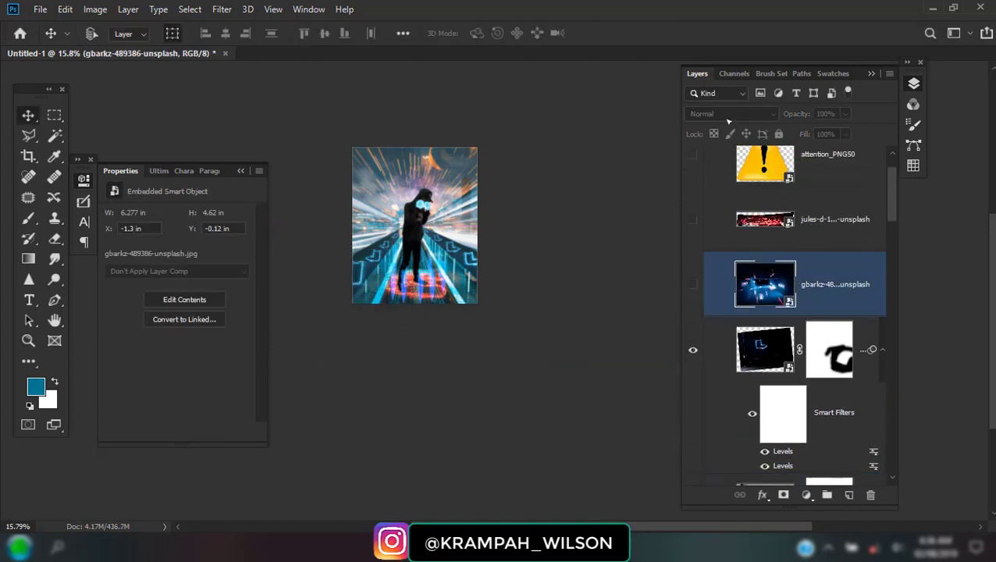
click(692, 286)
click(732, 114)
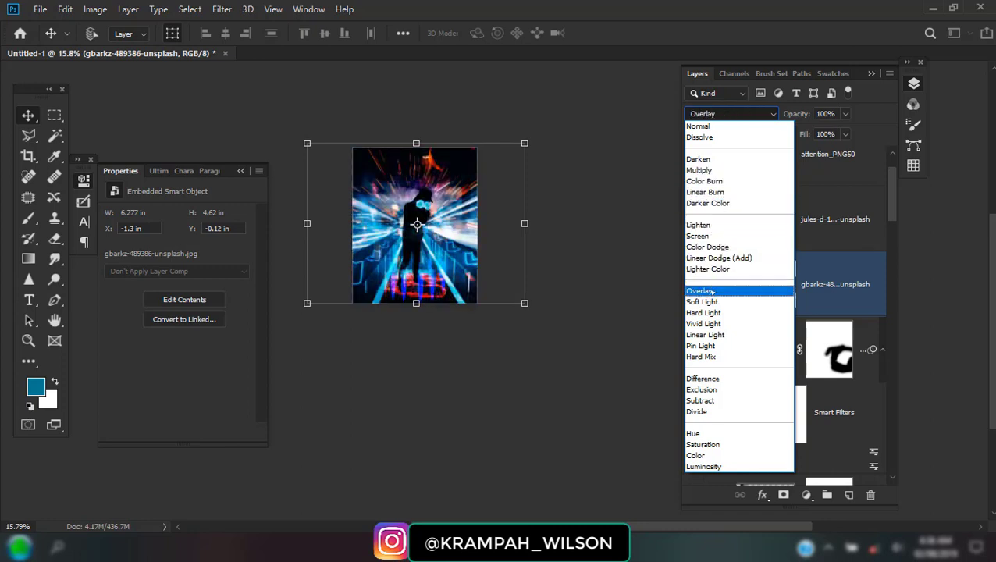
click(712, 291)
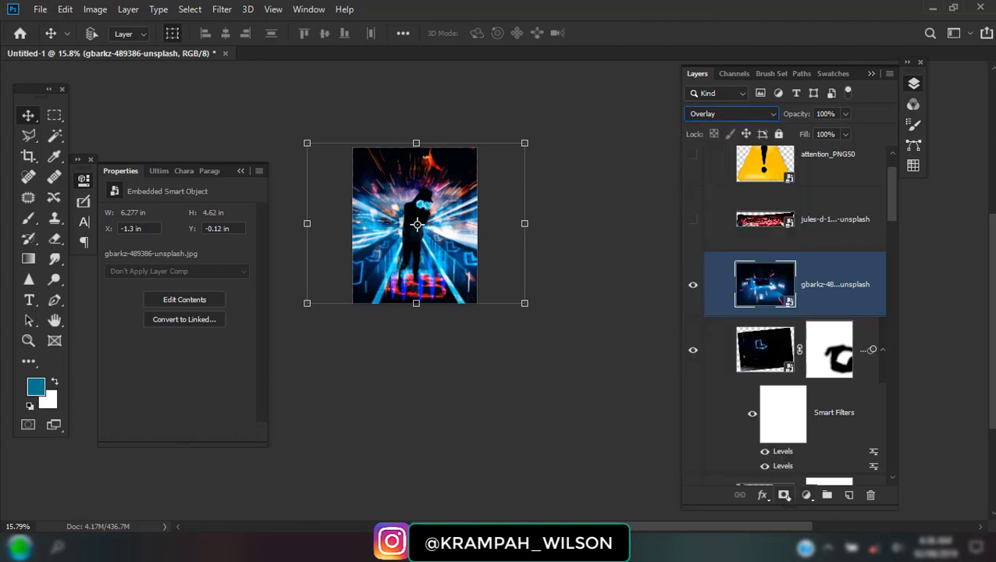
click(784, 495)
Choose a large soft round brush for painting the mask.
key(b)
right_click(620, 376)
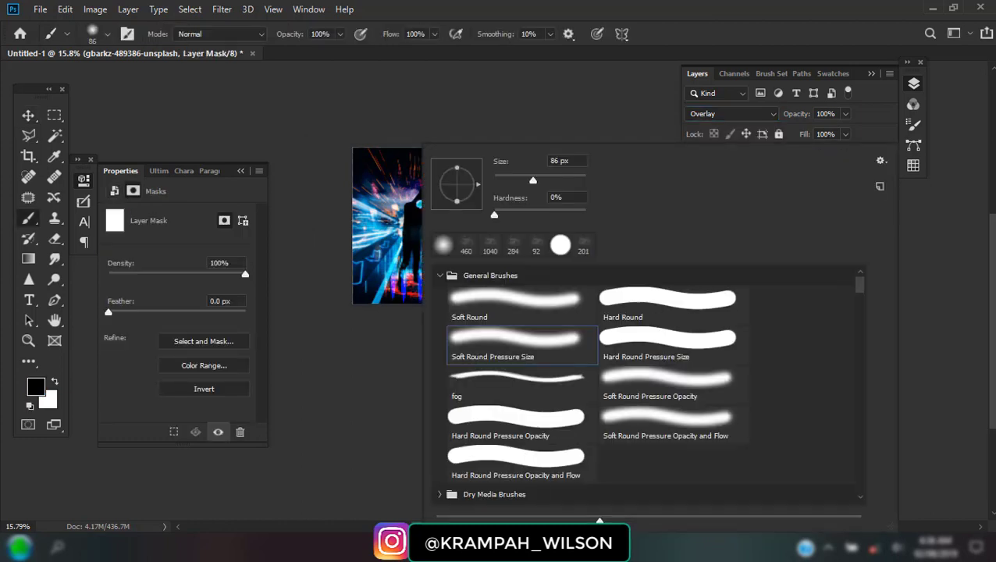
click(536, 248)
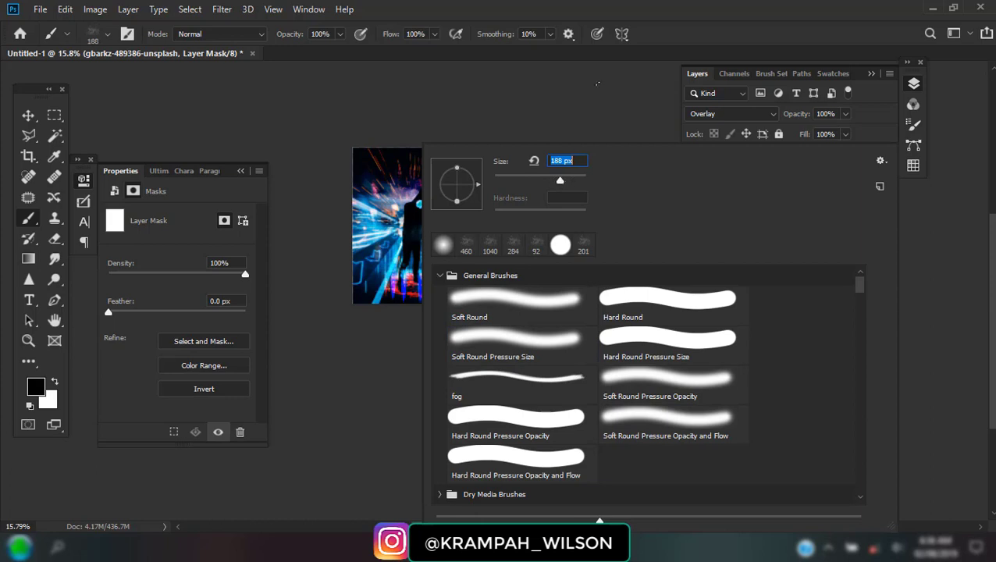
key(Return)
alt+scroll(492, 268, up, 2)
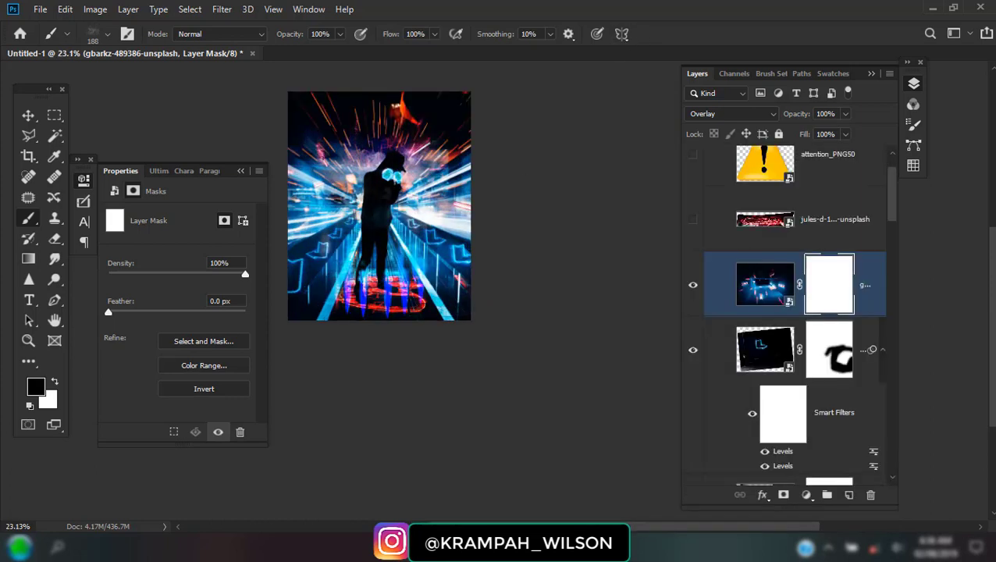
right_click(525, 187)
key(Return)
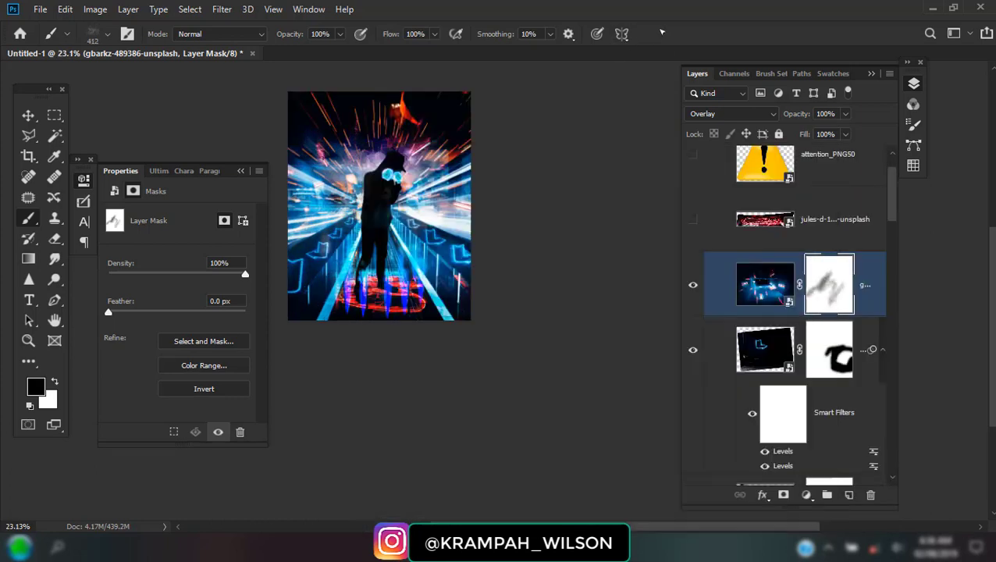
Paint black on the texture mask across the top and centre, leaving soft patches.
drag(360, 299, 437, 181)
drag(385, 142, 352, 175)
drag(329, 128, 460, 125)
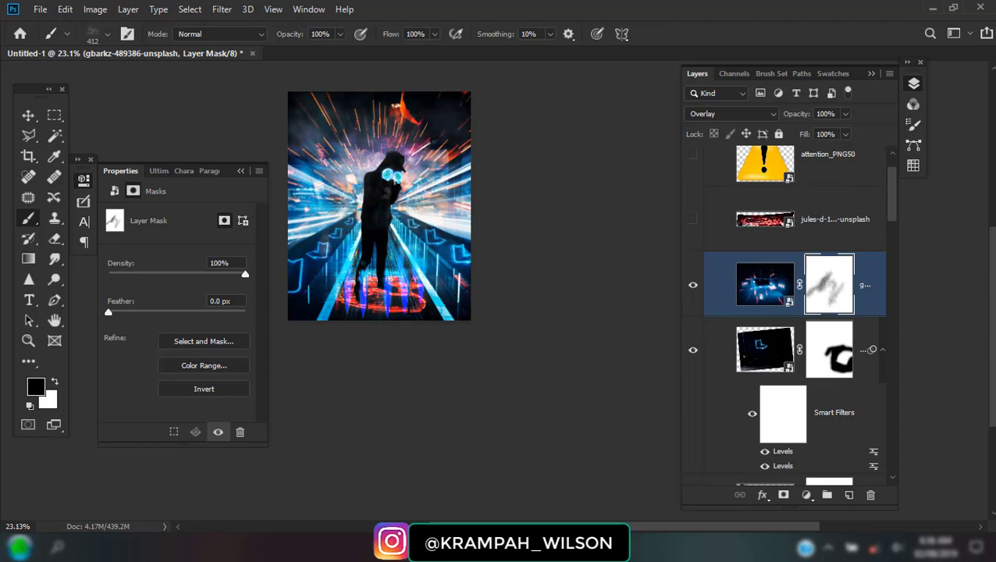
mouse_move(452, 294)
mouse_down()
mouse_move(441, 144)
mouse_move(367, 126)
mouse_up()
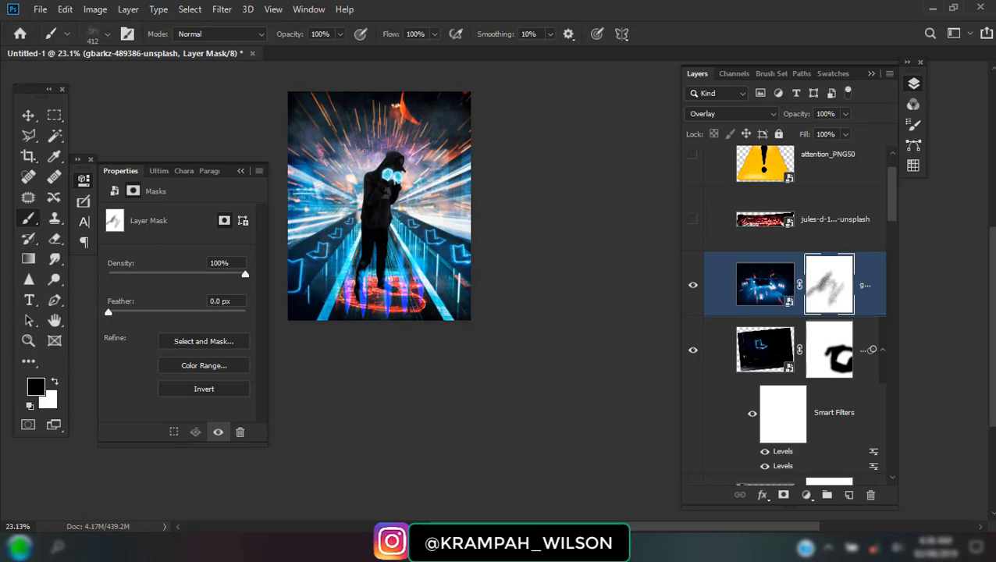
scroll(362, 160, up, 3)
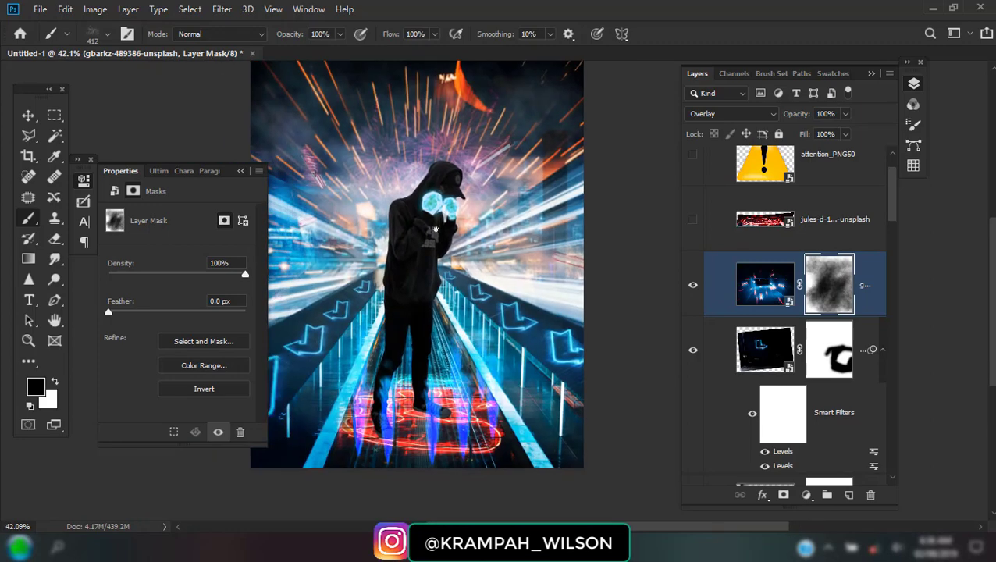
scroll(436, 228, up, 1)
scroll(436, 229, up, 1)
scroll(790, 274, up, 1)
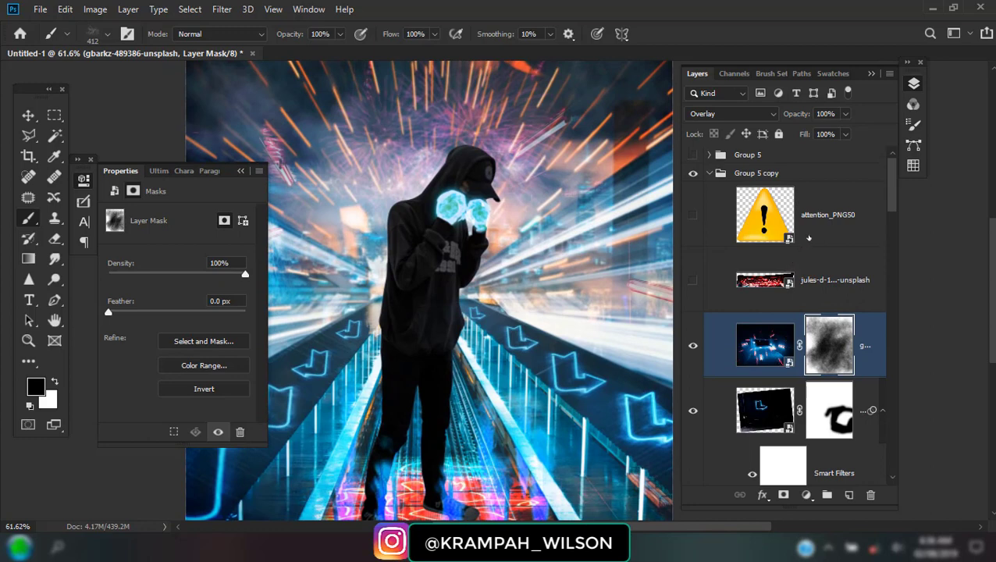
Select the exclamation mark from attention_PNG50 with the Magic Wand, then hide that layer.
click(809, 238)
click(693, 214)
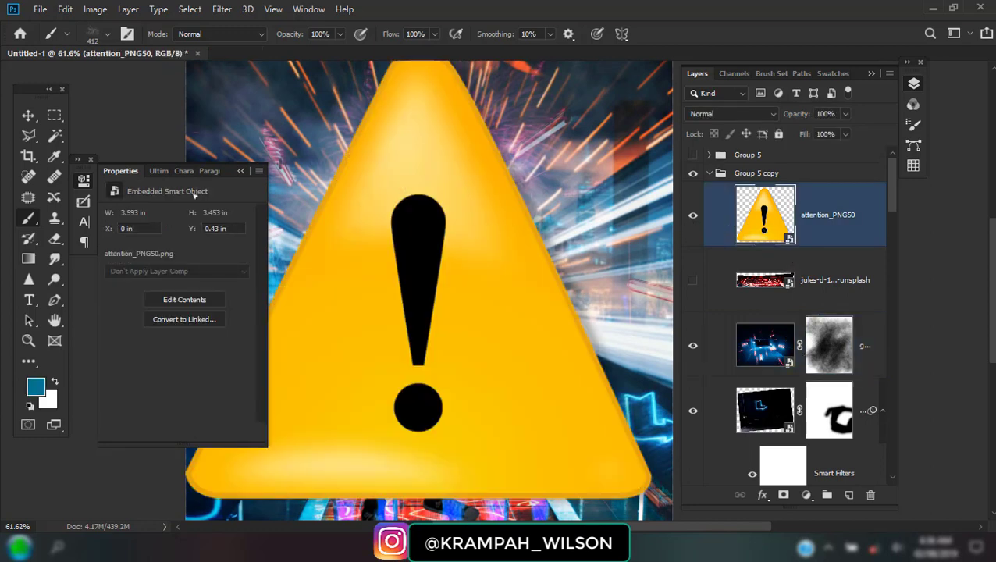
key(w)
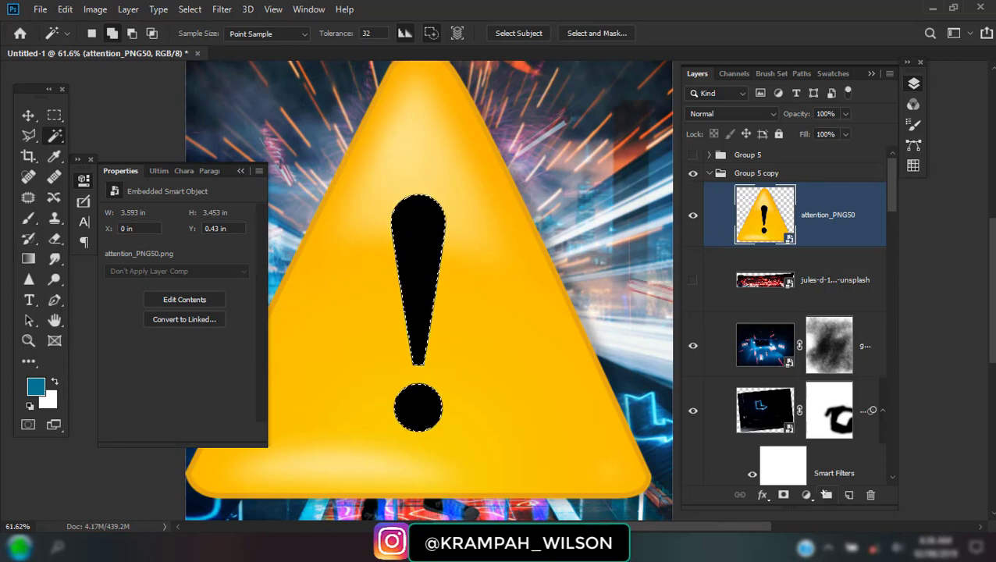
click(692, 216)
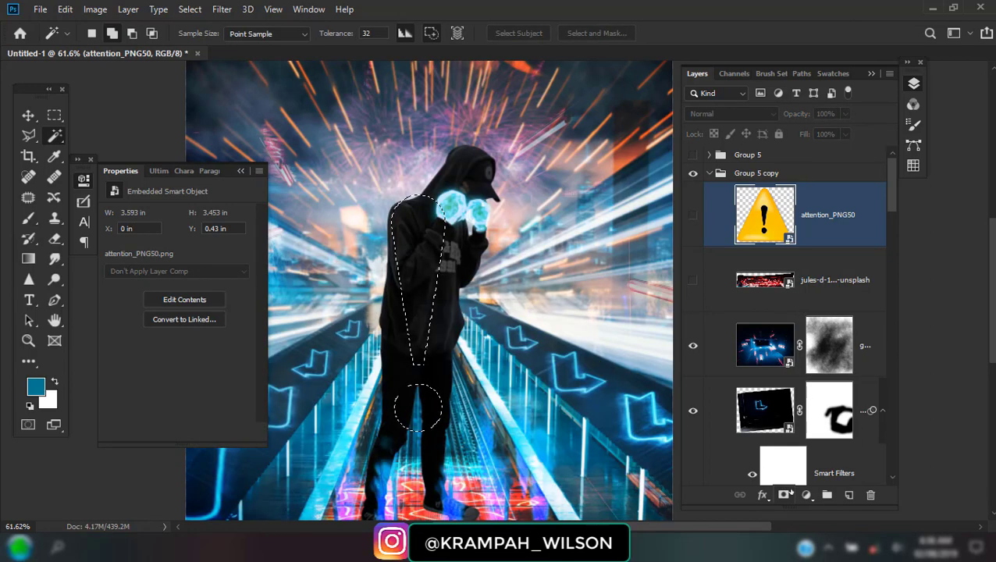
Fill the selection with a cyan Solid Color layer (11d2f3) and convert it to a smart object.
click(807, 495)
click(811, 239)
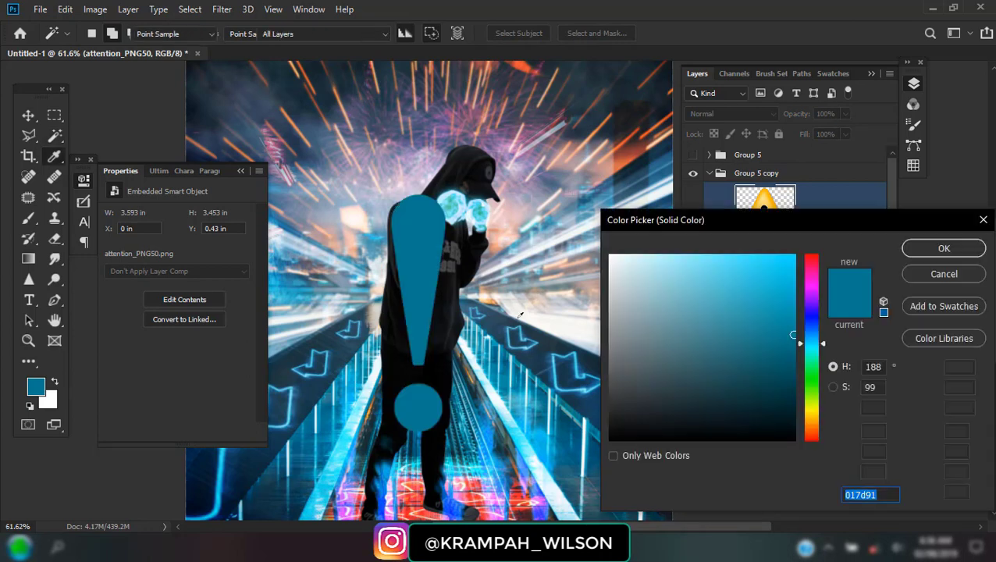
drag(511, 341, 497, 368)
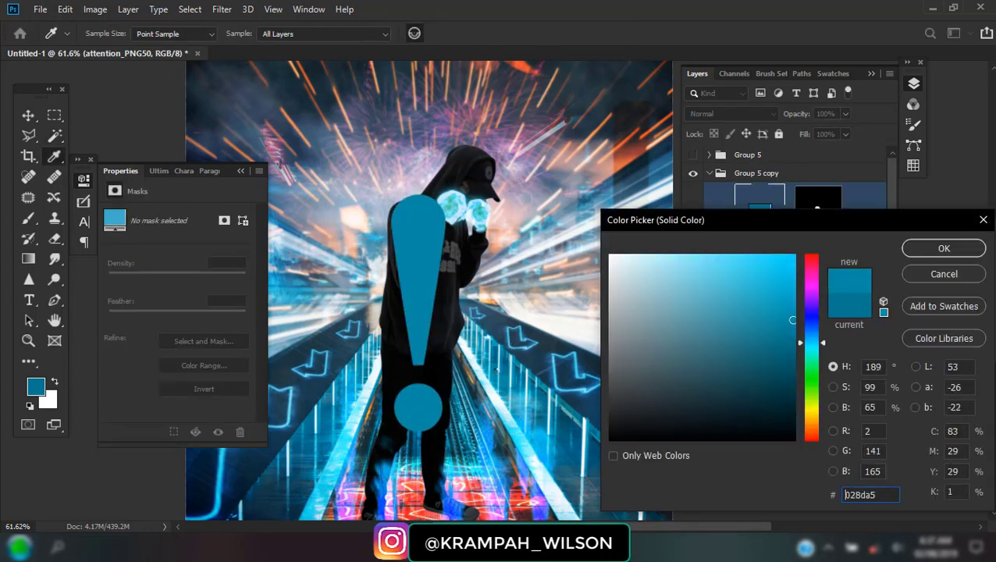
click(778, 259)
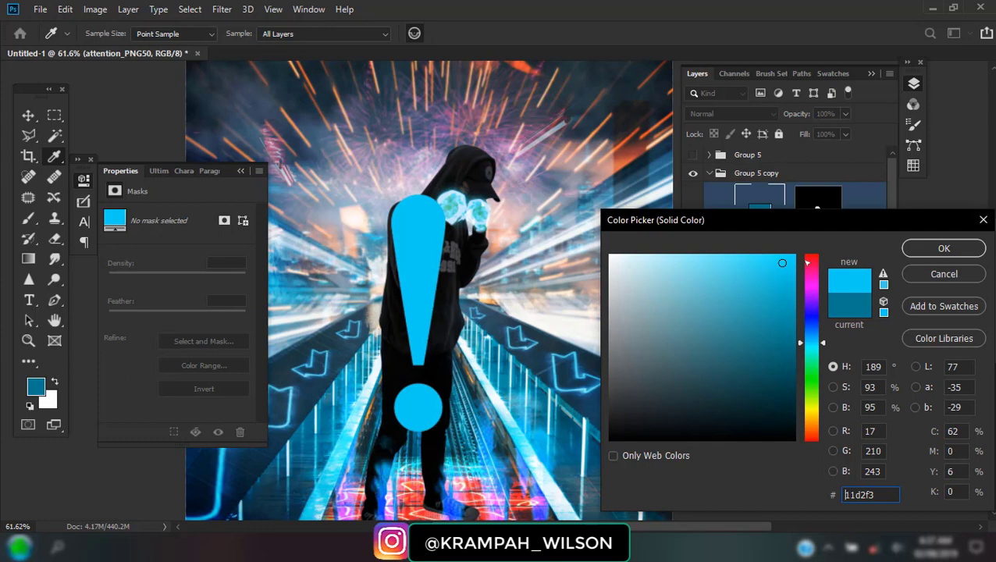
click(944, 248)
right_click(877, 228)
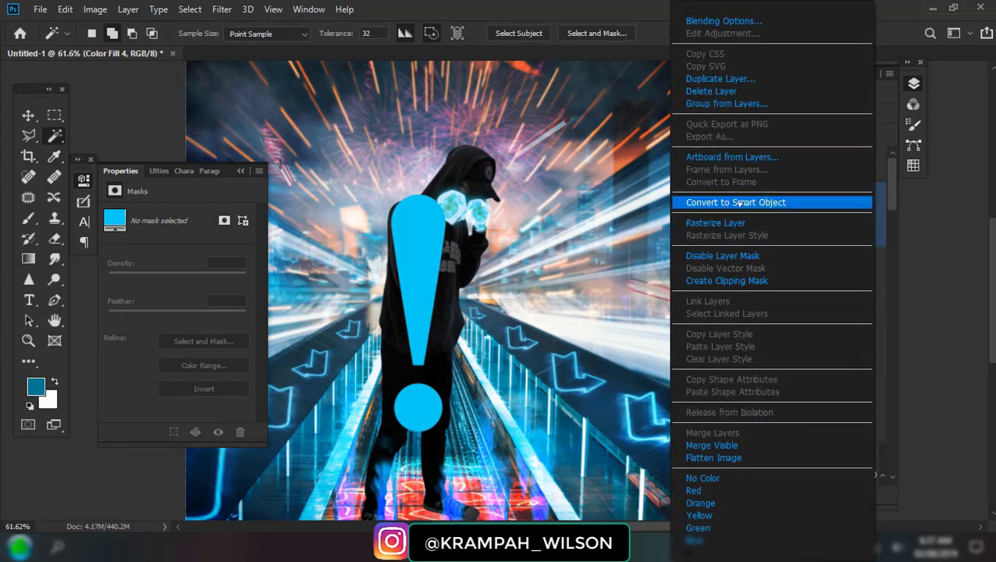
click(742, 202)
key(ctrl+0)
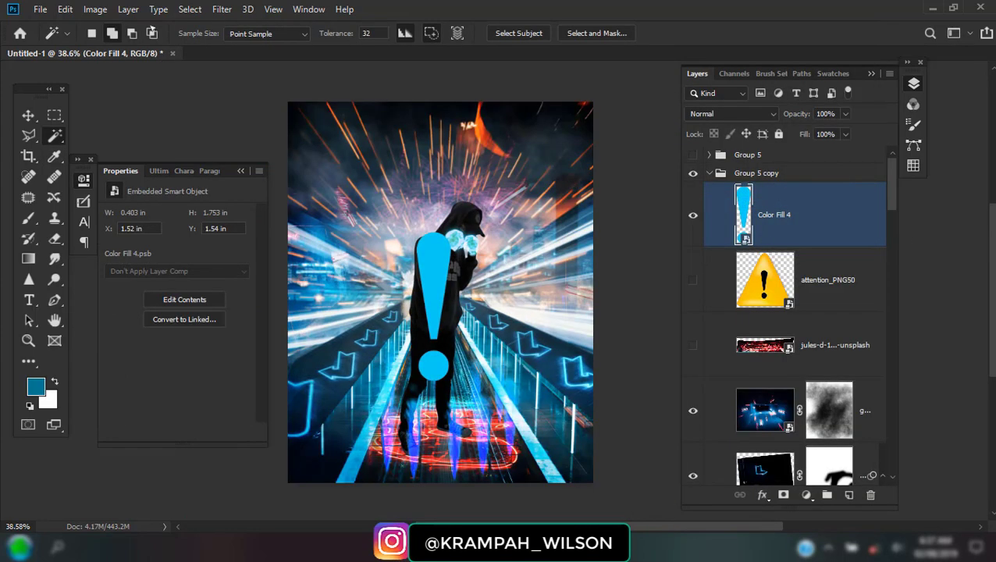
Apply an Eye Candy 7 blue Glow to the mark and blend it as Linear Dodge (Add).
click(222, 9)
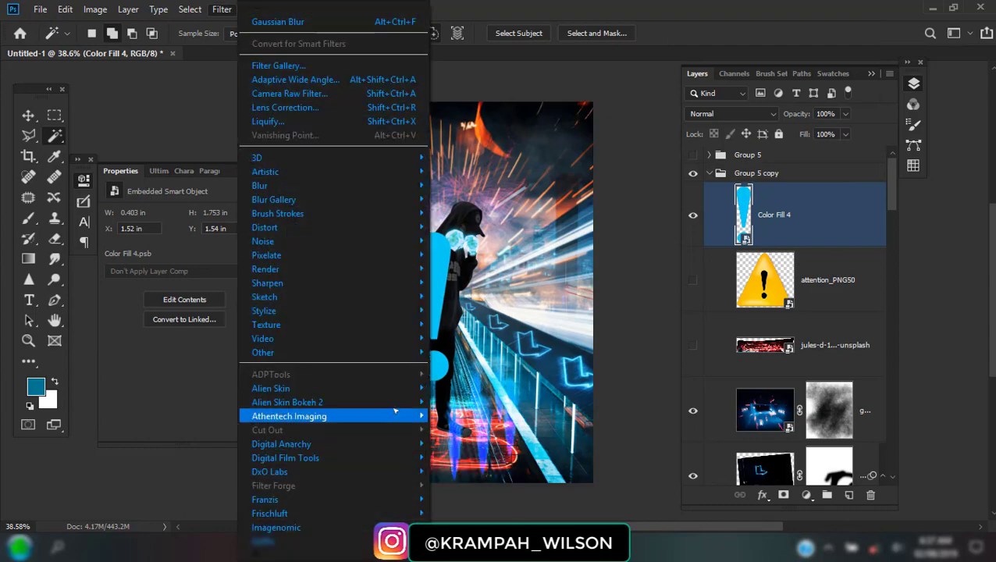
mouse_move(271, 388)
click(481, 427)
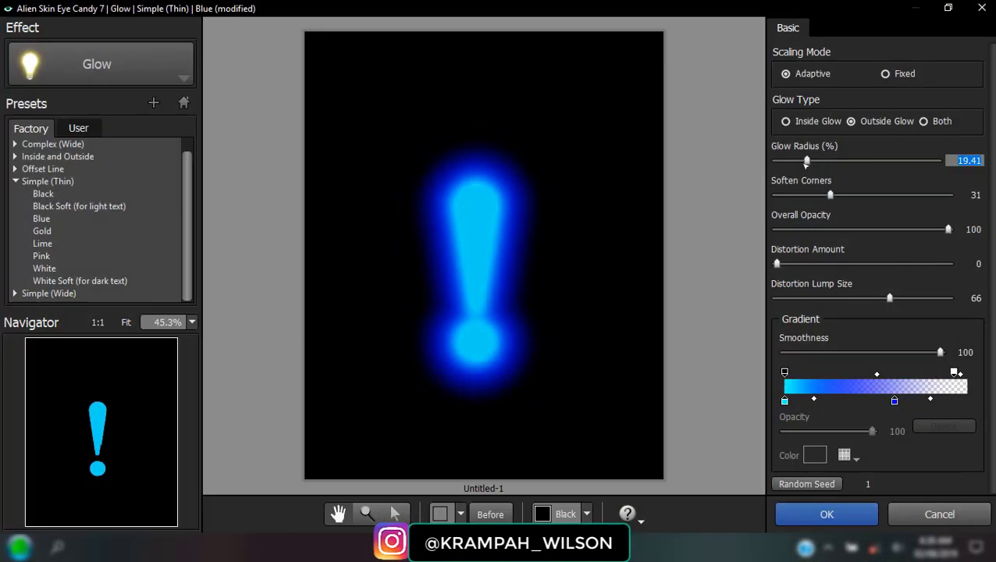
click(842, 517)
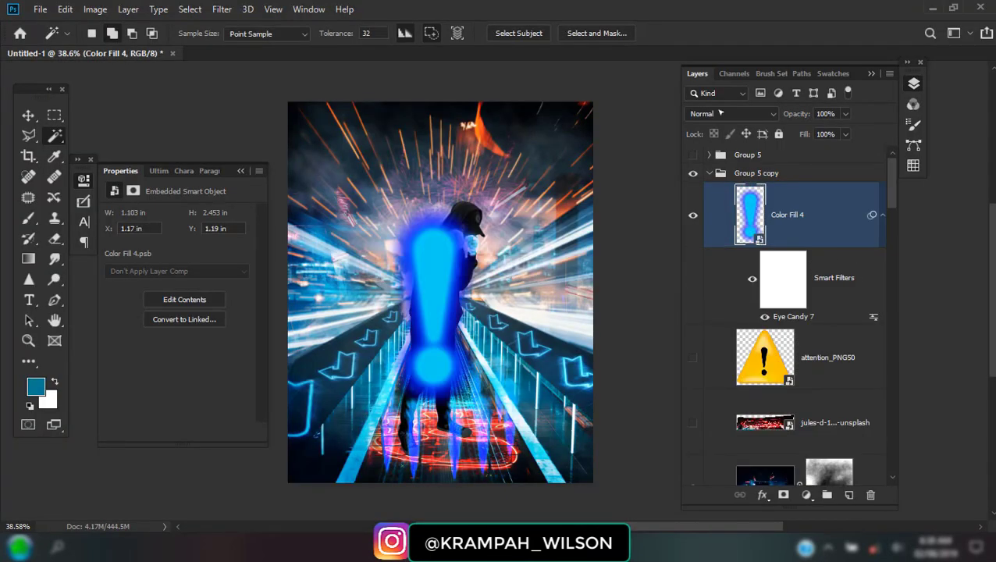
click(723, 113)
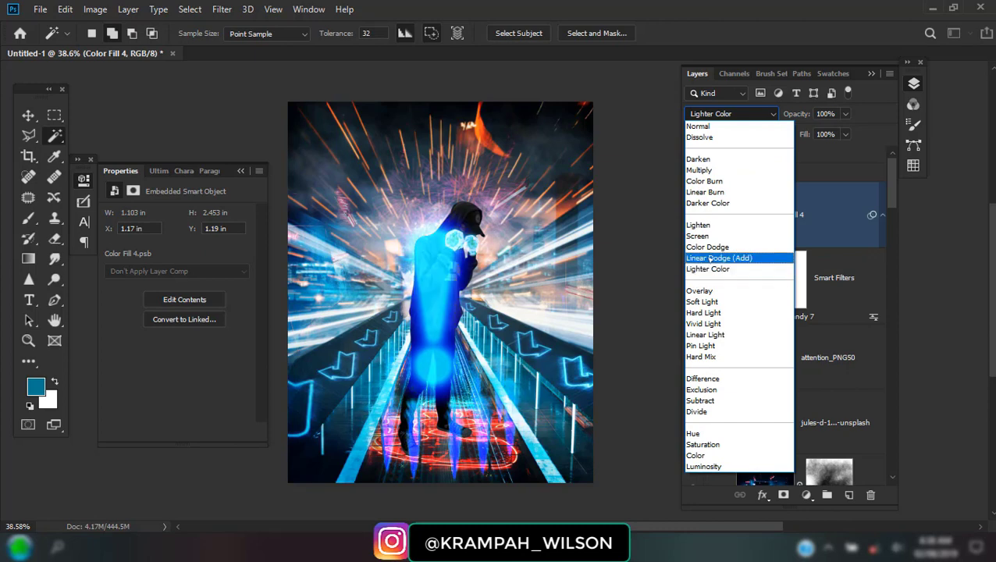
click(710, 257)
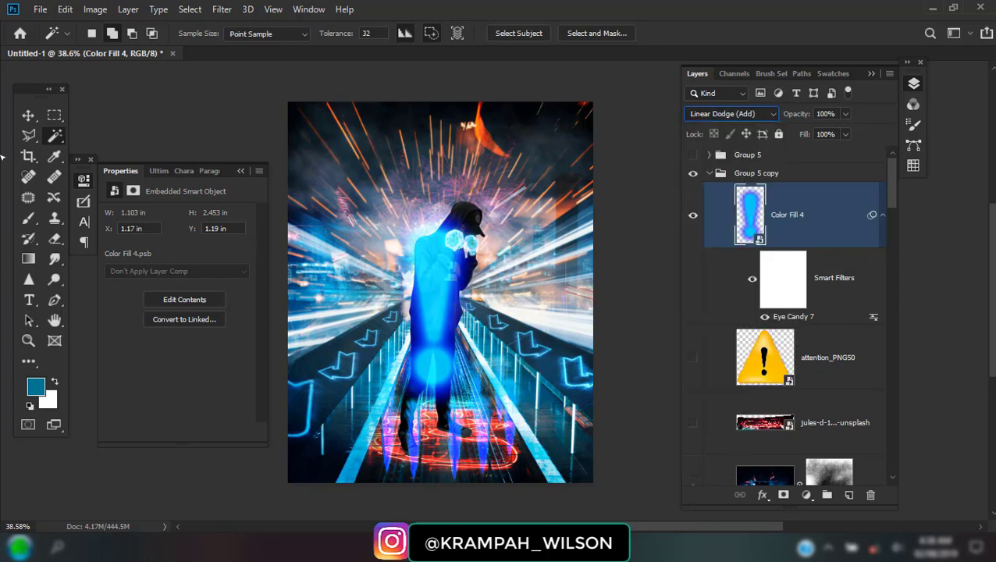
Scale the mark to about 29% and stand it upright above the man's hood.
key(v)
drag(479, 408, 440, 313)
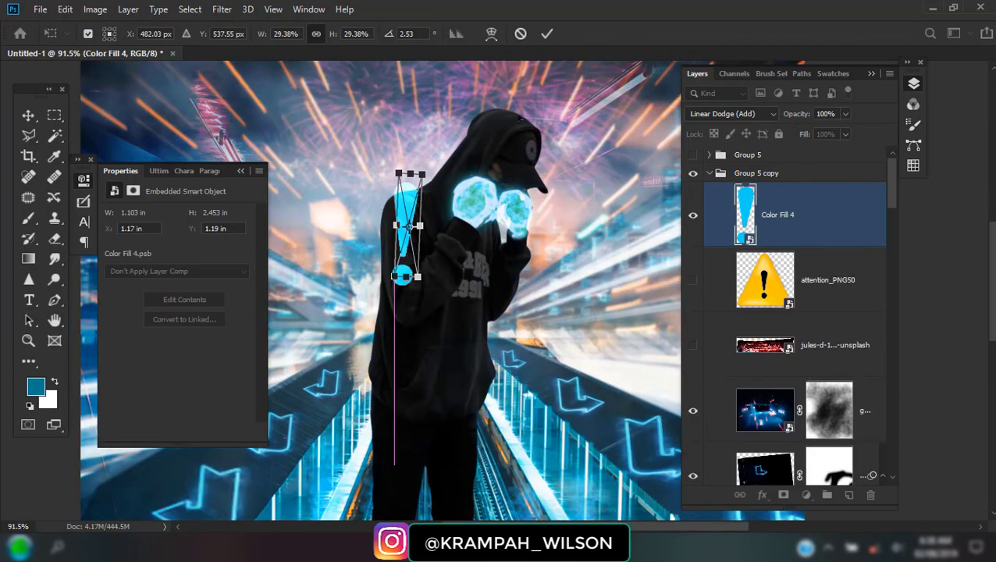
drag(410, 271, 511, 101)
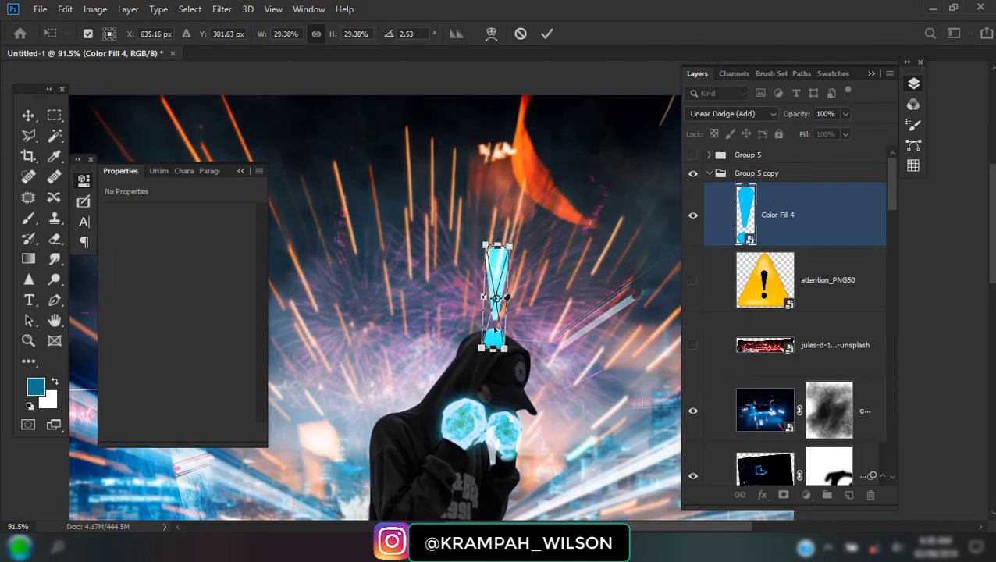
drag(496, 328, 497, 285)
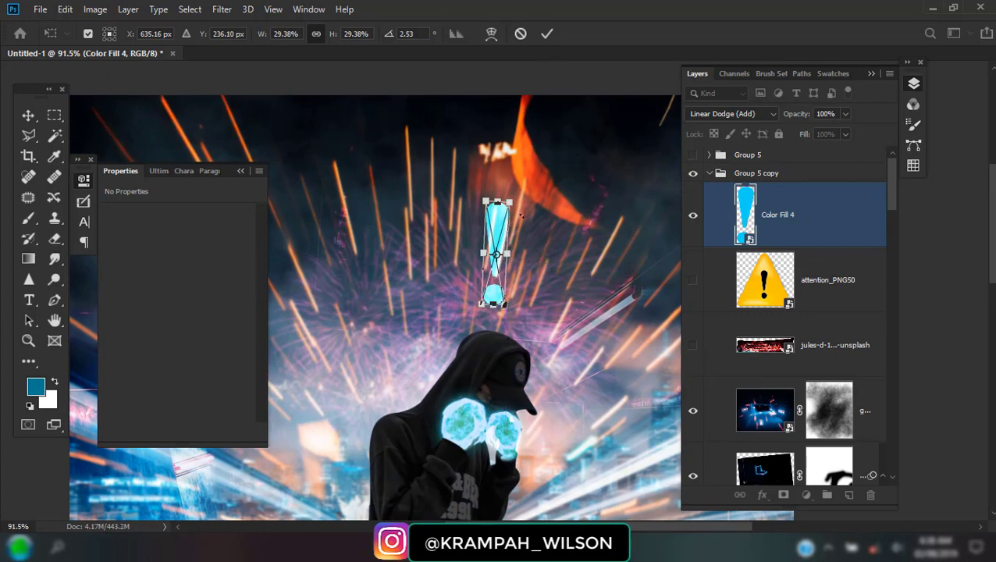
drag(521, 217, 525, 192)
click(547, 34)
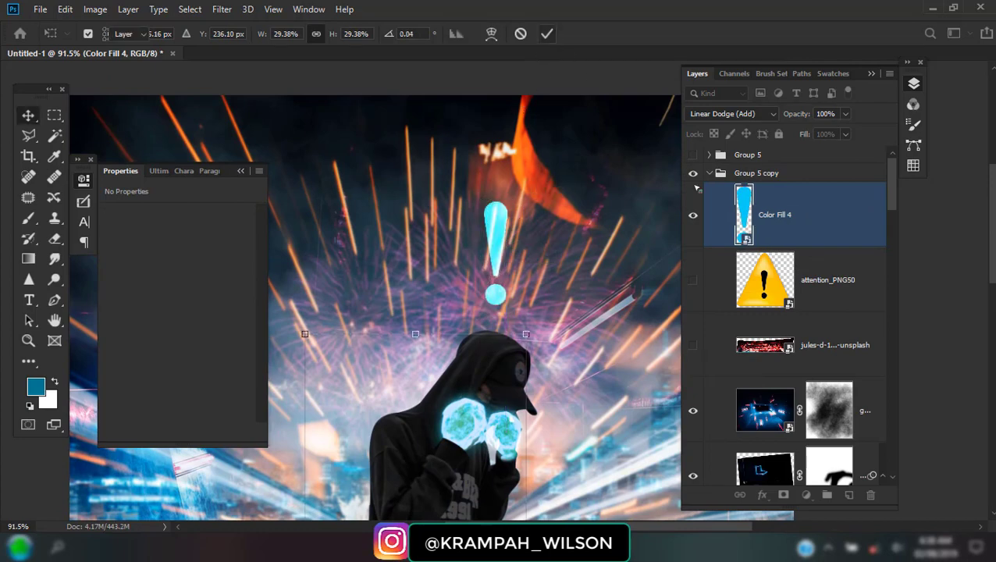
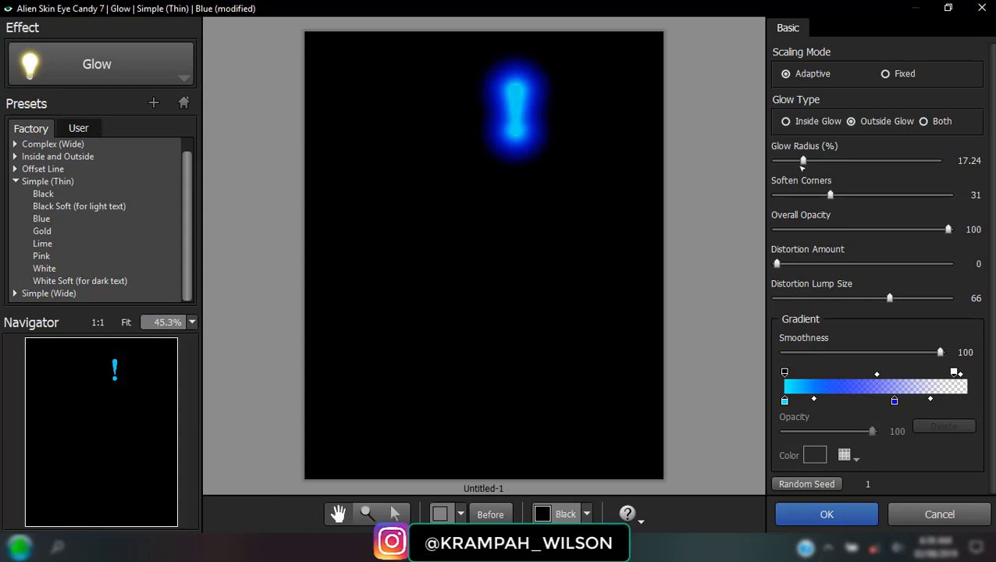
Set the Eye Candy glow radius to about 3.28 and Soften Corners to 10, then apply it.
drag(802, 162, 791, 161)
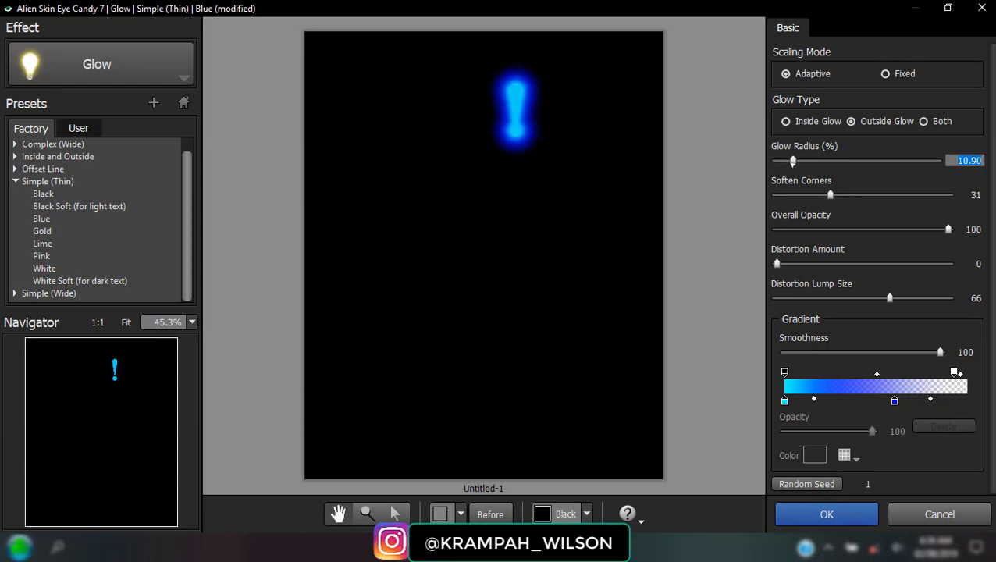
drag(831, 195, 778, 198)
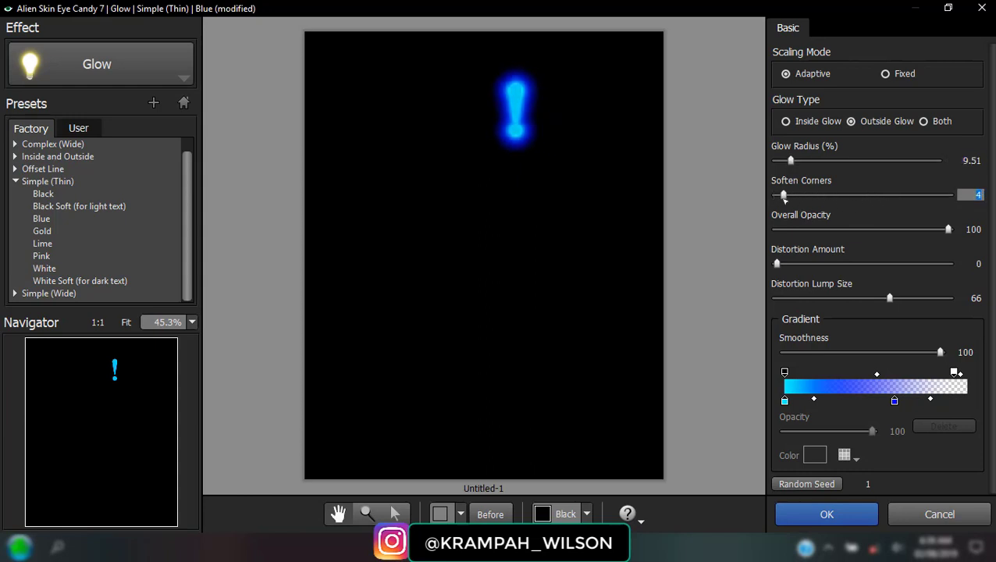
mouse_move(779, 198)
mouse_down()
mouse_move(791, 178)
mouse_move(779, 161)
mouse_up()
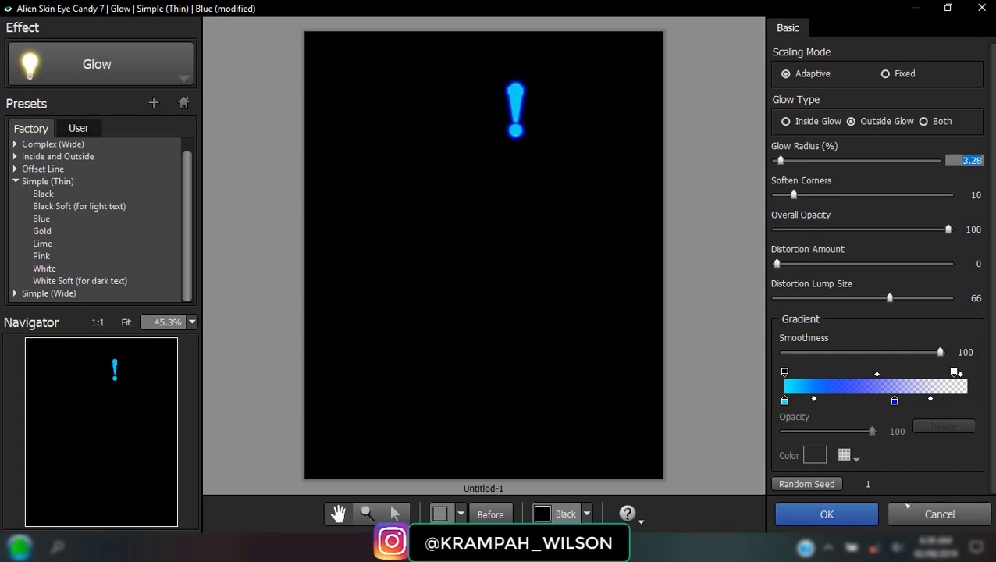
click(863, 515)
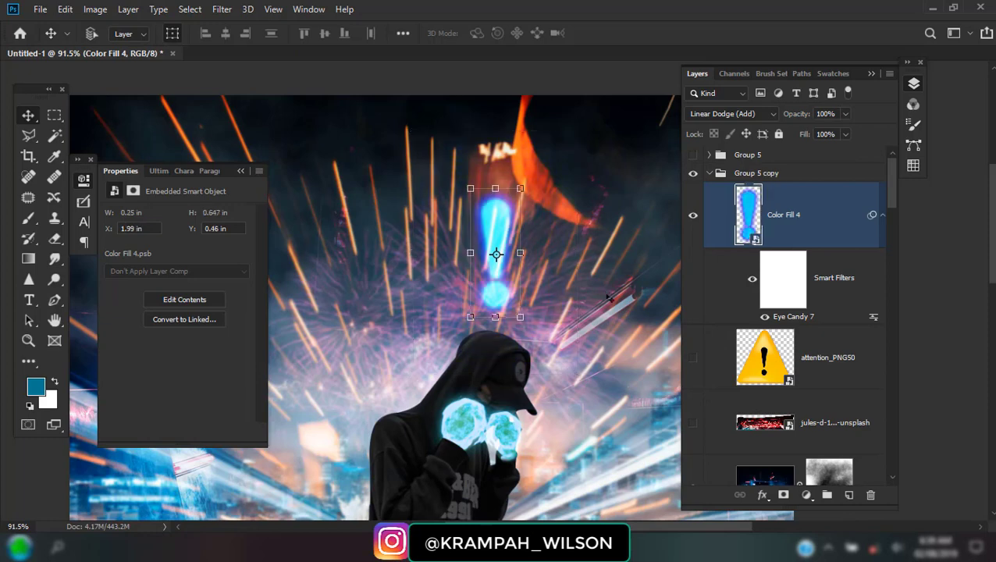
Rotate the Color Fill 4 exclamation mark about -8.7° so it tilts above the man's head.
scroll(608, 297, down, 2)
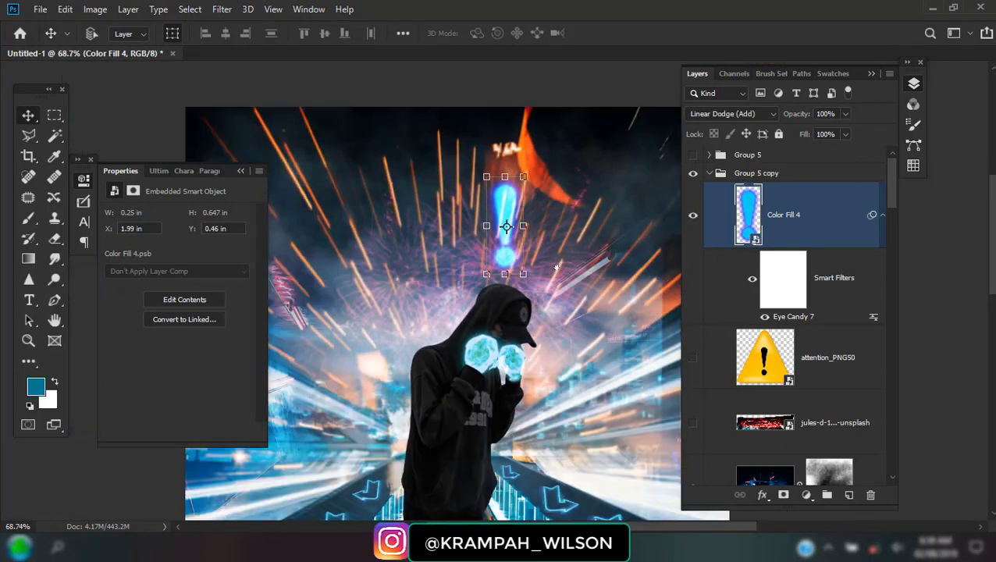
scroll(565, 269, down, 2)
drag(538, 168, 515, 200)
click(547, 34)
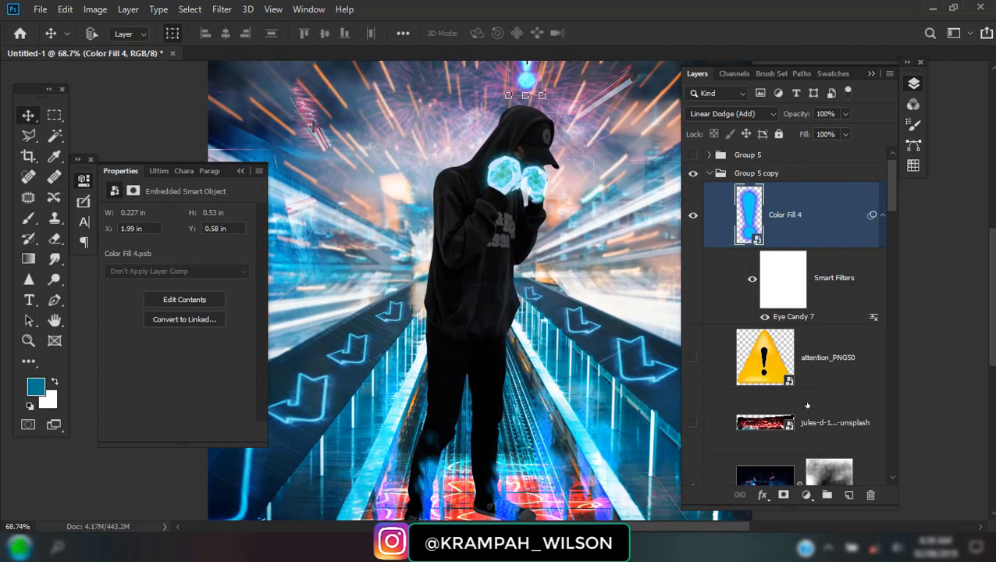
scroll(808, 405, down, 3)
click(802, 266)
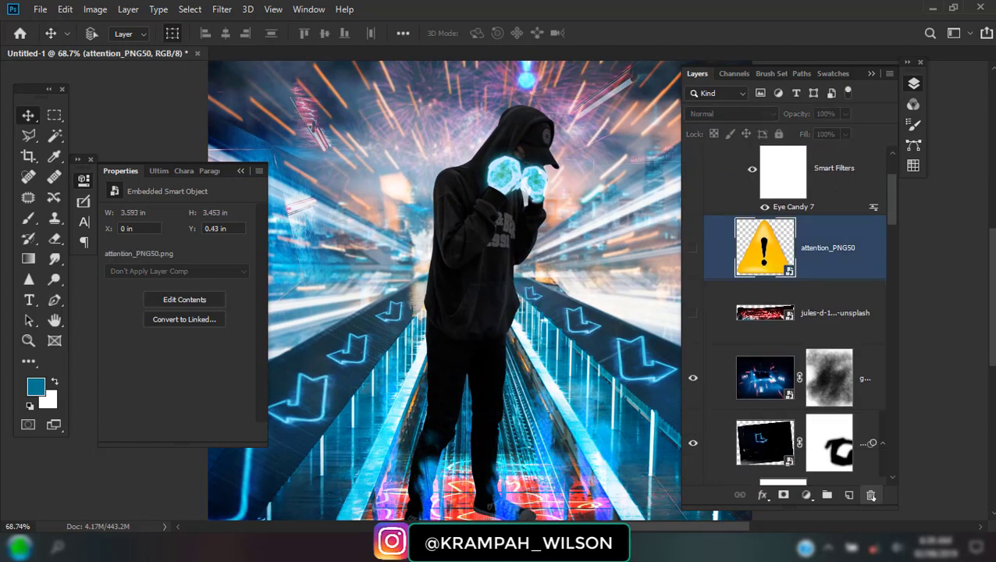
Delete the attention_PNG50 warning sign and show the red light-streak jules layer.
click(871, 495)
click(692, 247)
drag(514, 242, 513, 251)
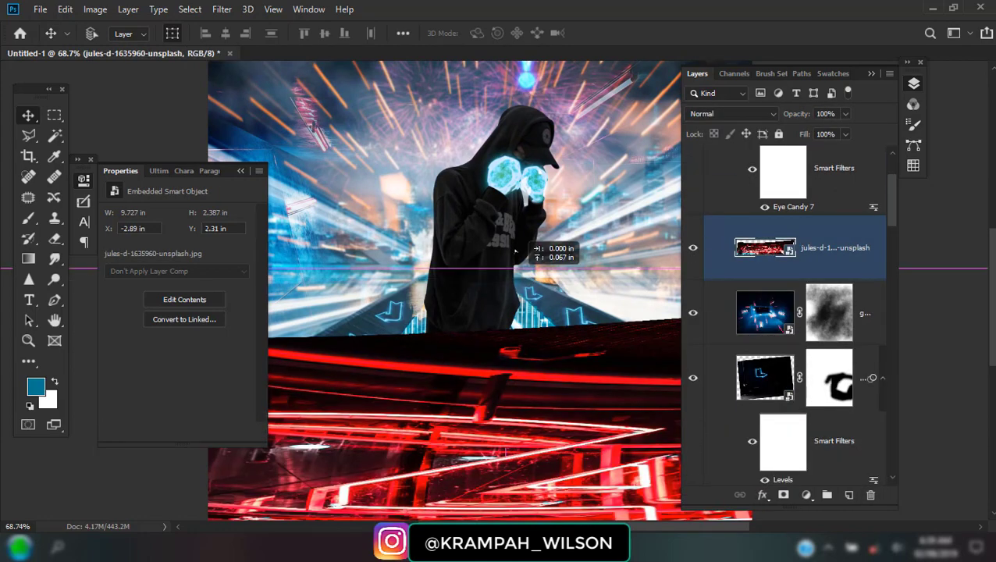
scroll(513, 251, down, 8)
key(ctrl+t)
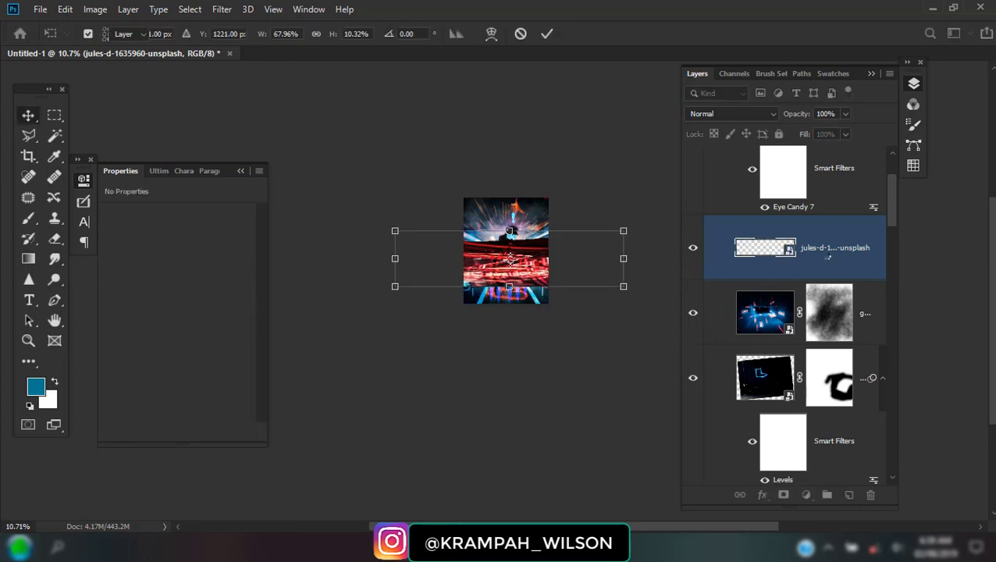
key(Return)
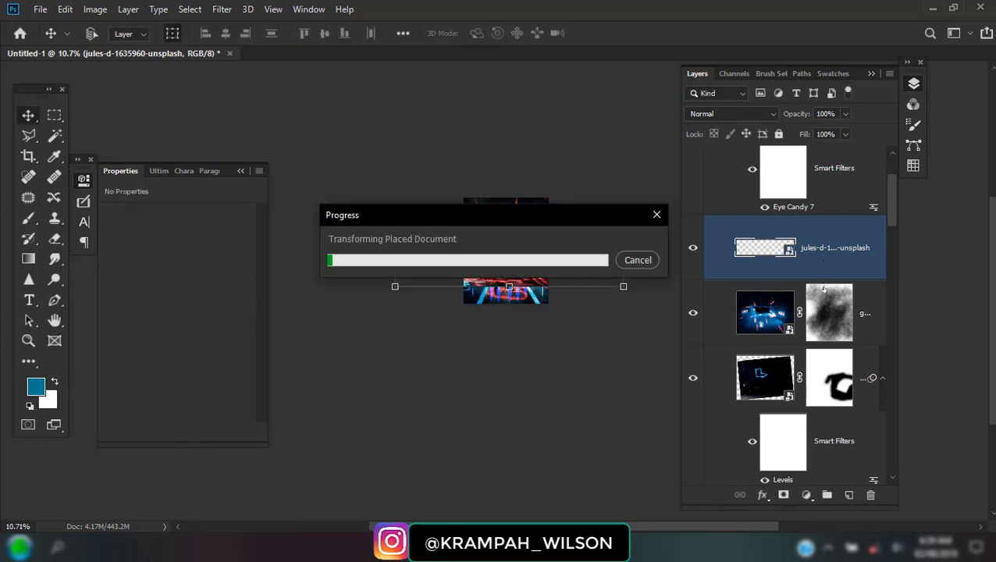
Move the jules layer to the top of the stack and down onto the walkway floor.
drag(826, 266, 832, 534)
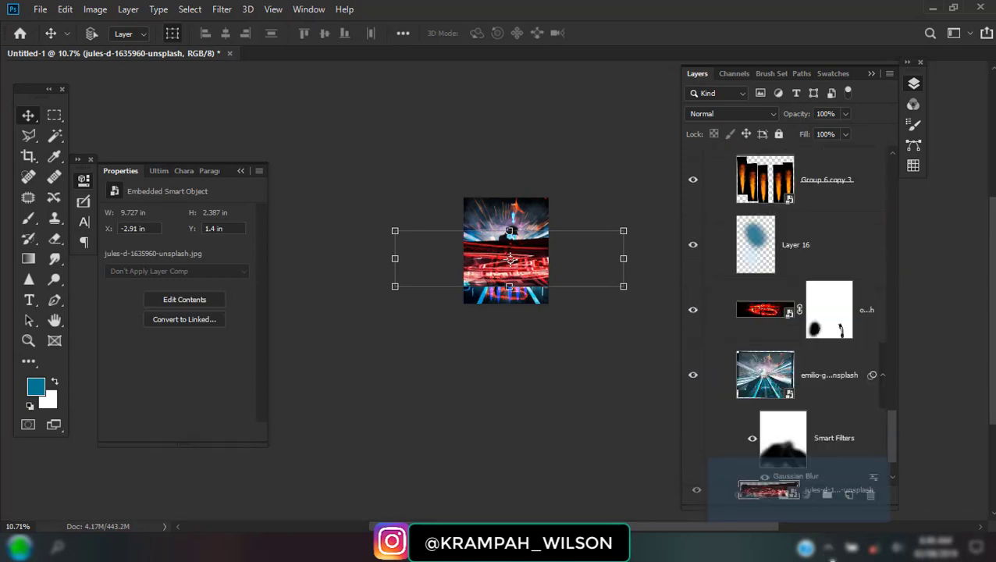
drag(833, 533, 833, 279)
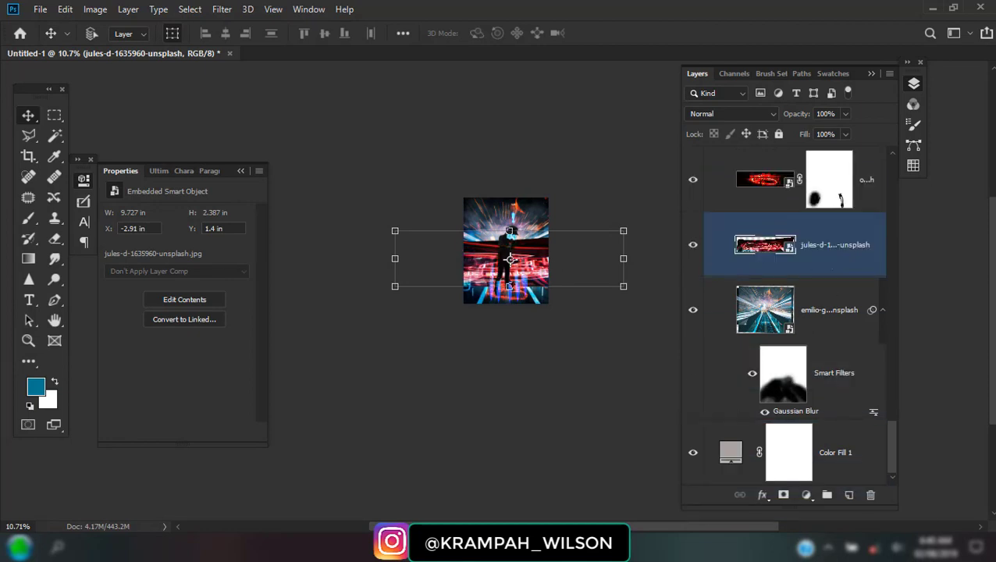
drag(815, 246, 816, 175)
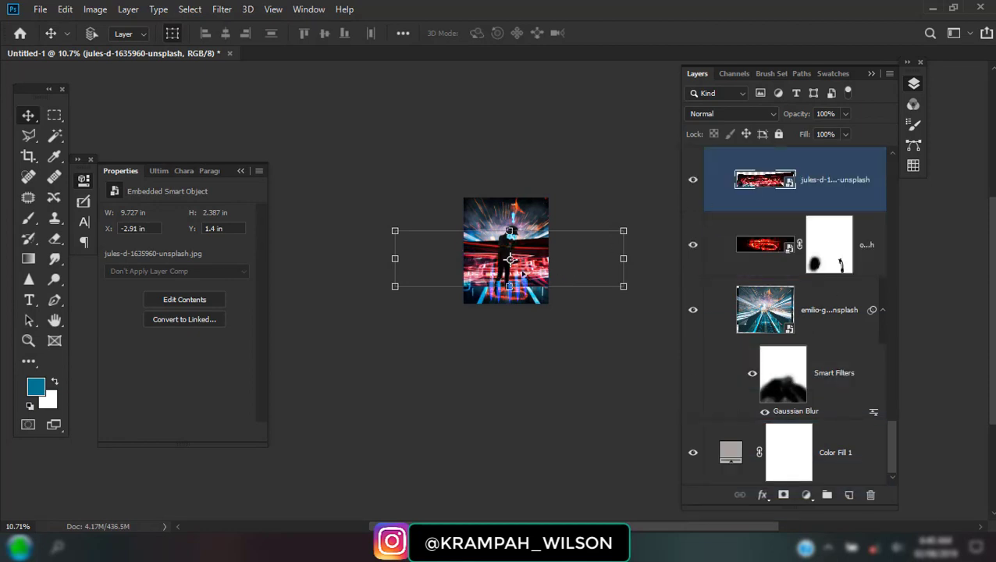
drag(518, 269, 520, 315)
drag(622, 286, 589, 287)
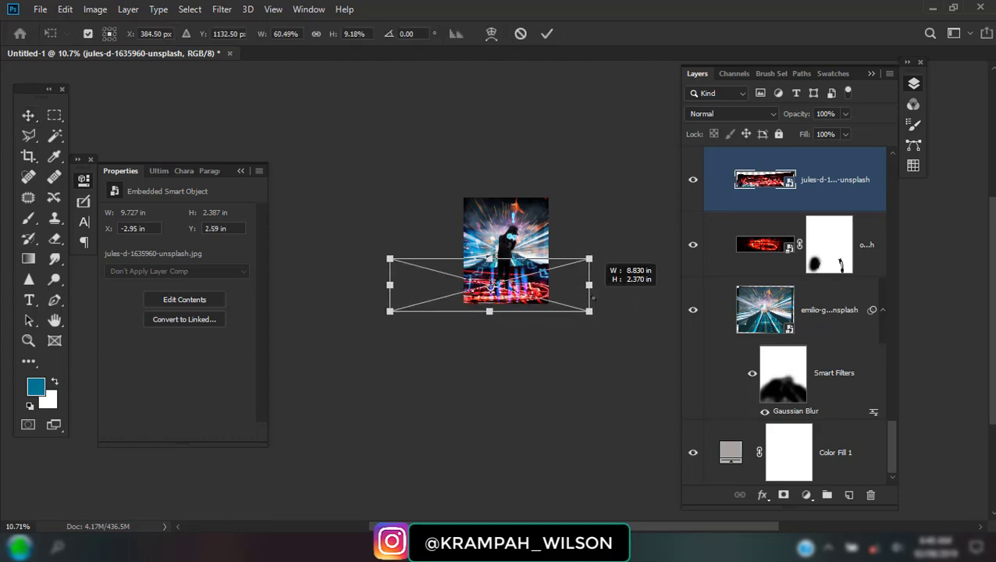
key(Escape)
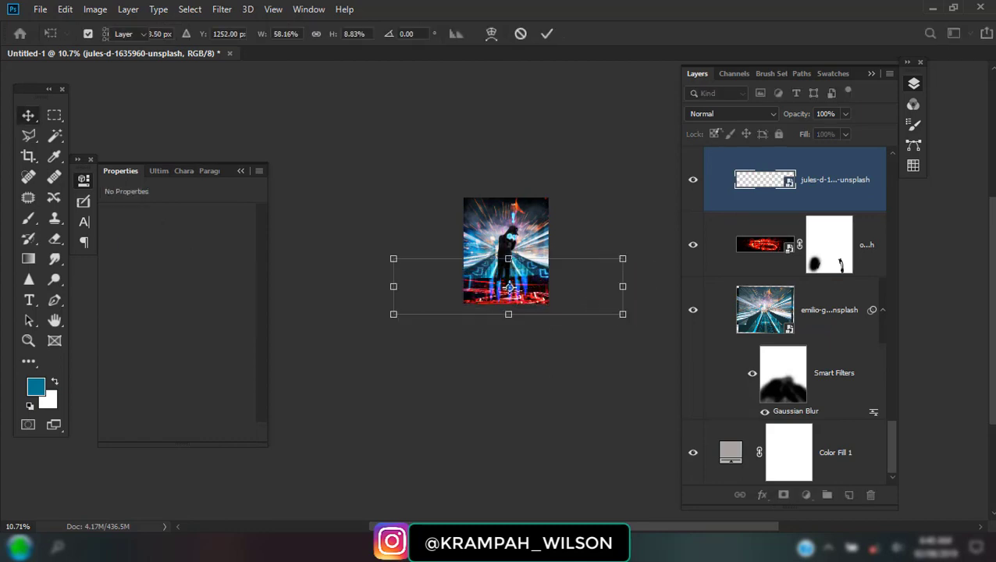
Transform the light-streak layer and set its blend mode to Screen.
click(730, 113)
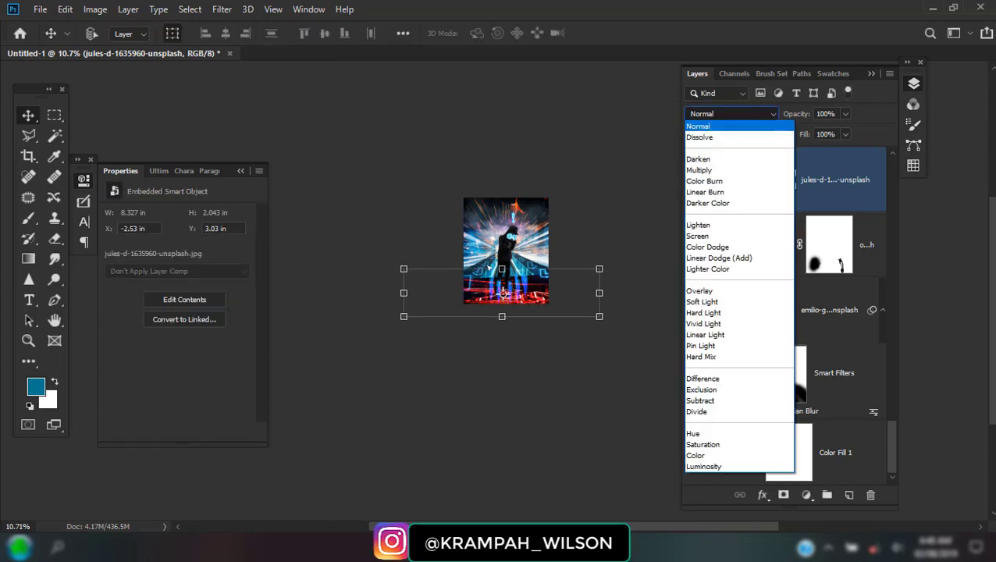
click(587, 29)
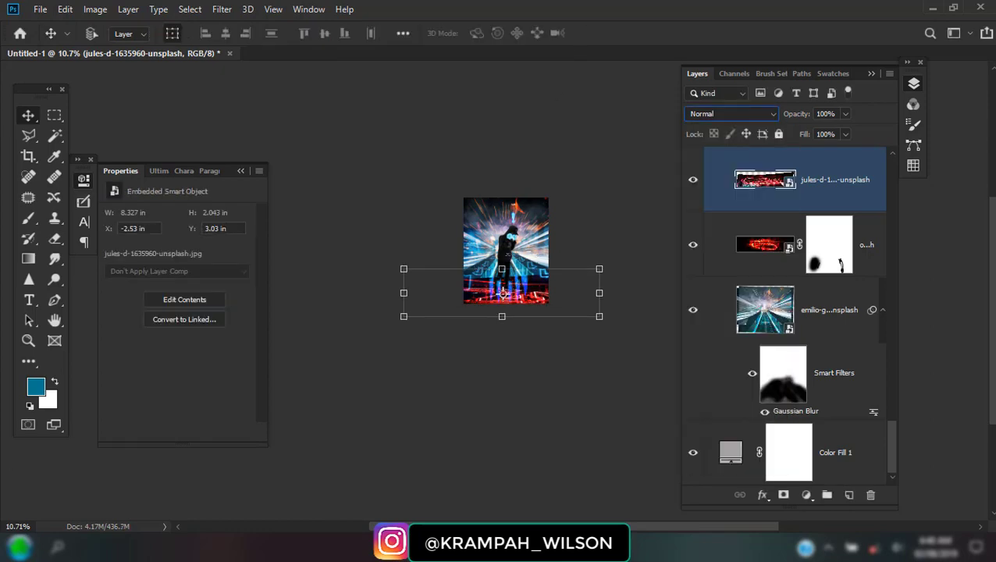
key(ctrl+t)
scroll(506, 254, up, 5)
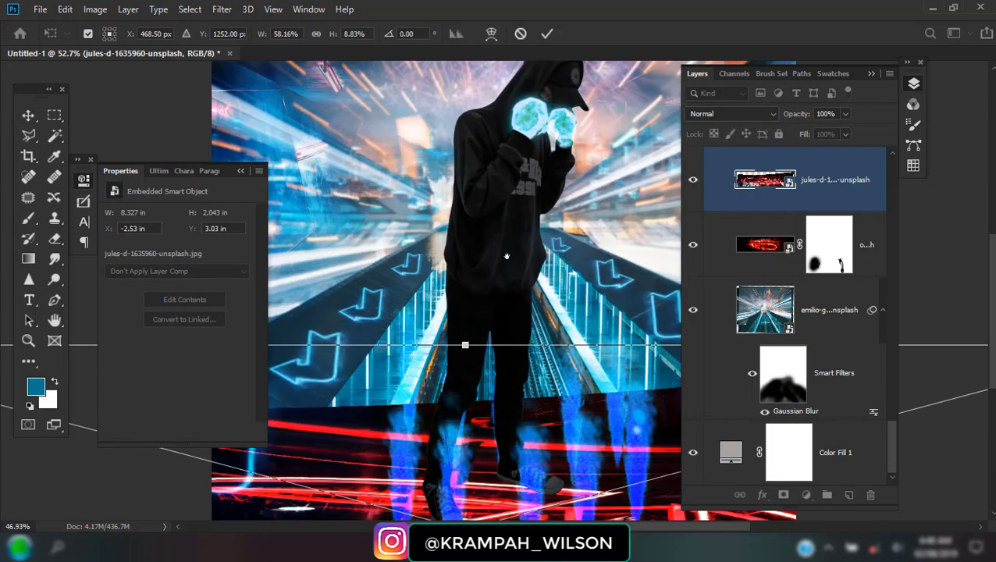
scroll(506, 255, down, 1)
click(729, 113)
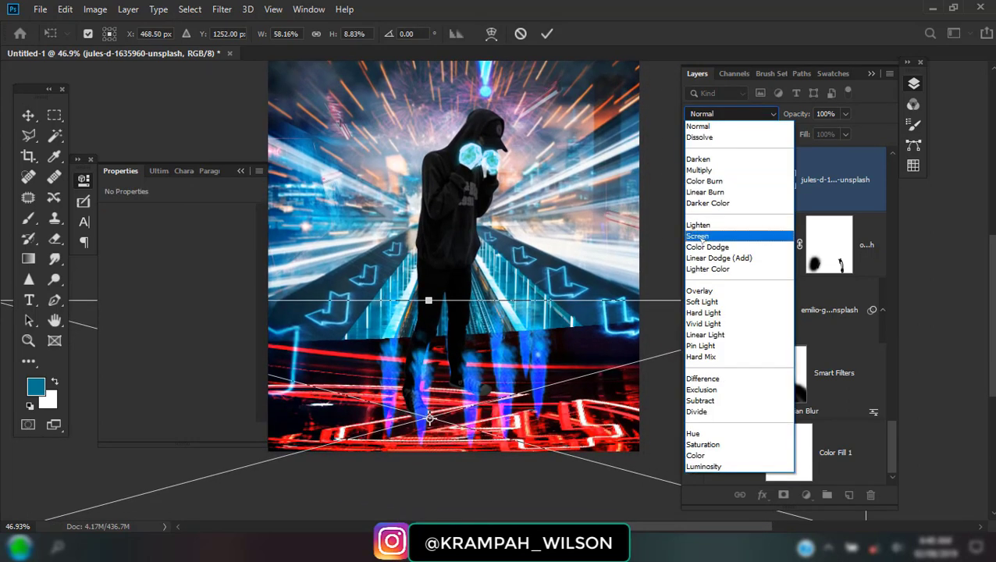
click(699, 236)
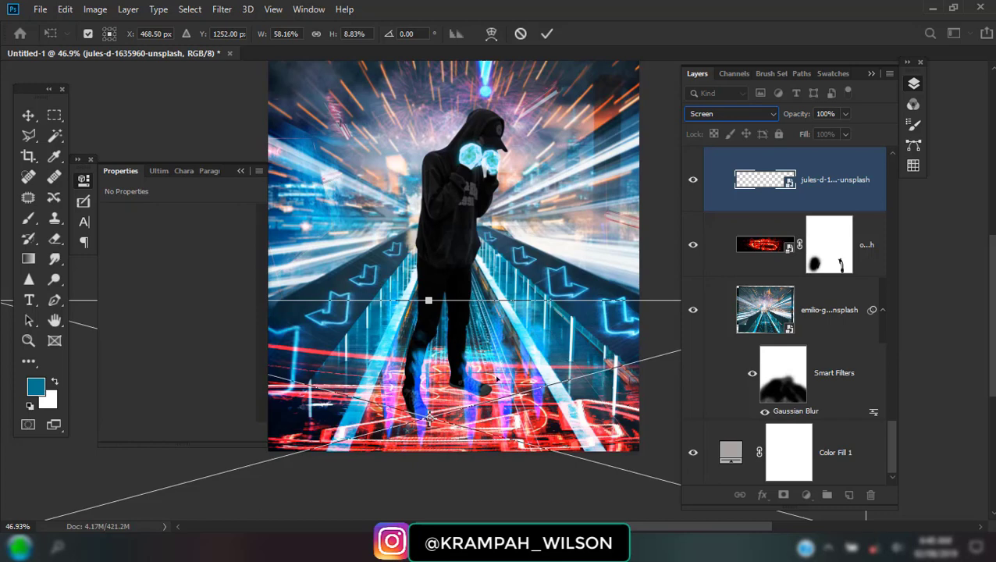
Commit the squashed 33.13% × 5.04% floor ring and add a layer mask to it.
scroll(493, 365, down, 5)
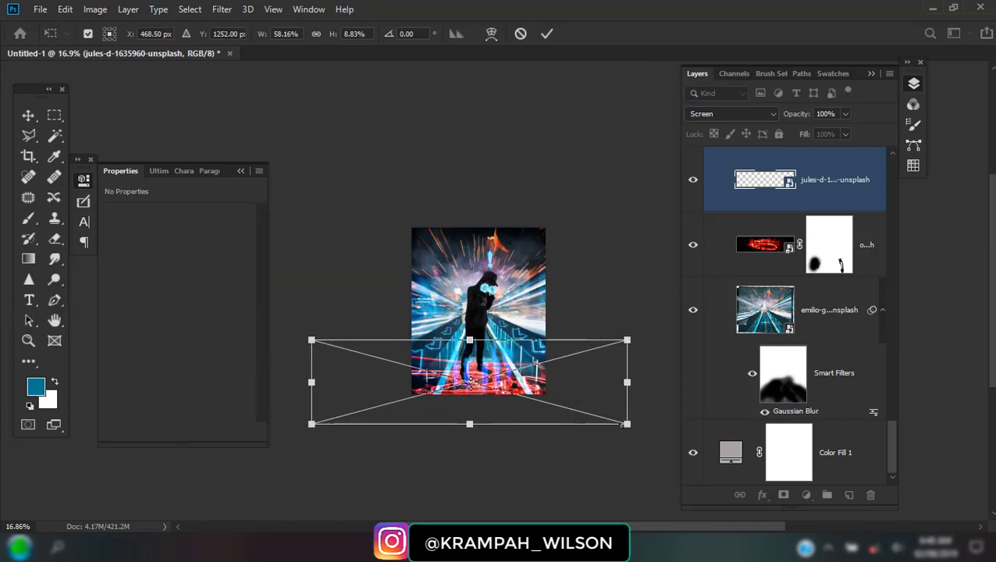
mouse_move(627, 424)
mouse_down()
mouse_move(494, 388)
mouse_move(531, 389)
mouse_up()
key(Escape)
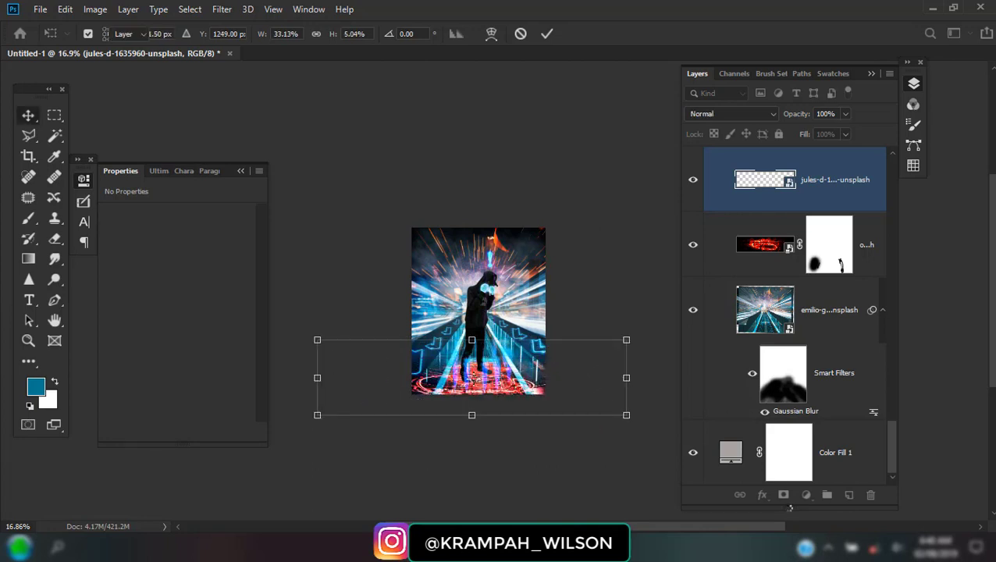
key(Return)
key(shift+alt+s)
click(784, 495)
Set up a black soft round brush at 137 px with 0% hardness.
key(d)
key(b)
key(ctrl+0)
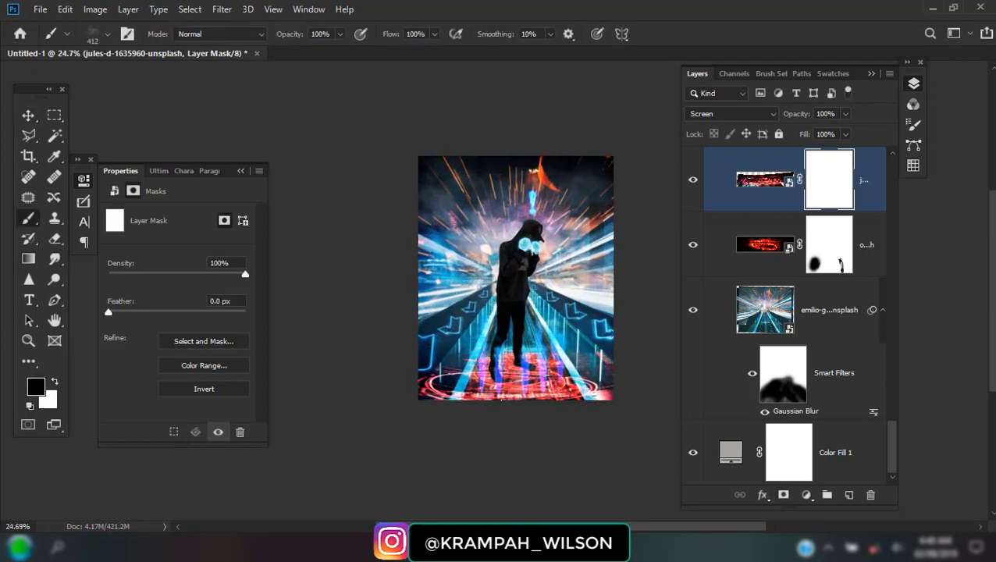
scroll(501, 398, up, 3)
right_click(524, 141)
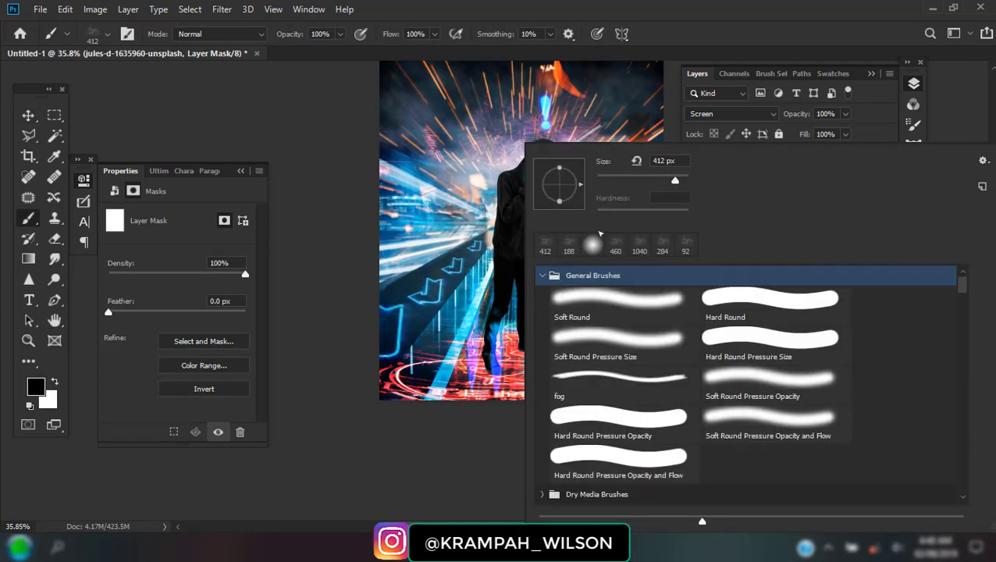
click(615, 177)
key(Return)
scroll(444, 199, up, 2)
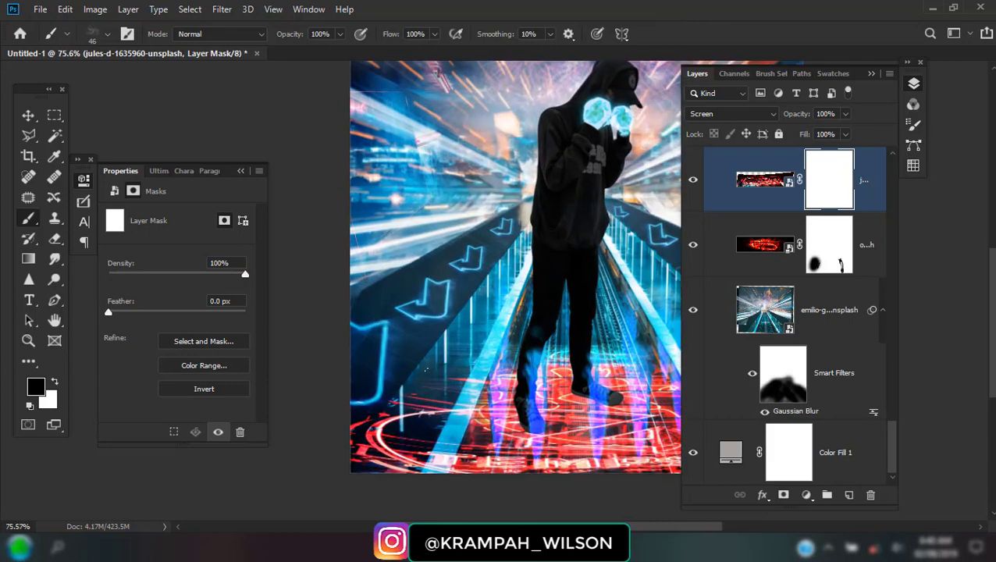
scroll(444, 199, up, 2)
right_click(461, 145)
click(585, 180)
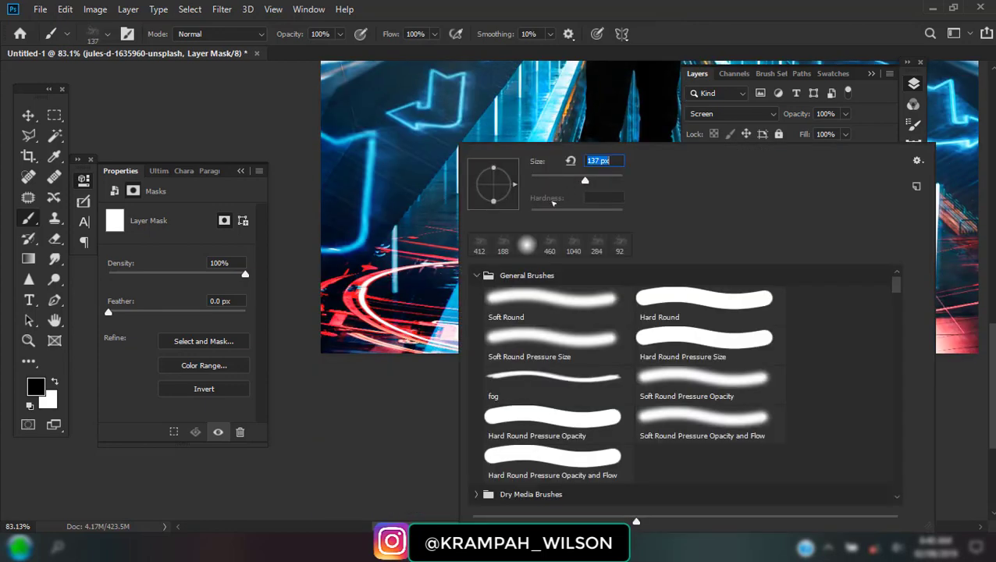
click(534, 254)
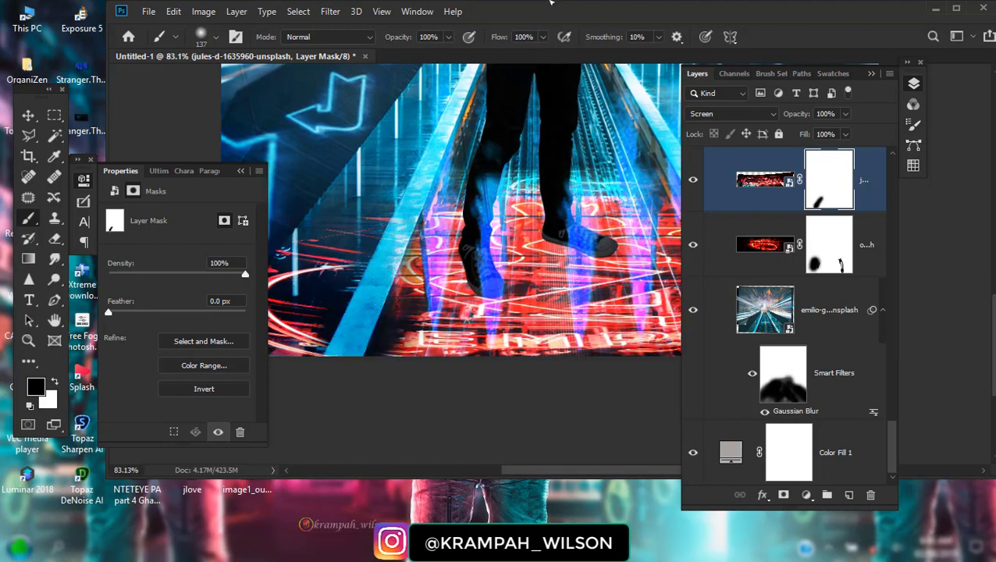
Paint the jules mask over the lower walkway to hide the red streaks around the feet.
double_click(550, 3)
scroll(478, 245, left, 3)
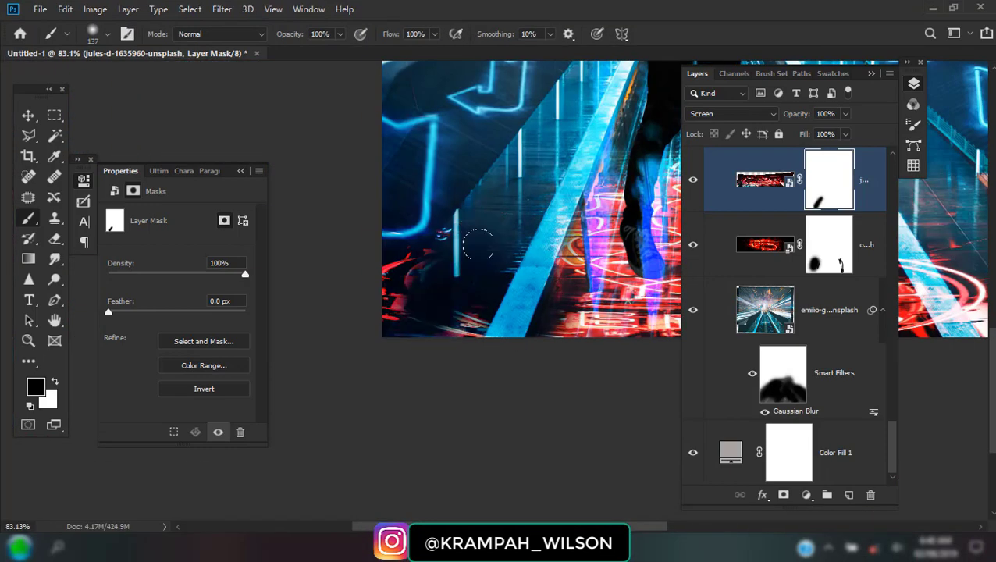
mouse_move(630, 197)
mouse_down()
mouse_move(384, 244)
mouse_move(156, 88)
mouse_up()
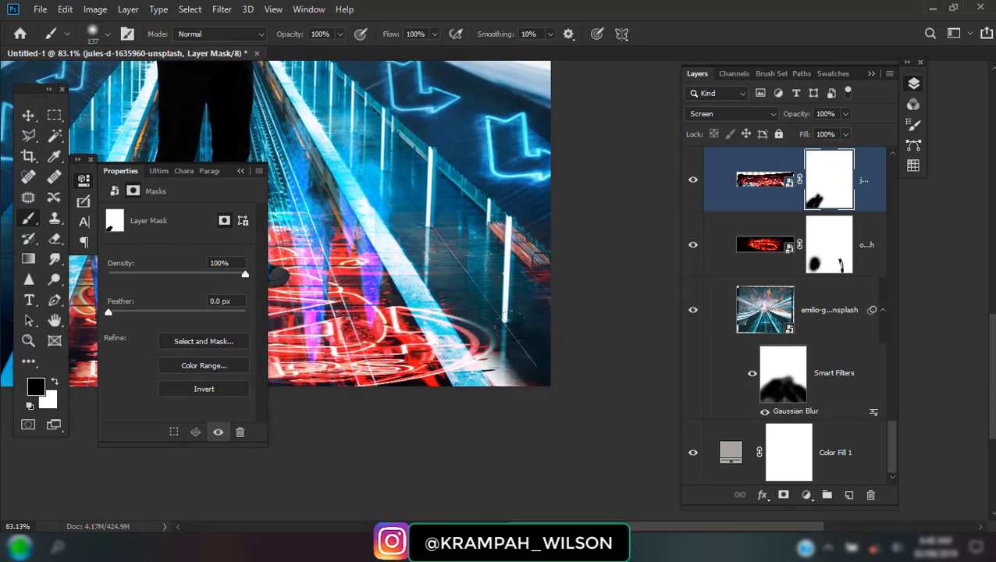
mouse_move(512, 318)
mouse_down()
mouse_move(479, 347)
mouse_move(503, 360)
mouse_up()
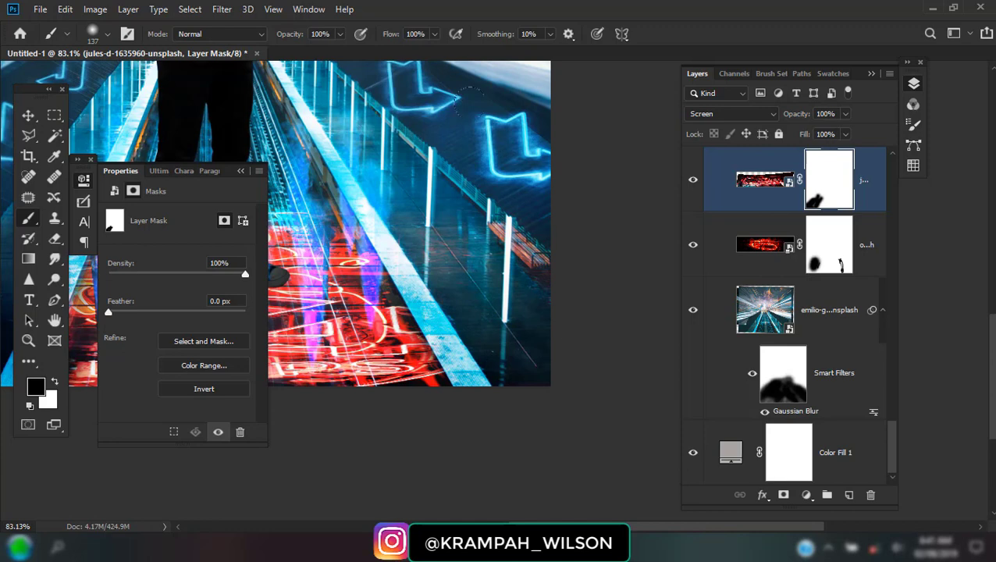
scroll(463, 259, down, 5)
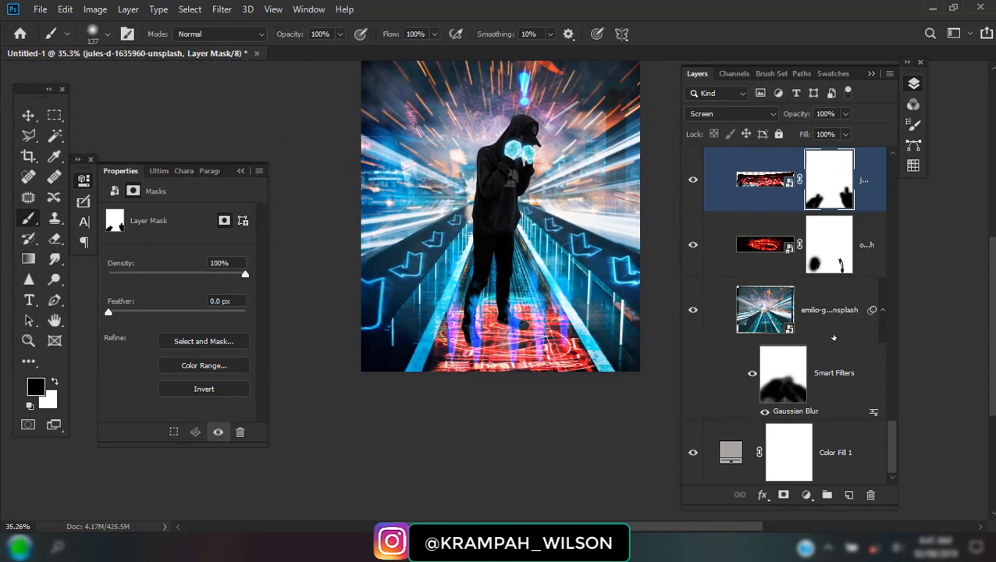
click(833, 337)
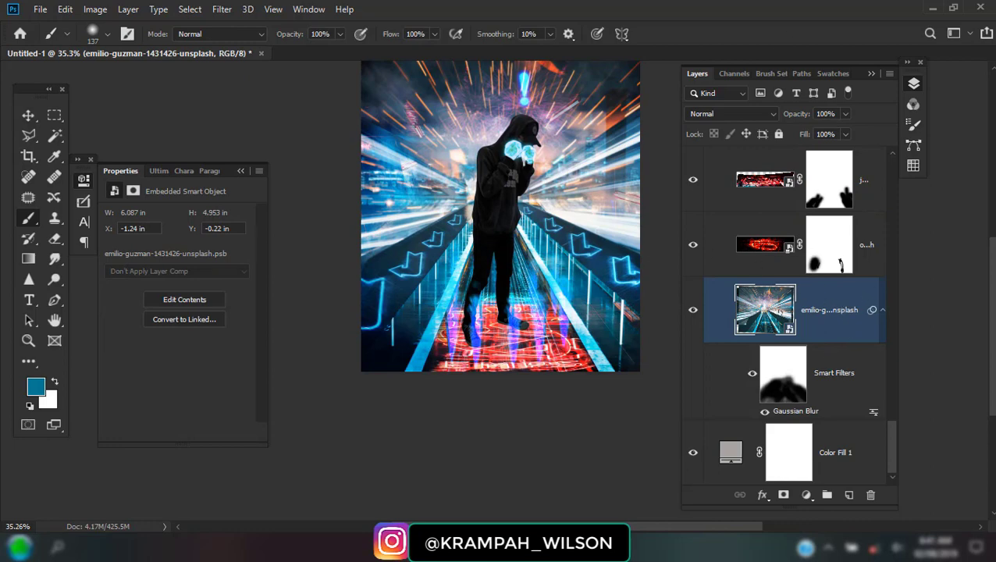
Select Group 6 copy 3 and turn its glow back on.
scroll(788, 312, up, 2)
scroll(788, 312, up, 3)
scroll(789, 313, up, 2)
click(801, 295)
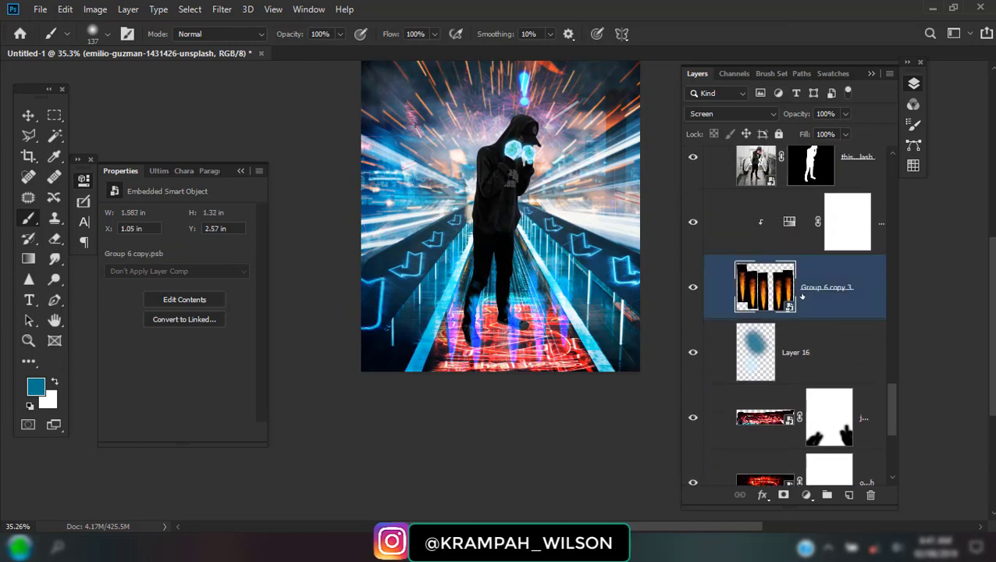
click(693, 287)
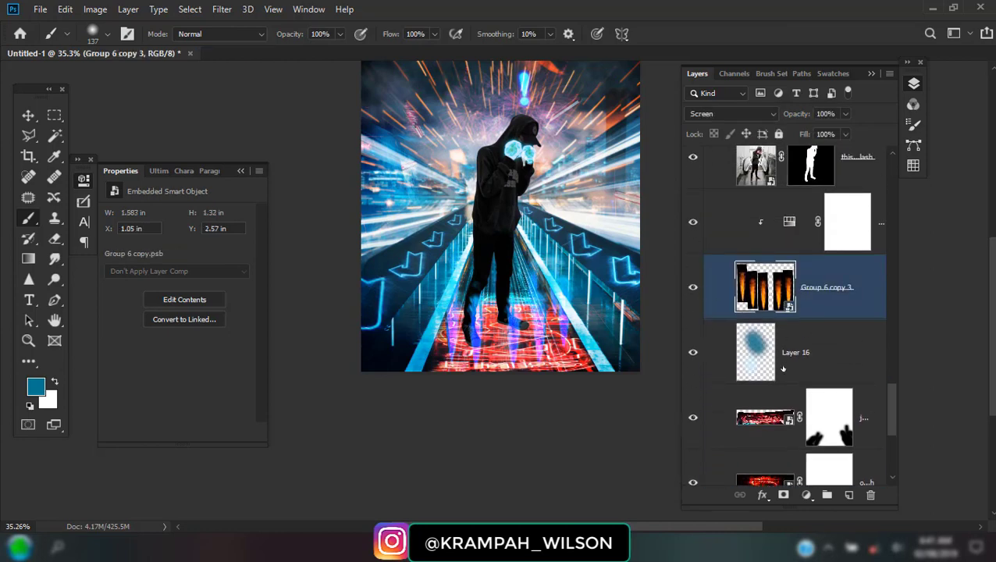
scroll(783, 367, down, 2)
scroll(783, 367, down, 1)
scroll(782, 365, down, 1)
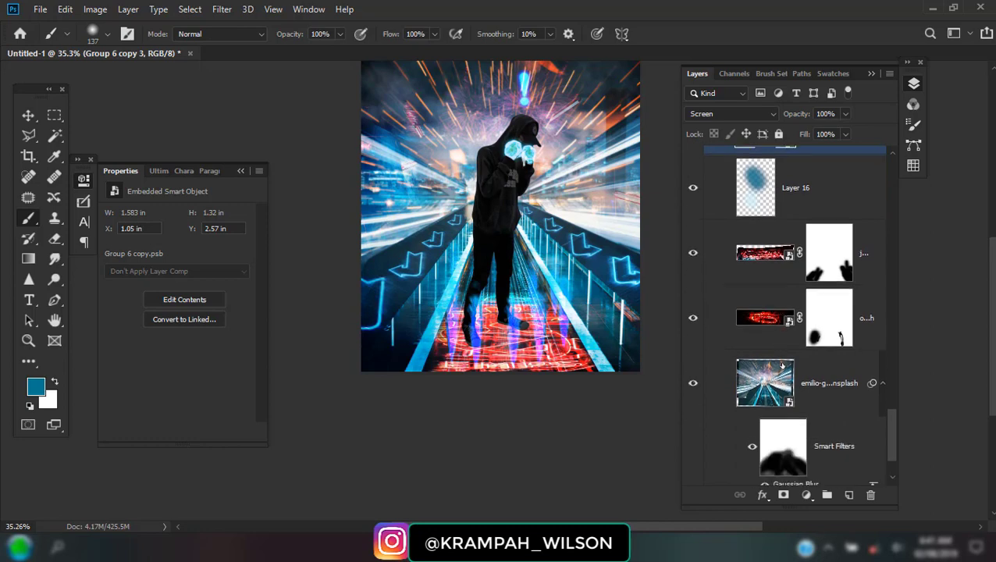
scroll(783, 358, up, 1)
scroll(781, 355, up, 2)
scroll(777, 353, up, 2)
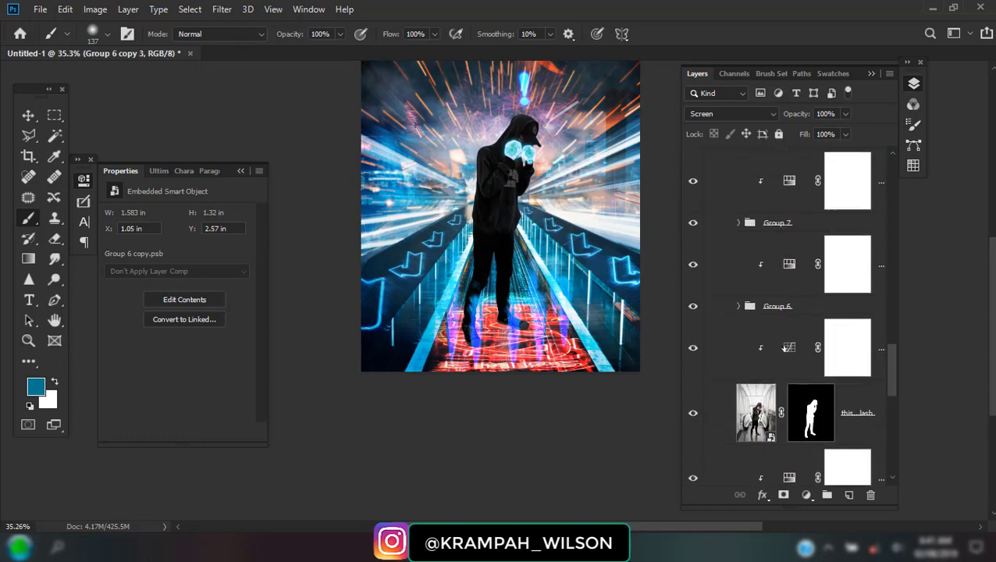
scroll(774, 350, up, 1)
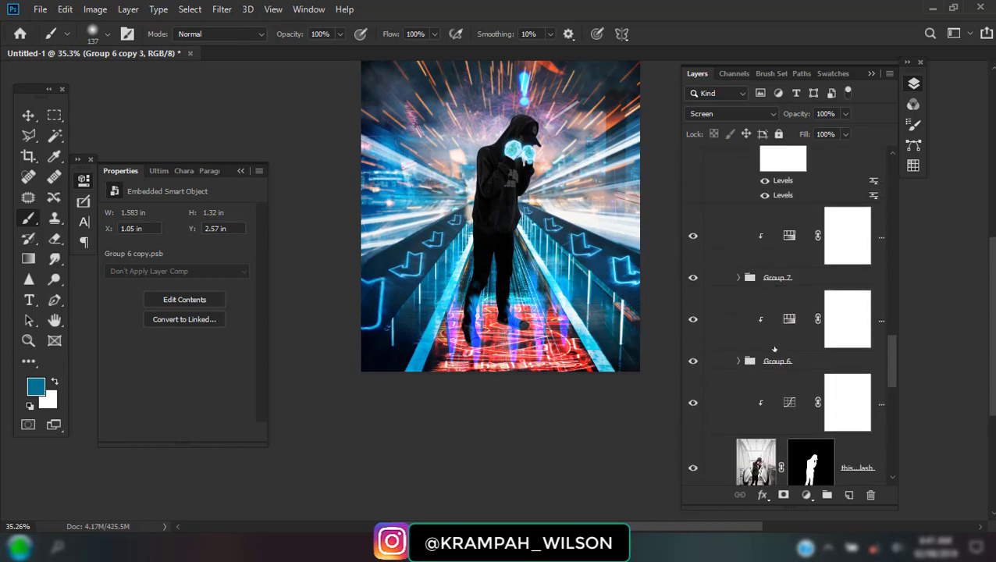
Toggle Group 7, expand Group 6 and select its Group 6 copy 2 layer.
click(693, 278)
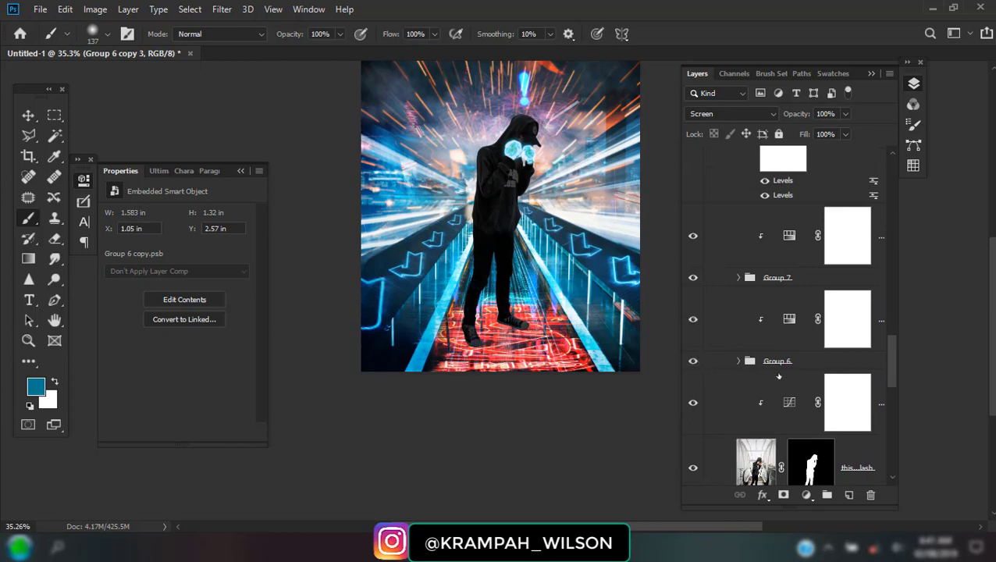
click(781, 362)
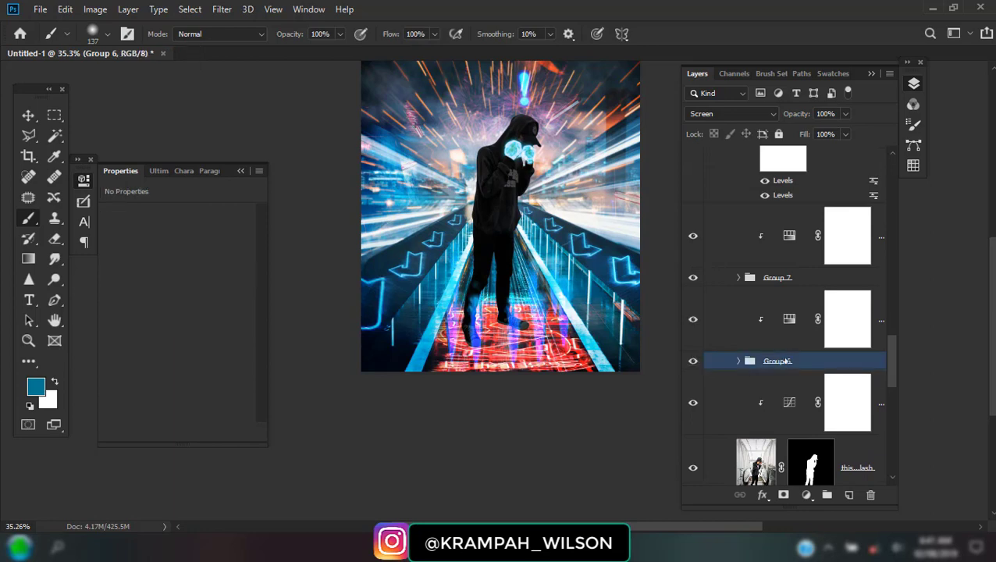
click(739, 362)
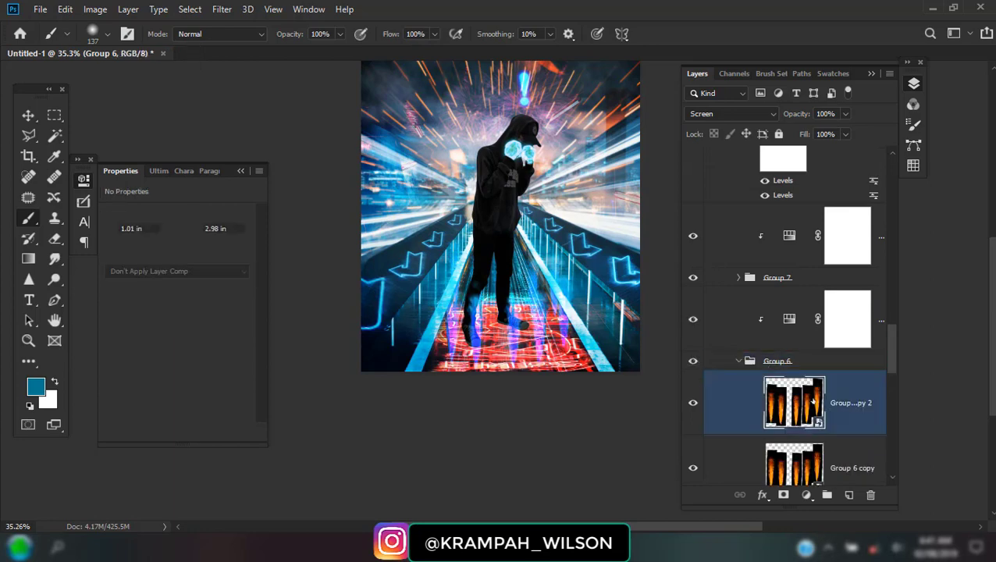
click(789, 396)
scroll(530, 281, up, 5)
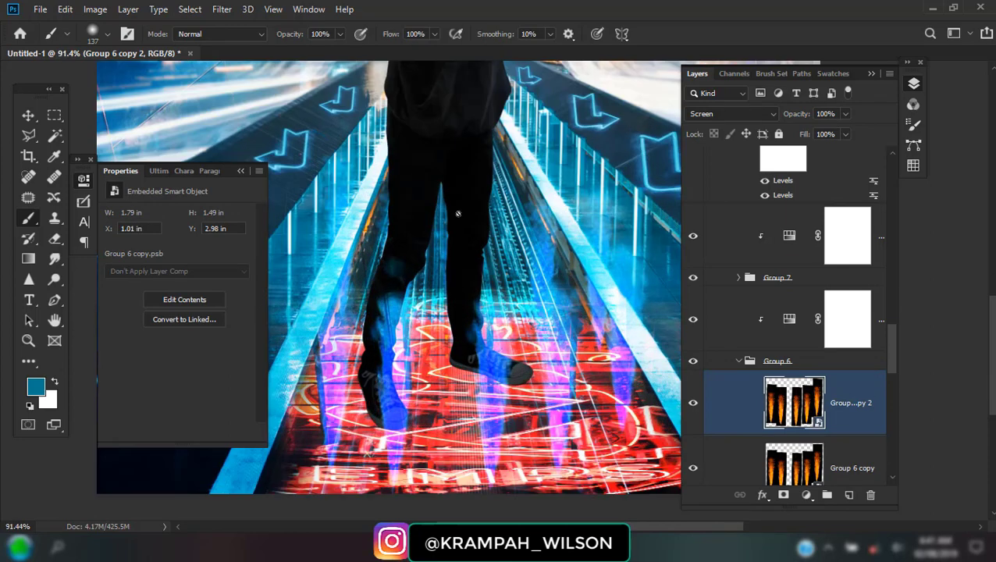
Apply Levels to Group 6 copy 2 with input levels 0, 0.31 and 229.
click(94, 9)
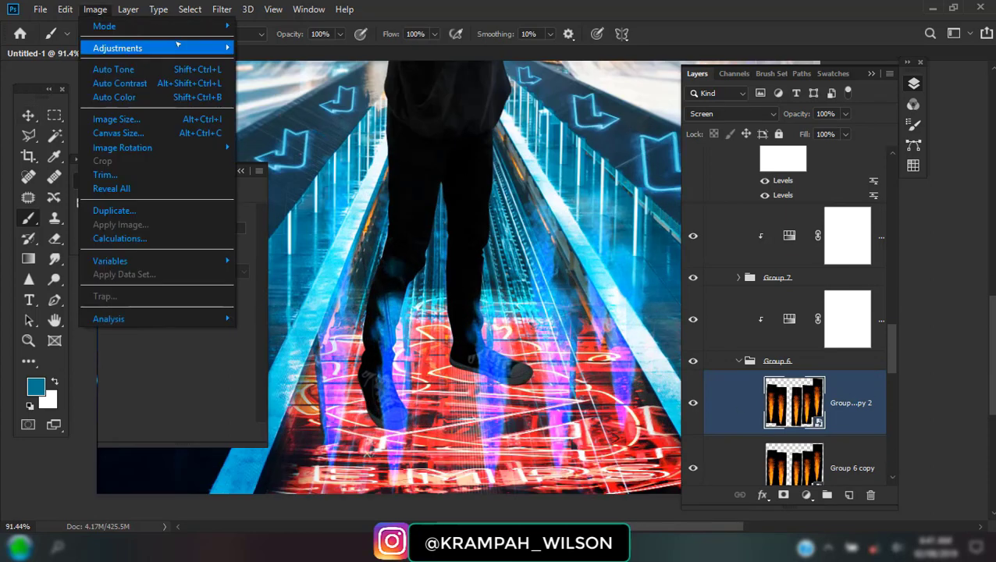
click(262, 62)
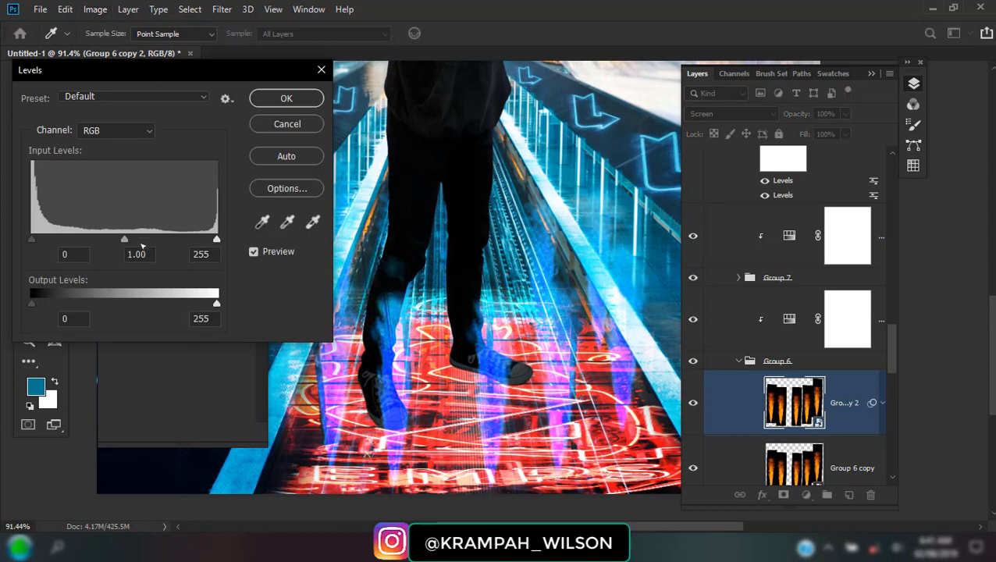
mouse_move(124, 239)
mouse_down()
mouse_move(92, 239)
mouse_move(198, 241)
mouse_up()
click(286, 98)
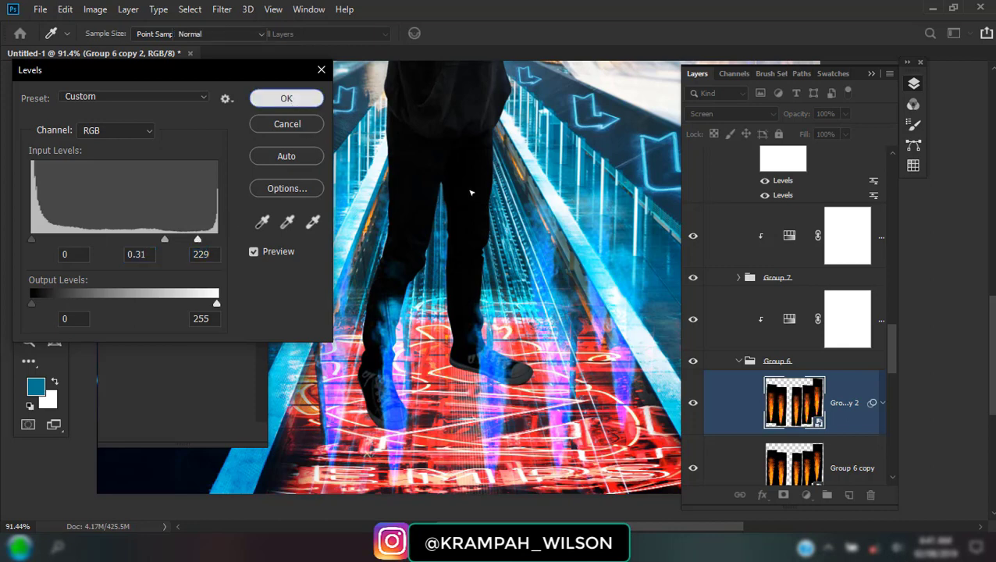
Collapse Group 6 in the Layers panel.
click(735, 364)
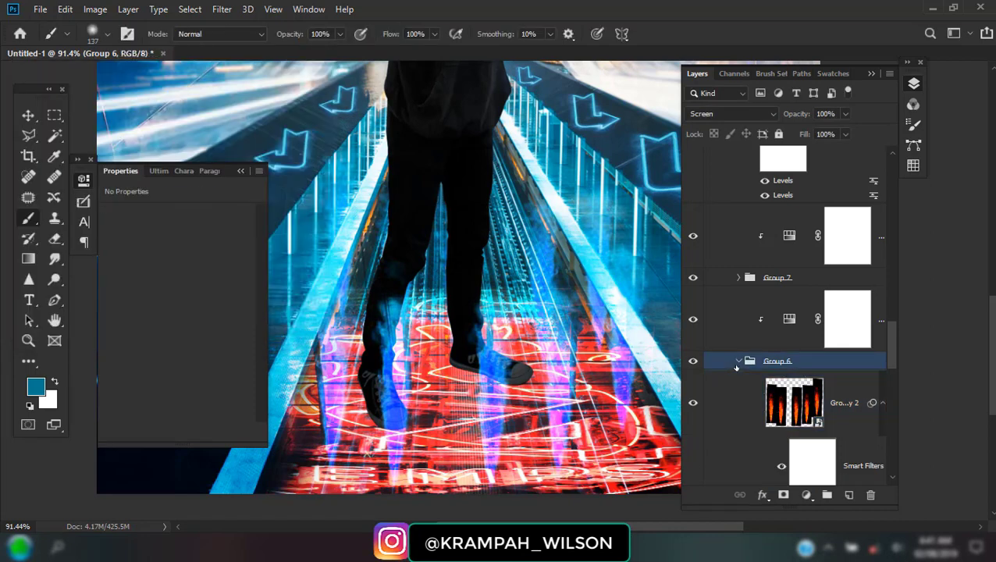
scroll(739, 359, down, 1)
click(740, 342)
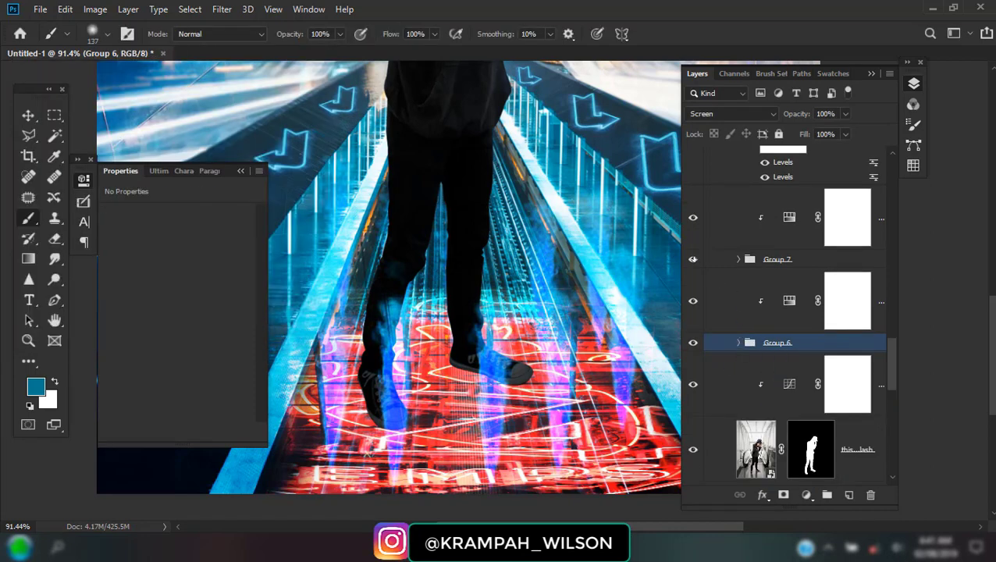
scroll(770, 297, up, 2)
scroll(771, 295, up, 2)
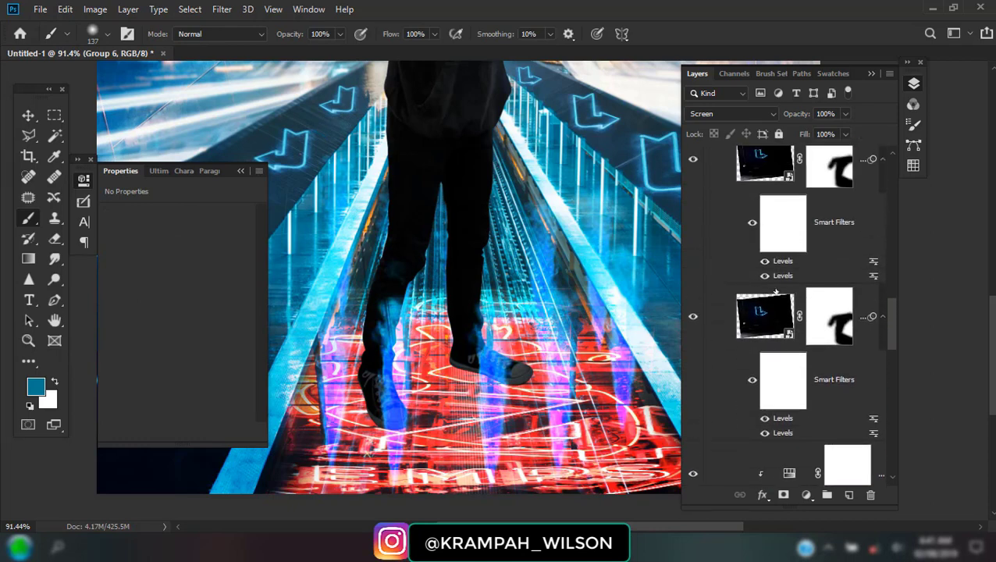
scroll(773, 294, up, 2)
scroll(776, 291, up, 2)
scroll(776, 291, up, 2)
scroll(776, 291, up, 2)
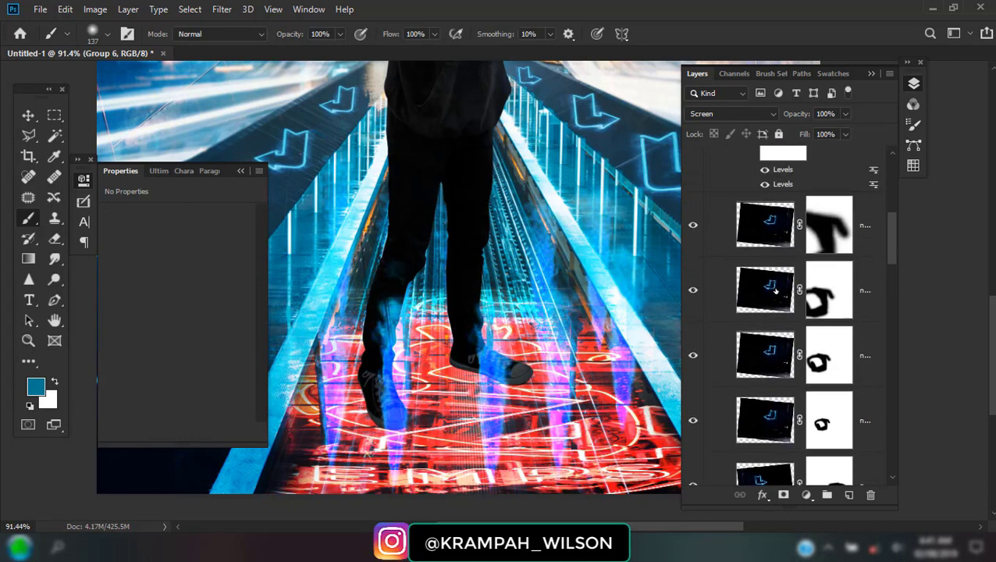
scroll(776, 290, up, 2)
scroll(776, 289, up, 2)
scroll(776, 289, up, 2)
Select the masked nathan-dumlao smart-object copies, including copies 4, 3 and 2.
click(773, 297)
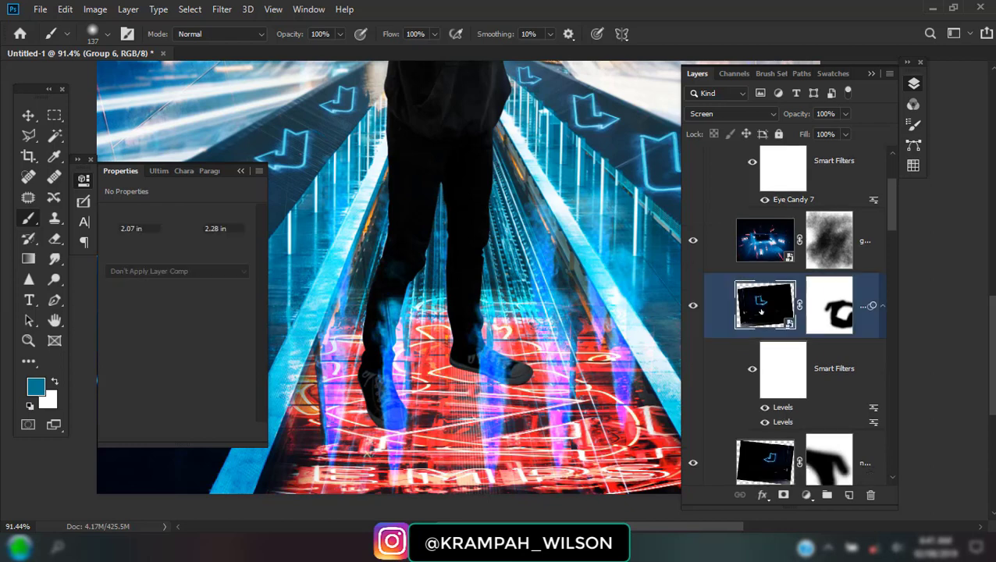
scroll(770, 328, up, 2)
scroll(765, 357, up, 2)
scroll(765, 357, down, 2)
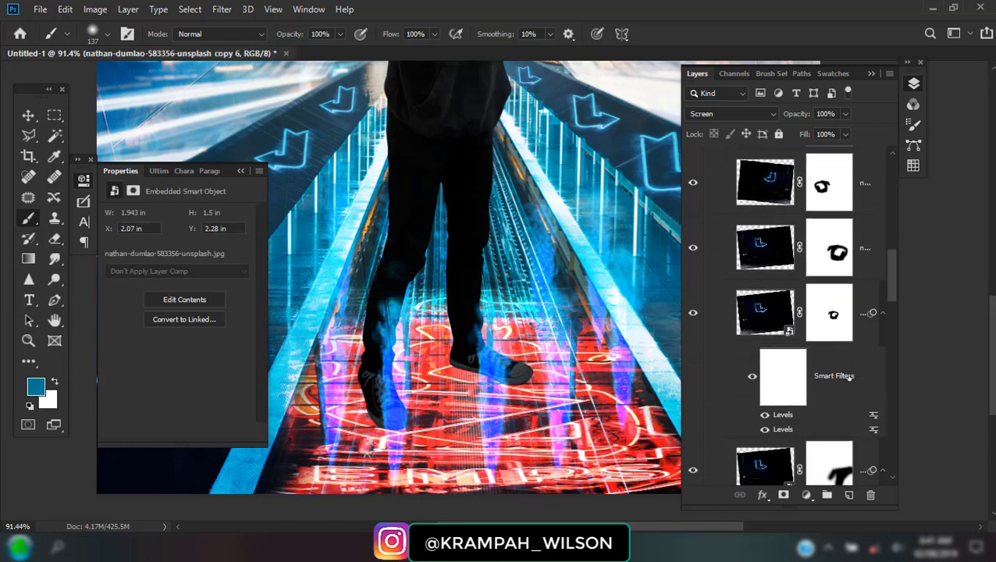
click(864, 337)
scroll(862, 343, down, 1)
scroll(859, 351, down, 1)
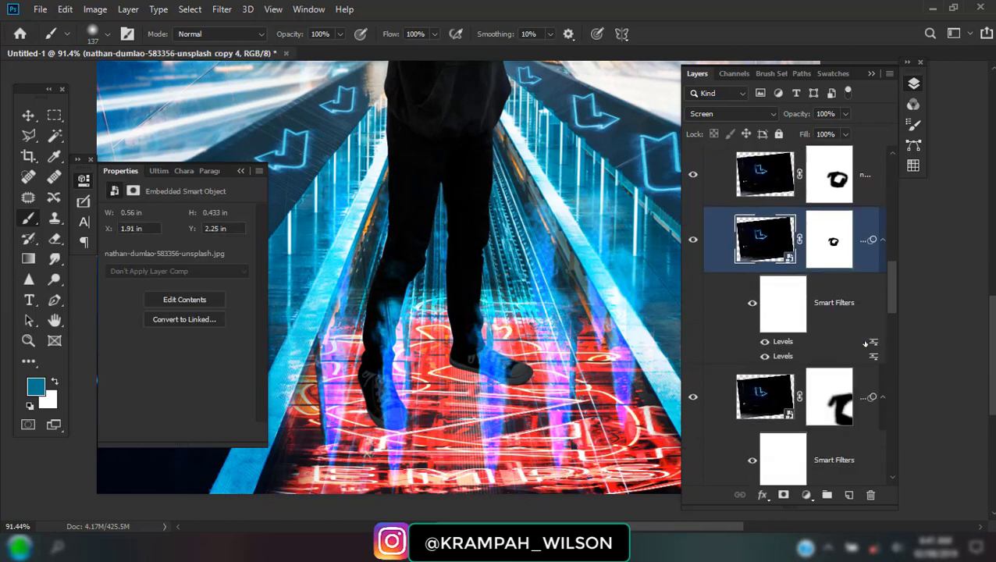
scroll(851, 378, down, 1)
scroll(851, 378, down, 1)
click(855, 337)
scroll(854, 354, down, 2)
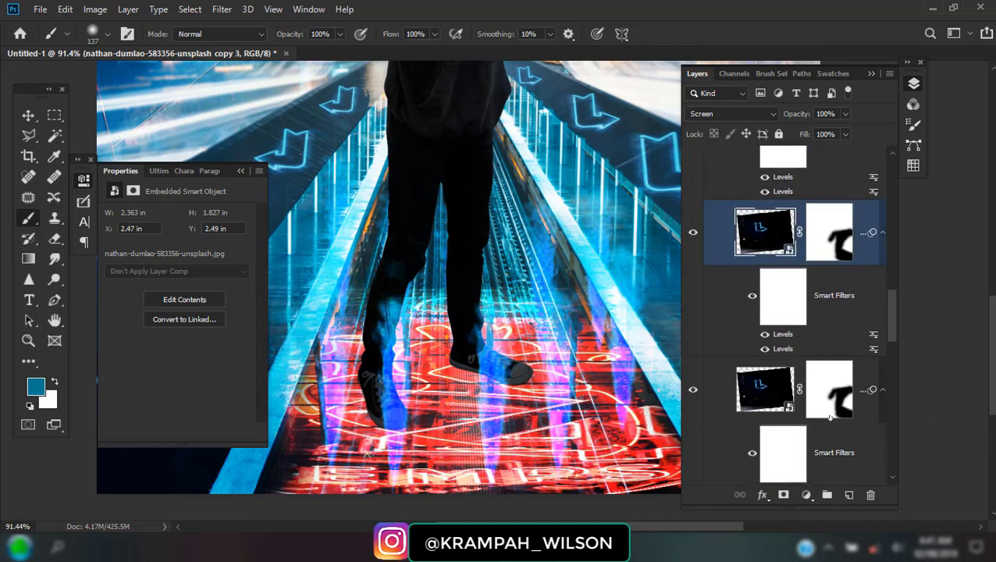
scroll(829, 411, down, 2)
click(859, 313)
scroll(866, 309, up, 2)
scroll(878, 301, up, 2)
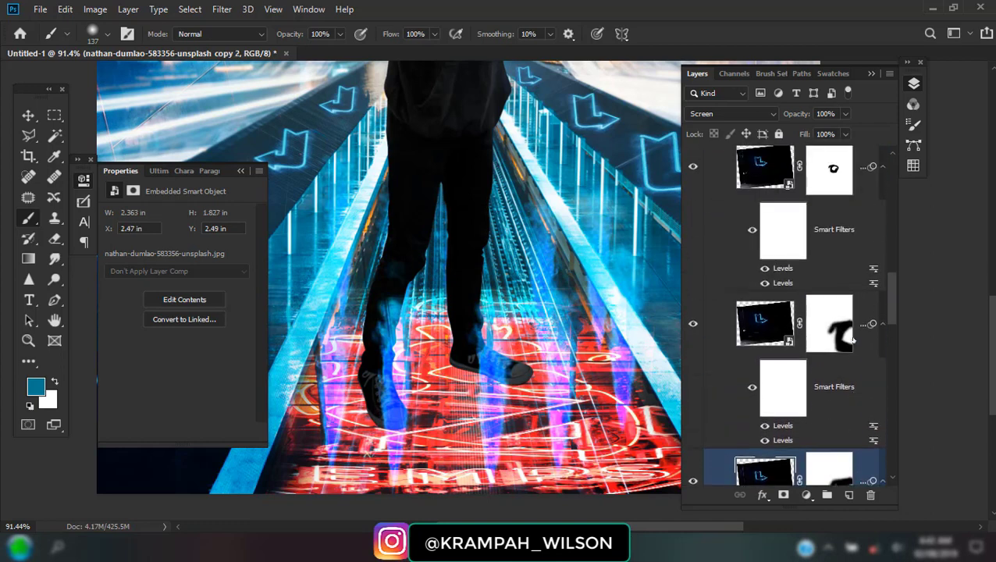
scroll(890, 293, up, 1)
scroll(890, 290, up, 2)
scroll(878, 290, up, 2)
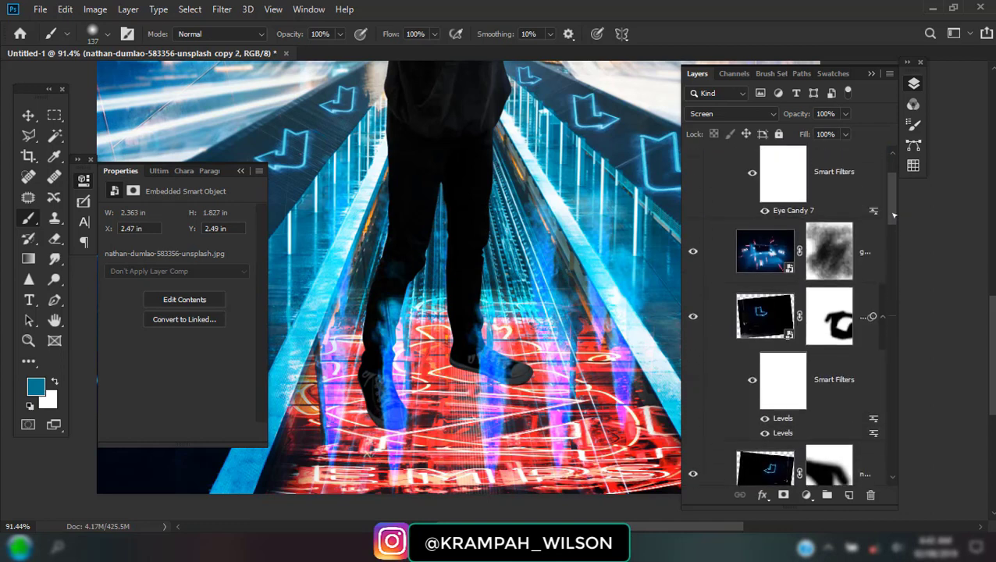
scroll(869, 289, up, 1)
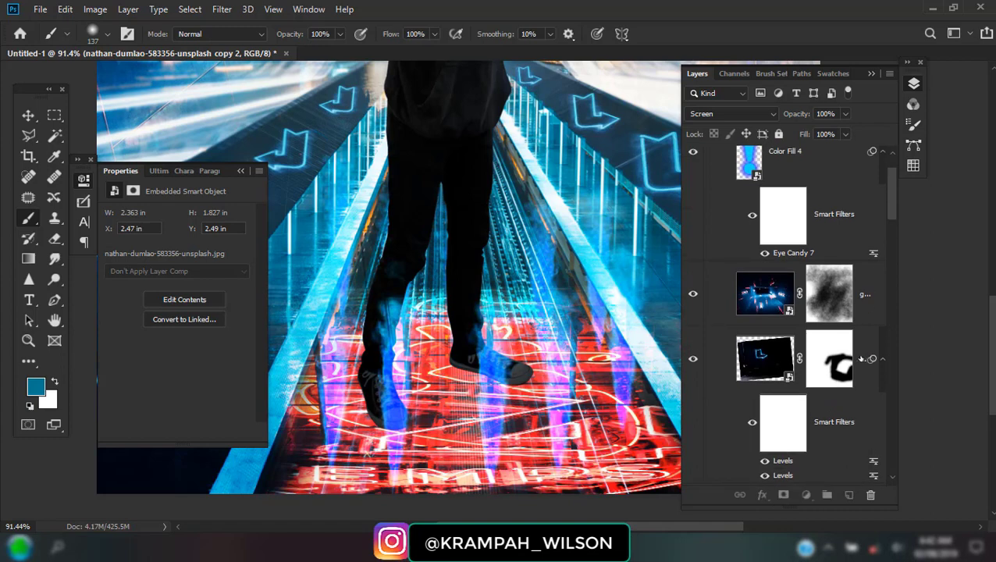
Gather all the selected masked smart-object copies into a new Group 8.
shift+click(860, 359)
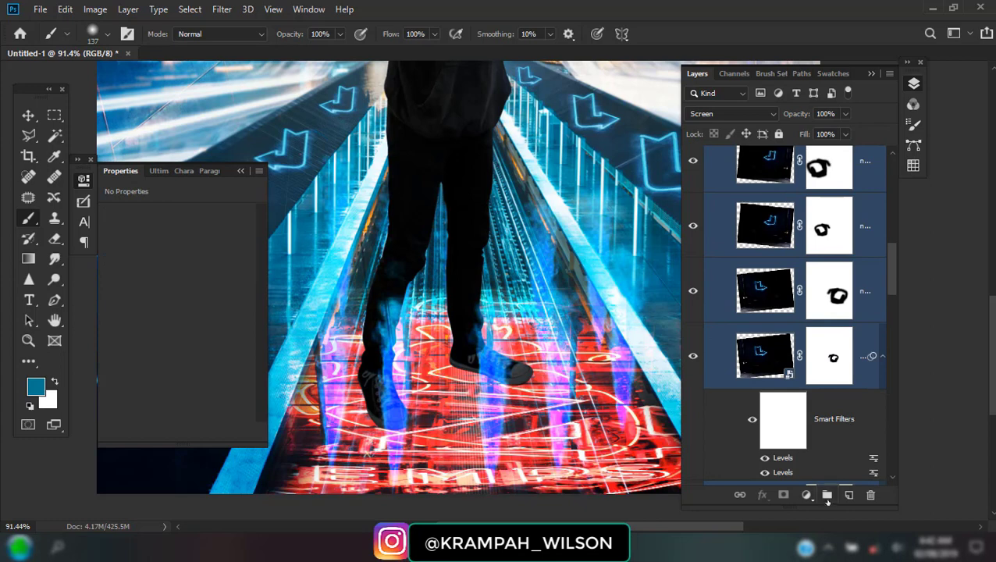
click(827, 495)
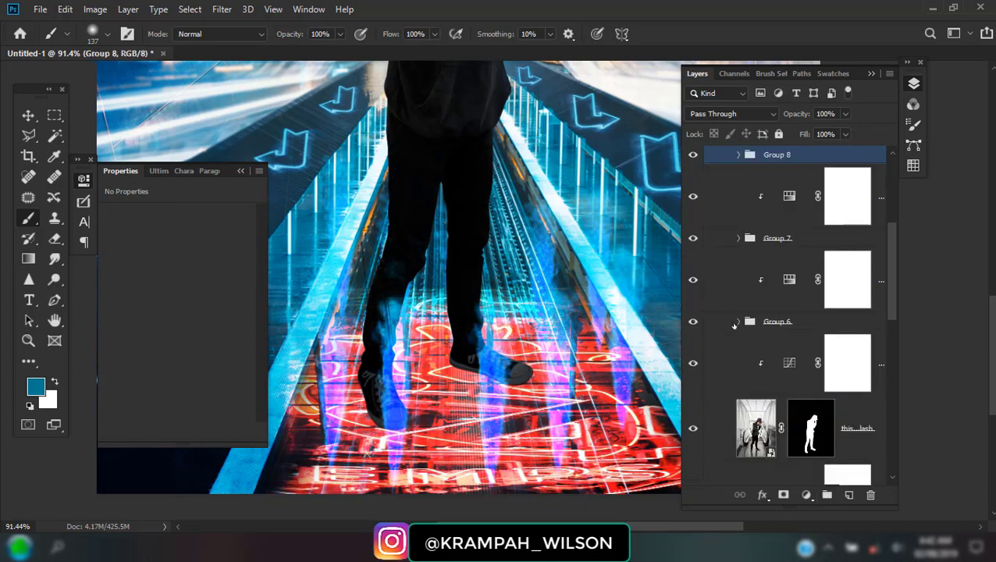
scroll(736, 250, up, 3)
scroll(742, 302, up, 1)
scroll(752, 286, down, 2)
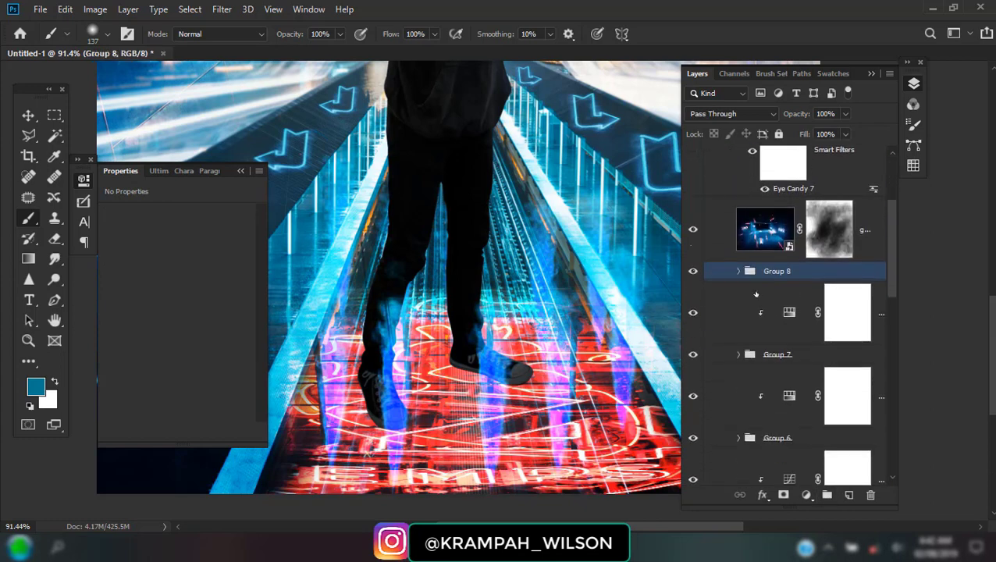
scroll(757, 293, down, 2)
scroll(761, 299, down, 2)
scroll(765, 305, down, 2)
scroll(765, 305, up, 3)
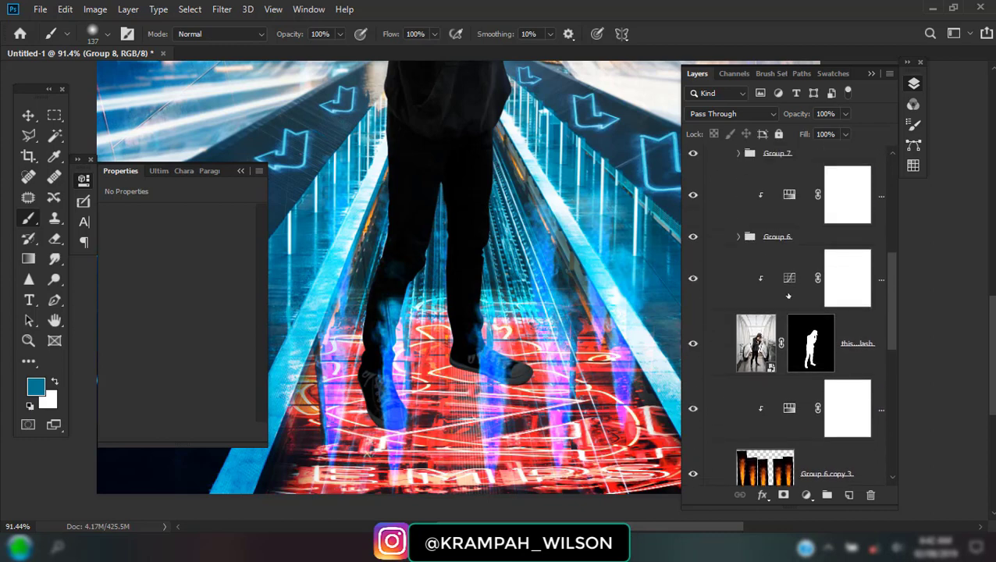
scroll(839, 285, up, 2)
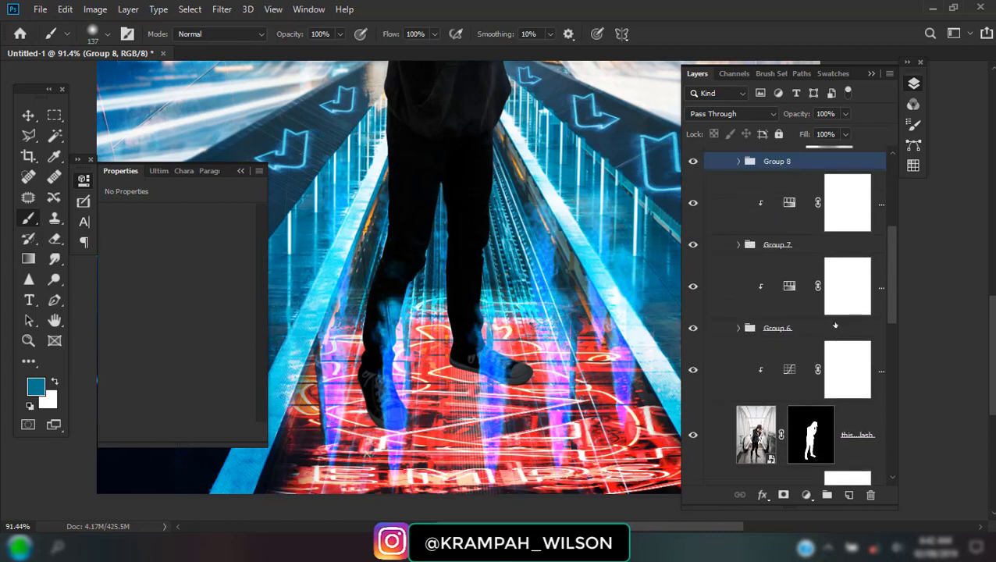
Select the Curves 3 layer mask and set a black brush to 72% opacity.
click(842, 299)
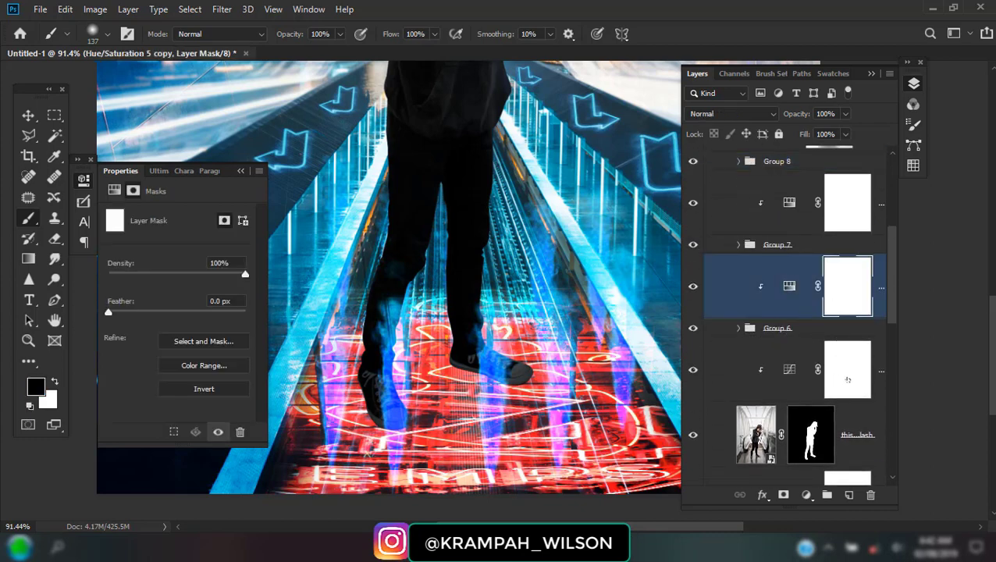
click(847, 380)
scroll(442, 255, down, 2)
scroll(443, 255, down, 2)
scroll(442, 255, up, 2)
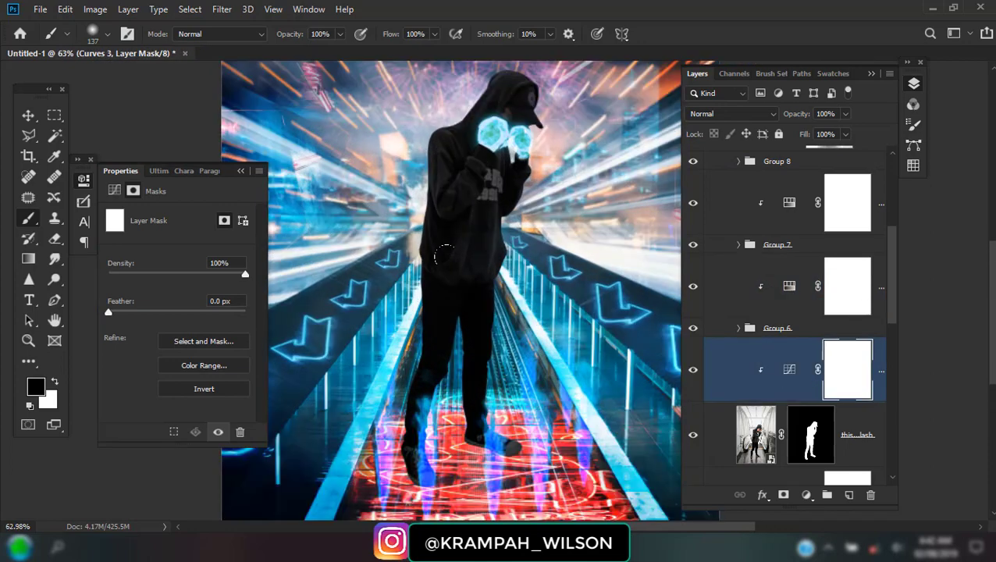
right_click(443, 255)
text(49)
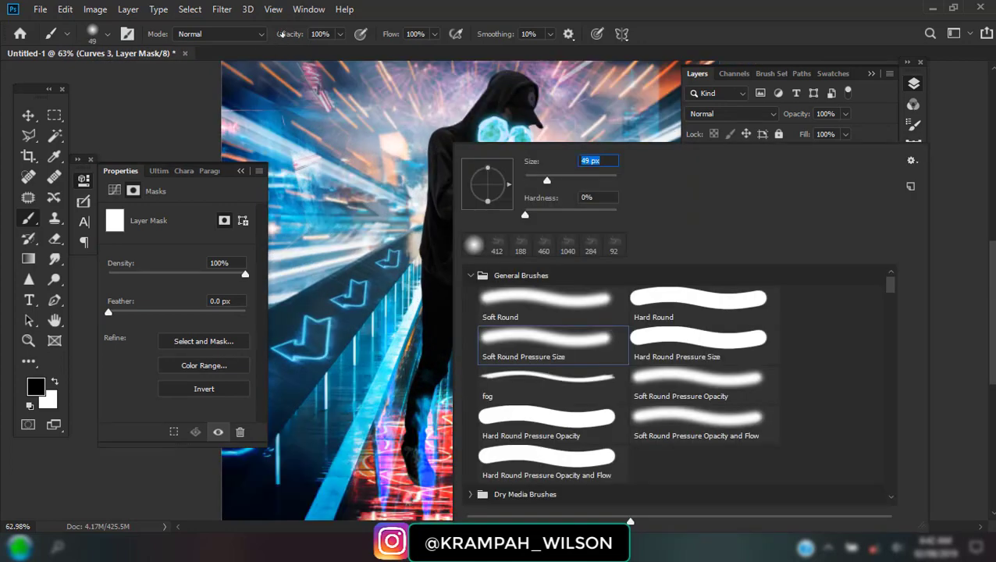
drag(281, 34, 261, 34)
At 79% opacity, paint black over the legs and right sneaker to remove the brightening.
scroll(372, 256, up, 2)
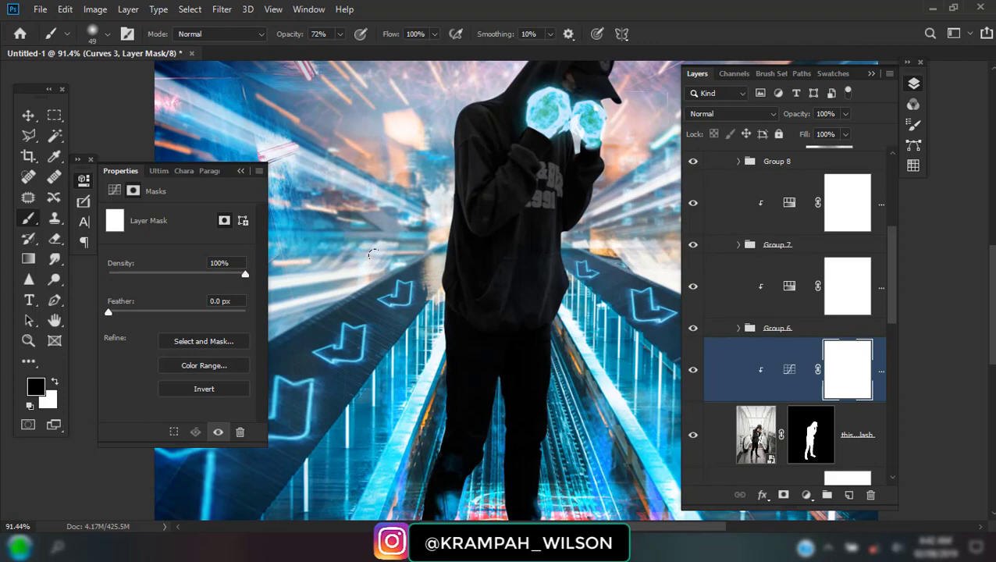
drag(444, 248, 446, 308)
scroll(445, 281, down, 4)
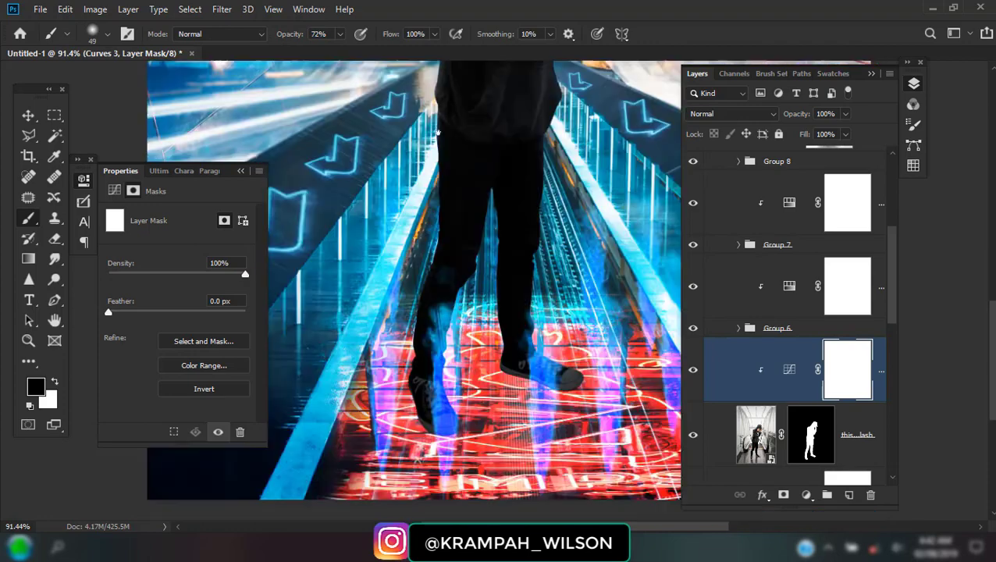
scroll(445, 281, down, 2)
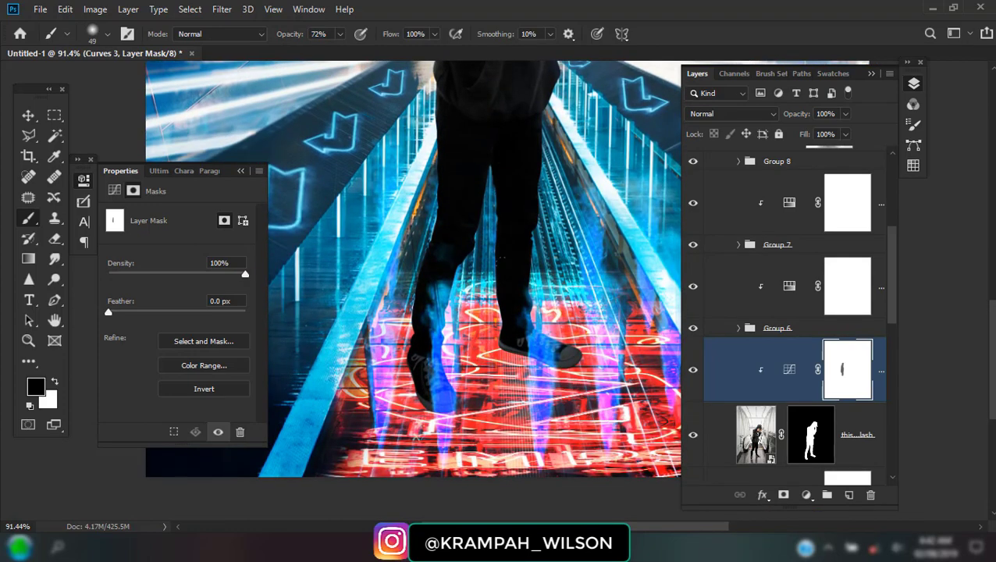
scroll(498, 295, up, 1)
click(693, 369)
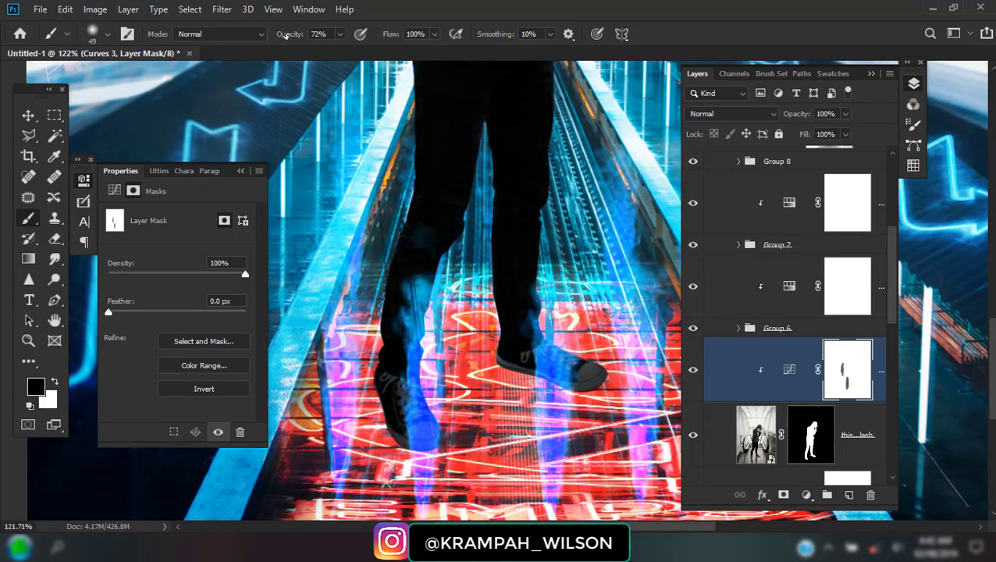
drag(288, 34, 294, 34)
drag(545, 393, 581, 371)
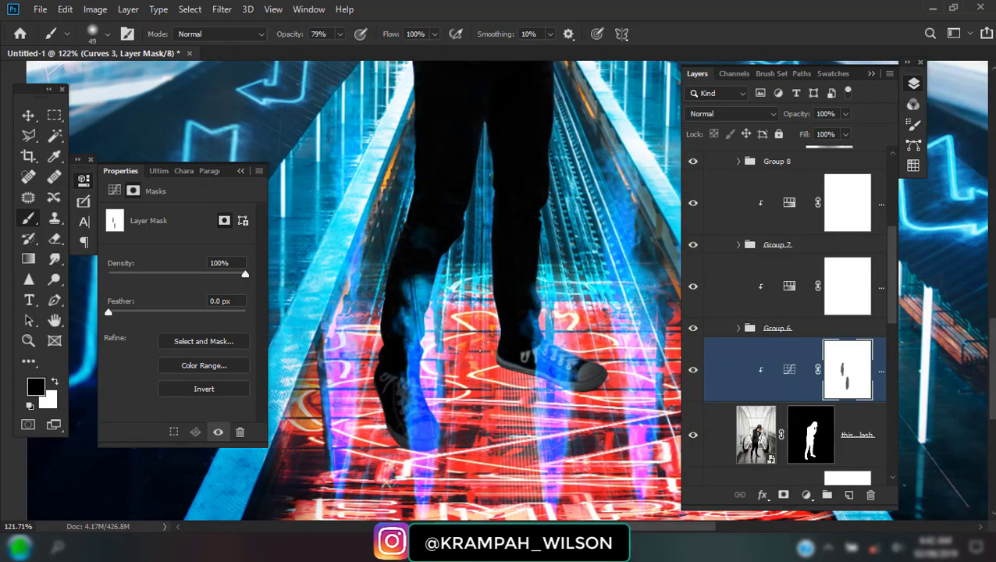
drag(500, 367, 531, 357)
Paint black over the cap on the Curves 3 mask.
scroll(529, 303, up, 3)
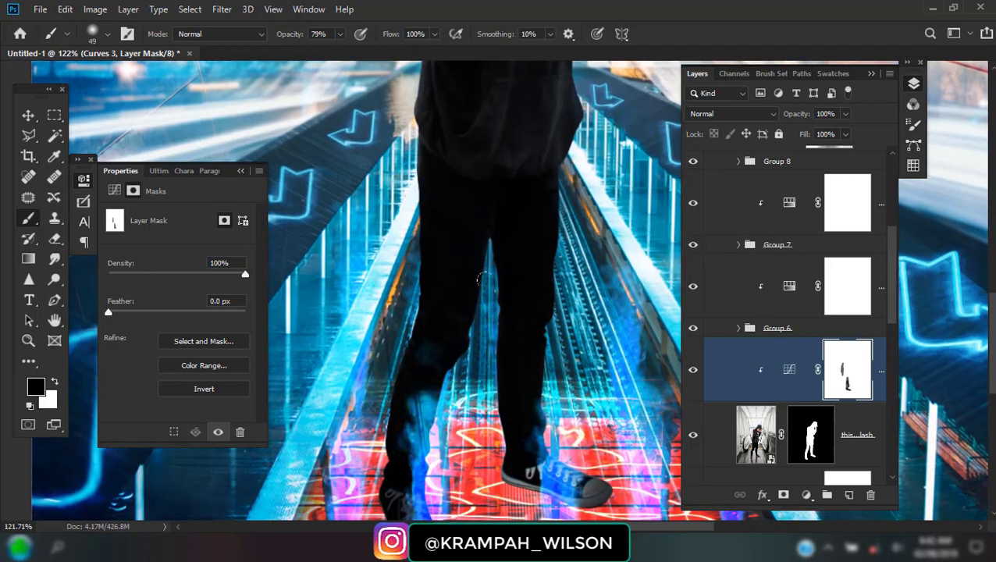
drag(523, 130, 514, 242)
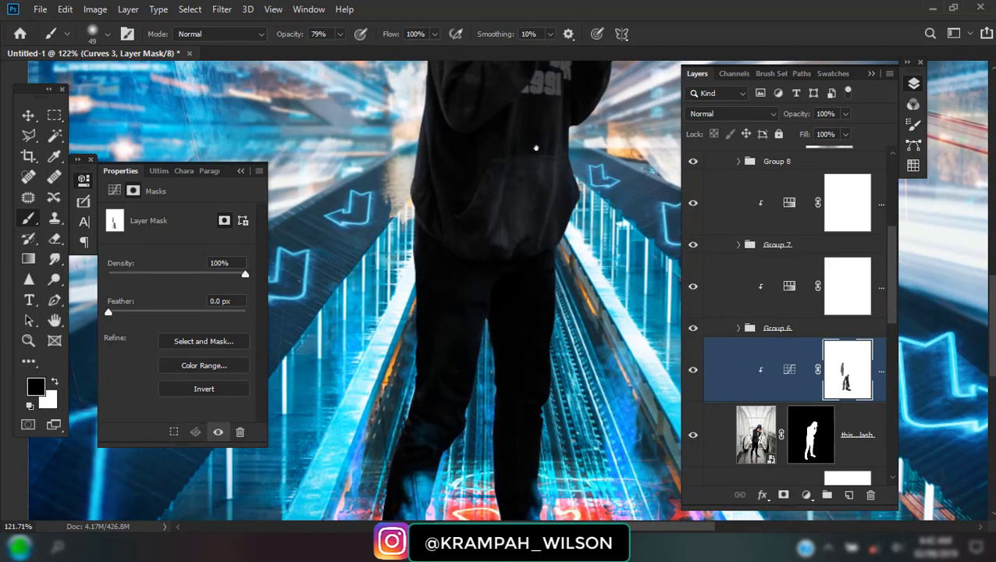
drag(528, 159, 526, 311)
scroll(573, 281, up, 1)
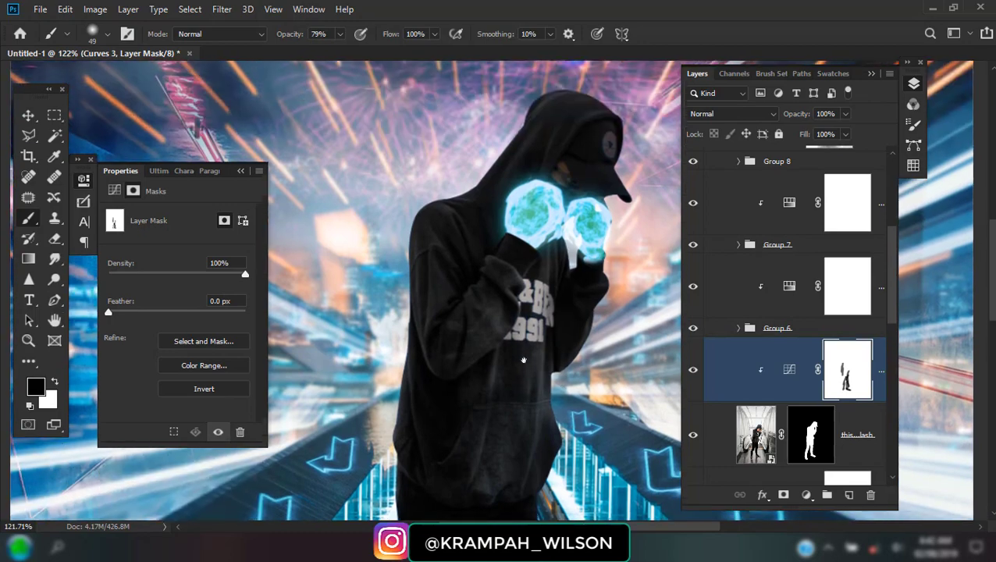
scroll(585, 195, up, 1)
drag(593, 184, 609, 147)
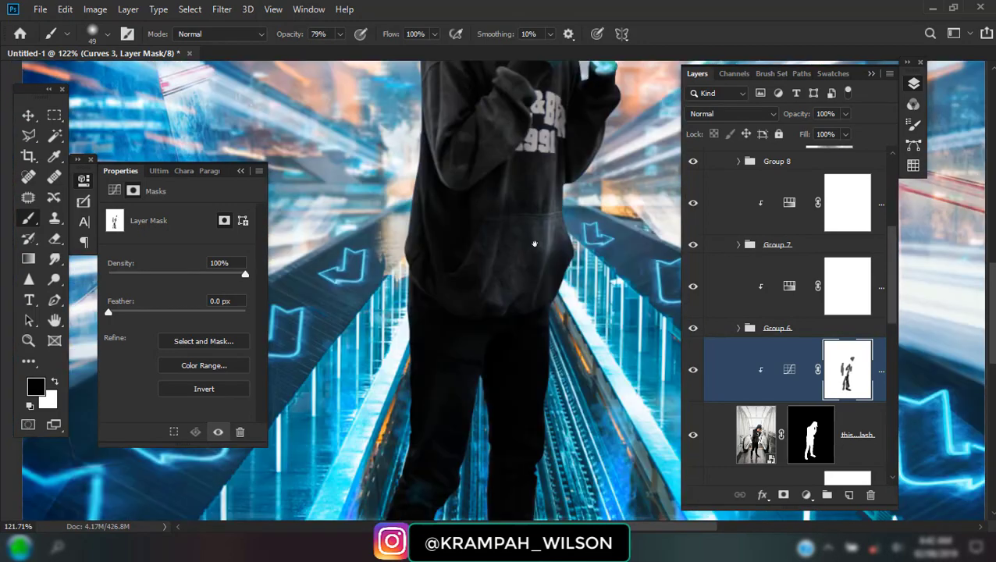
Check the hoodie bottom and legs, then select the figure photo layer's mask.
drag(538, 437, 534, 242)
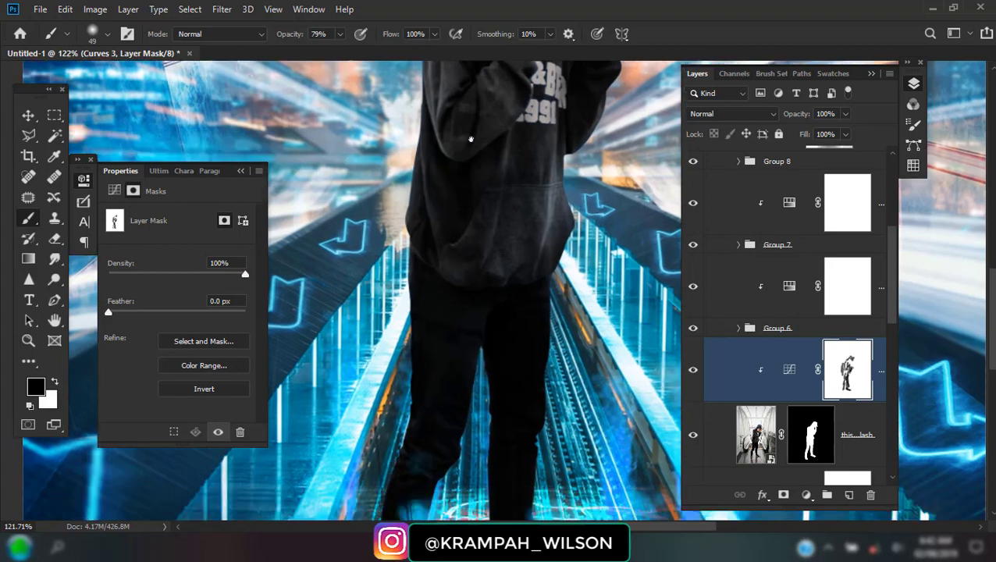
scroll(437, 270, down, 3)
scroll(529, 340, down, 3)
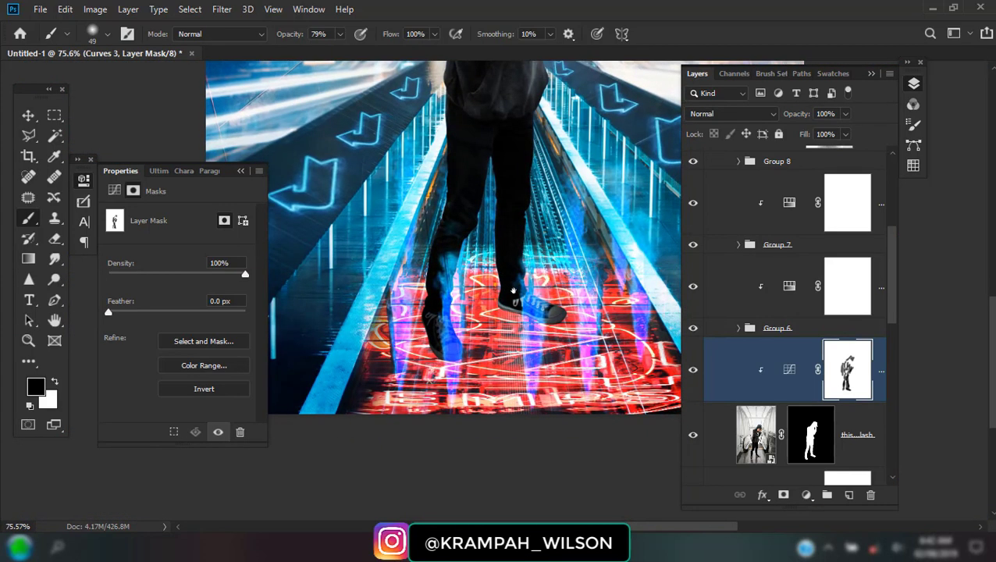
scroll(817, 389, down, 1)
click(812, 394)
scroll(816, 386, down, 2)
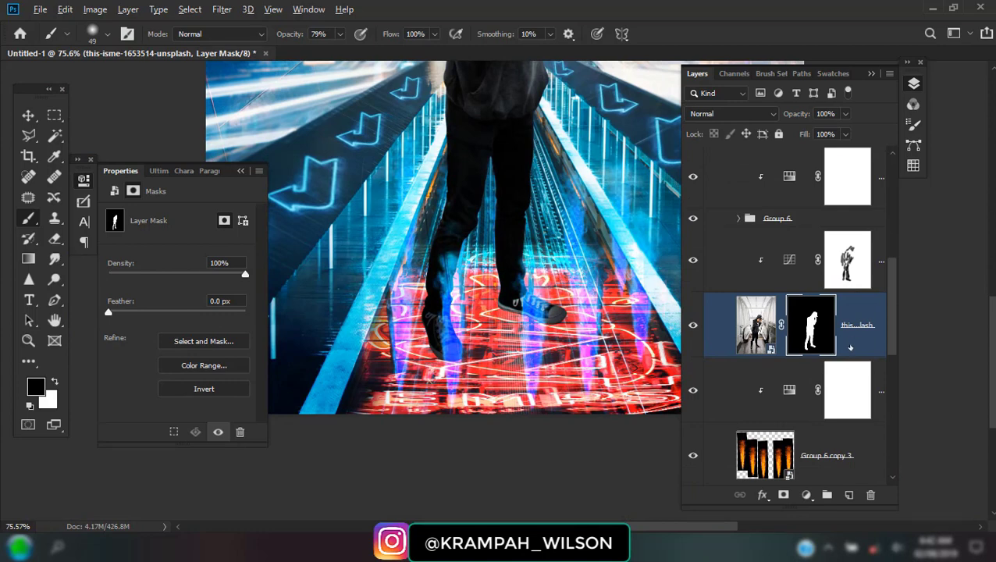
Duplicate the figure photo layer, delete the copy's mask and set it to Multiply.
drag(850, 353, 847, 373)
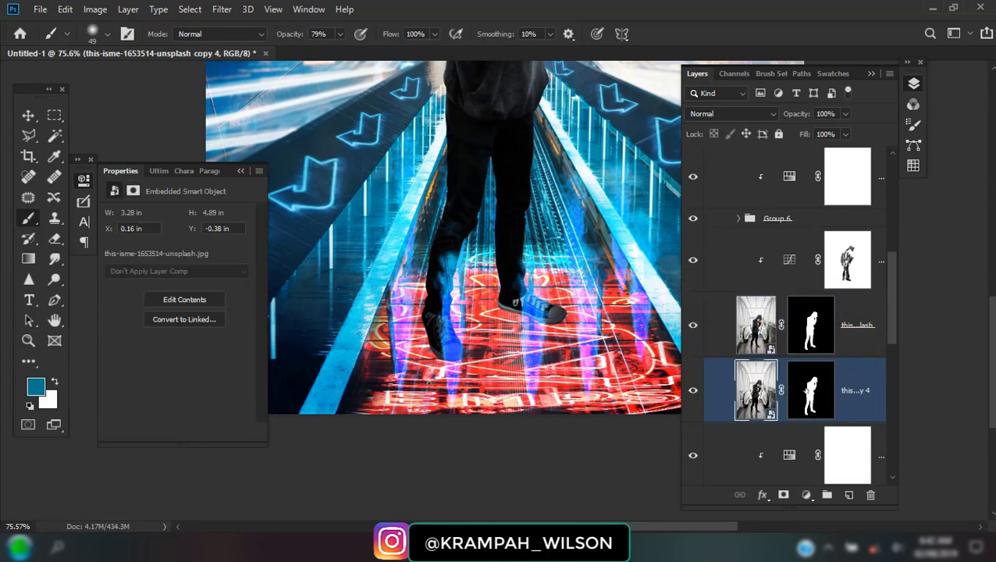
click(817, 389)
right_click(812, 382)
click(820, 413)
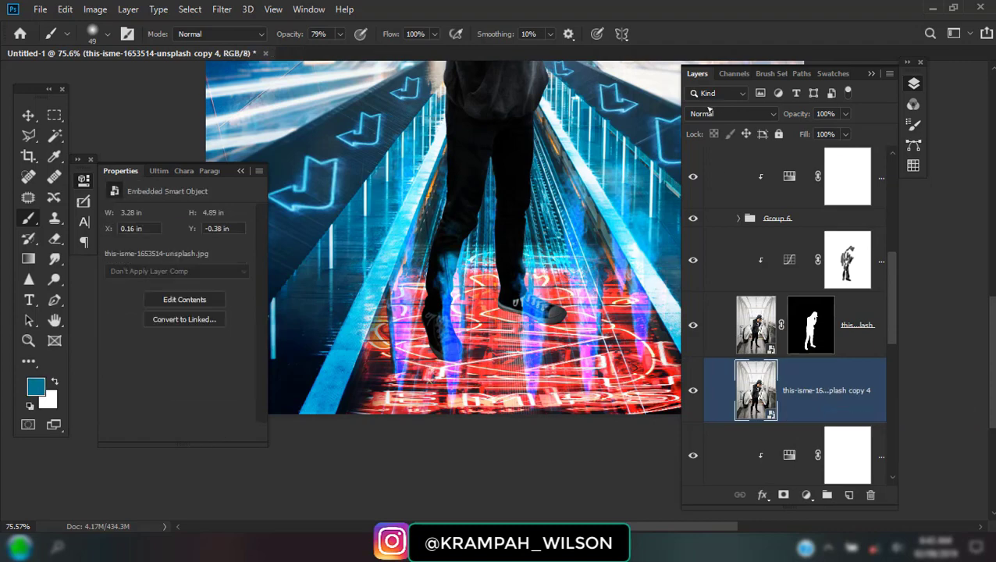
click(708, 114)
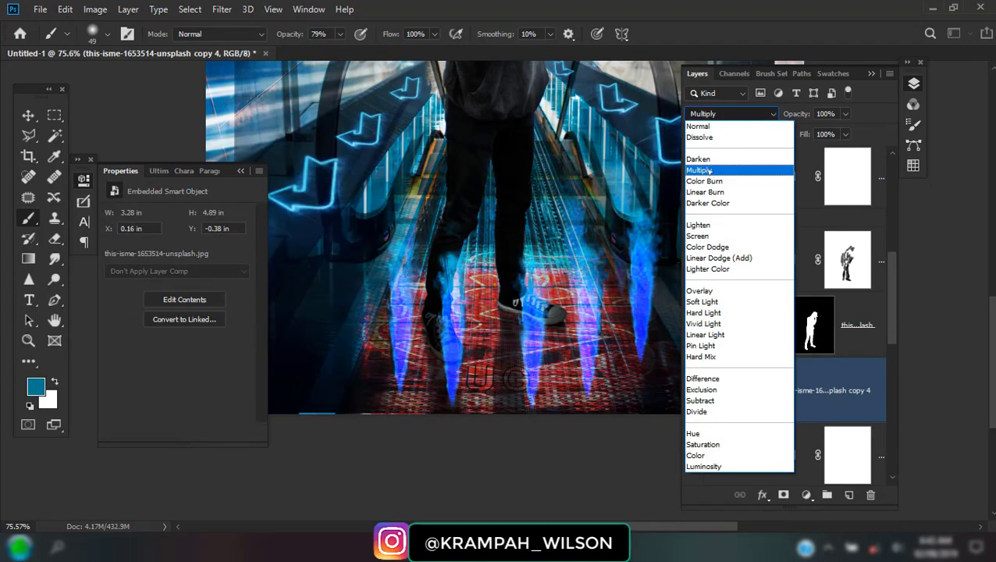
click(707, 170)
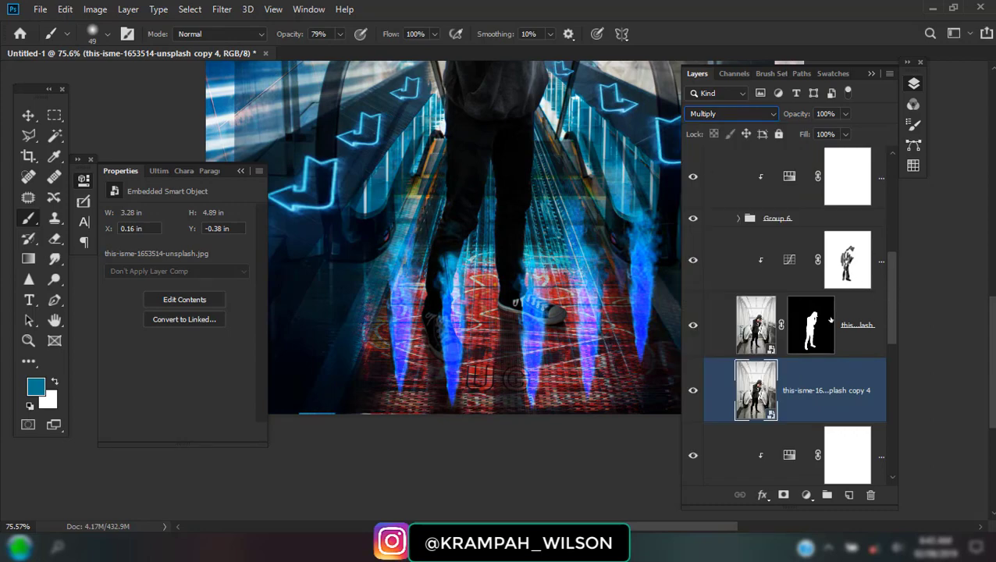
Give the copy a black hide-all mask and paint white beneath the right shoe and toe.
alt+click(784, 495)
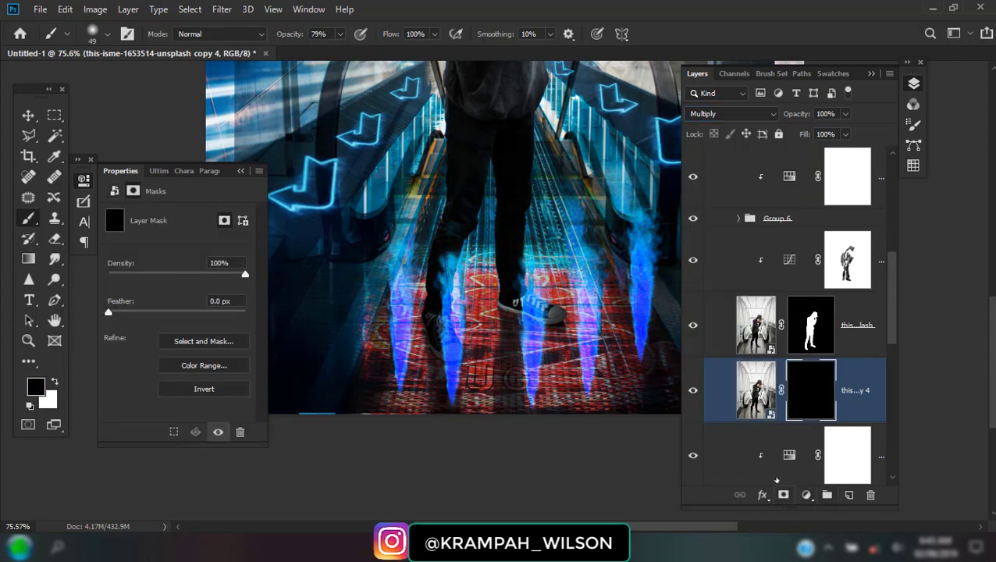
scroll(494, 349, up, 3)
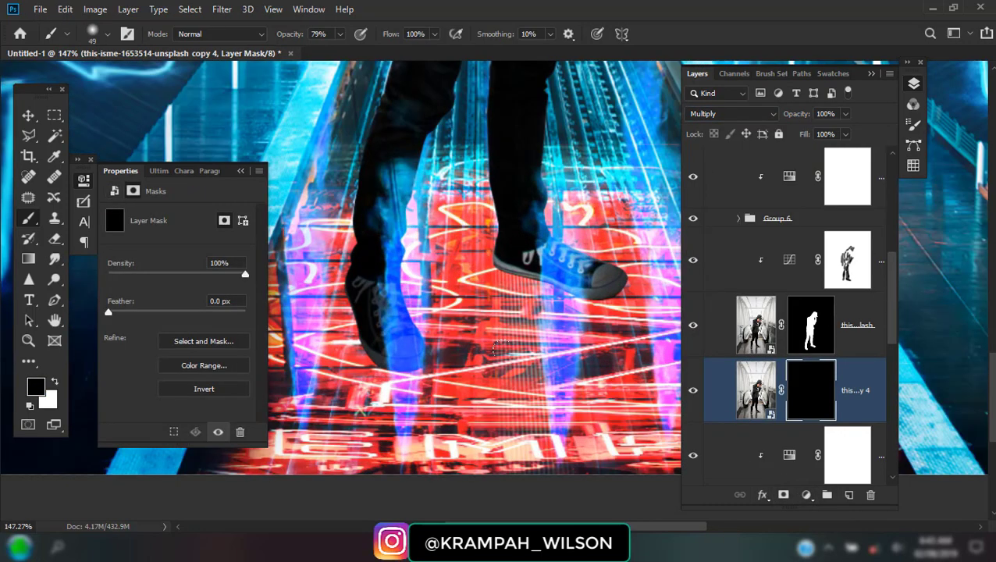
key(x)
drag(516, 265, 506, 461)
drag(534, 293, 522, 401)
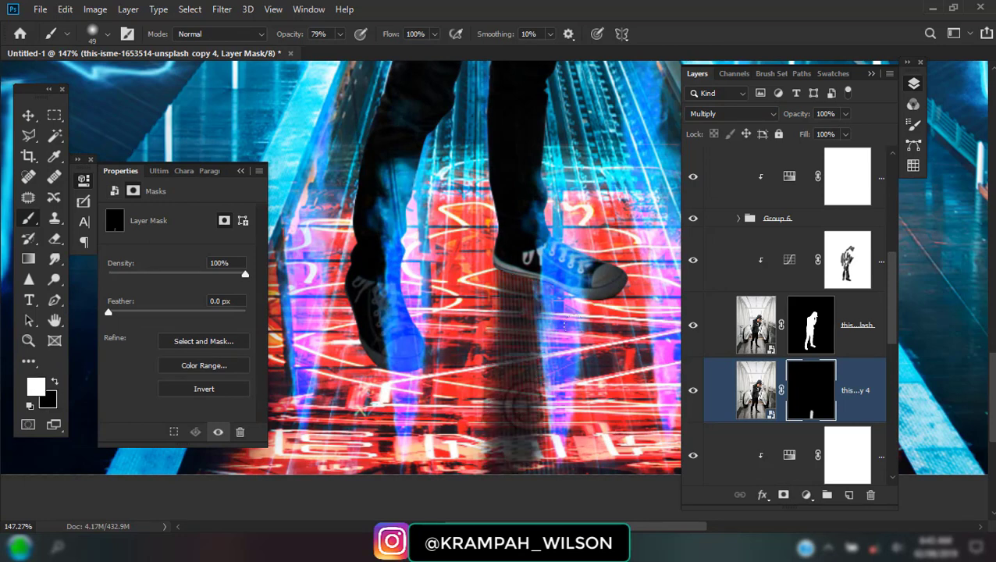
drag(609, 289, 572, 283)
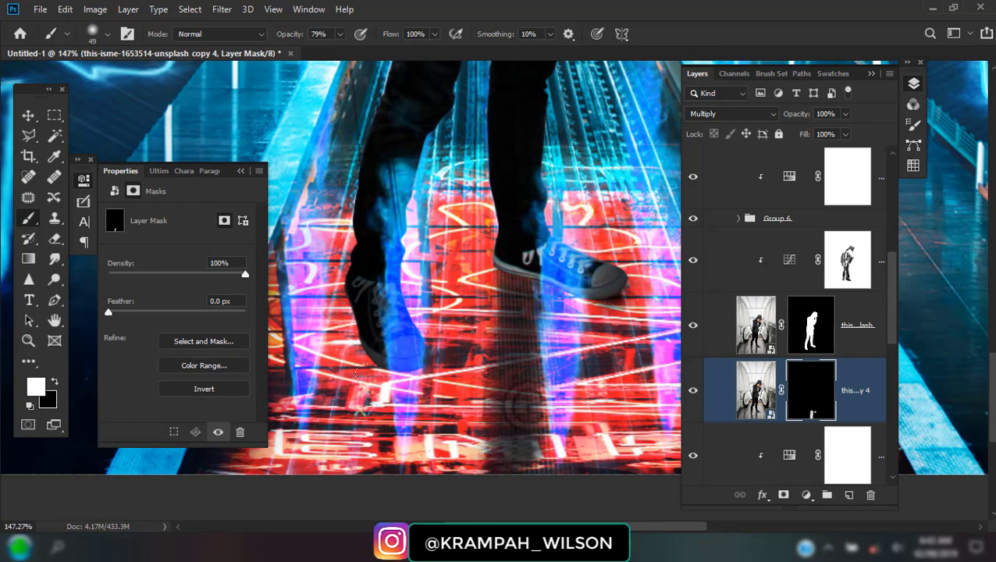
Paint more white under the left shoe and right leg to darken the floor.
mouse_move(390, 468)
mouse_down()
mouse_move(381, 380)
mouse_move(400, 358)
mouse_up()
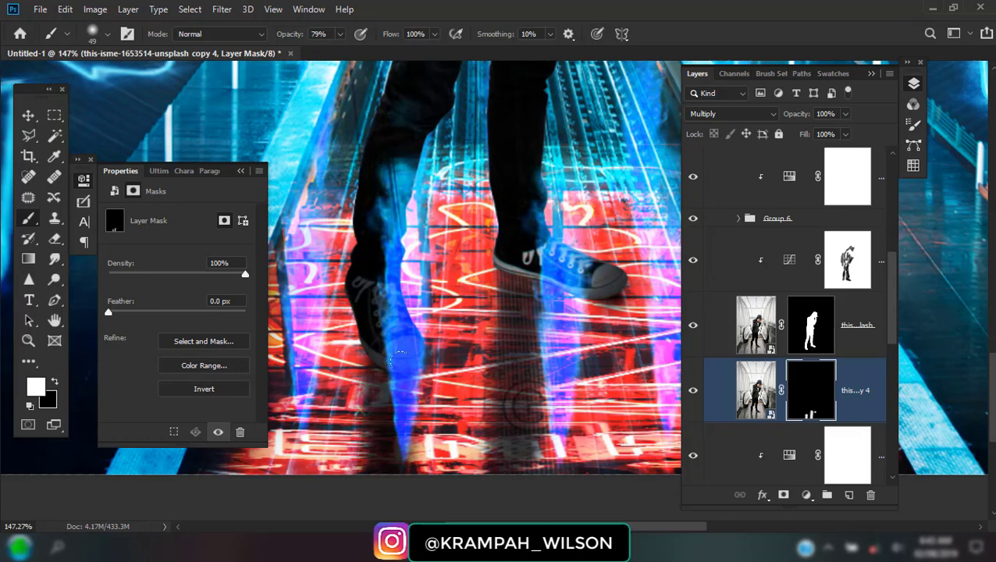
mouse_move(357, 293)
mouse_down()
mouse_move(363, 328)
mouse_move(402, 385)
mouse_move(414, 468)
mouse_up()
drag(535, 469, 527, 375)
drag(492, 461, 496, 378)
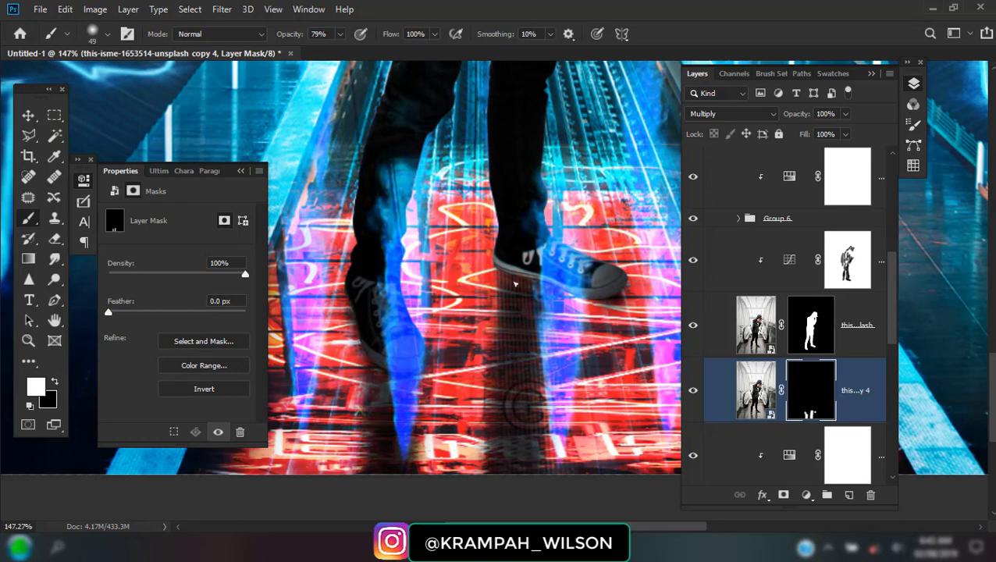
mouse_move(504, 273)
mouse_down()
mouse_move(480, 465)
mouse_move(479, 426)
mouse_up()
scroll(479, 423, down, 3)
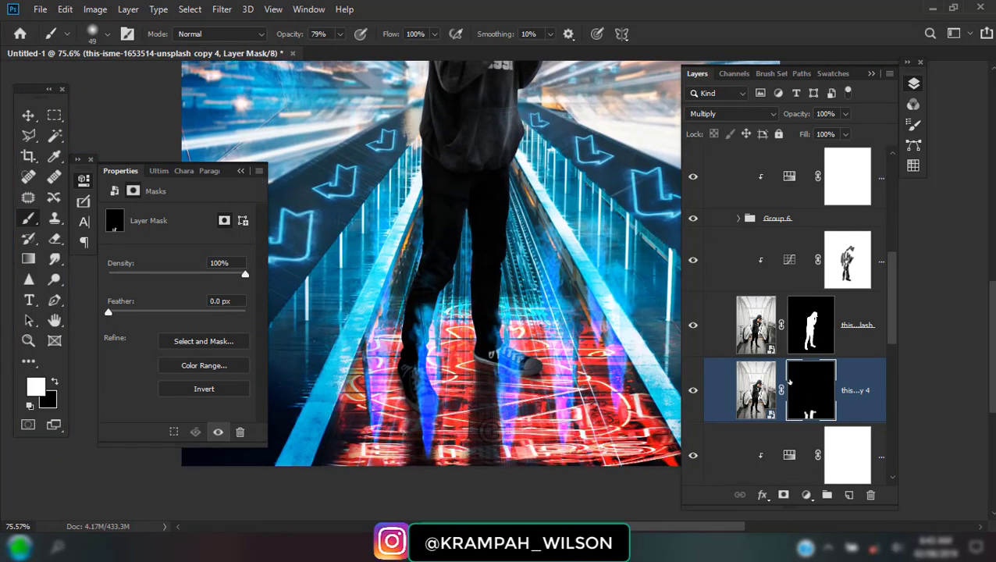
Apply Levels to the shadow copy's mask with black input 41 and midtones 2.45.
click(95, 9)
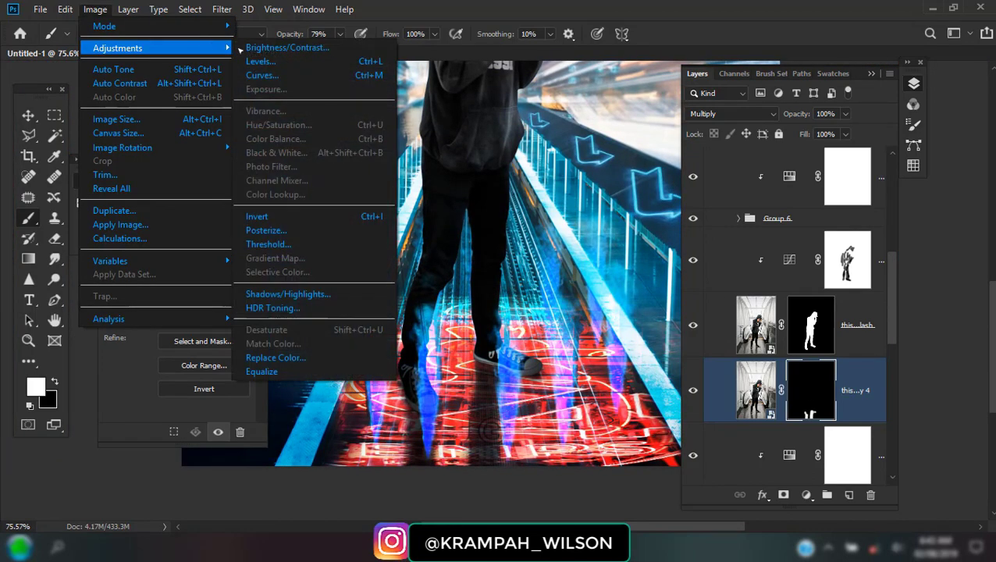
click(266, 61)
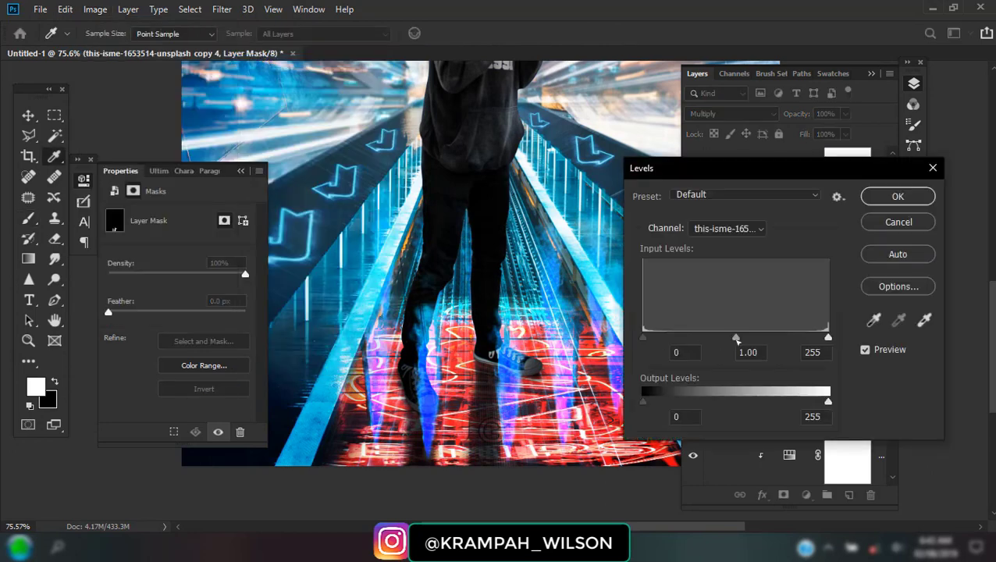
mouse_move(737, 342)
mouse_down()
mouse_move(664, 338)
mouse_move(673, 338)
mouse_up()
click(764, 354)
text(41)
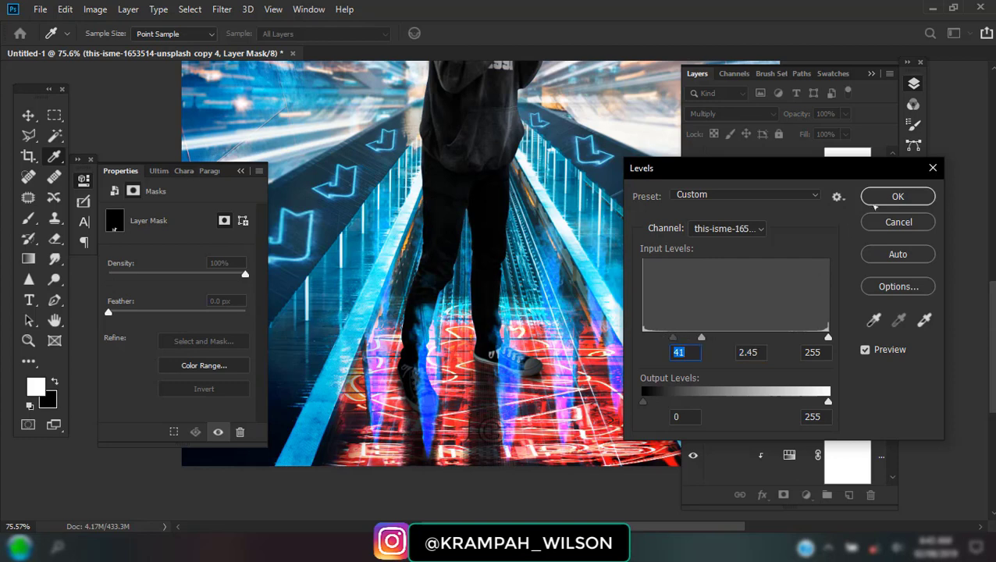
click(876, 203)
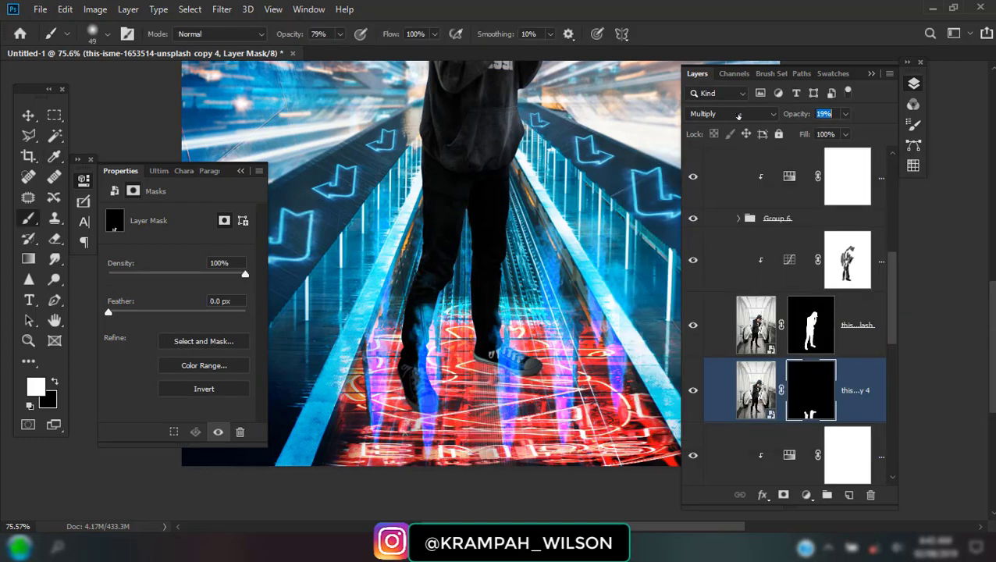
Set the Multiply copy layer's opacity to about 77%.
drag(739, 117, 793, 115)
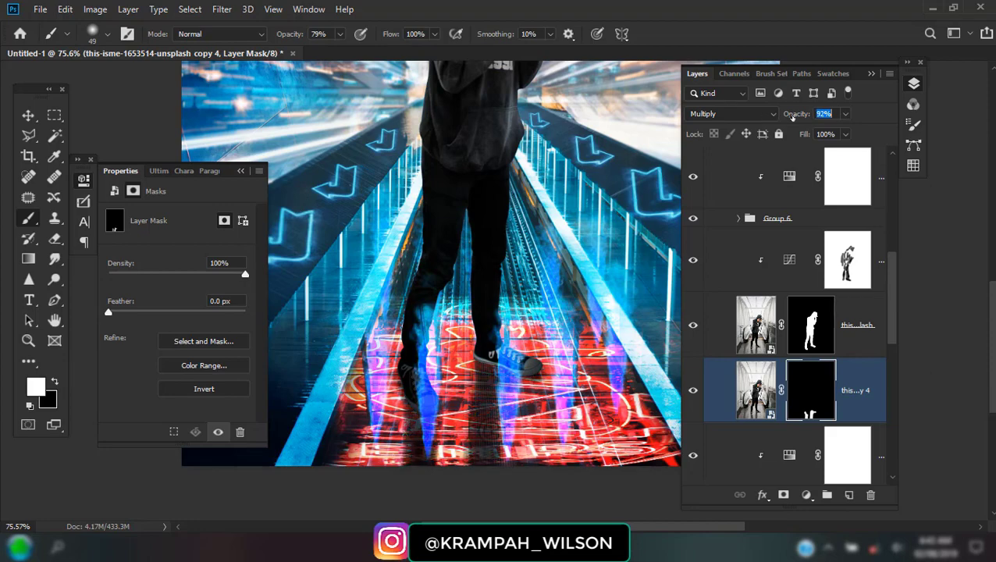
scroll(425, 261, down, 3)
scroll(425, 261, down, 3)
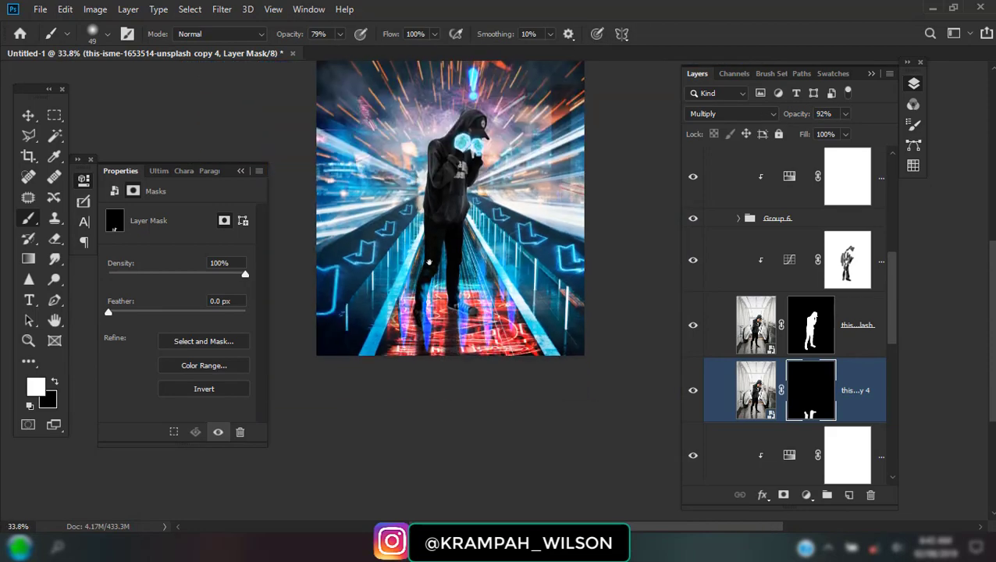
drag(796, 115, 790, 115)
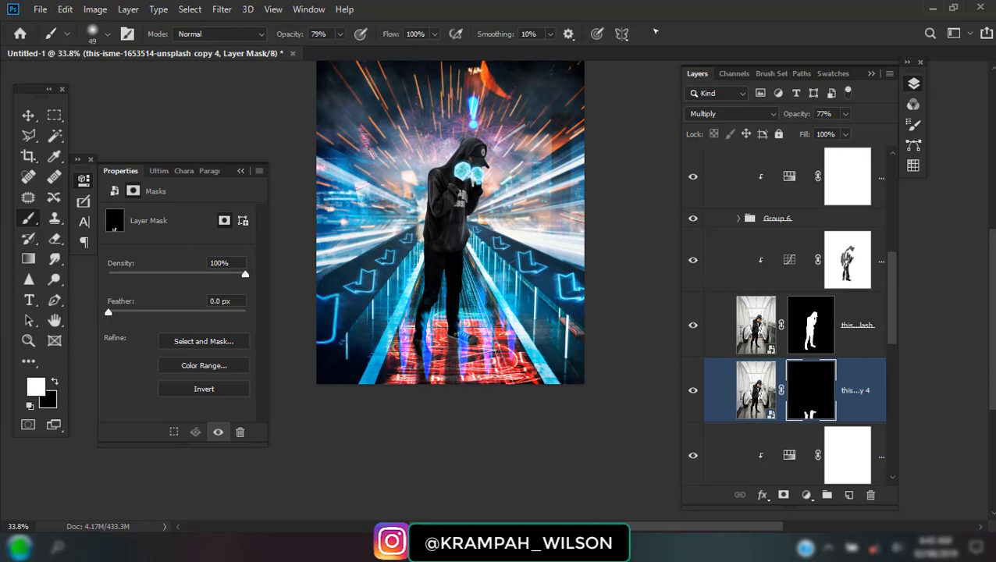
Scroll through the layers and toggle Group 6 off and on to check its effect.
scroll(423, 344, down, 1)
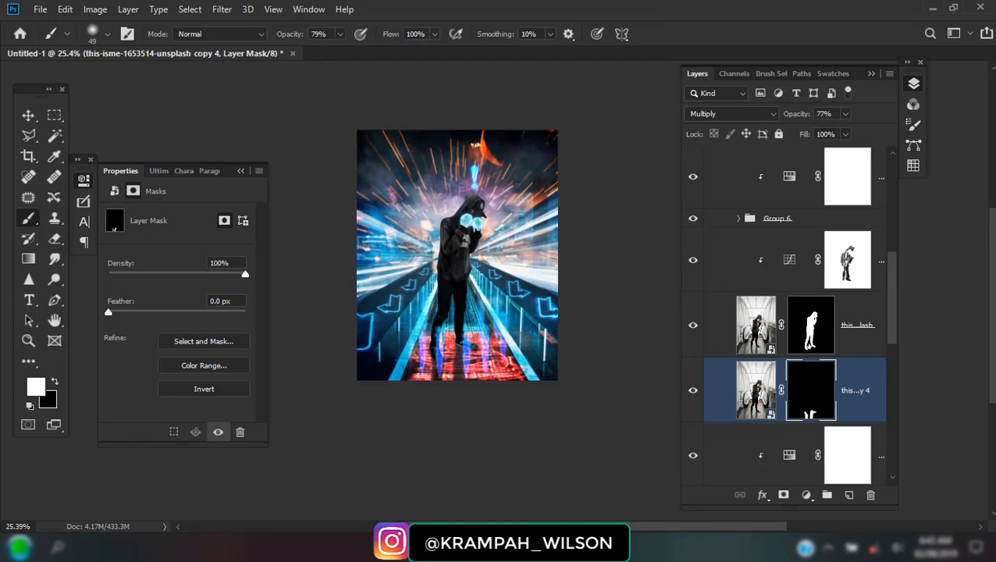
scroll(812, 360, up, 2)
scroll(811, 359, up, 3)
scroll(812, 367, up, 3)
scroll(818, 378, down, 4)
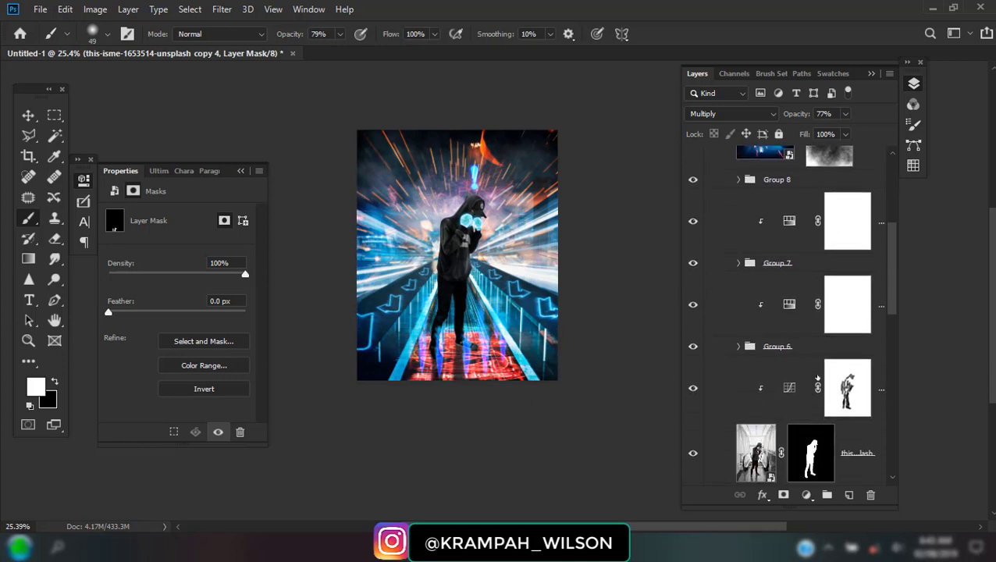
scroll(818, 377, down, 3)
scroll(815, 381, down, 3)
scroll(815, 384, down, 2)
scroll(812, 388, down, 1)
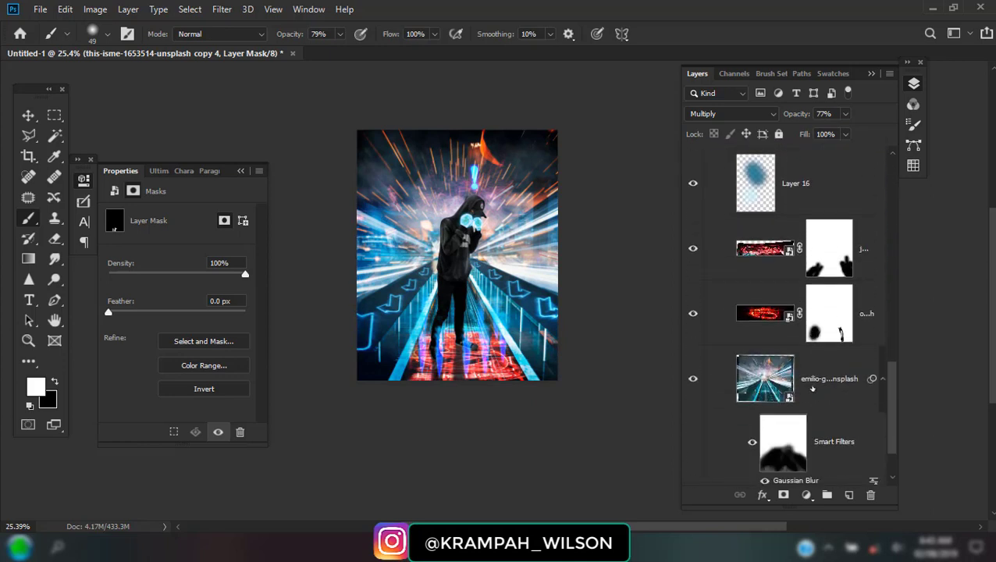
scroll(812, 387, down, 1)
scroll(811, 385, down, 2)
scroll(811, 382, up, 2)
scroll(810, 380, up, 5)
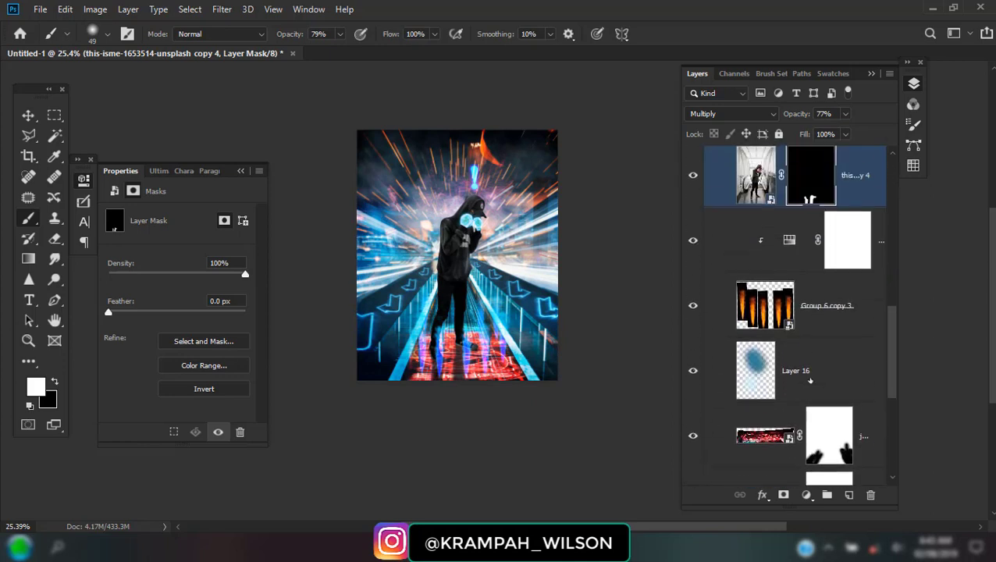
scroll(808, 374, up, 3)
scroll(797, 348, up, 3)
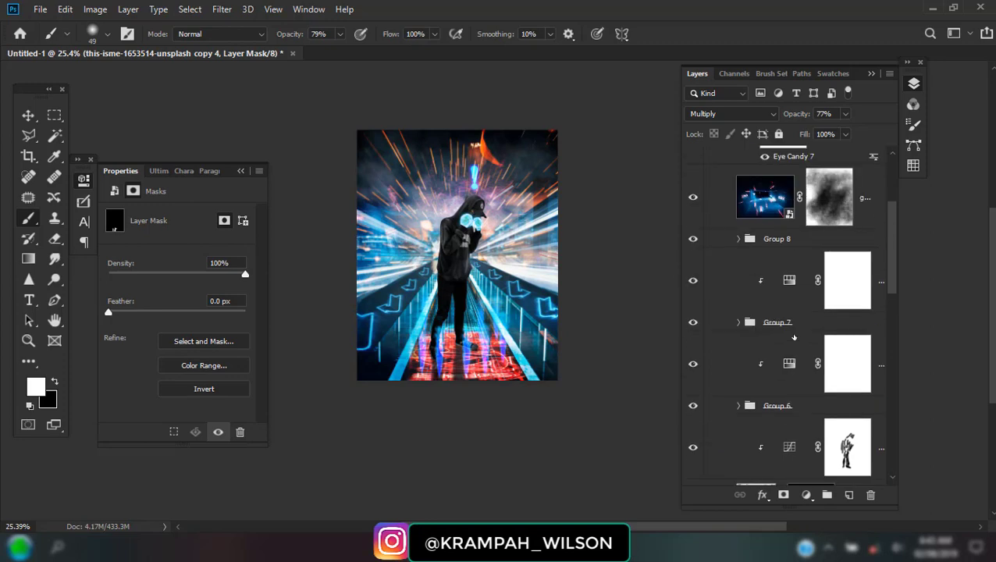
click(692, 406)
click(761, 405)
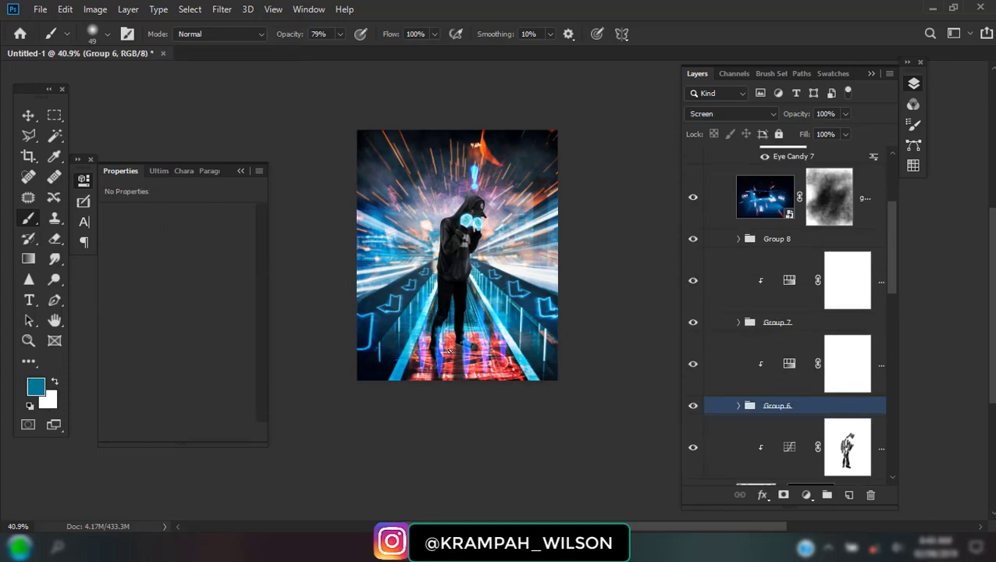
scroll(448, 352, up, 3)
Shift the Group 6 and Group 7 glow layers over the legs and floor, then select the Hue/Saturation mask.
click(35, 119)
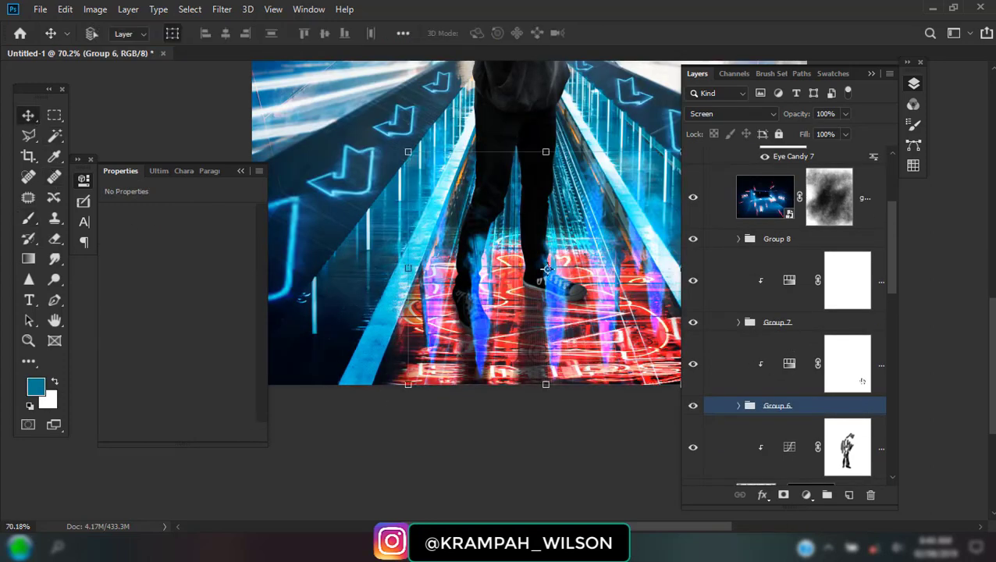
ctrl+click(730, 369)
mouse_move(511, 246)
mouse_down()
mouse_move(524, 279)
mouse_move(519, 317)
mouse_up()
scroll(515, 343, down, 3)
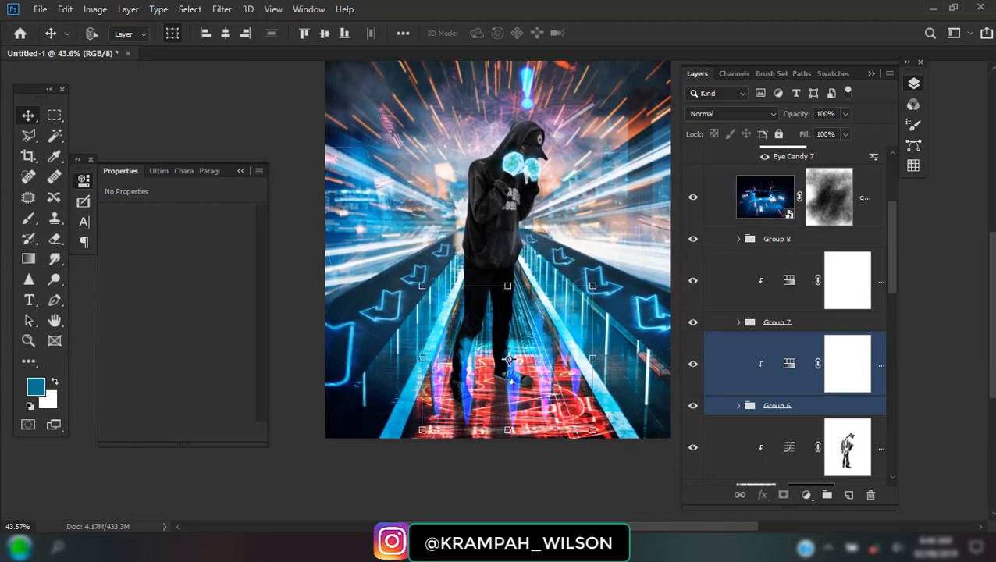
scroll(817, 222, up, 3)
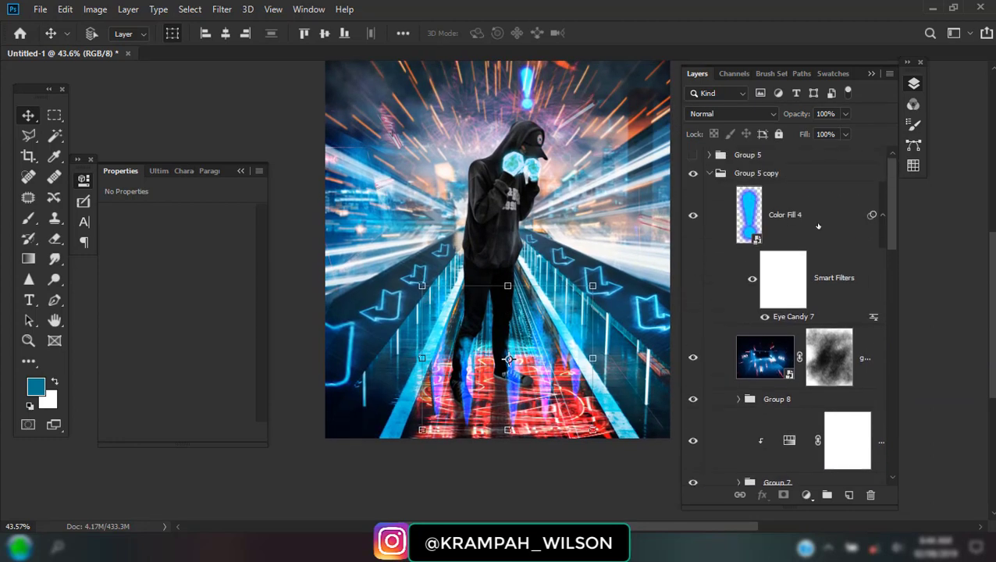
click(832, 382)
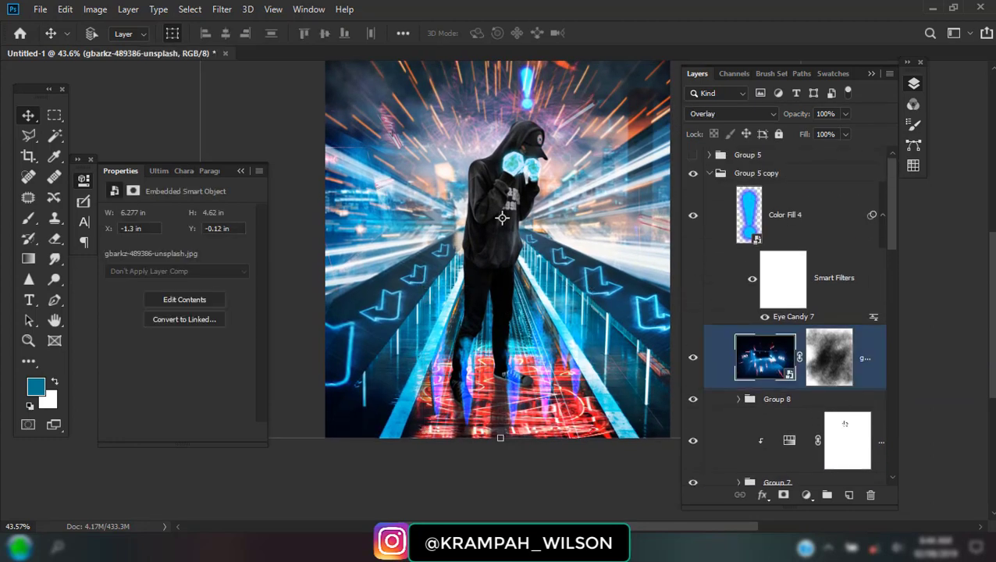
click(844, 423)
Add a new layer and set up a 153 px brush at 28% opacity.
click(849, 495)
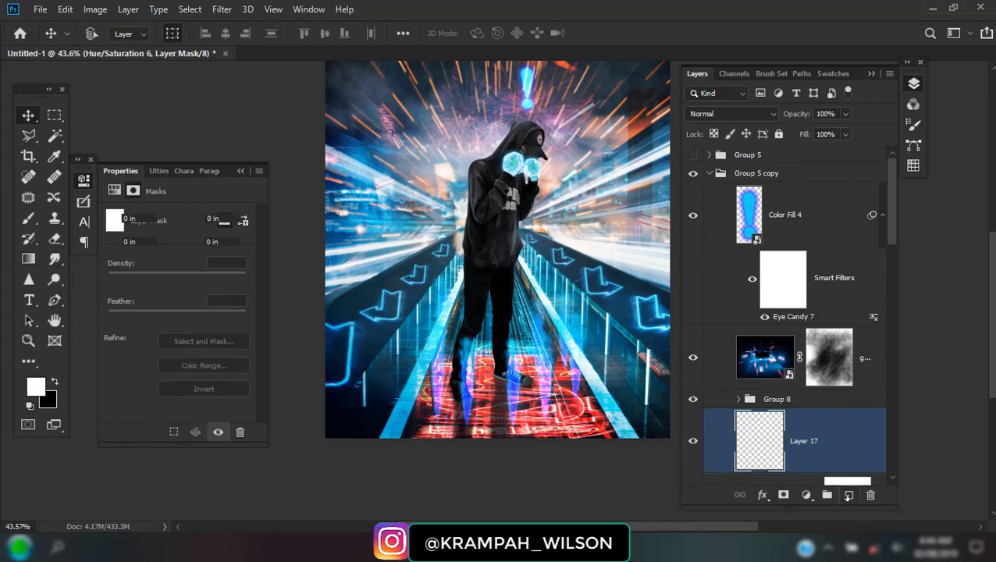
scroll(582, 367, down, 2)
scroll(545, 269, up, 1)
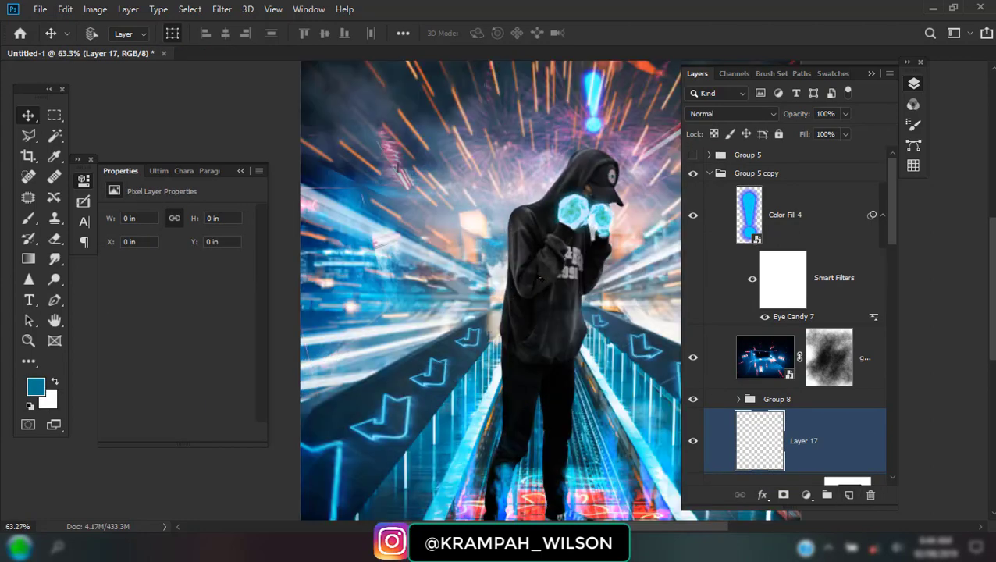
key(b)
scroll(545, 269, up, 4)
right_click(629, 198)
click(639, 160)
text(153)
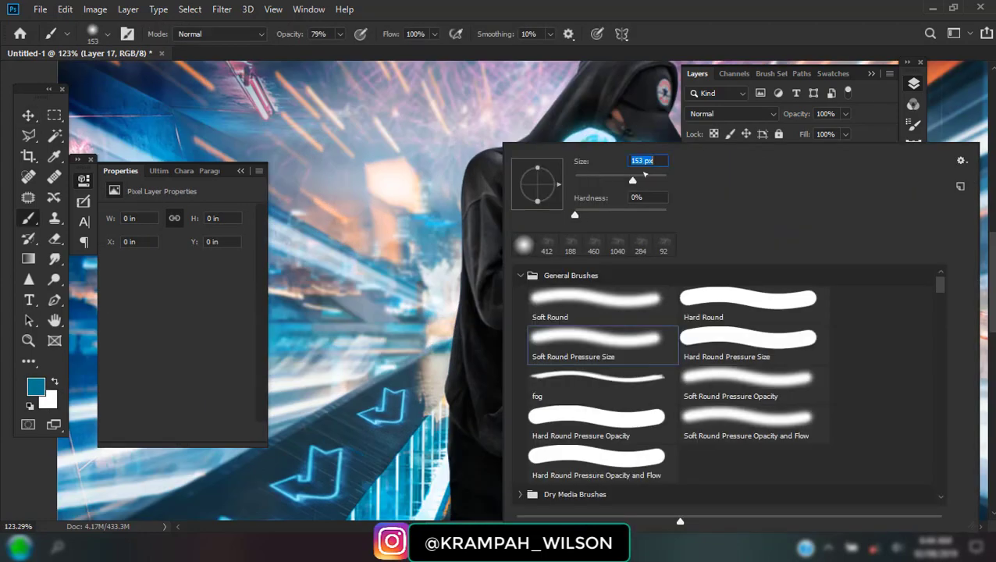
key(Return)
drag(285, 37, 267, 37)
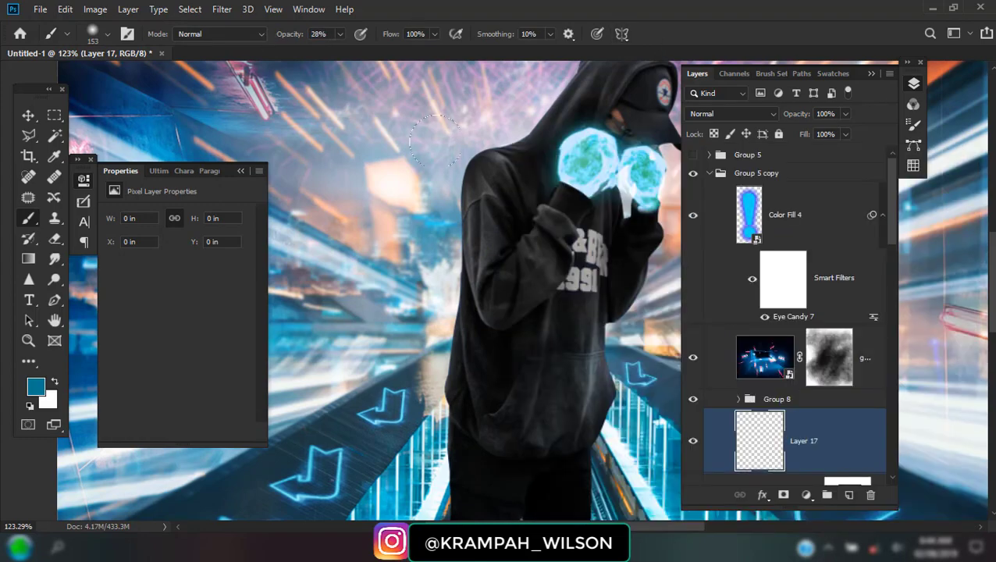
scroll(501, 234, down, 2)
Sample a light cyan from the image and paint soft glow dabs over the hands.
alt+click(501, 177)
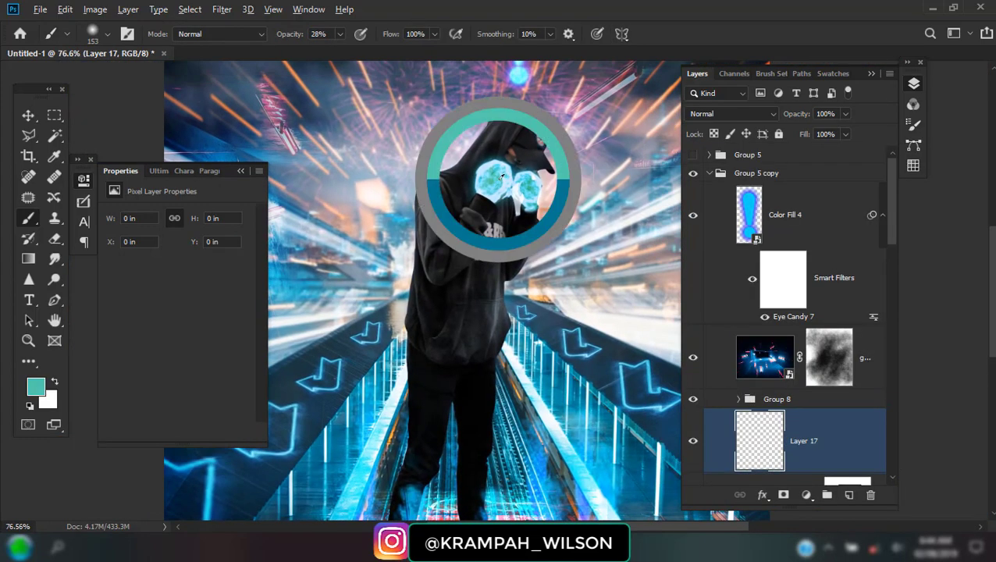
alt+click(522, 77)
click(497, 165)
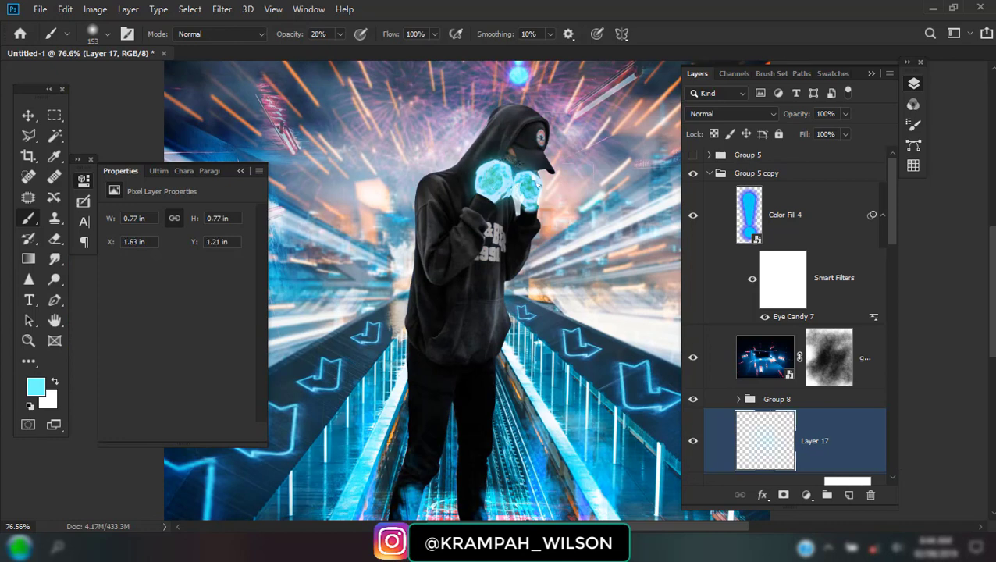
click(525, 156)
click(473, 205)
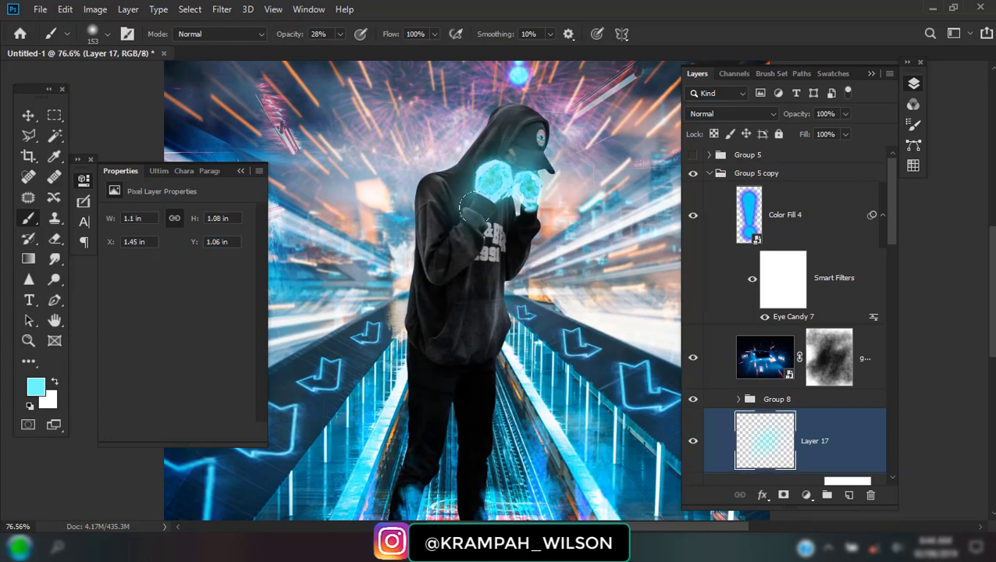
click(501, 215)
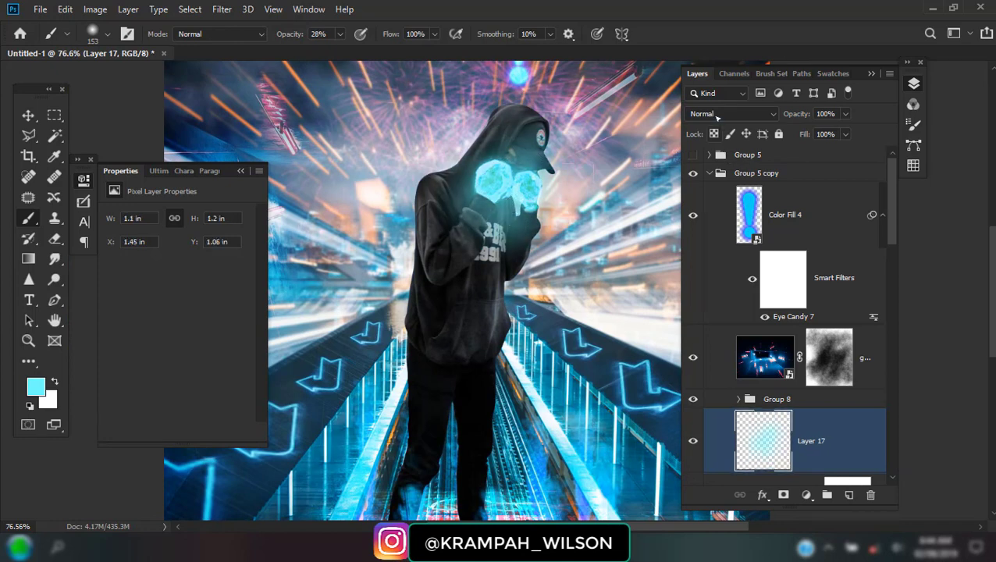
Blend Layer 17 in Color Dodge at 25% opacity, then add Layer 18.
click(717, 115)
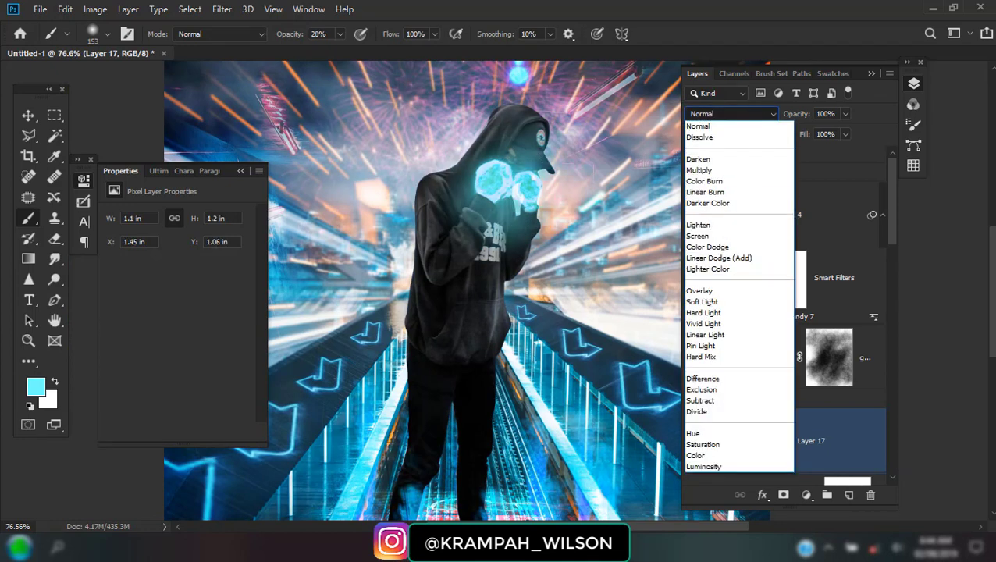
click(701, 356)
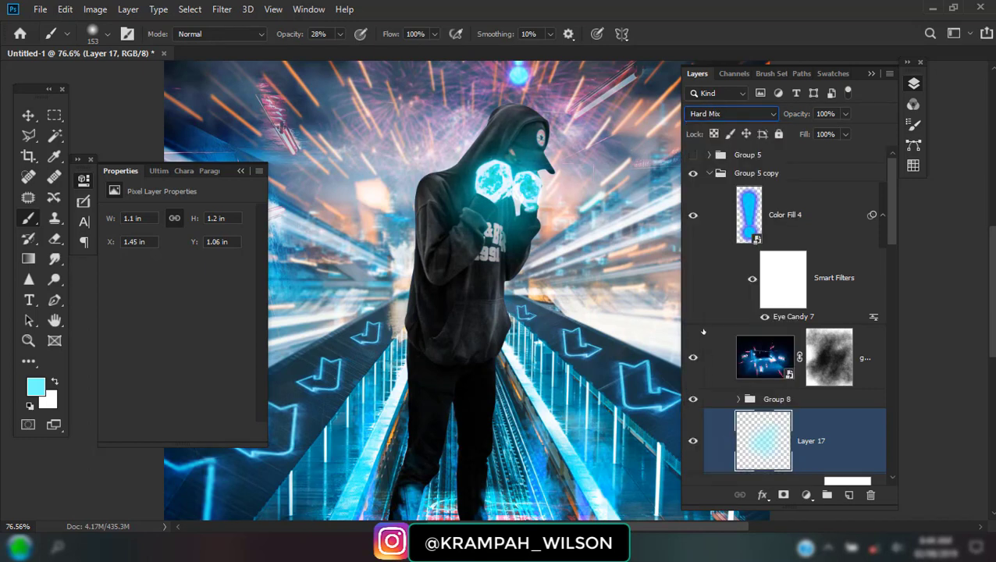
click(739, 117)
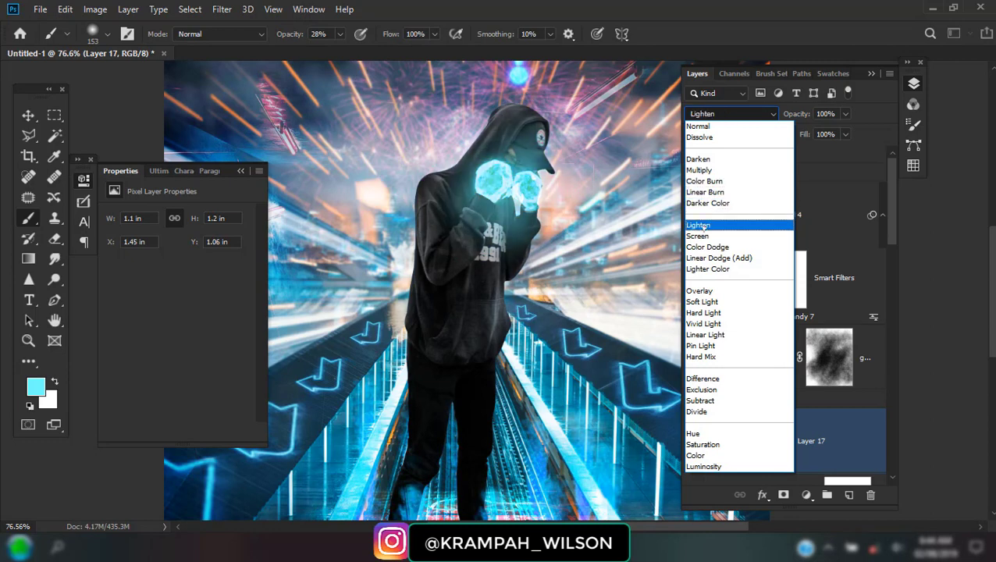
click(705, 249)
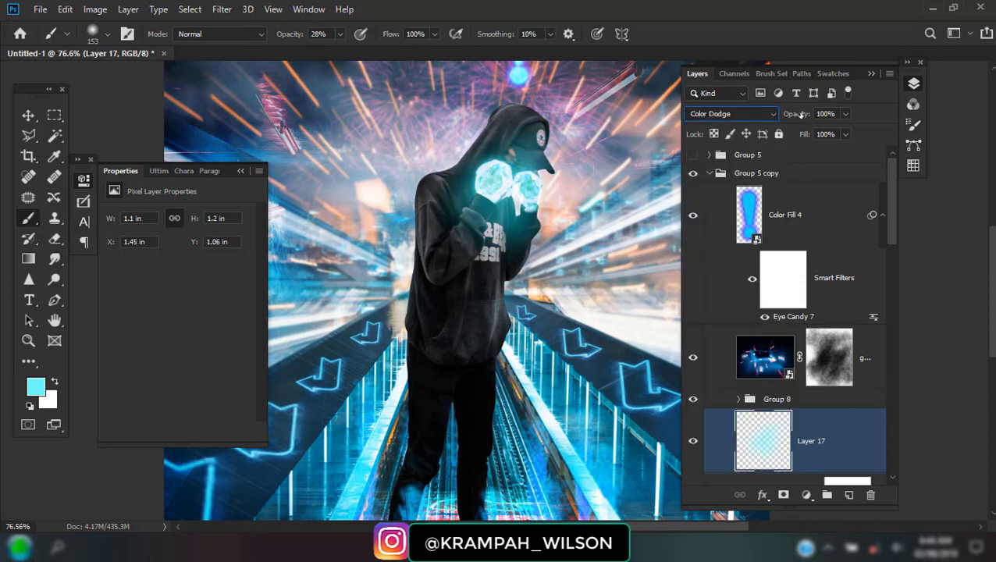
drag(801, 114, 743, 115)
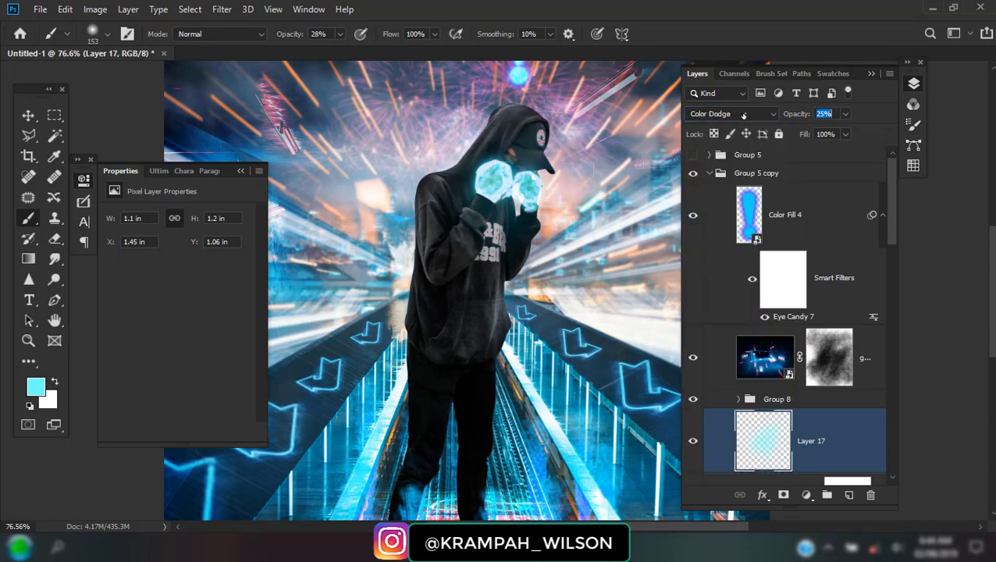
click(849, 495)
Paint soft cyan glow across the chest, hands, face and cap on Layer 18.
click(483, 246)
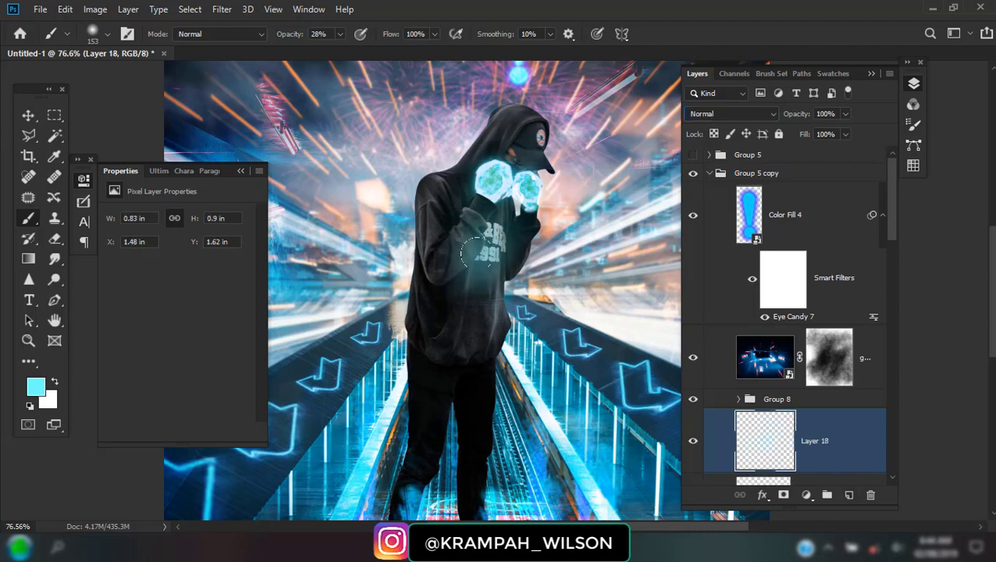
click(461, 229)
click(505, 235)
click(508, 217)
click(467, 197)
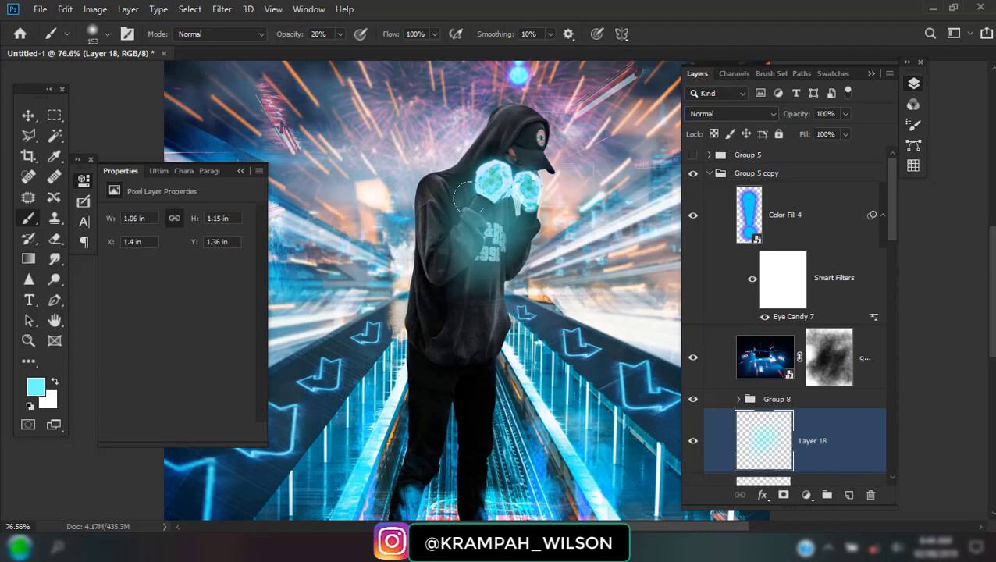
click(521, 156)
Set Layer 18's blend mode to Soft Light.
click(730, 114)
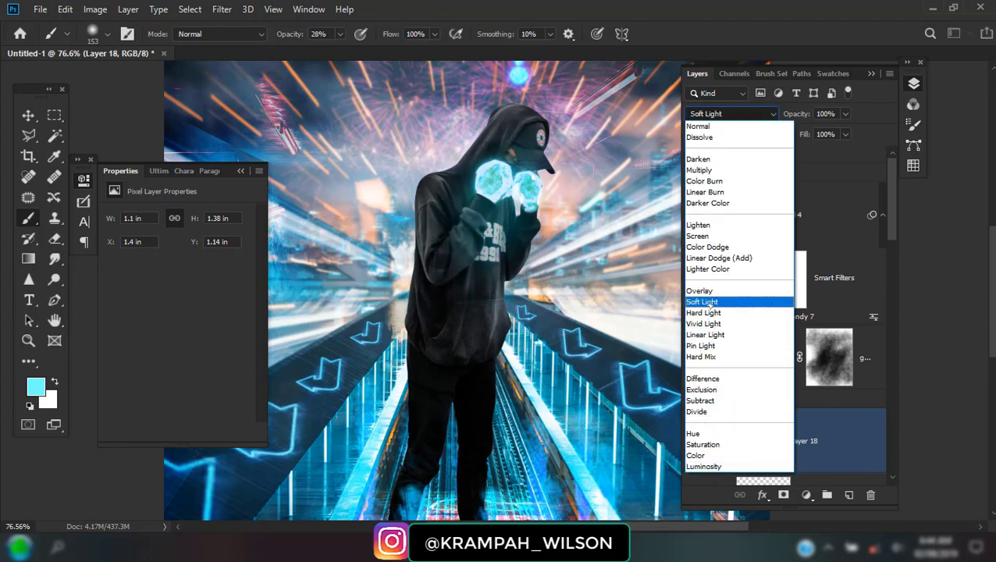
click(702, 301)
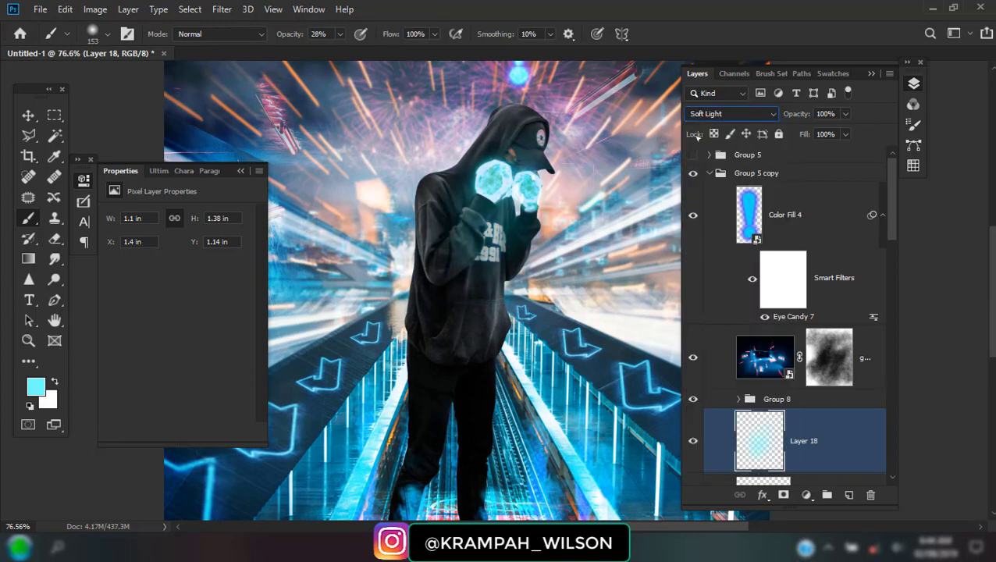
scroll(531, 250, down, 2)
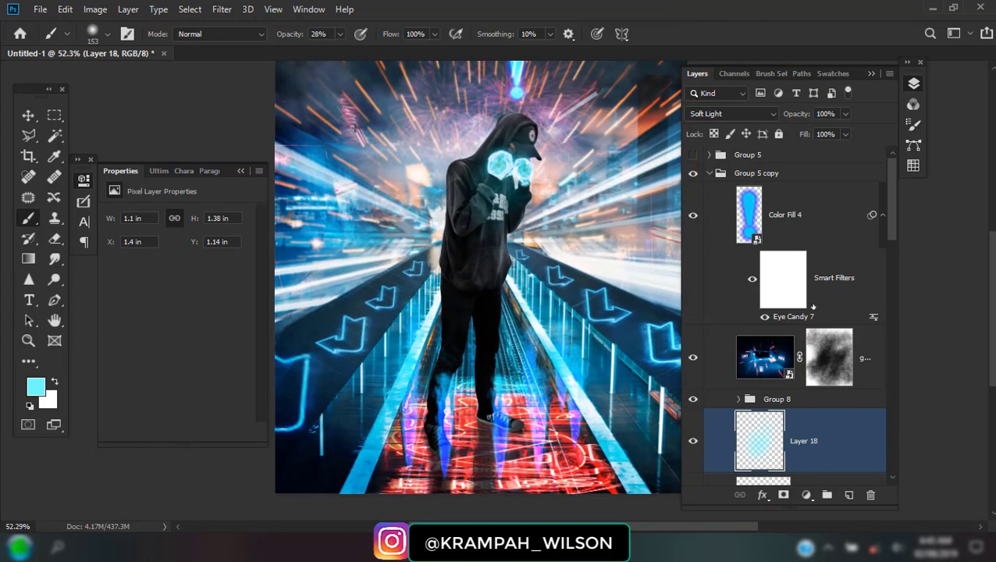
scroll(804, 359, down, 1)
scroll(804, 363, down, 1)
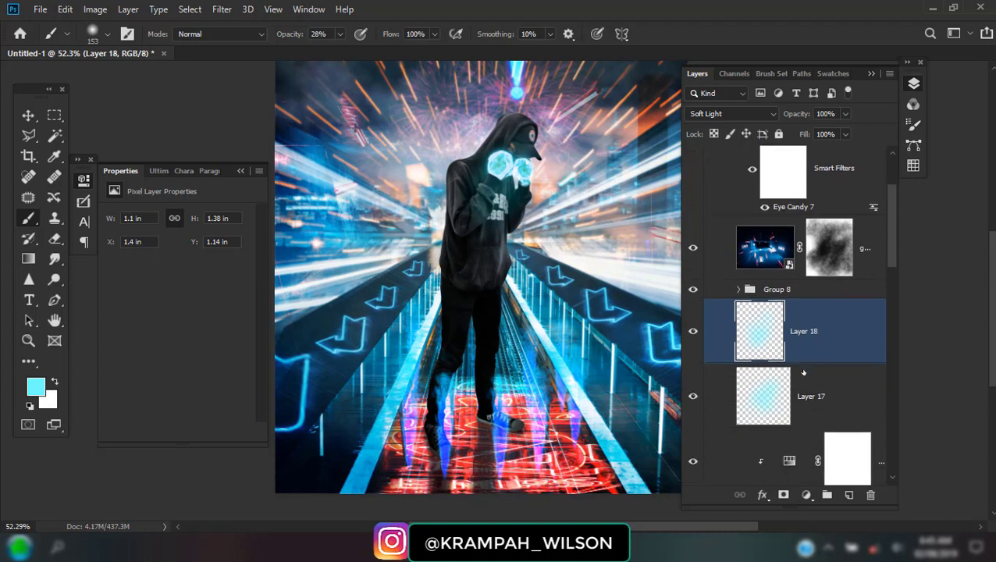
scroll(804, 367, down, 3)
scroll(804, 373, down, 3)
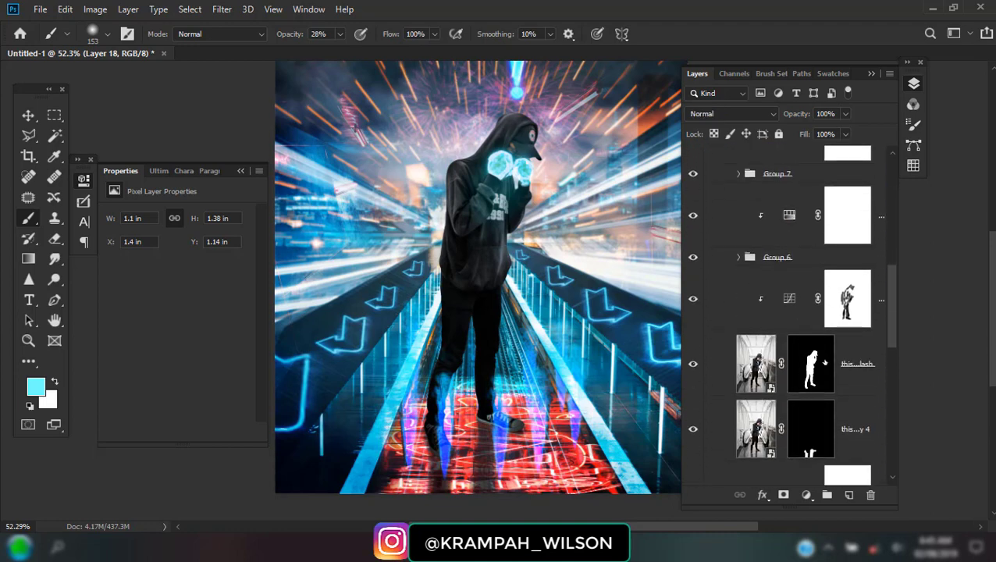
Select the this-isme photo layer and apply the Topaz Labs Adjust filter as a smart filter.
click(805, 363)
click(755, 363)
click(222, 10)
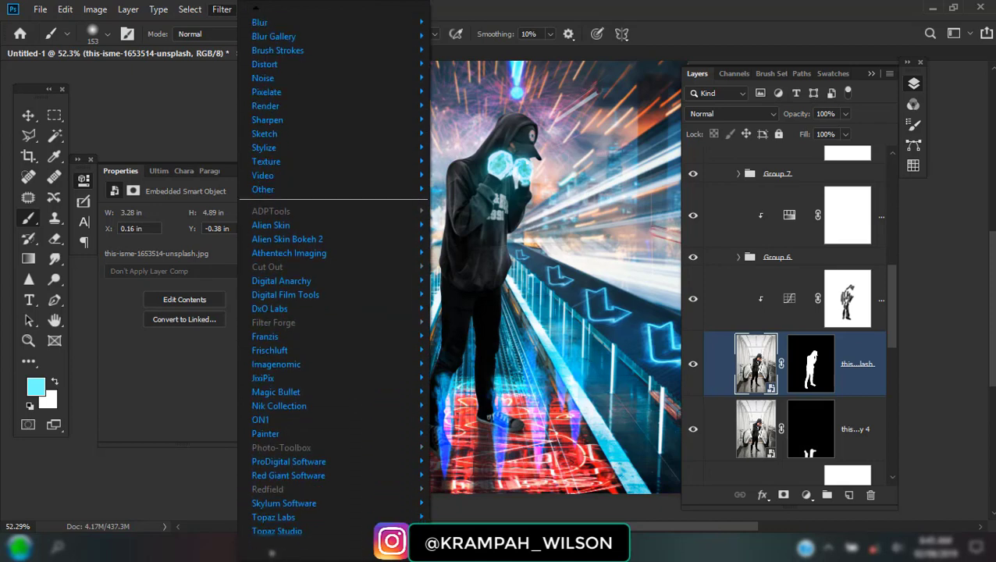
mouse_move(273, 517)
click(465, 265)
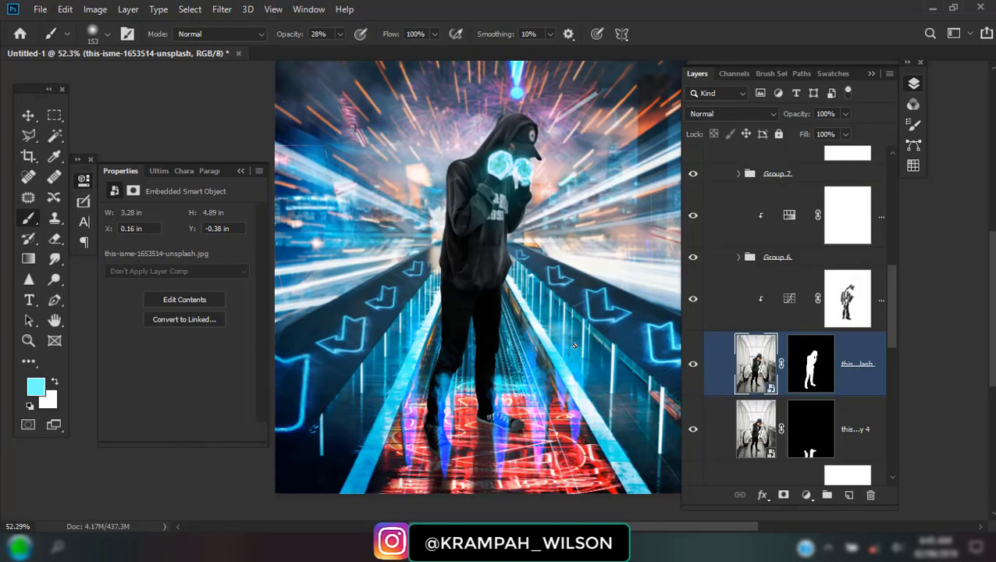
scroll(505, 251, up, 3)
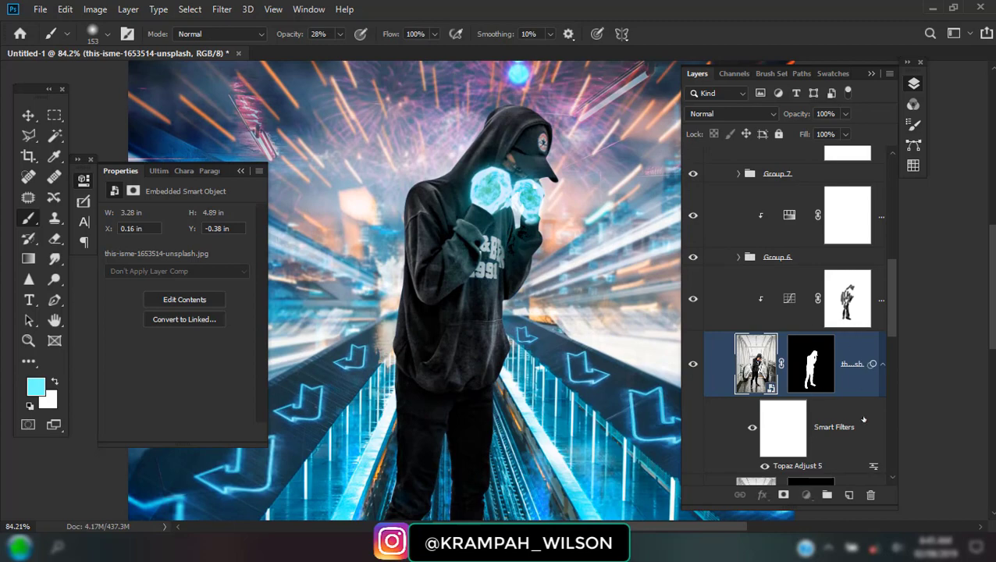
Add a clipped layer, paint light cyan across the hands, then undo the stroke.
click(850, 495)
key(ctrl+alt+g)
scroll(559, 212, up, 2)
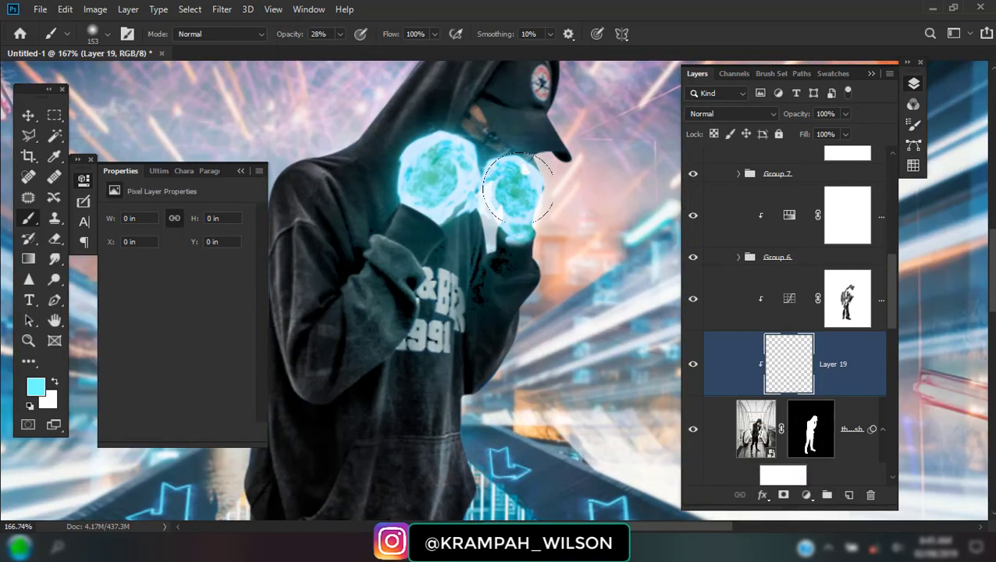
scroll(549, 223, down, 1)
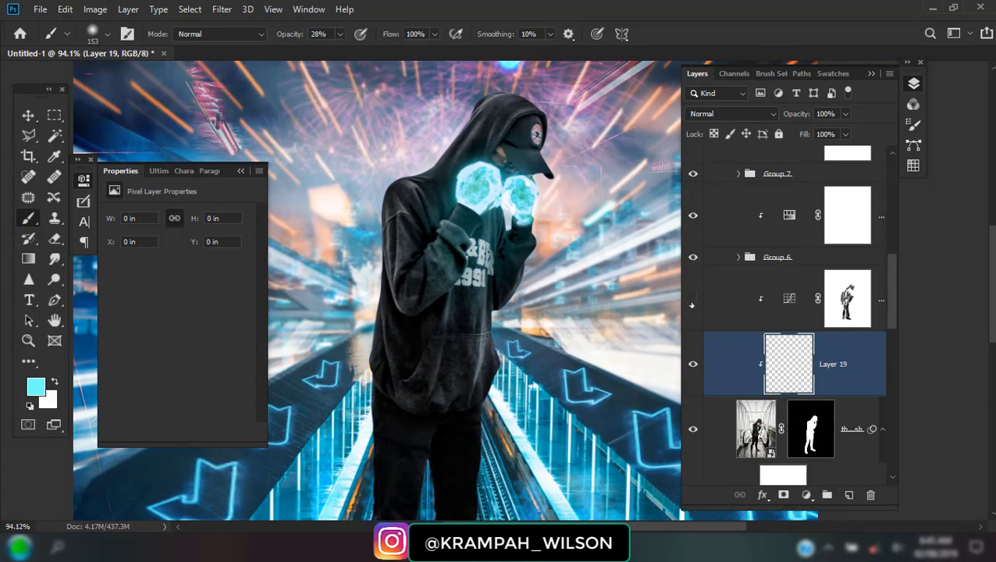
drag(473, 184, 520, 195)
key(ctrl+z)
scroll(831, 421, down, 2)
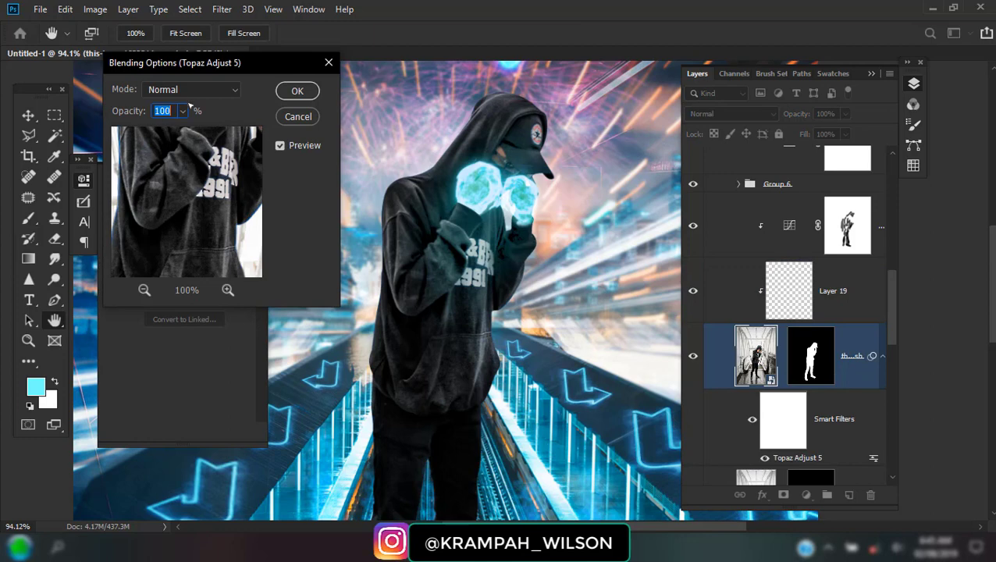
Lower the Topaz Adjust 5 smart filter's blending opacity to 67%.
click(183, 110)
click(160, 129)
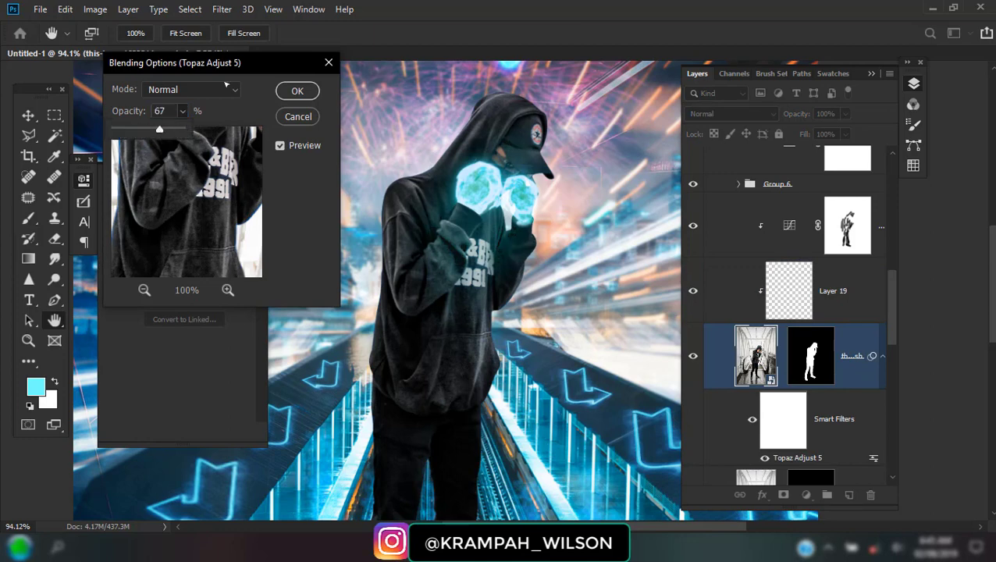
click(290, 93)
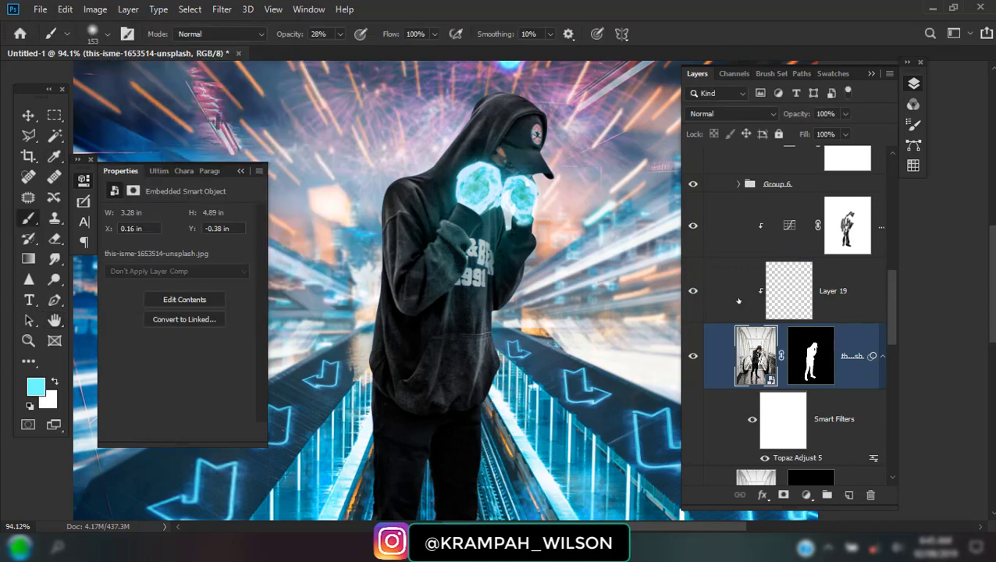
click(806, 290)
Paint soft cyan over the face and cap on Layer 19 and set it to Overlay.
scroll(524, 234, up, 2)
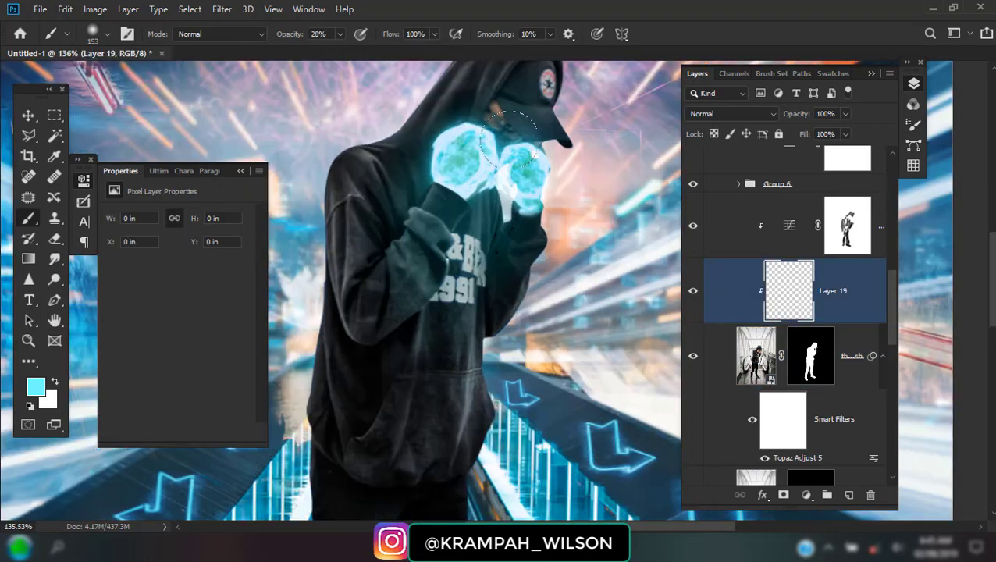
scroll(524, 234, up, 1)
mouse_move(524, 235)
mouse_down()
mouse_move(539, 195)
mouse_move(546, 258)
mouse_up()
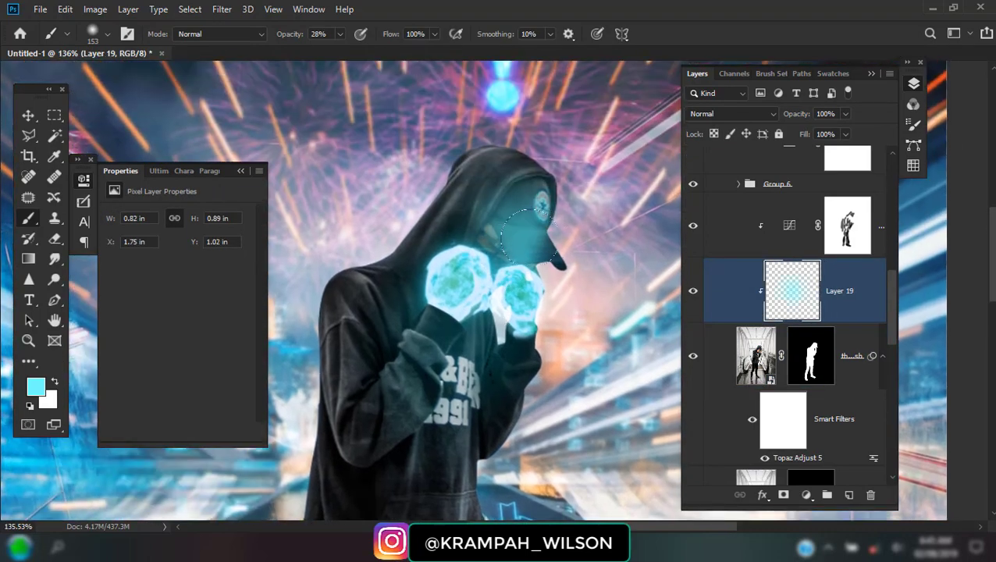
drag(480, 250, 539, 196)
click(732, 113)
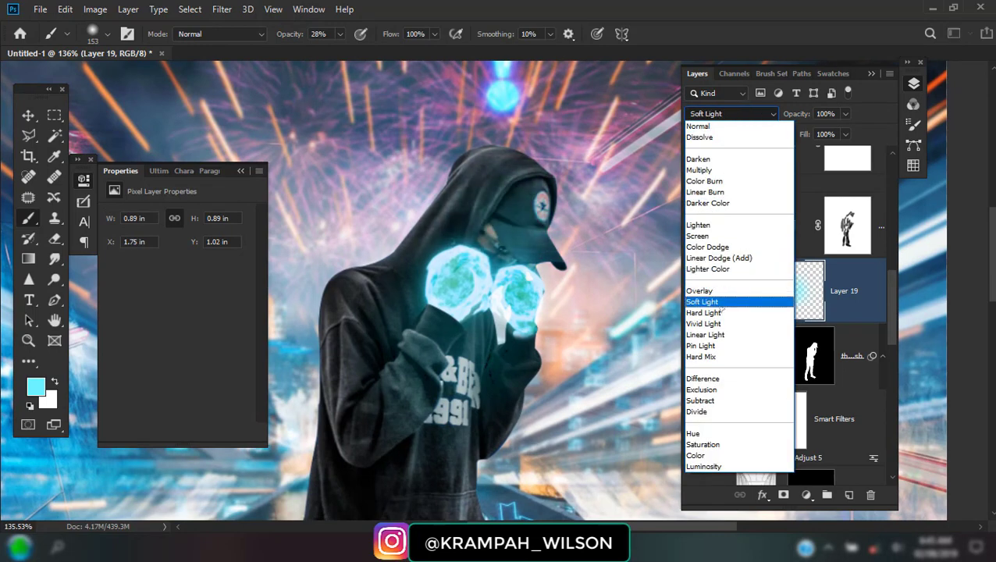
click(725, 293)
Extend the cyan glow around both fists and over the hoodie.
mouse_move(477, 328)
mouse_down()
mouse_move(461, 373)
mouse_move(410, 344)
mouse_up()
drag(394, 390, 469, 332)
mouse_move(441, 286)
mouse_down()
mouse_move(391, 283)
mouse_move(374, 270)
mouse_up()
scroll(463, 429, down, 5)
drag(480, 204, 461, 292)
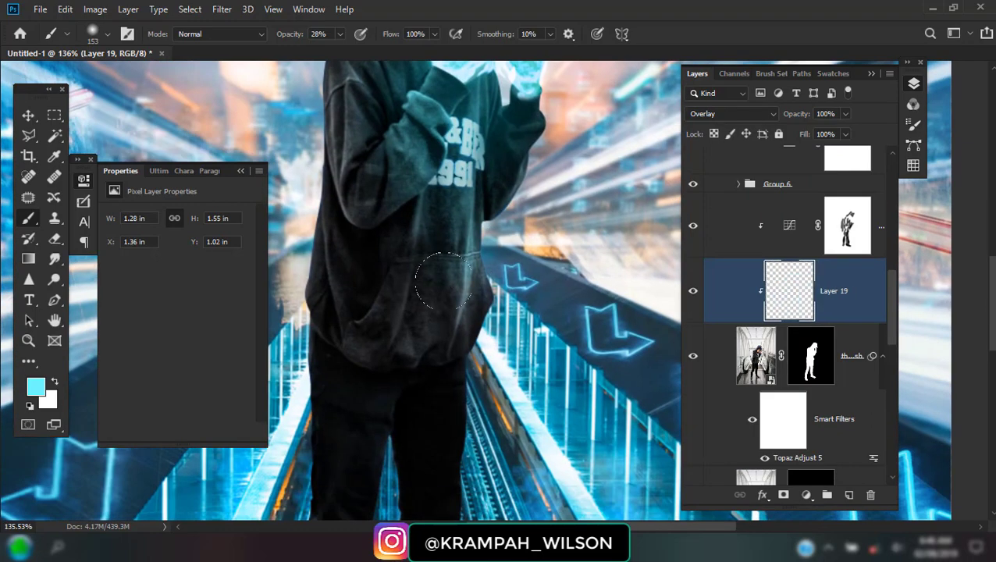
drag(422, 334, 461, 300)
scroll(461, 301, down, 3)
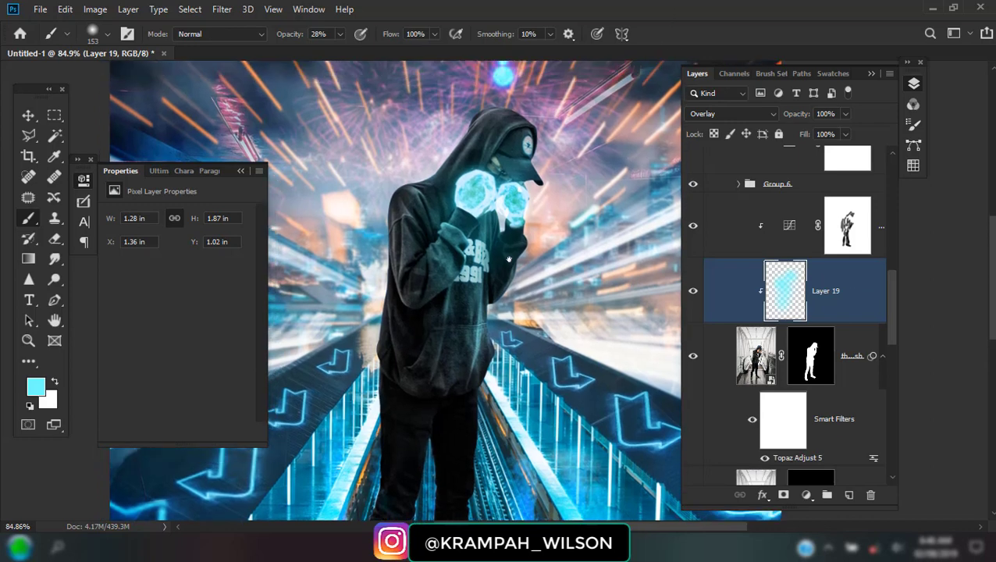
drag(600, 332, 628, 388)
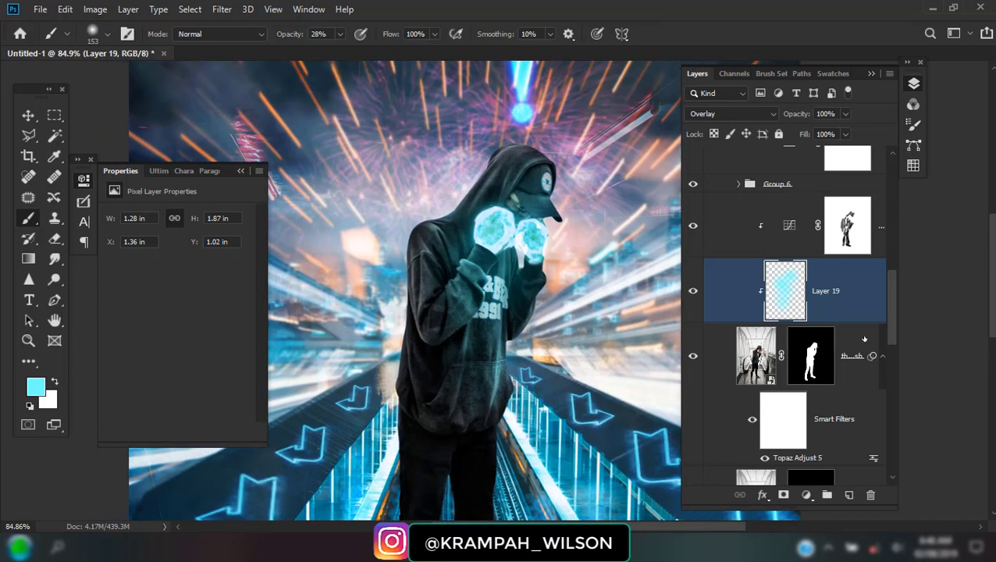
click(856, 237)
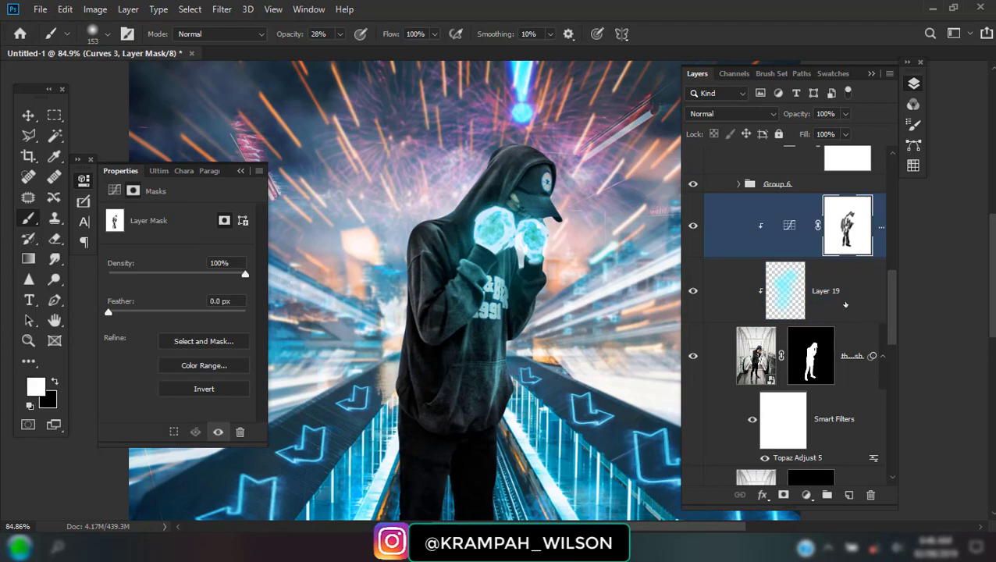
Compare with Curves 3 toggled, add a new layer above it, and set a 7 px brush.
click(692, 227)
click(692, 226)
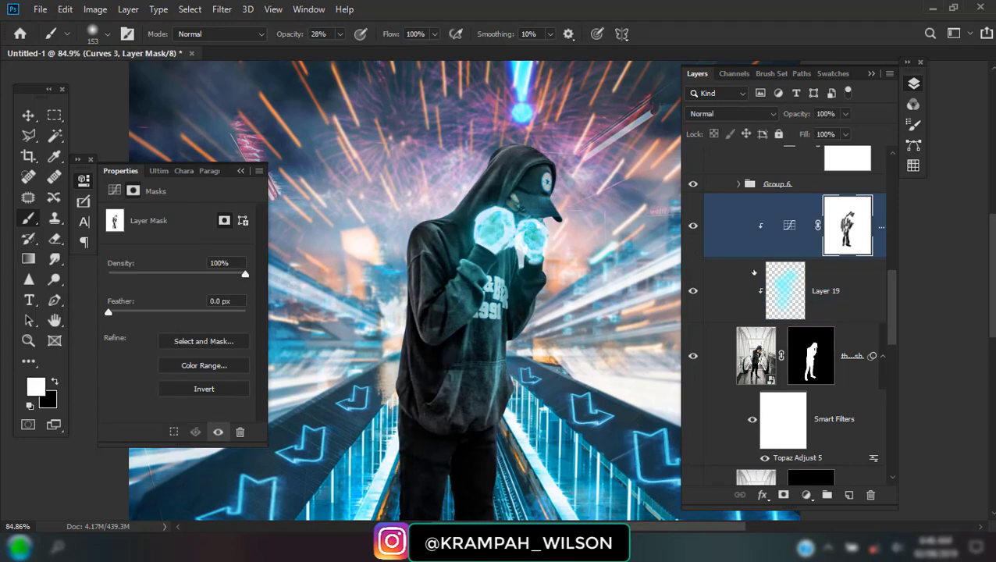
drag(581, 364, 590, 235)
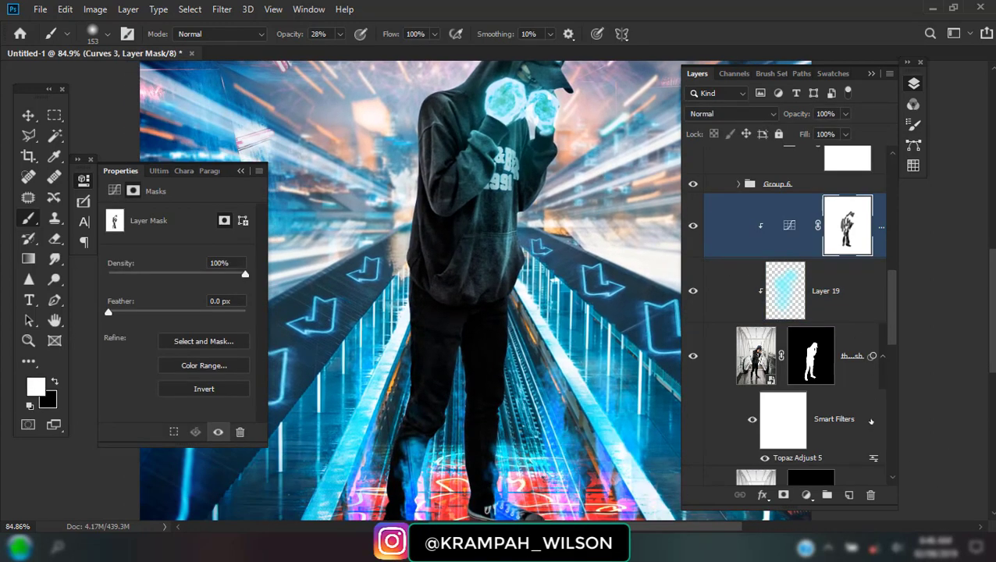
click(849, 495)
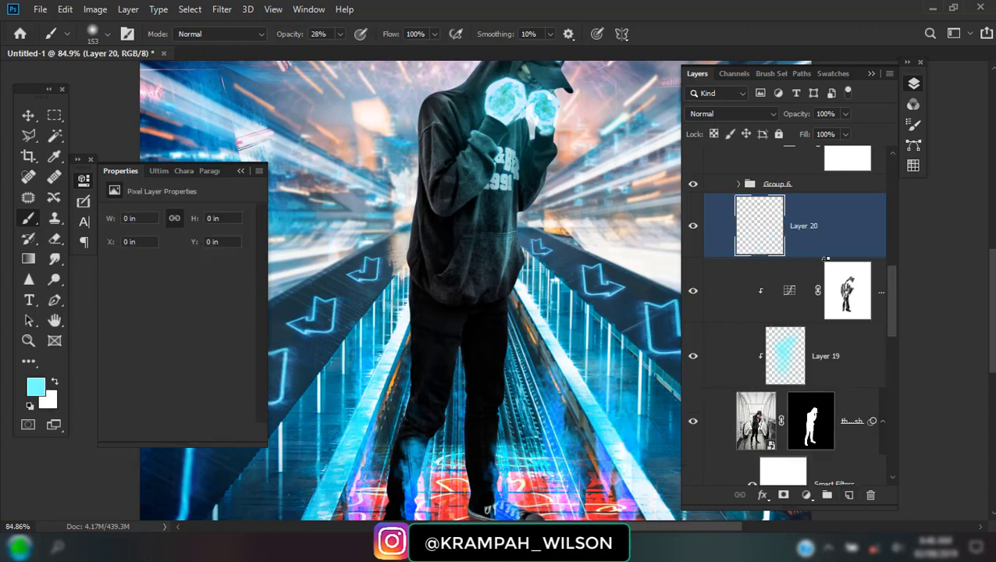
right_click(504, 267)
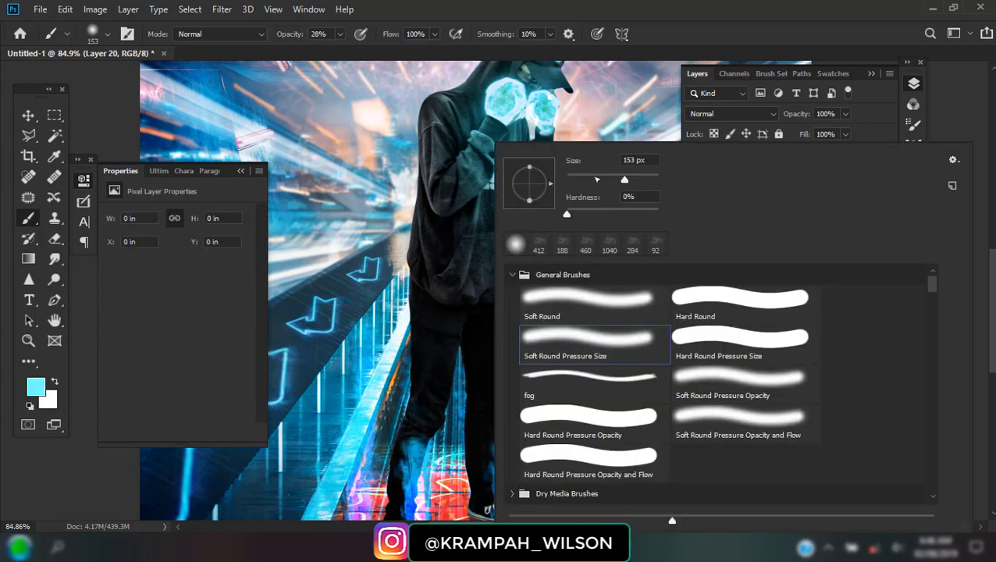
drag(624, 179, 570, 181)
key(Return)
Paint two thin cyan highlight lines along the hoodie.
scroll(512, 160, up, 2)
scroll(512, 160, up, 2)
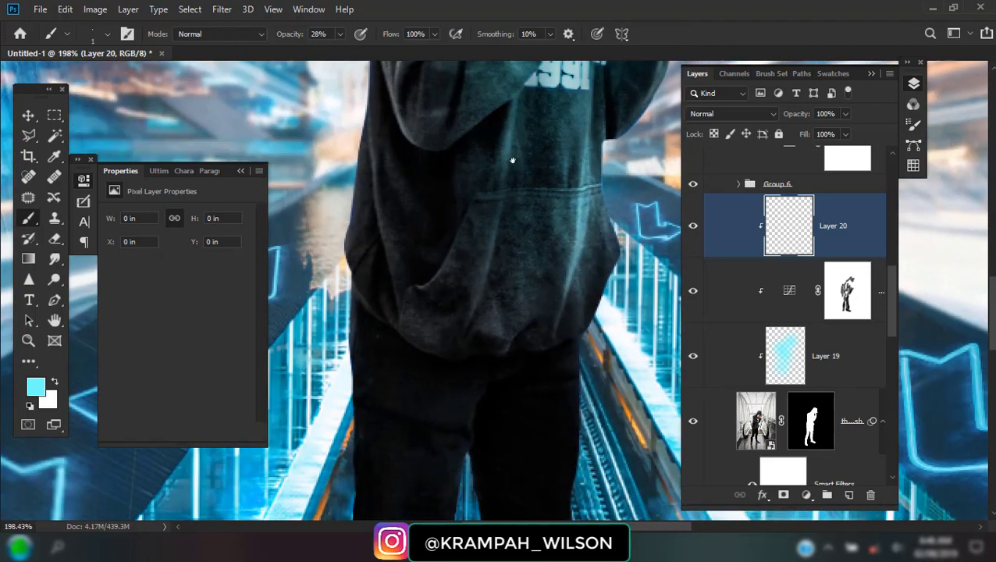
drag(502, 103, 500, 237)
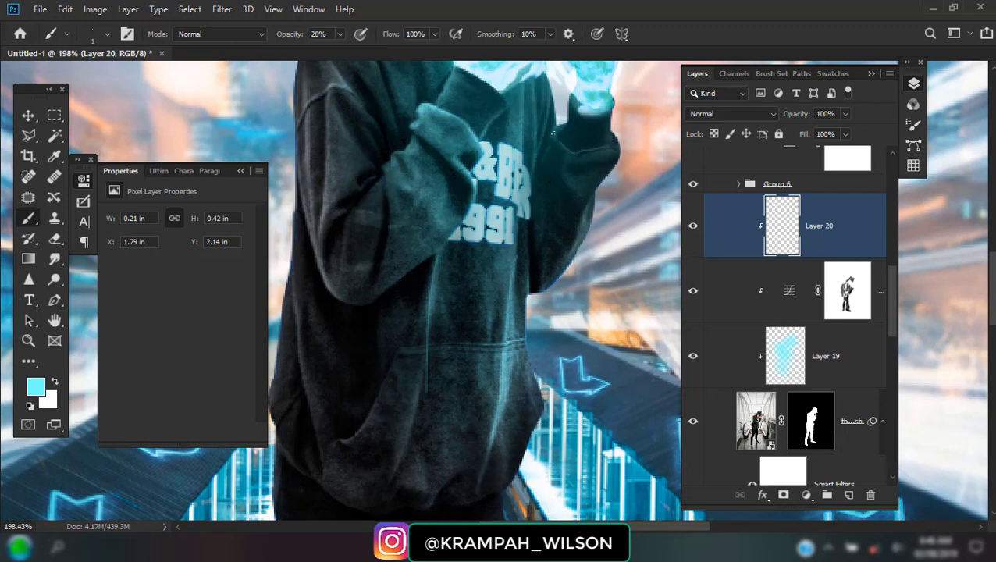
drag(552, 134, 599, 181)
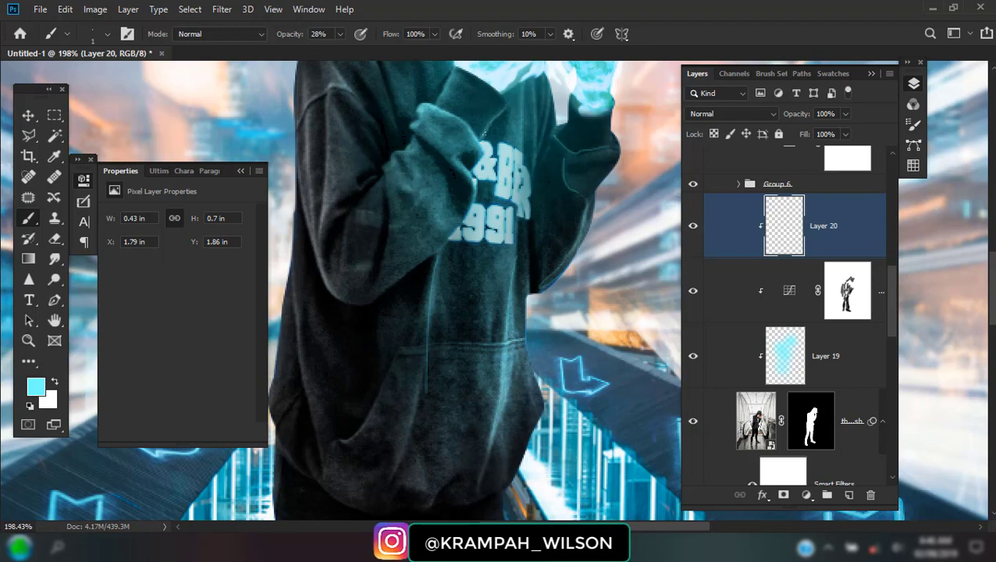
scroll(495, 128, up, 5)
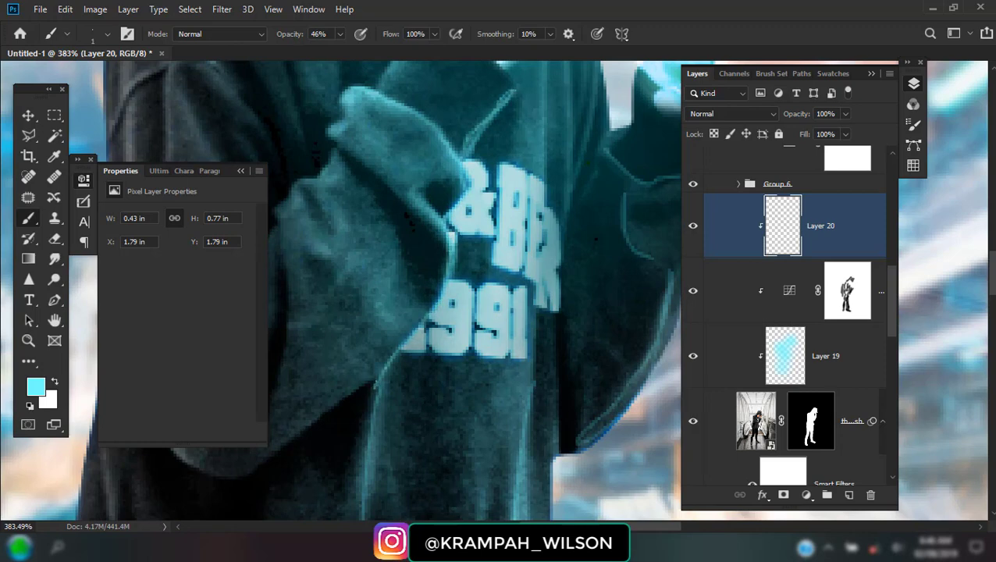
Dab faint cyan on the hoodie chest and trace two thin highlight lines along its edge.
drag(385, 215, 444, 331)
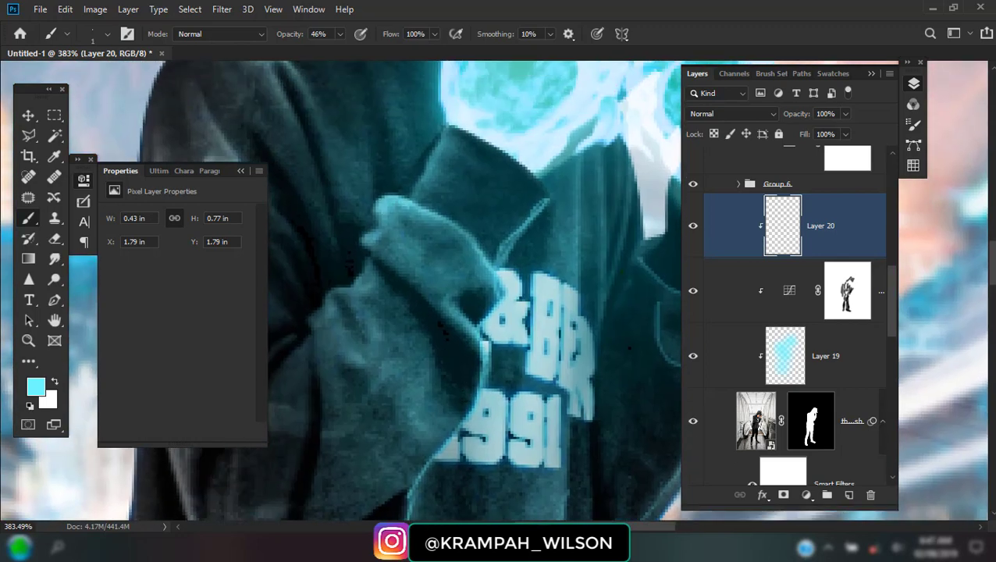
click(425, 165)
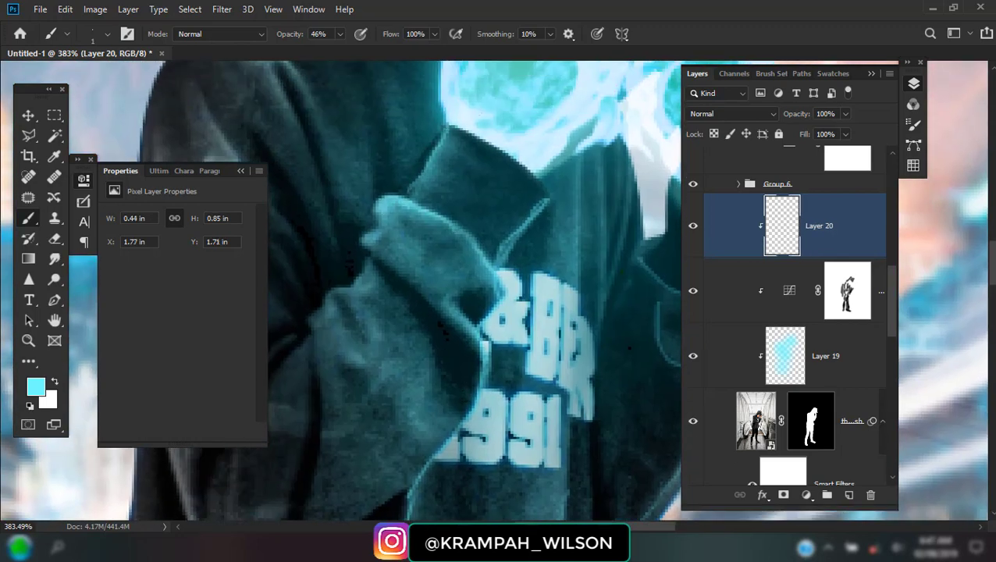
click(485, 146)
drag(593, 240, 513, 228)
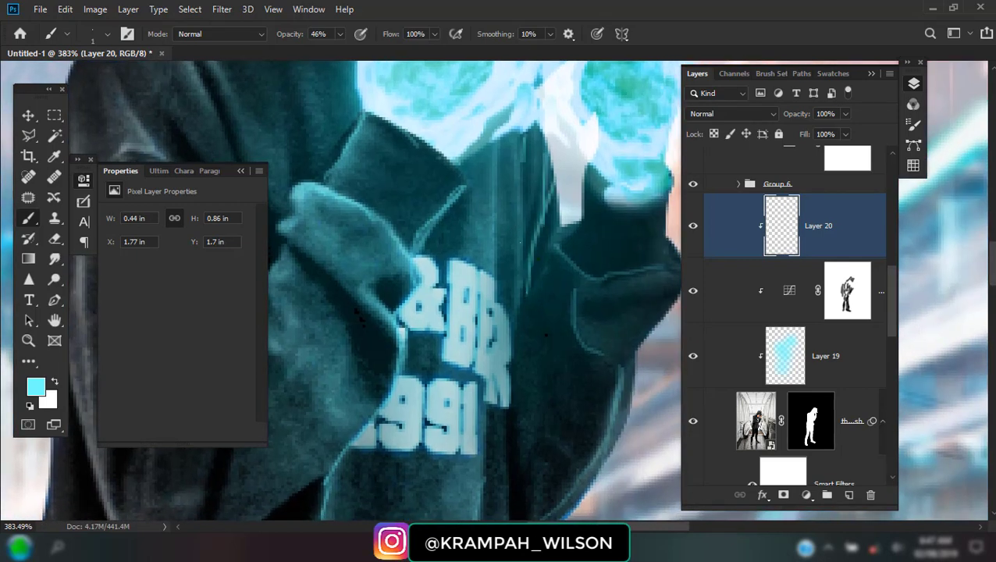
drag(521, 164, 519, 254)
drag(493, 140, 493, 256)
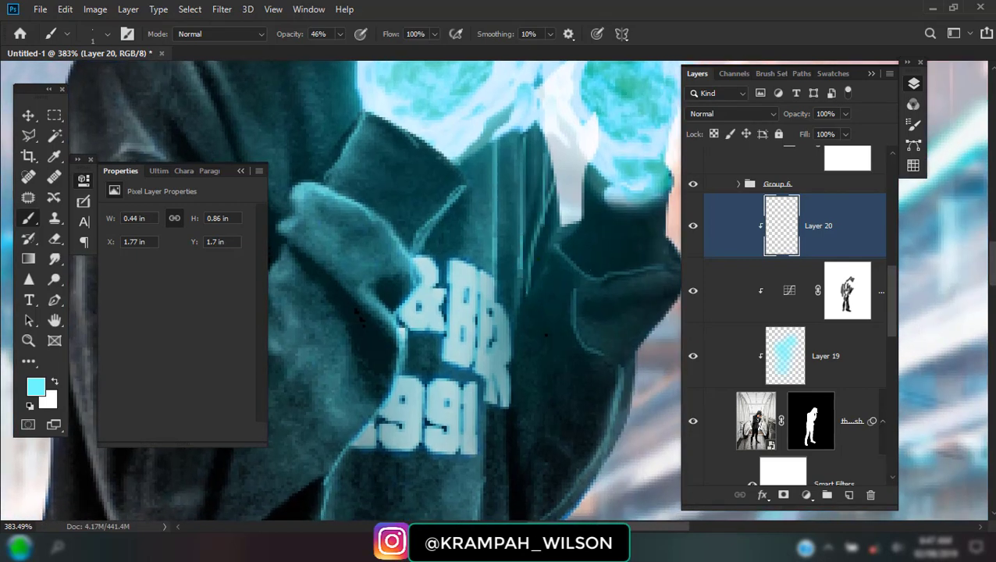
Paint cyan rim highlights along the lower hoodie edges and shoulder folds.
mouse_move(545, 334)
mouse_down()
mouse_move(566, 127)
mouse_move(532, 256)
mouse_move(506, 426)
mouse_up()
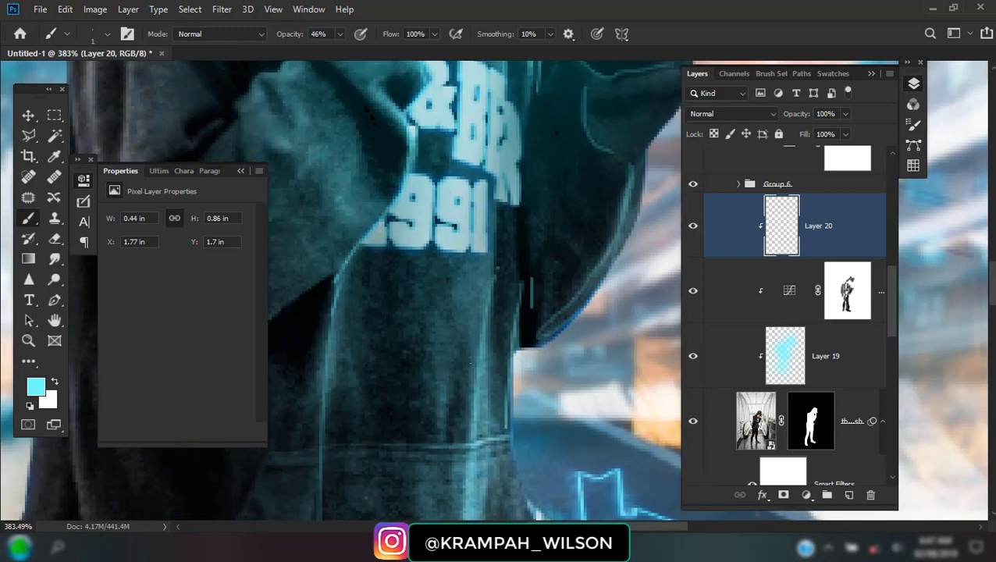
drag(469, 462, 395, 266)
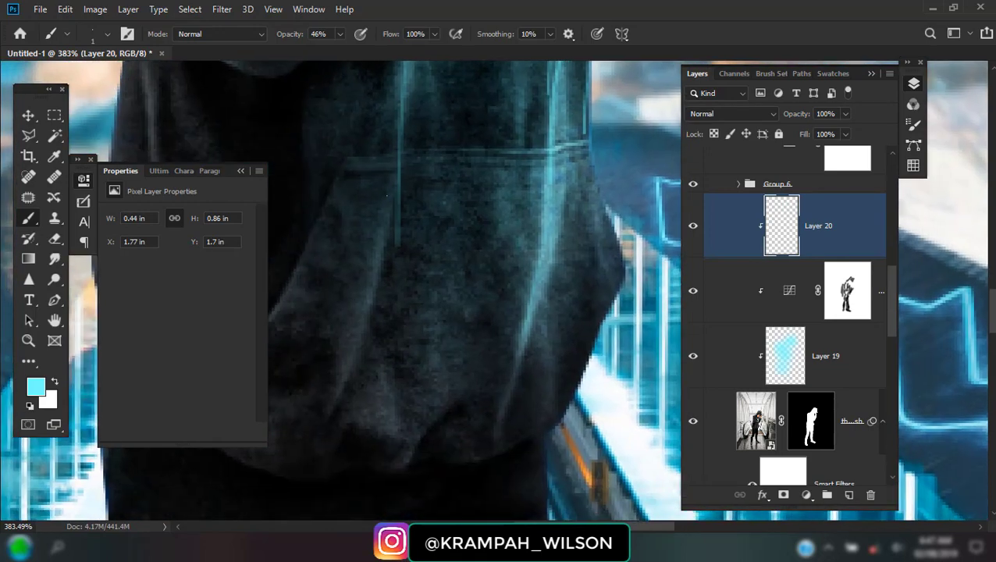
mouse_move(386, 196)
mouse_down()
mouse_move(368, 317)
mouse_move(343, 379)
mouse_up()
drag(316, 225, 294, 275)
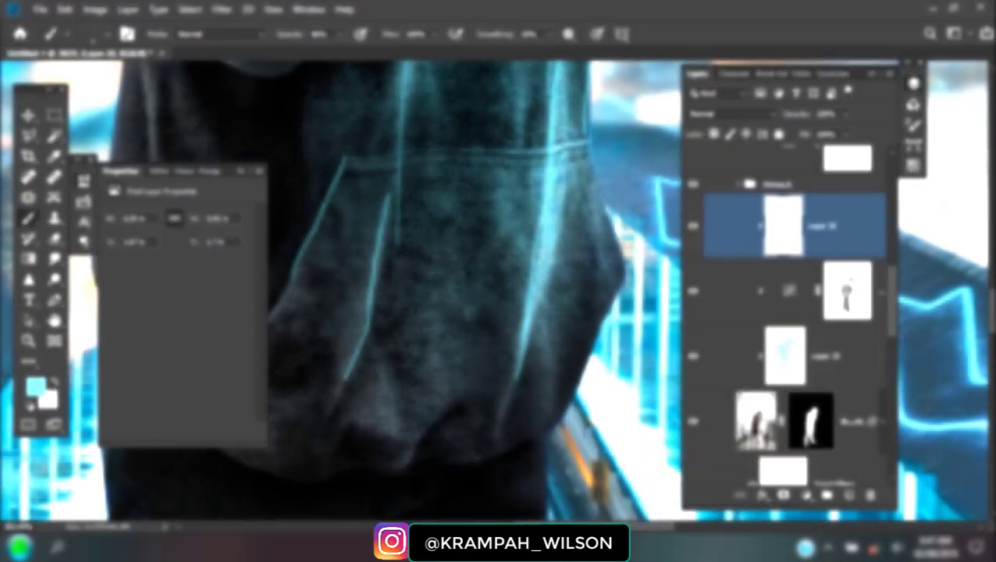
drag(578, 382, 545, 420)
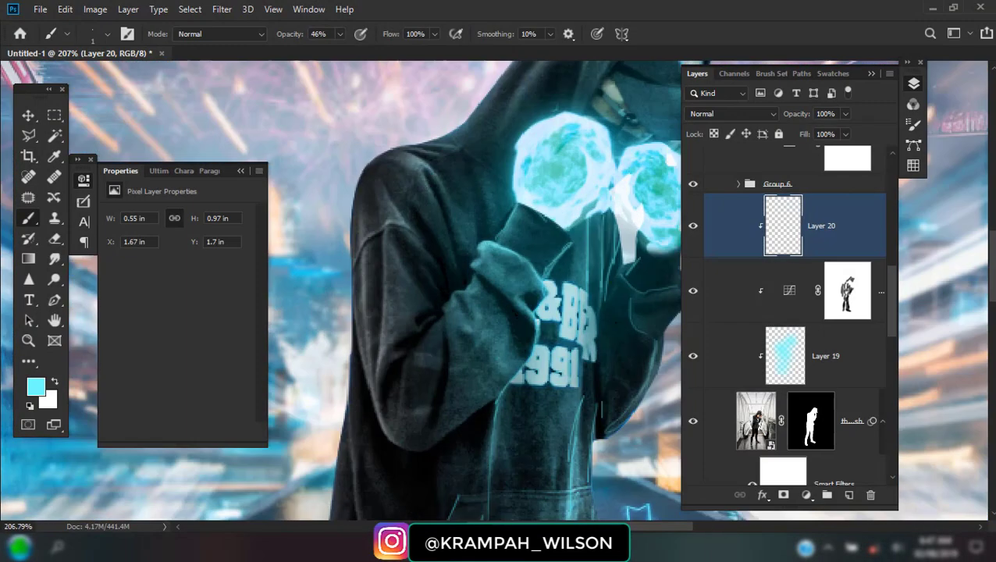
drag(541, 367, 406, 195)
drag(395, 140, 467, 282)
drag(328, 168, 361, 245)
scroll(375, 266, down, 2)
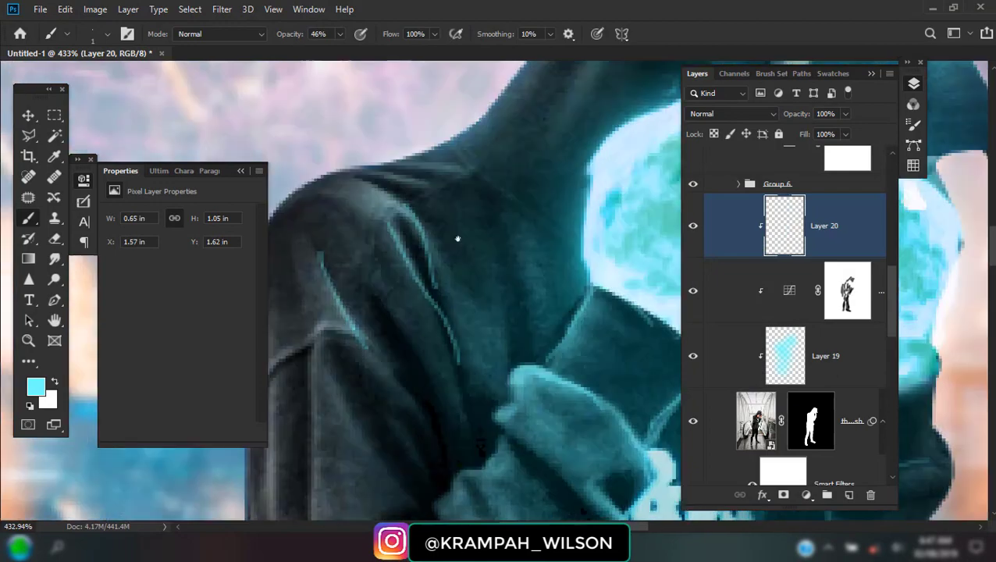
scroll(585, 196, down, 2)
Add faint cyan strokes along the hood's left side and edge.
drag(506, 250, 479, 365)
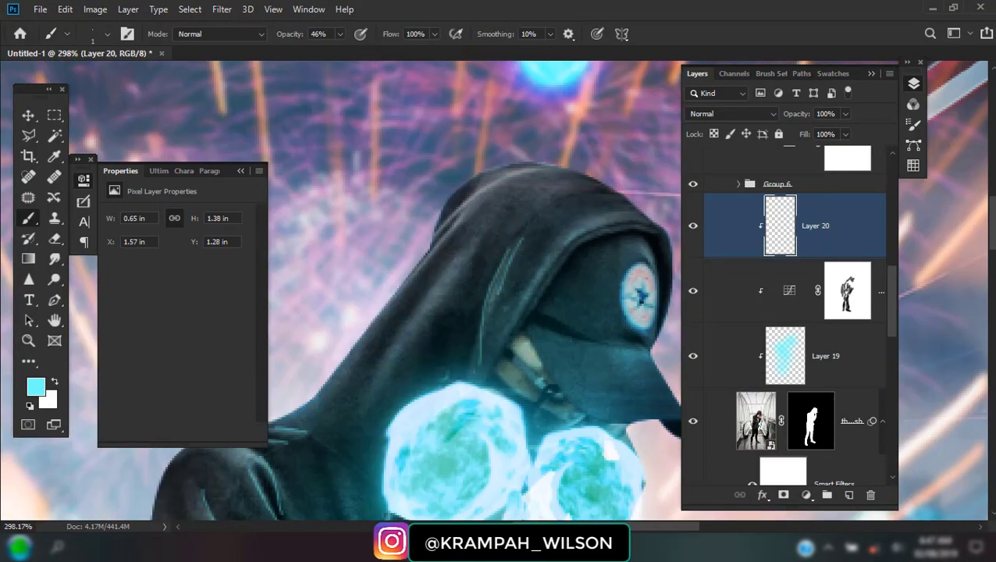
drag(572, 365, 457, 342)
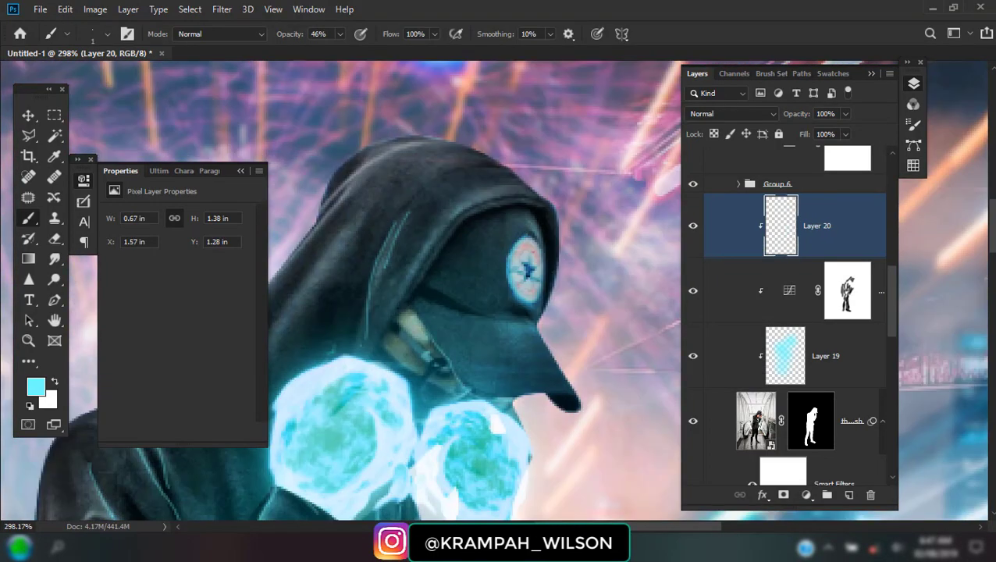
drag(458, 227, 419, 274)
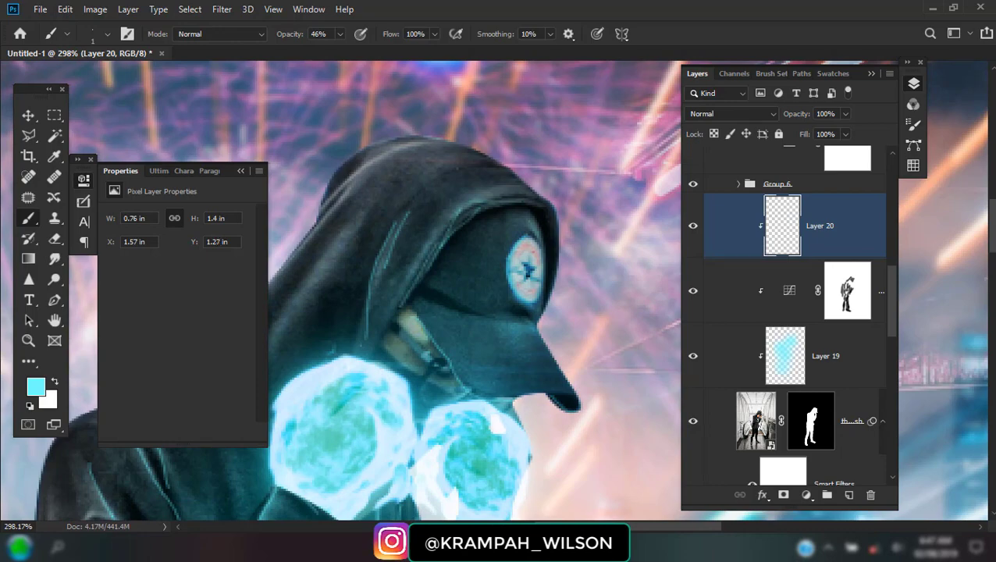
drag(367, 164, 324, 234)
key(ctrl+0)
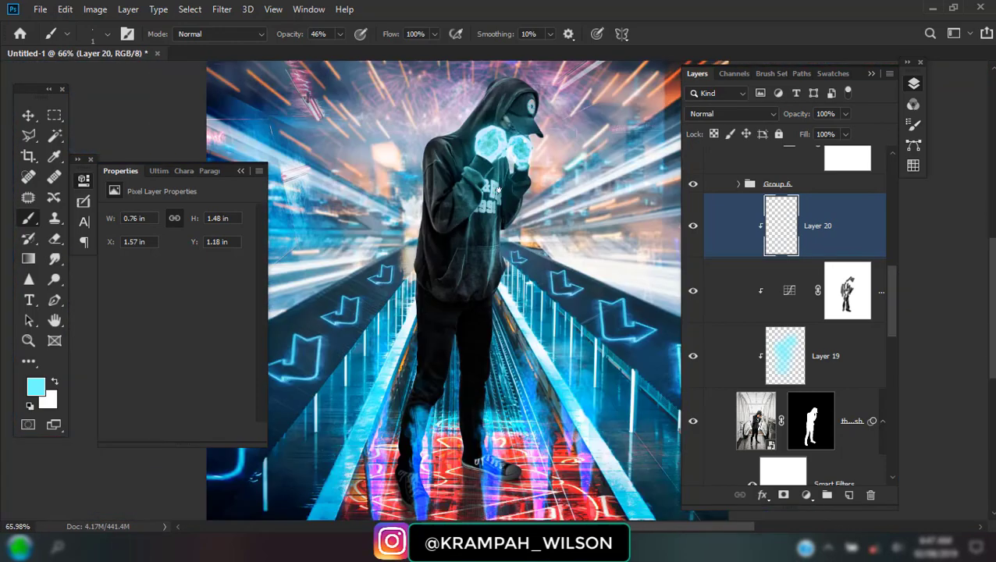
scroll(498, 190, up, 1)
scroll(484, 234, up, 1)
scroll(480, 273, down, 1)
scroll(474, 306, up, 3)
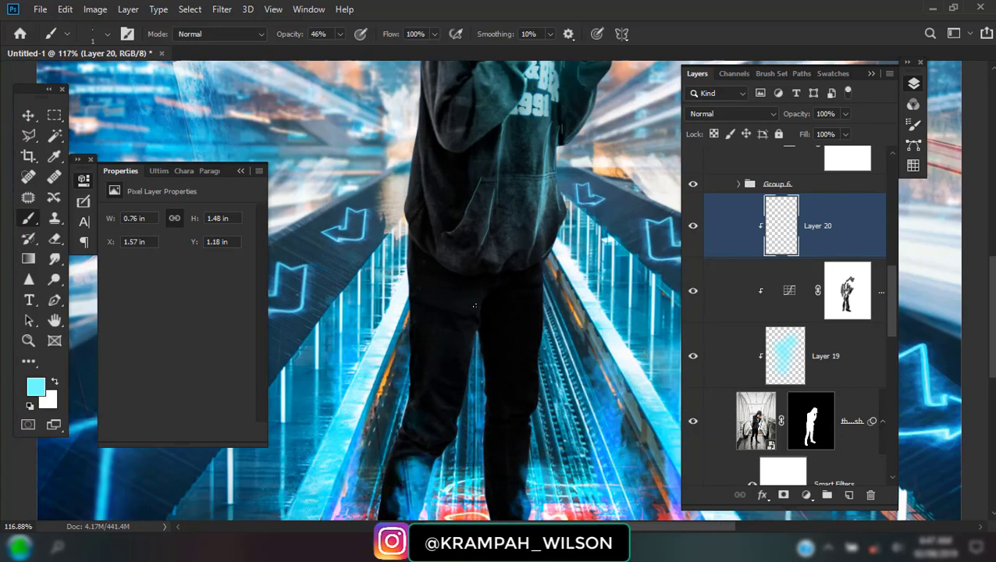
Add a new empty Layer 21 clipped to the figure for painting the legs.
click(789, 290)
click(849, 495)
scroll(468, 312, down, 1)
right_click(494, 149)
Paint red over both legs on Layer 21 with a 99 px brush.
key(Return)
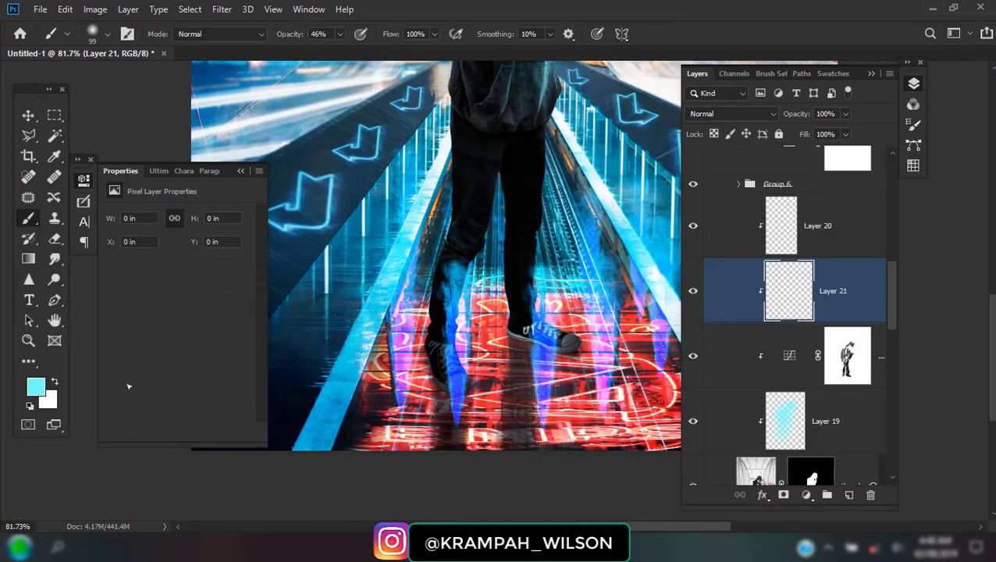
click(54, 381)
scroll(442, 356, up, 3)
alt+click(442, 355)
drag(466, 257, 466, 326)
scroll(500, 273, up, 1)
drag(538, 359, 516, 172)
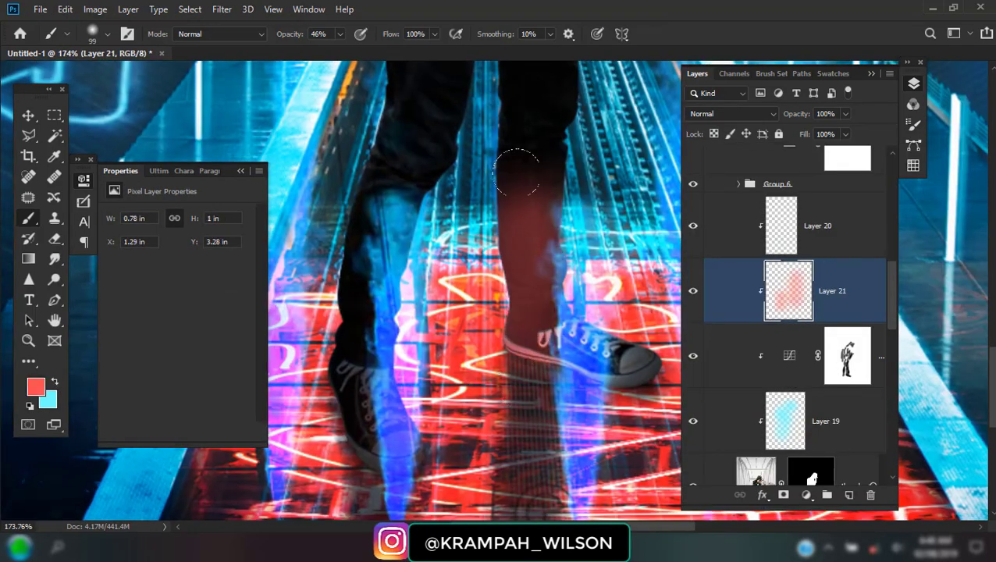
drag(402, 97, 367, 406)
Set Layer 21 to Vivid Light blending at 18% opacity.
click(730, 113)
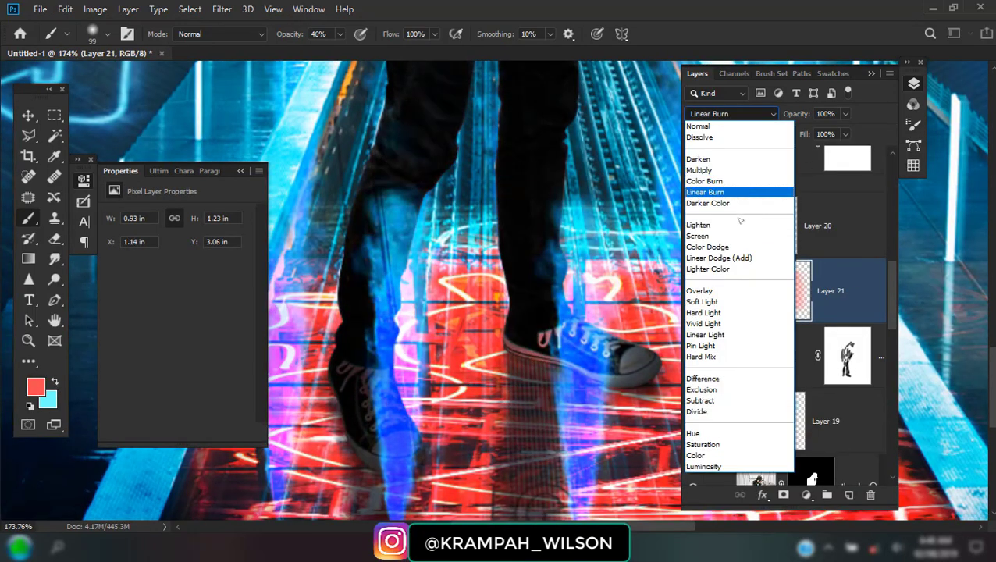
click(732, 324)
drag(797, 113, 769, 113)
scroll(511, 156, up, 3)
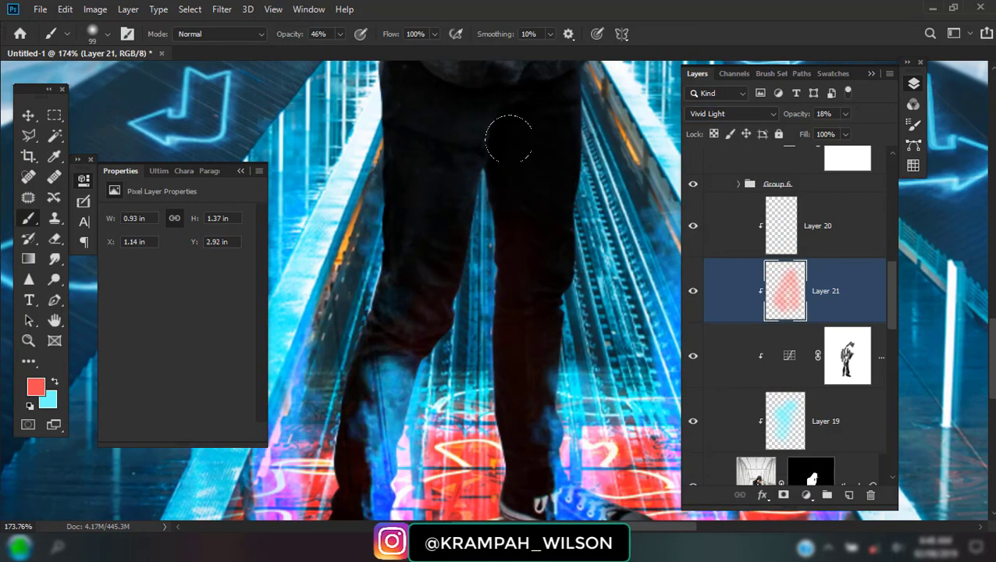
scroll(514, 391, down, 3)
scroll(469, 336, up, 4)
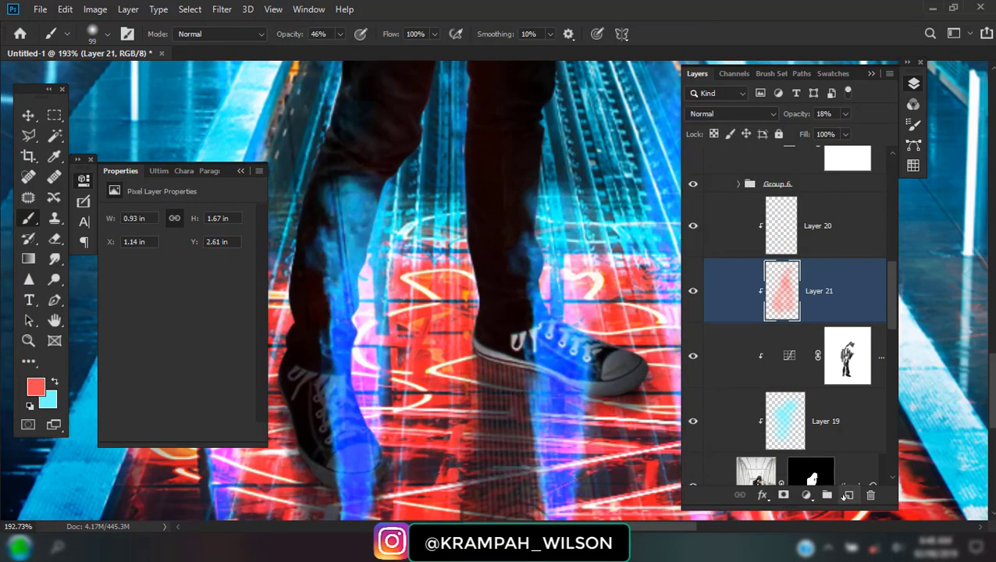
Create Layer 22 and shrink the brush to 1 px.
click(847, 494)
right_click(590, 180)
key(Return)
right_click(608, 146)
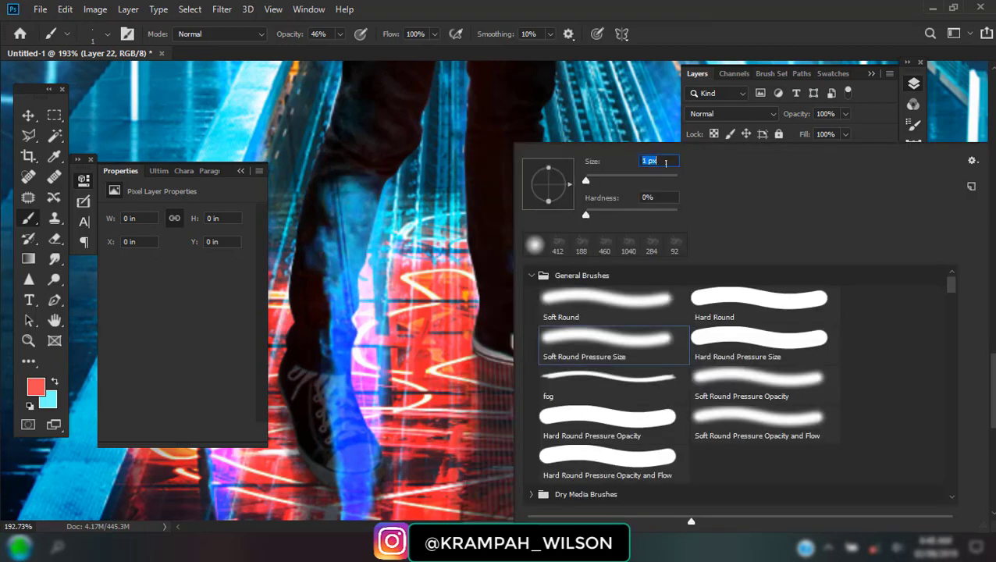
key(Return)
scroll(486, 307, up, 5)
scroll(450, 406, up, 2)
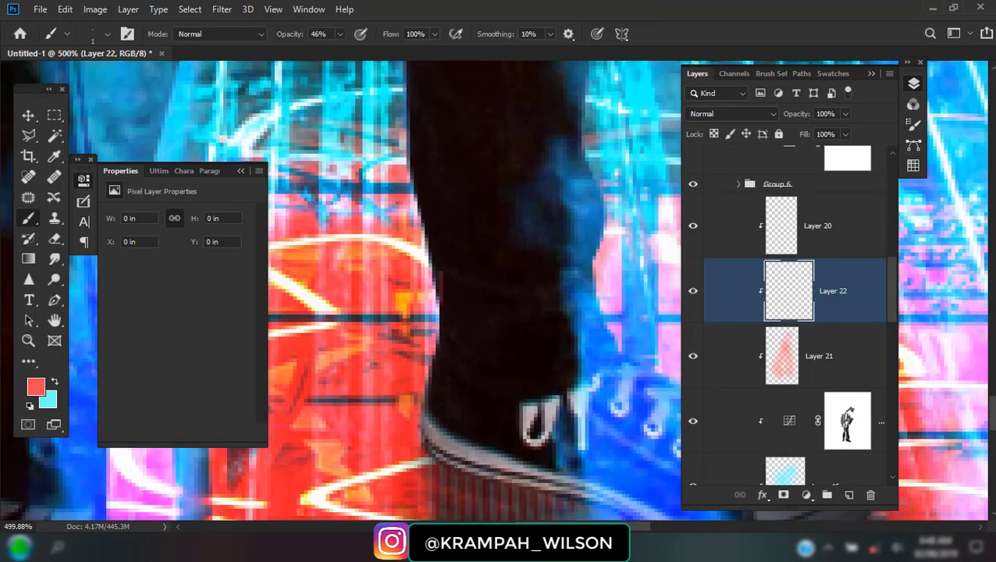
Trace thin red rim lines and short highlights along the leg edges.
drag(437, 269, 529, 295)
scroll(484, 281, down, 3)
drag(390, 297, 418, 402)
scroll(406, 352, up, 2)
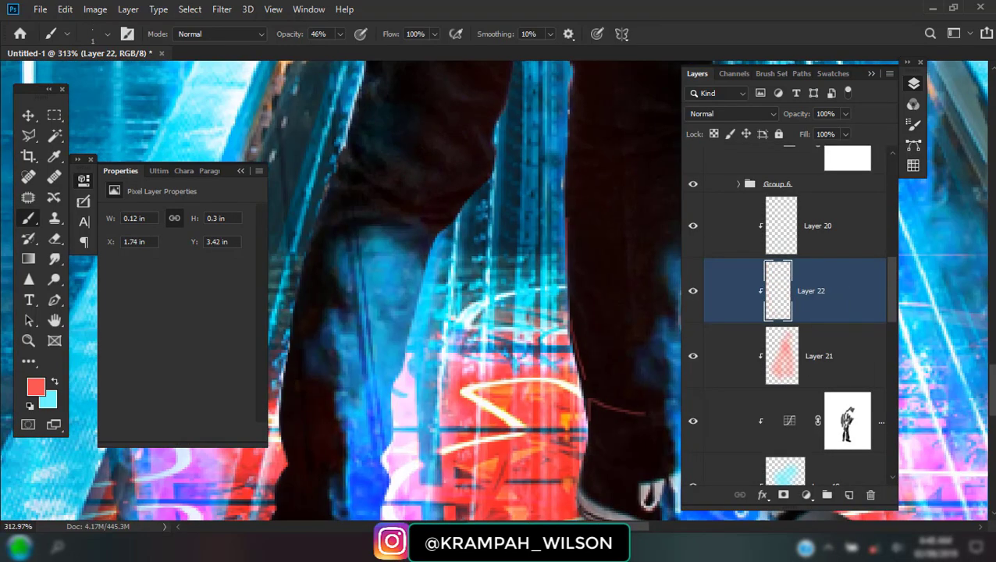
mouse_move(487, 173)
mouse_down()
mouse_move(448, 196)
mouse_move(434, 239)
mouse_up()
scroll(412, 251, up, 3)
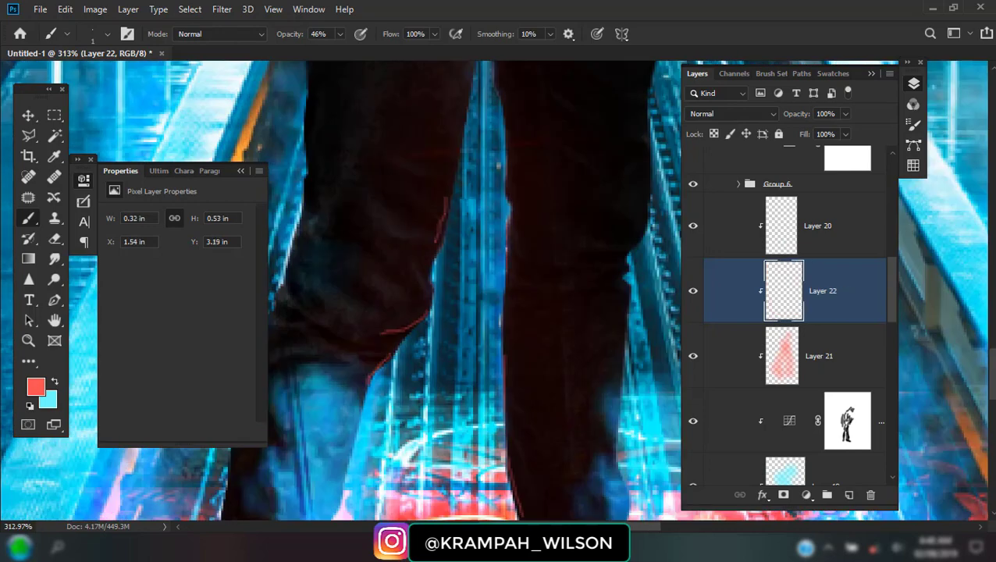
scroll(438, 297, up, 3)
drag(500, 138, 540, 155)
drag(469, 164, 464, 192)
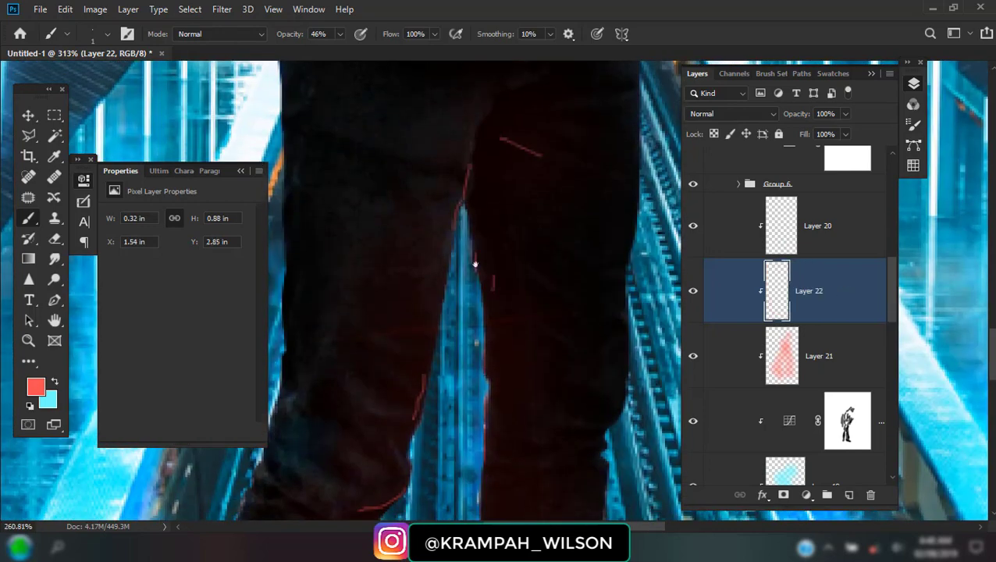
scroll(474, 264, down, 3)
click(848, 495)
Paint pure red over both legs on Layer 23 with a 44 px brush.
right_click(557, 162)
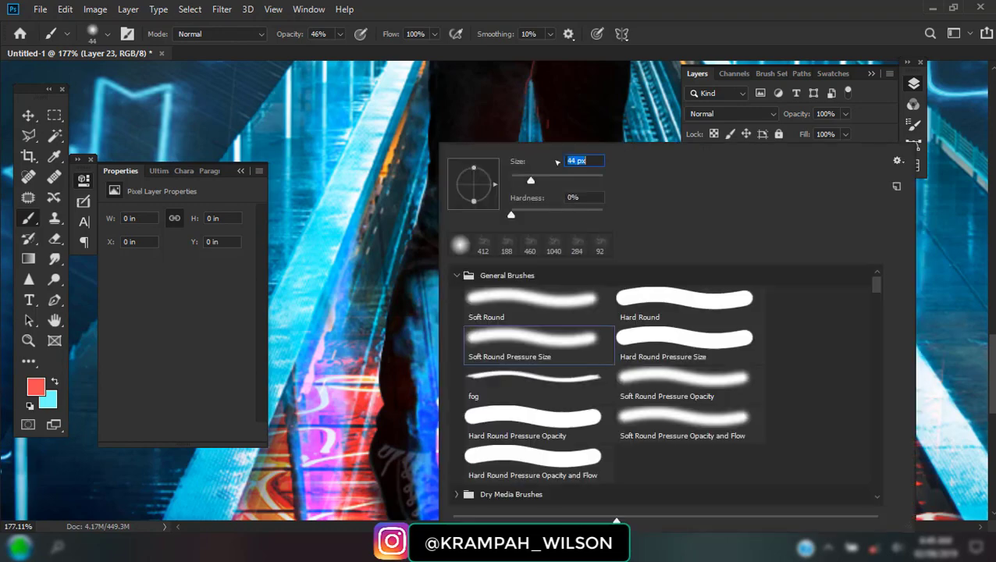
key(Return)
click(37, 387)
click(796, 251)
click(943, 247)
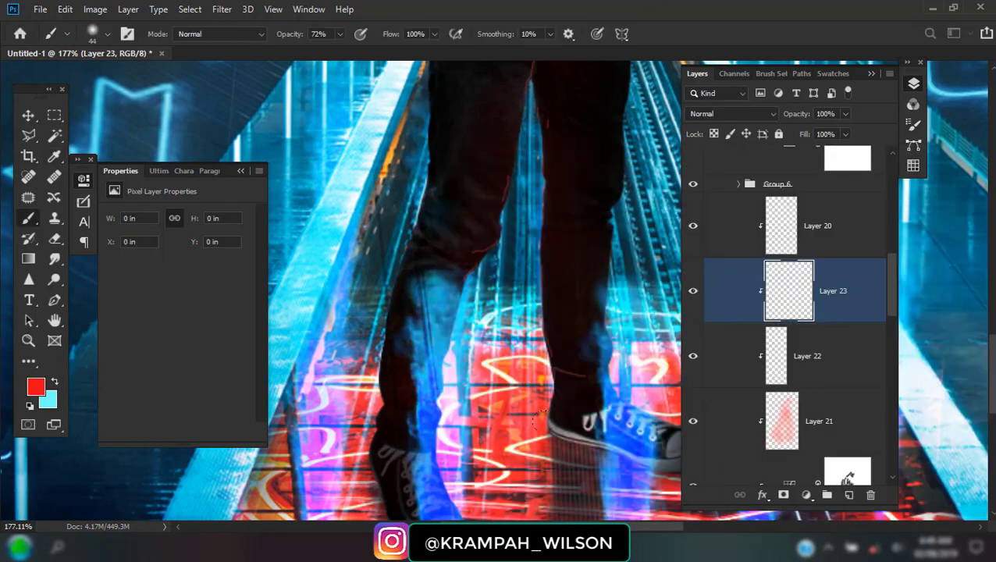
mouse_move(553, 415)
mouse_down()
mouse_move(553, 344)
mouse_move(494, 234)
mouse_up()
mouse_move(494, 295)
mouse_down()
mouse_move(434, 469)
mouse_move(421, 351)
mouse_up()
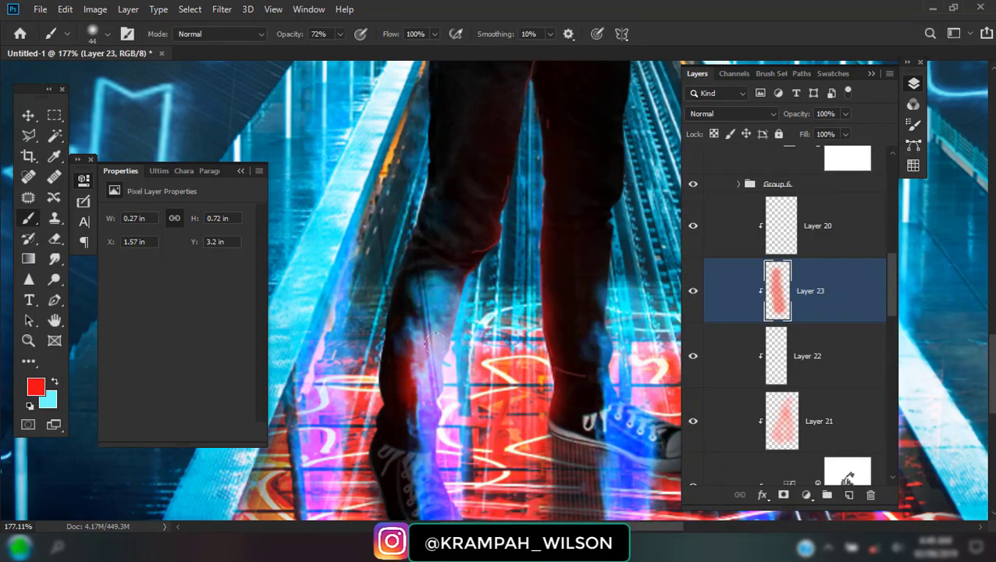
mouse_move(437, 312)
mouse_down()
mouse_move(469, 400)
mouse_move(434, 472)
mouse_up()
drag(429, 421, 487, 203)
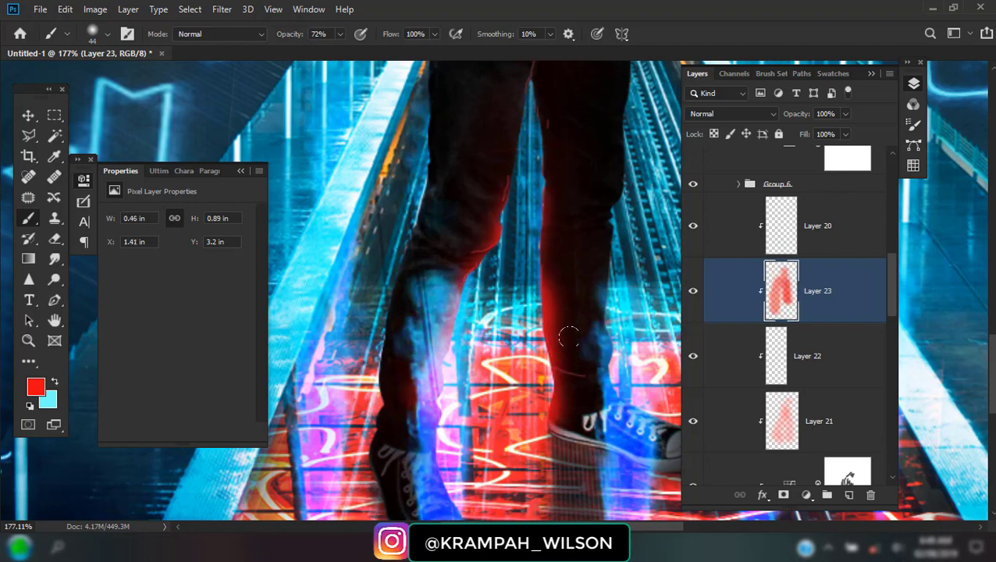
Blend Layer 23 in Color Dodge at 53% opacity.
click(730, 114)
click(734, 247)
drag(797, 113, 764, 118)
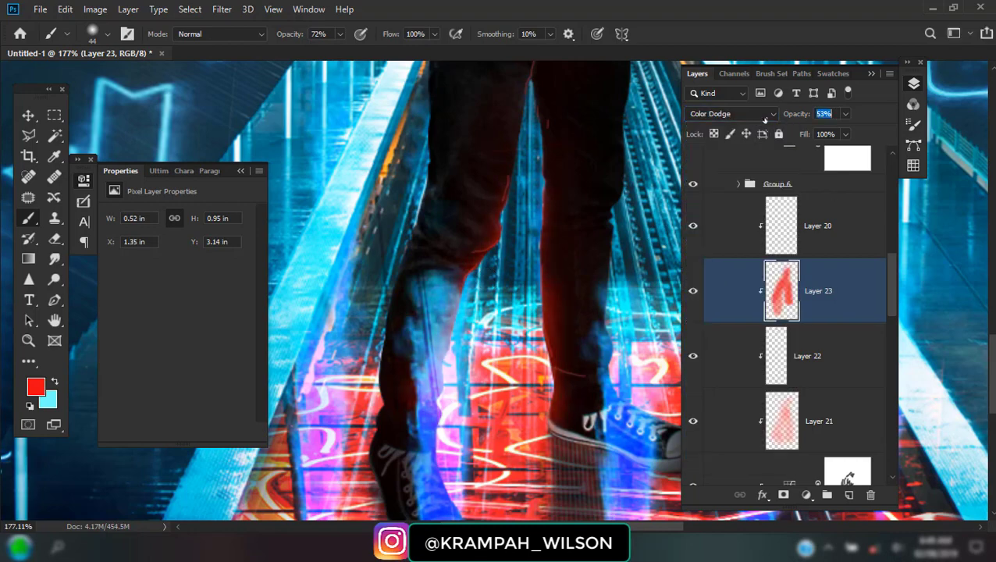
key(ctrl+0)
key(ctrl+0)
scroll(848, 477, up, 2)
Add a Brightness/Contrast adjustment above Layer 20 with brightness -105 and contrast 59.
click(831, 301)
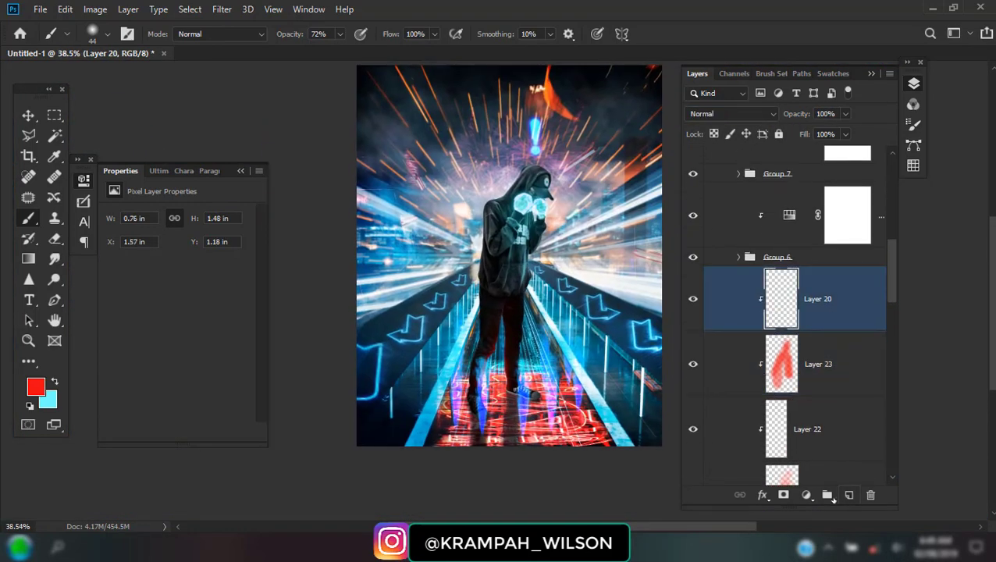
click(806, 495)
click(836, 286)
mouse_move(177, 256)
mouse_down()
mouse_move(118, 256)
mouse_move(129, 256)
mouse_up()
drag(178, 285, 217, 285)
Paint black at 58% brush opacity on its mask to spare the hooded figure.
scroll(512, 141, up, 3)
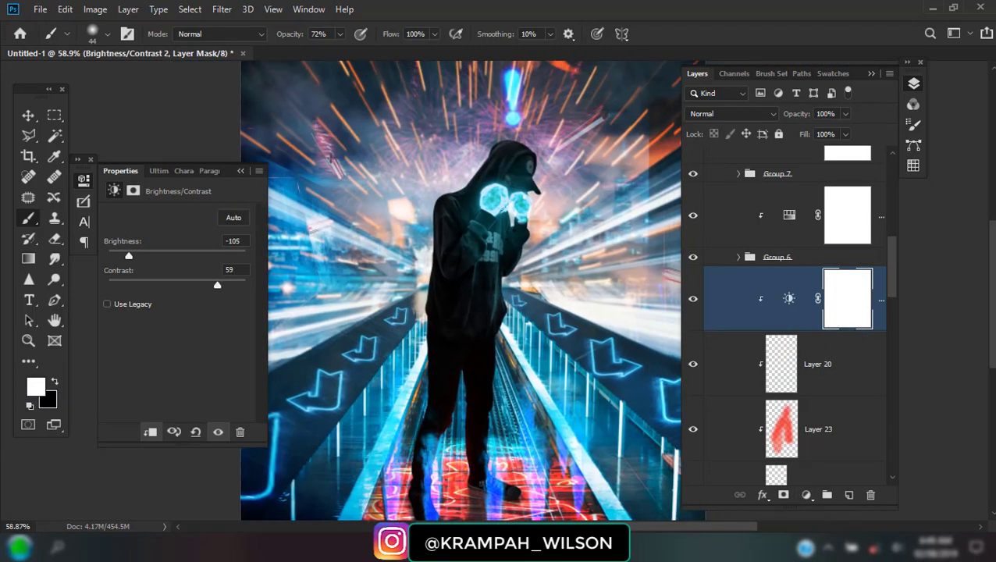
right_click(511, 140)
key(Escape)
key(5)
key(8)
scroll(494, 178, up, 2)
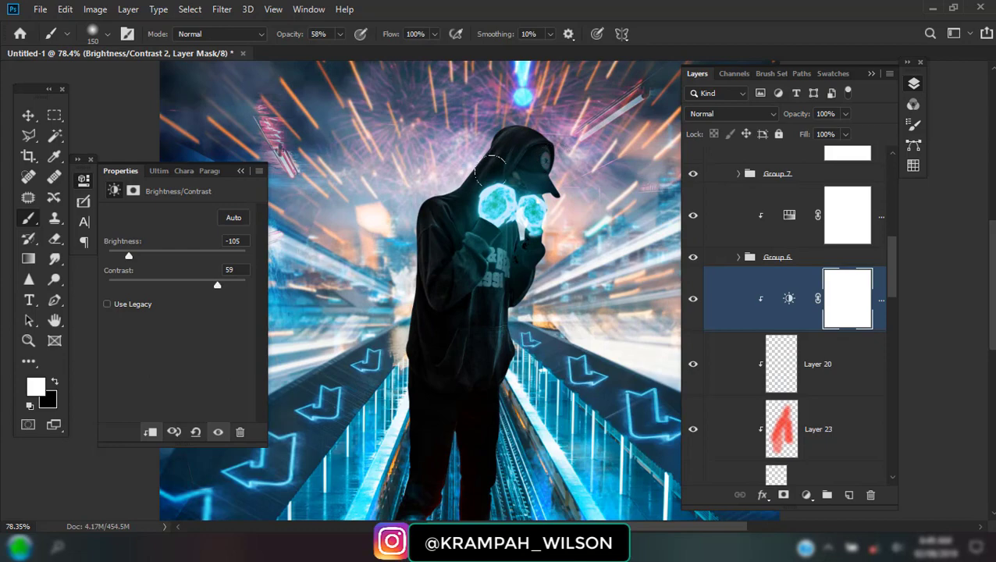
key(x)
mouse_move(492, 170)
mouse_down()
mouse_move(441, 281)
mouse_move(460, 382)
mouse_move(547, 156)
mouse_move(500, 344)
mouse_up()
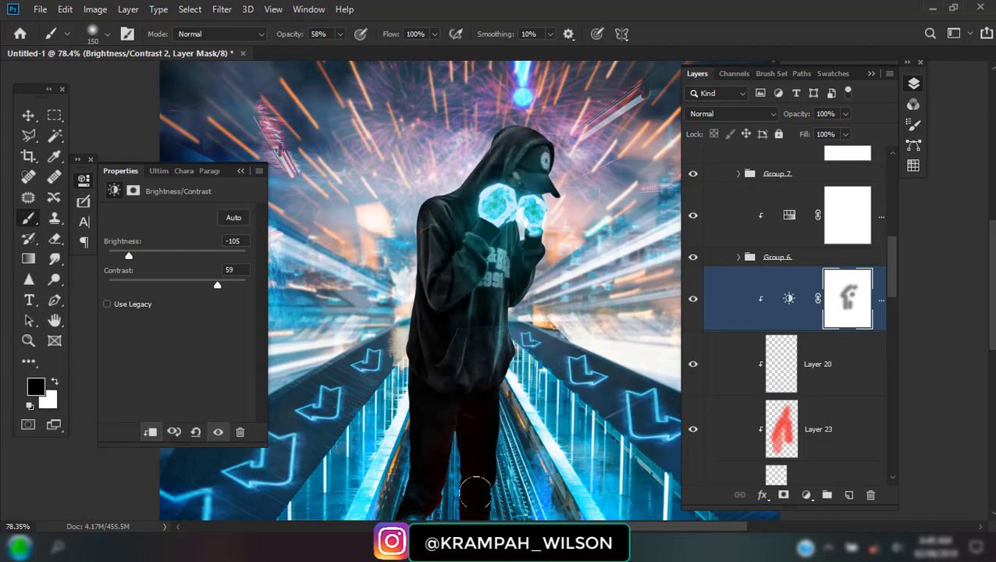
scroll(475, 492, down, 5)
mouse_move(475, 437)
mouse_down()
mouse_move(445, 356)
mouse_move(511, 227)
mouse_up()
scroll(539, 342, down, 3)
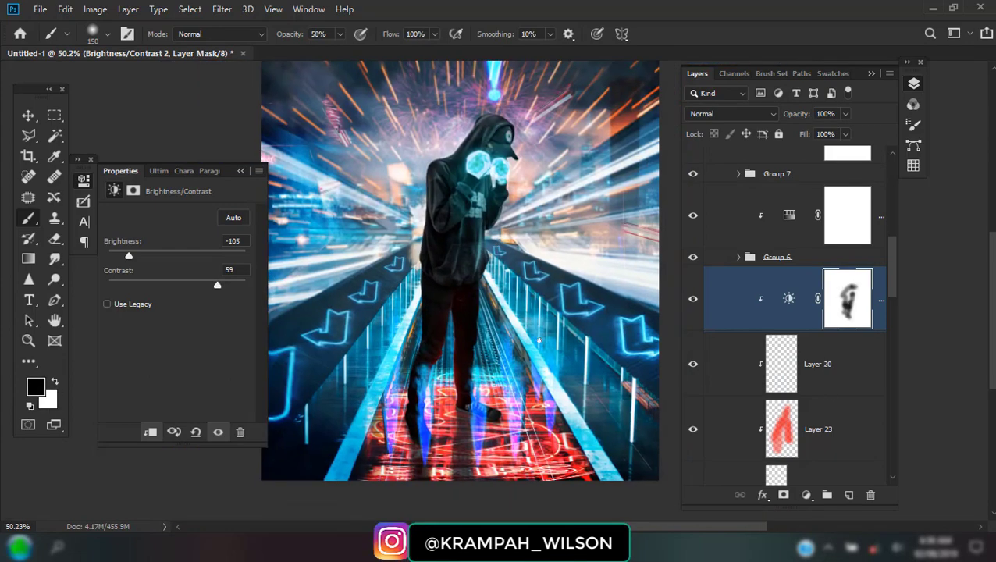
scroll(788, 313, up, 5)
Place the smoke above Color Fill 4, scaled to 39% and rotated about 44.5°.
click(812, 231)
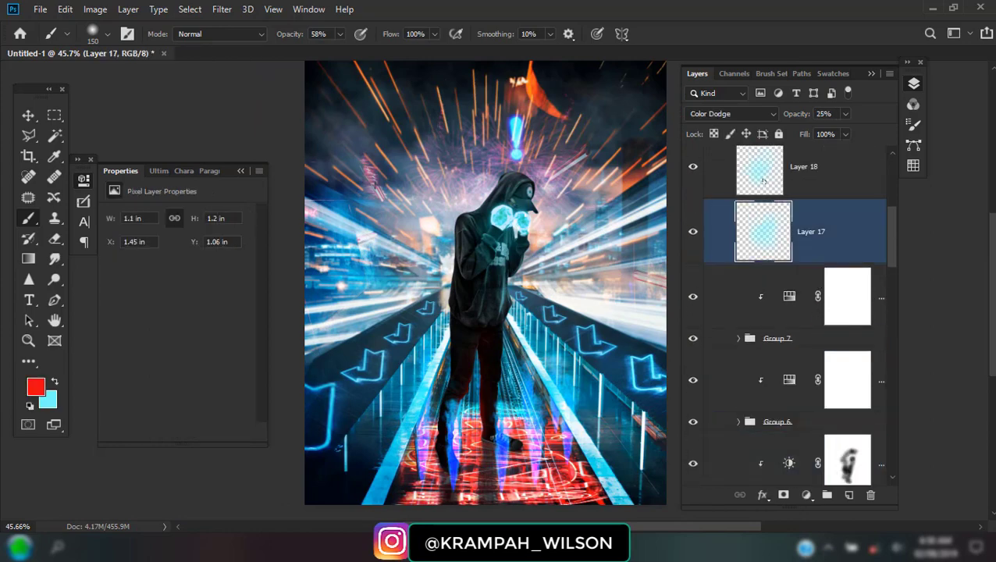
scroll(789, 313, up, 3)
scroll(789, 313, up, 3)
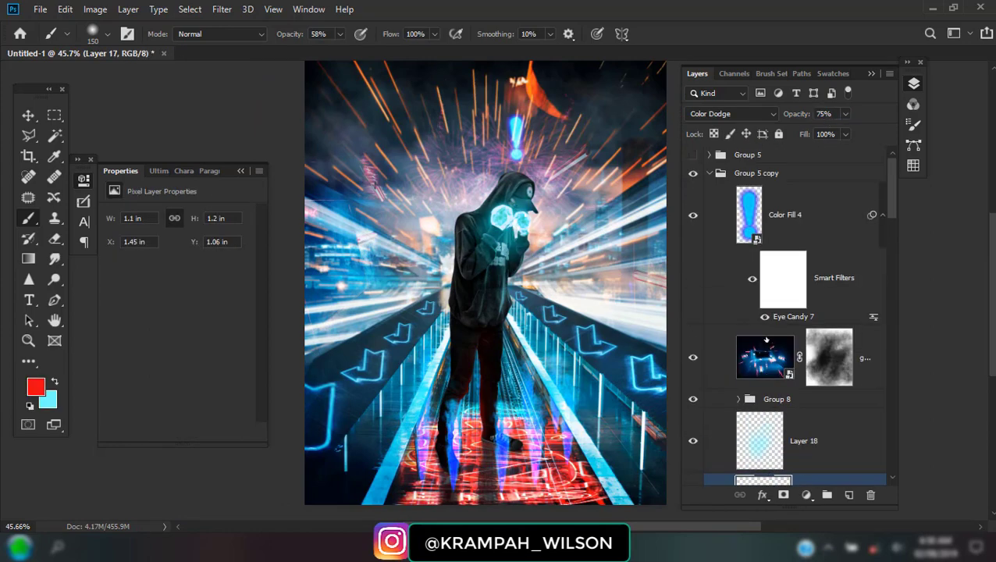
click(814, 300)
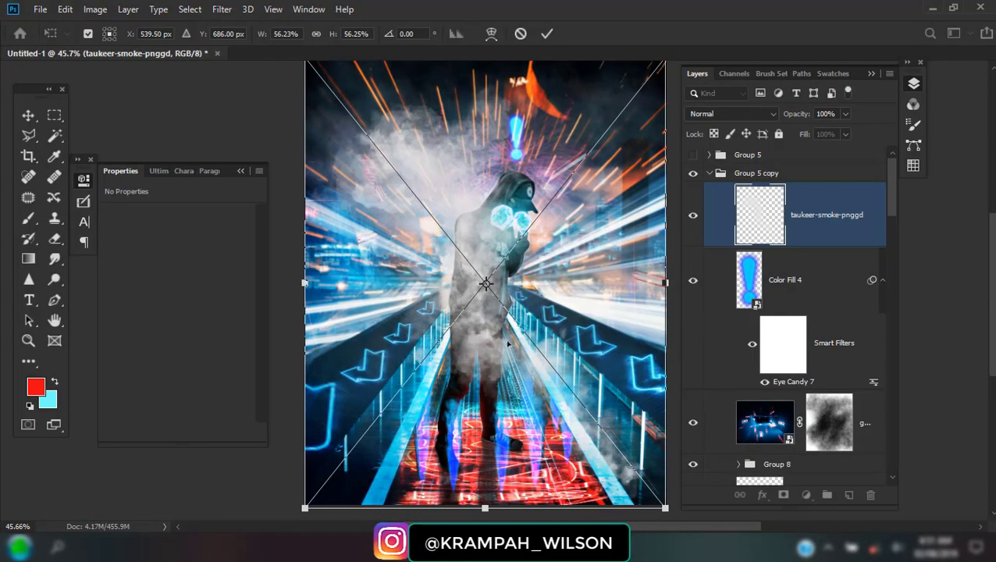
drag(612, 454, 539, 361)
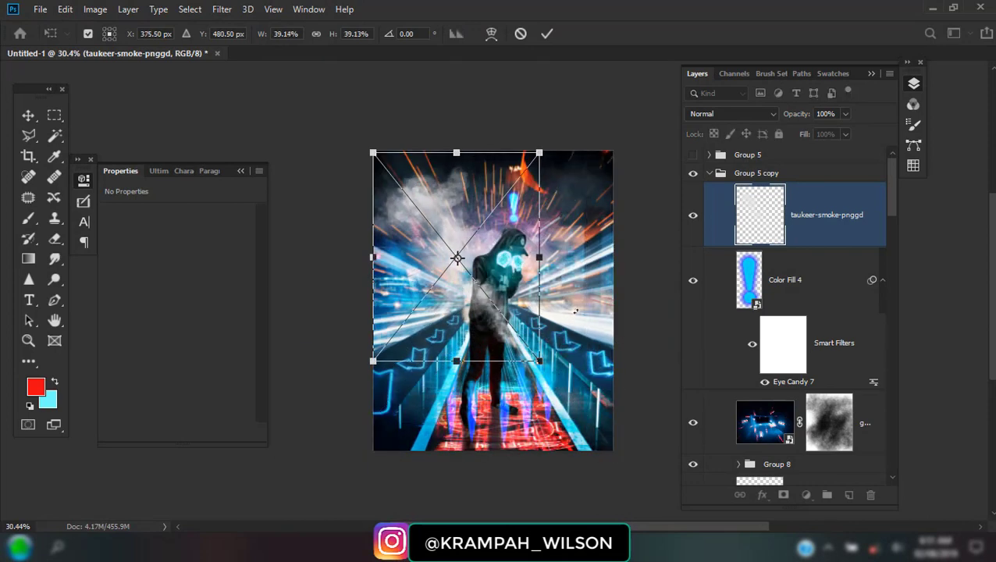
mouse_move(544, 257)
mouse_down()
mouse_move(515, 316)
mouse_move(521, 321)
mouse_up()
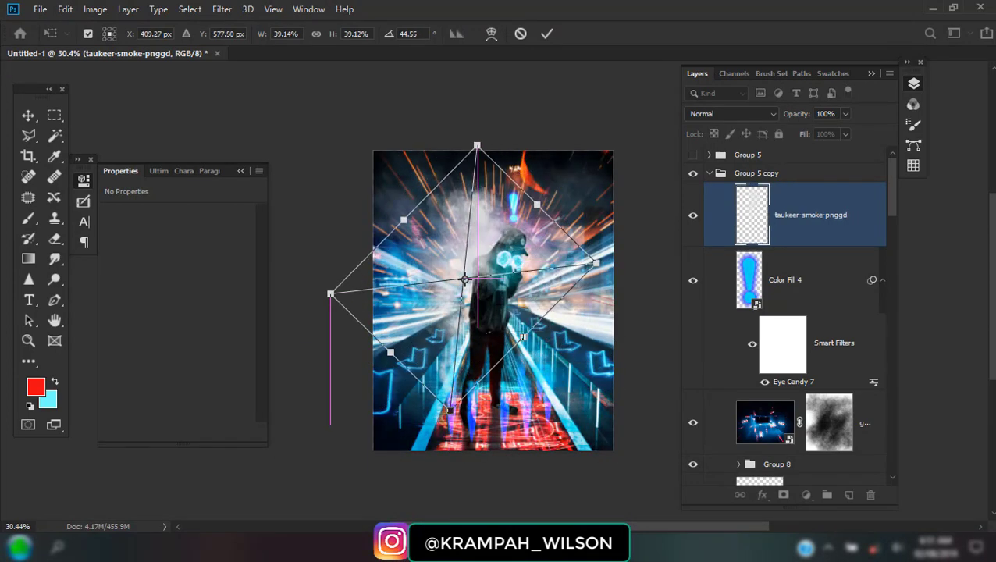
key(Return)
Duplicate the smoke beneath the figure and move the copy up and right behind him.
key(b)
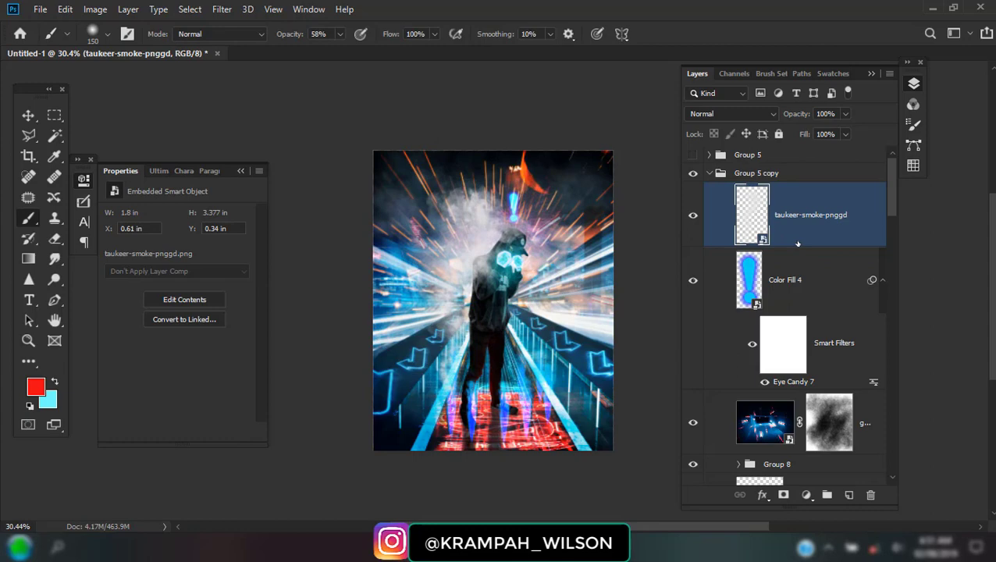
drag(807, 235, 807, 527)
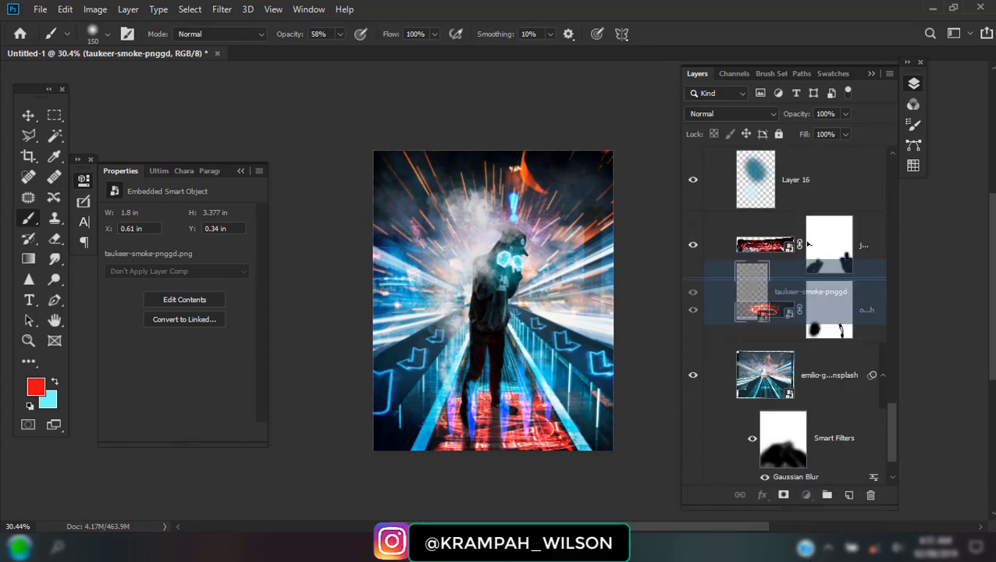
mouse_move(808, 527)
mouse_down()
mouse_move(812, 391)
mouse_move(797, 449)
mouse_move(785, 413)
mouse_up()
scroll(419, 312, up, 3)
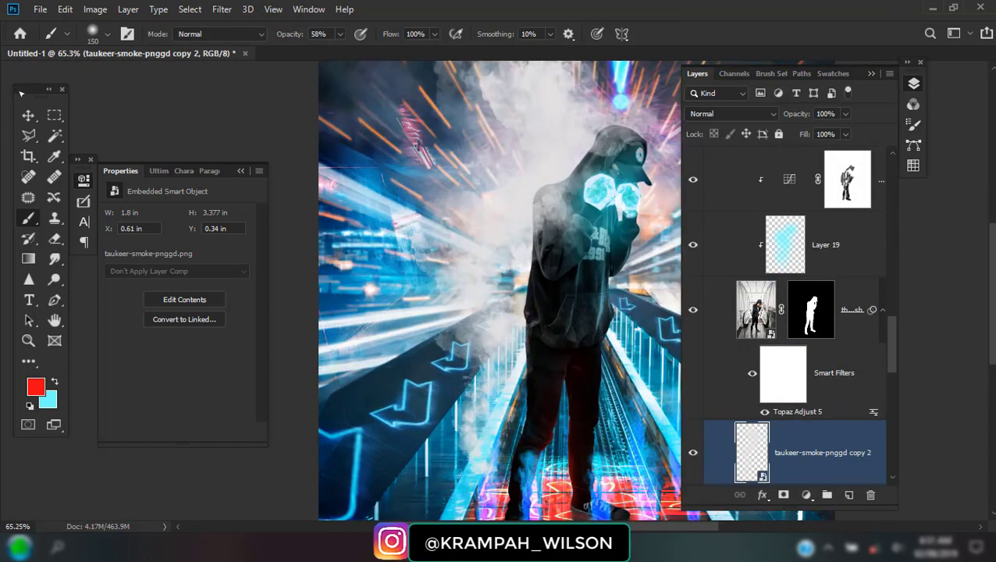
key(v)
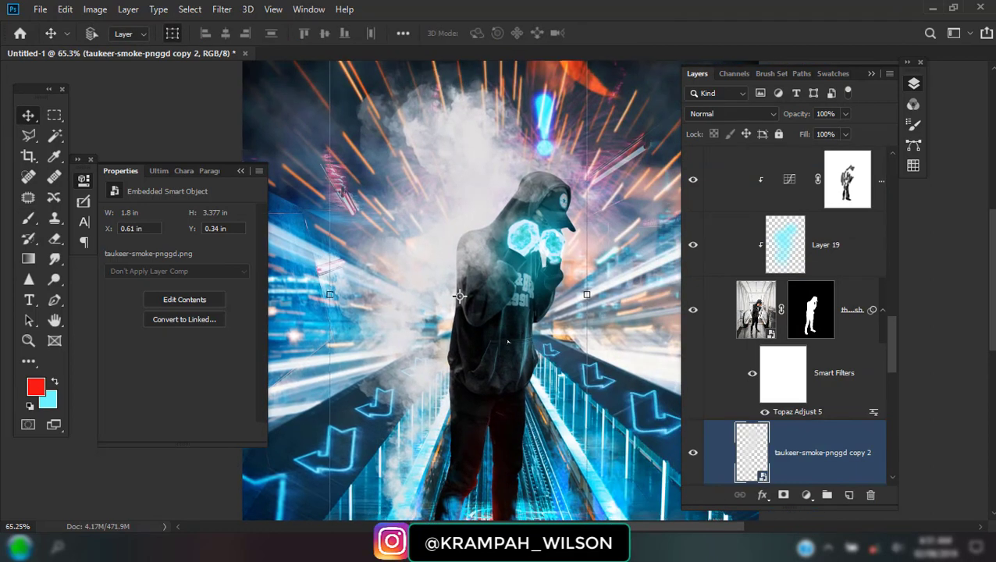
drag(508, 342, 553, 282)
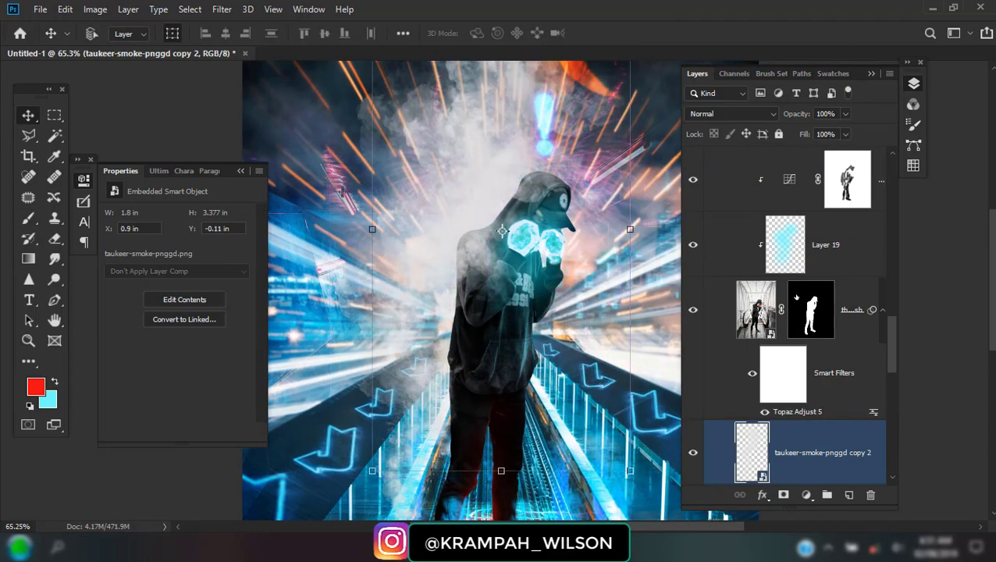
Return to the top of the layer stack and select the original smoke layer.
scroll(828, 321, up, 5)
scroll(832, 316, up, 5)
scroll(835, 311, up, 5)
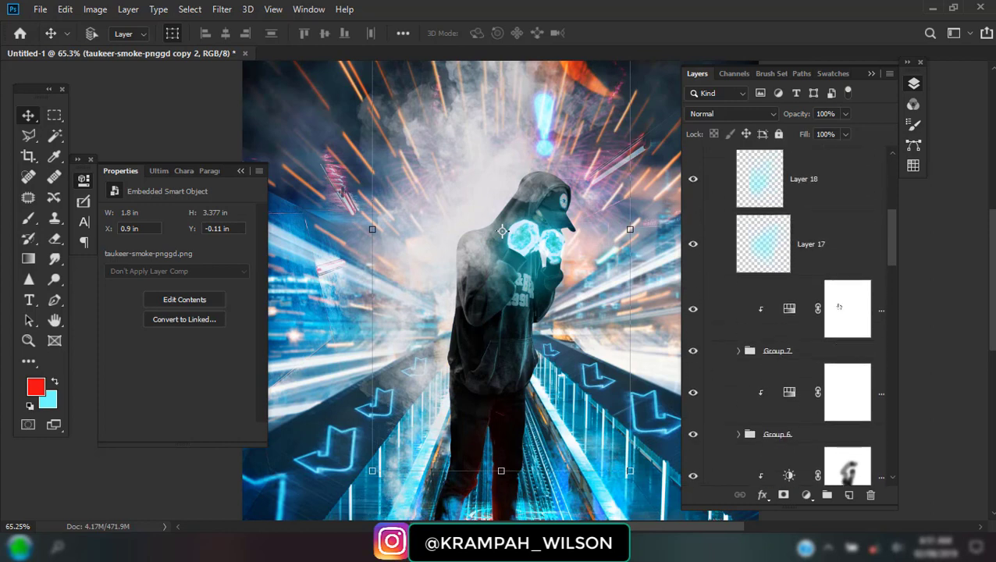
scroll(840, 307, up, 5)
scroll(839, 306, up, 3)
click(826, 230)
Mask the top smoke layer and paint black to clear smoke off the cap and face.
click(784, 495)
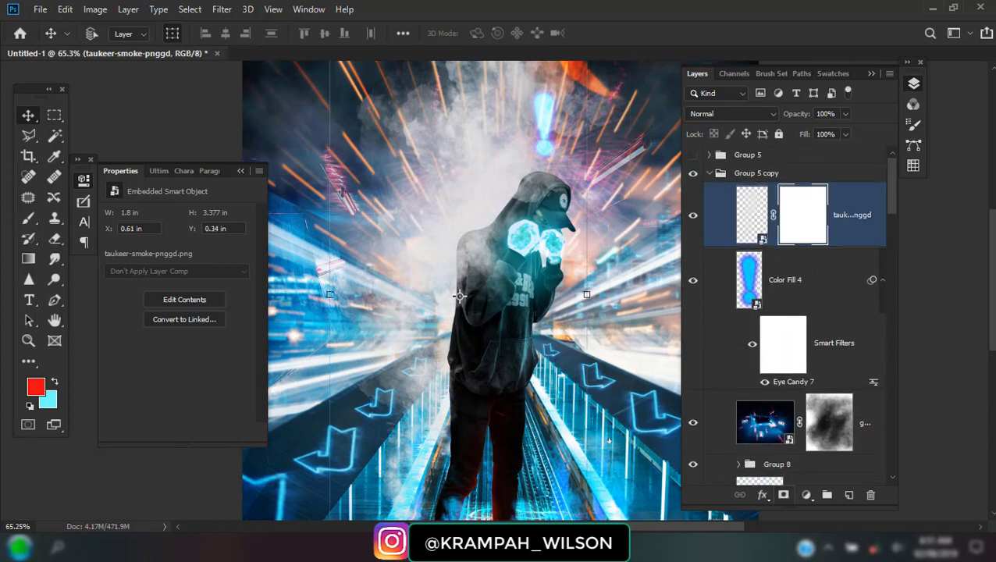
scroll(517, 276, up, 3)
key(b)
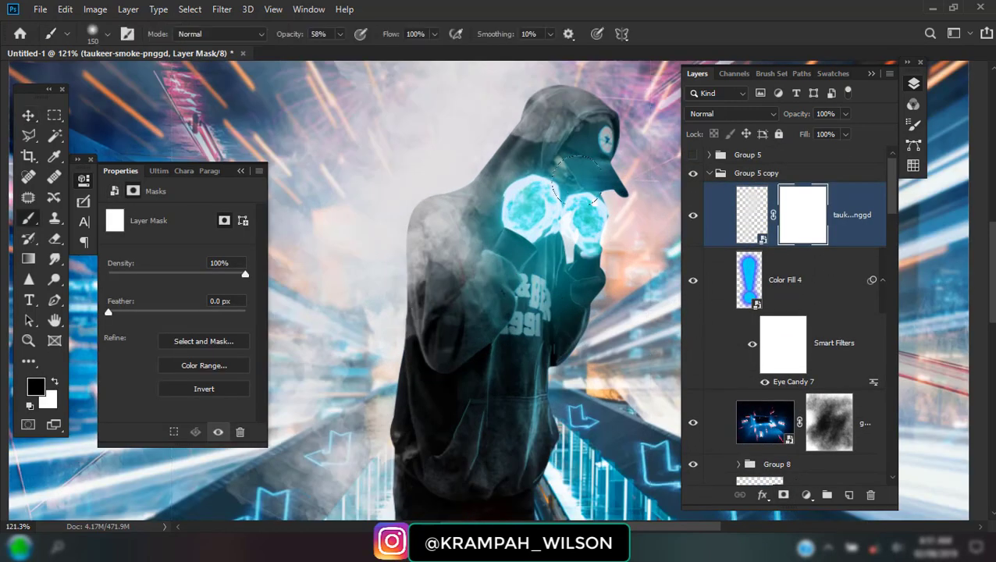
mouse_move(547, 129)
mouse_down()
mouse_move(572, 148)
mouse_move(522, 125)
mouse_up()
drag(515, 160, 461, 258)
drag(469, 211, 437, 281)
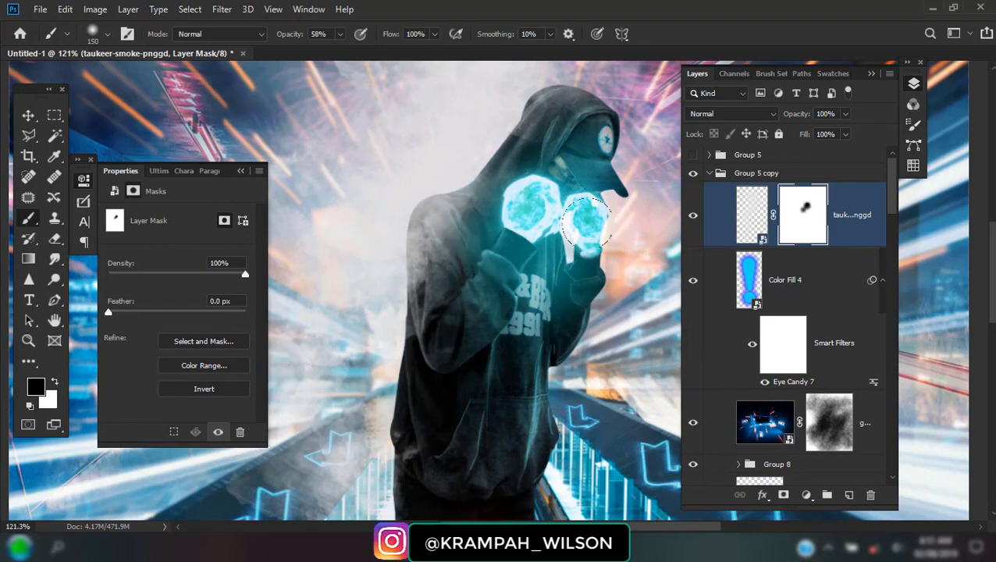
mouse_move(453, 242)
mouse_down()
mouse_move(510, 282)
mouse_move(539, 235)
mouse_up()
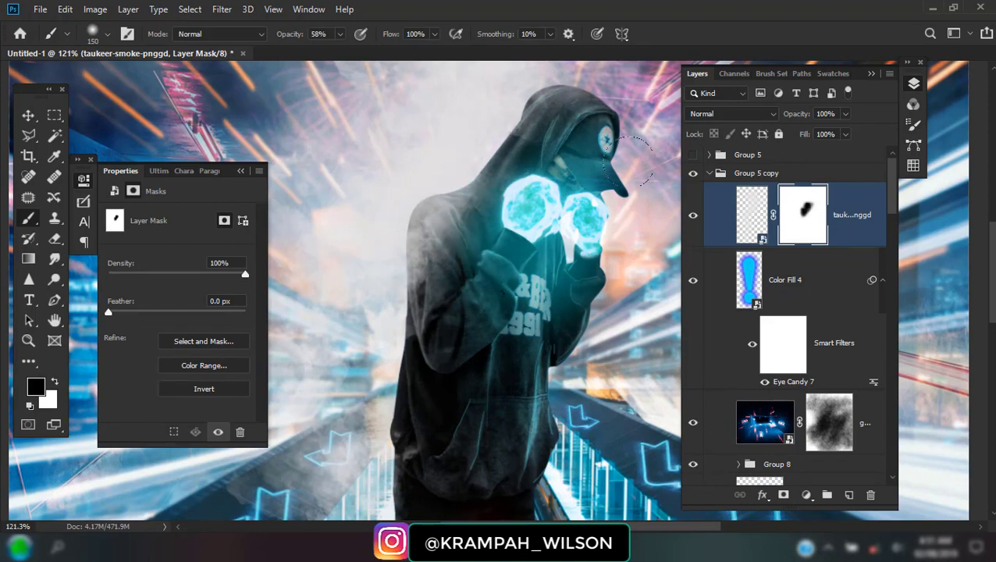
Fade the taukeer-smoke-pnggd copy 2 layer to 33% opacity.
scroll(546, 219, down, 3)
scroll(547, 217, down, 2)
scroll(507, 312, down, 1)
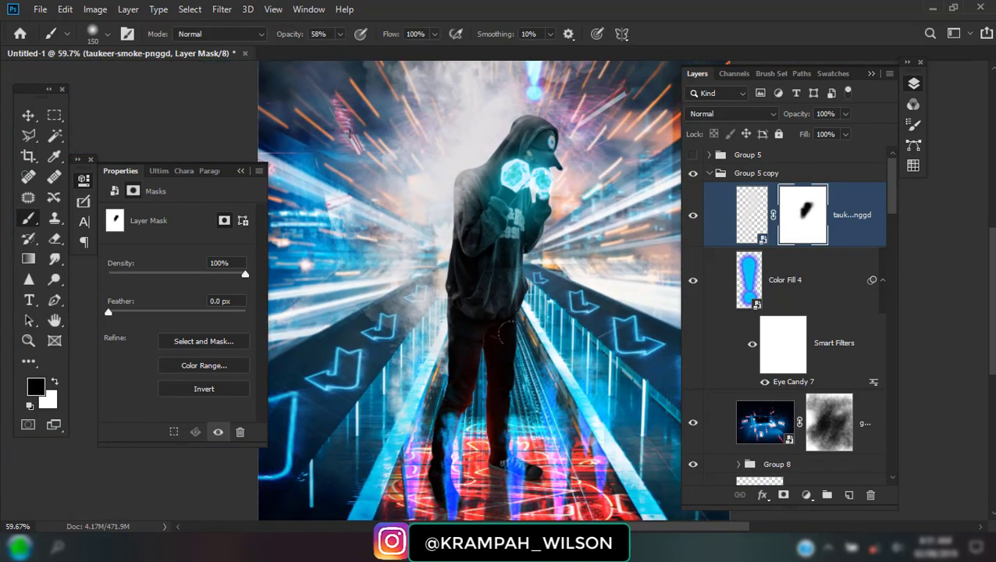
scroll(465, 341, down, 1)
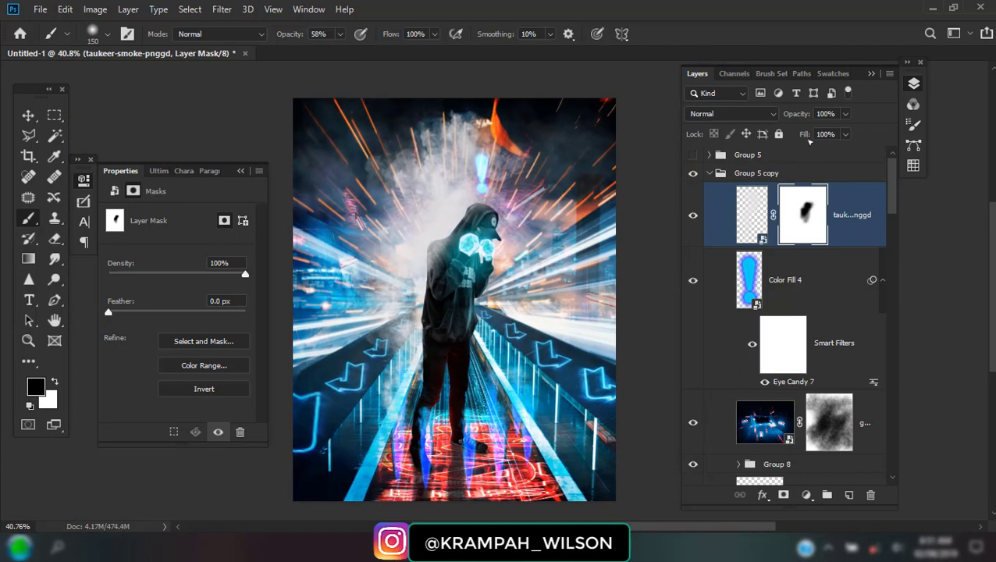
drag(790, 116, 784, 115)
scroll(786, 352, down, 3)
scroll(786, 374, down, 3)
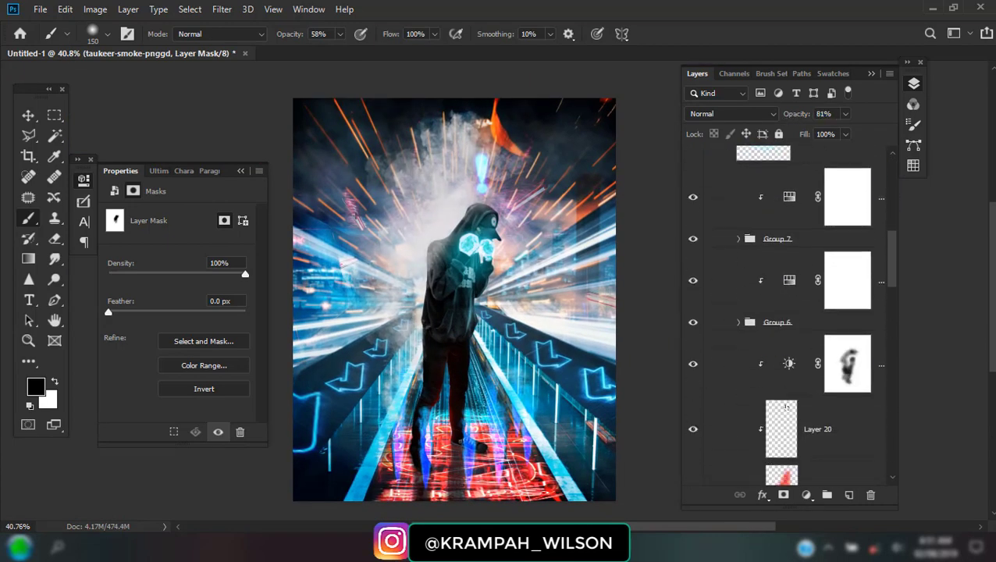
scroll(786, 405, down, 3)
scroll(786, 399, down, 2)
scroll(788, 375, down, 2)
scroll(790, 351, down, 2)
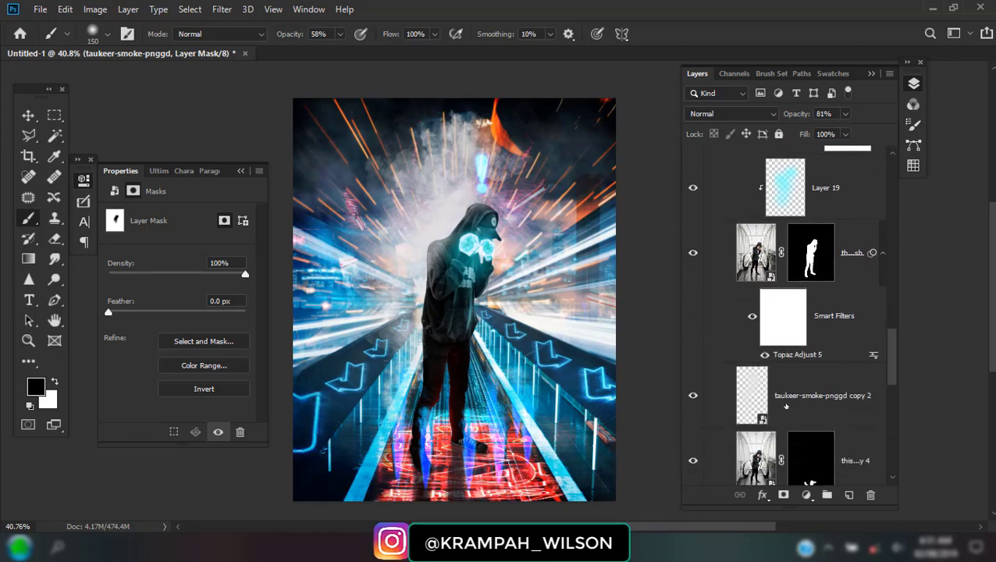
scroll(792, 332, down, 2)
click(793, 326)
click(789, 355)
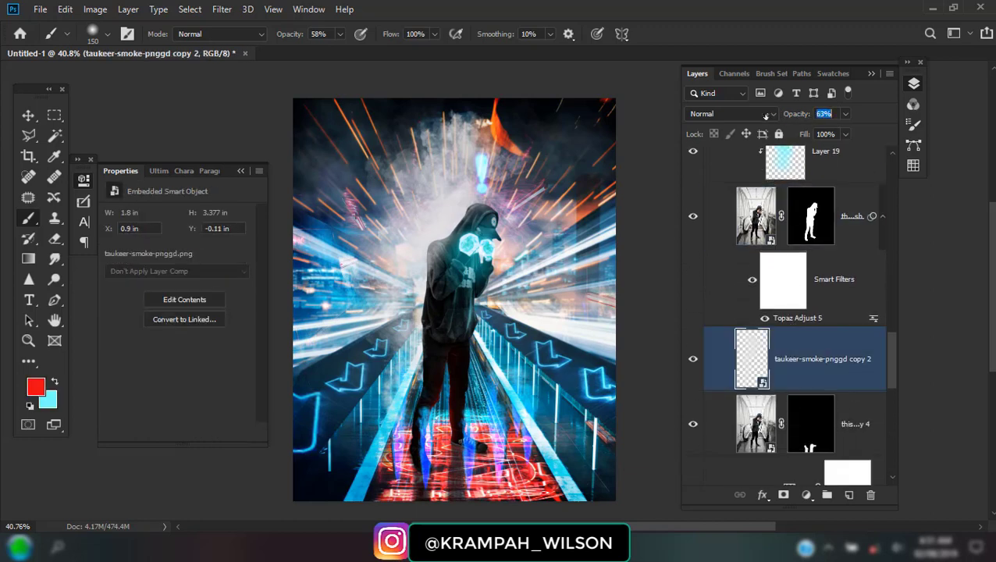
drag(766, 116, 750, 117)
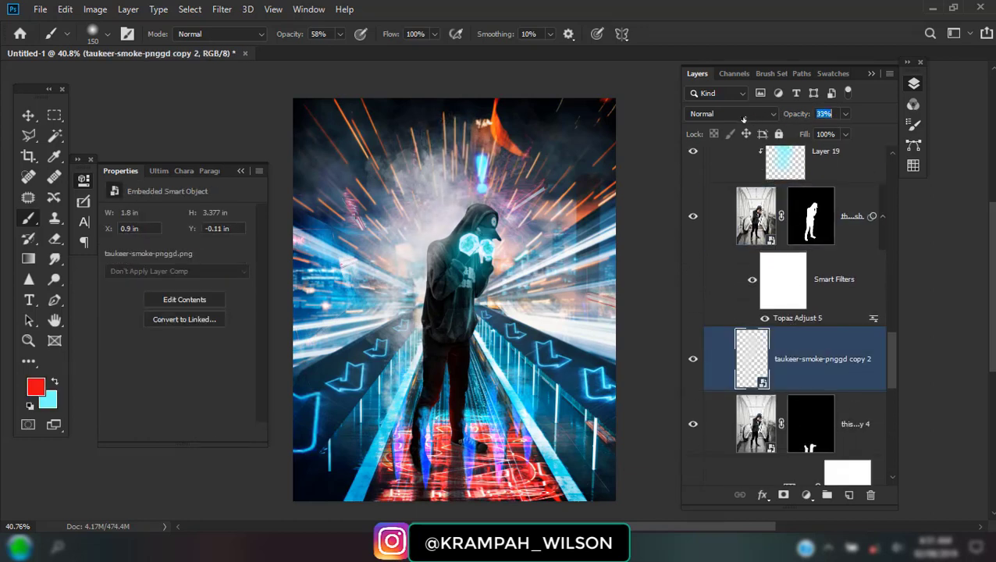
scroll(820, 295, up, 3)
scroll(816, 294, up, 3)
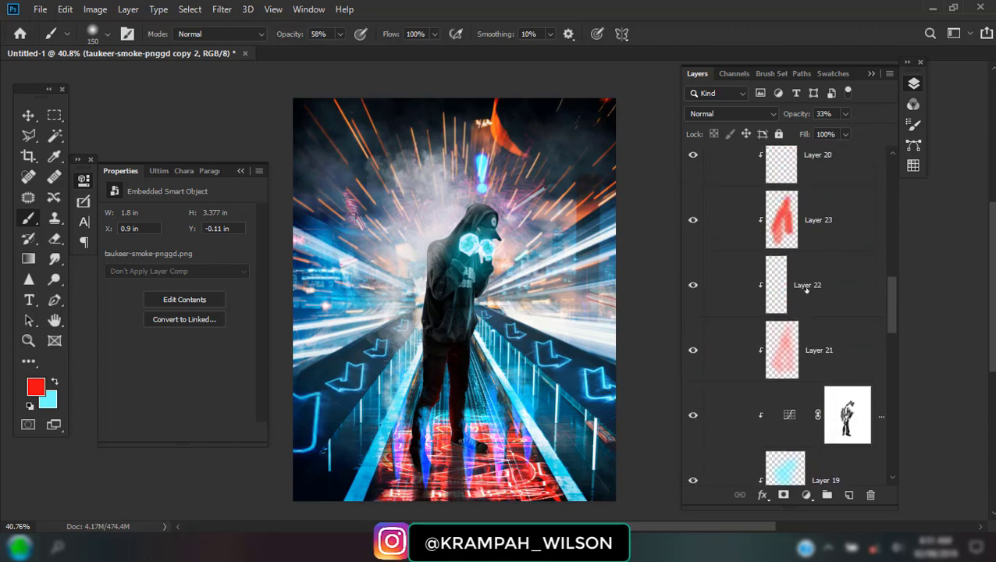
scroll(812, 292, up, 3)
scroll(808, 290, up, 3)
scroll(807, 290, up, 3)
Add a new layer above the masked smoke layer in Group 5 copy and set a 428 px brush.
scroll(810, 284, up, 3)
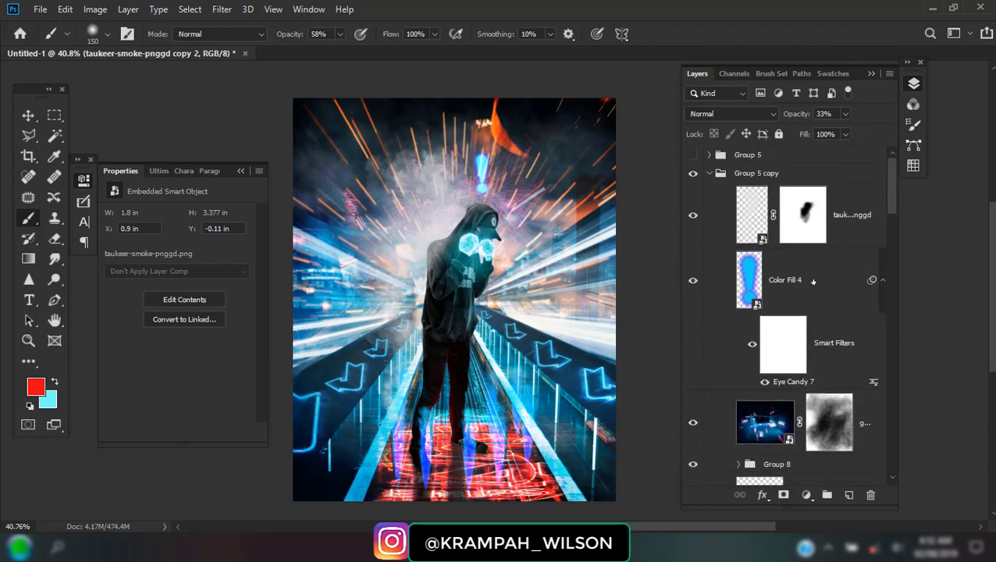
click(845, 229)
click(849, 495)
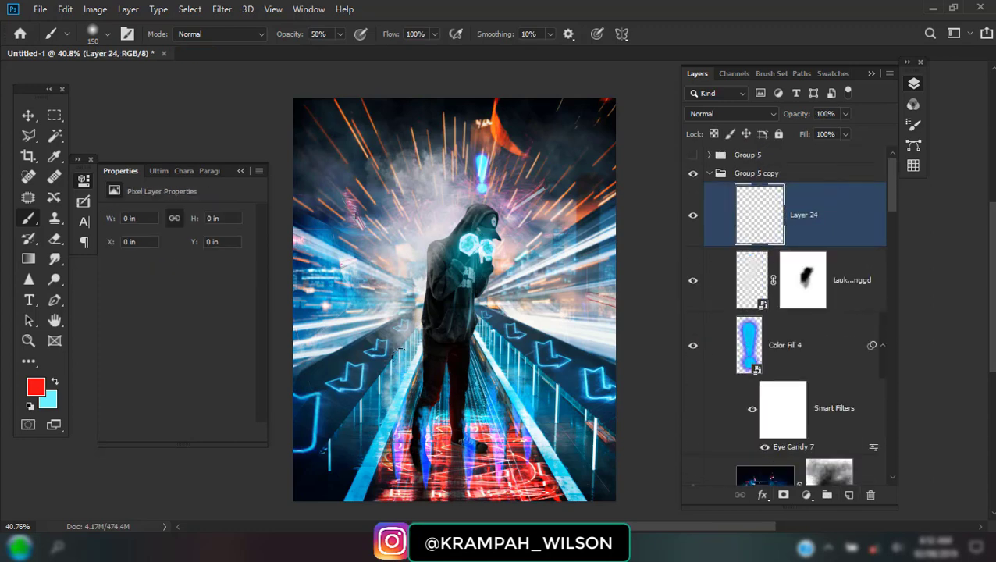
right_click(405, 263)
drag(541, 196, 535, 196)
double_click(540, 159)
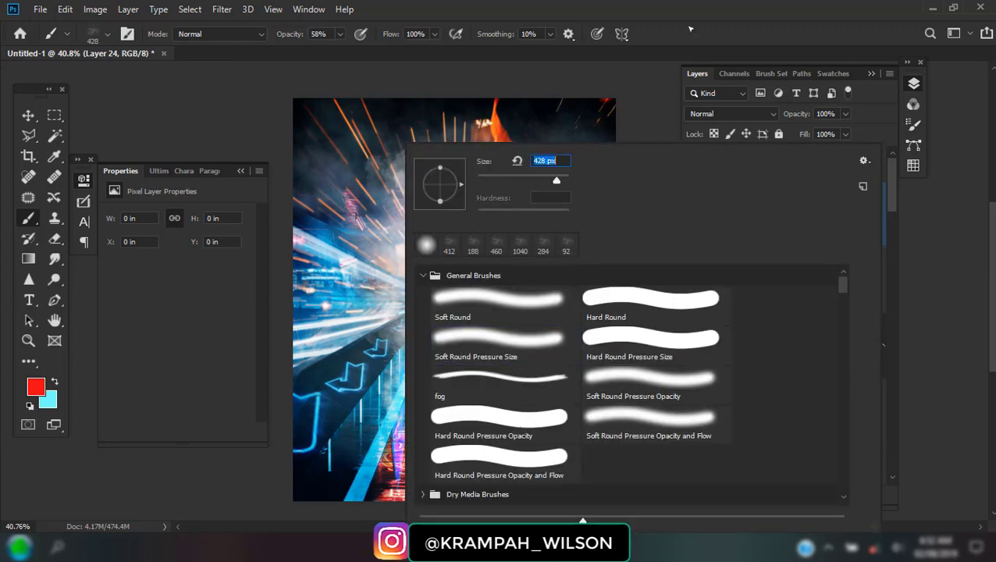
text(428)
key(Return)
Paint a sampled cyan wash on the new layer and blend it in Overlay mode.
alt+click(482, 254)
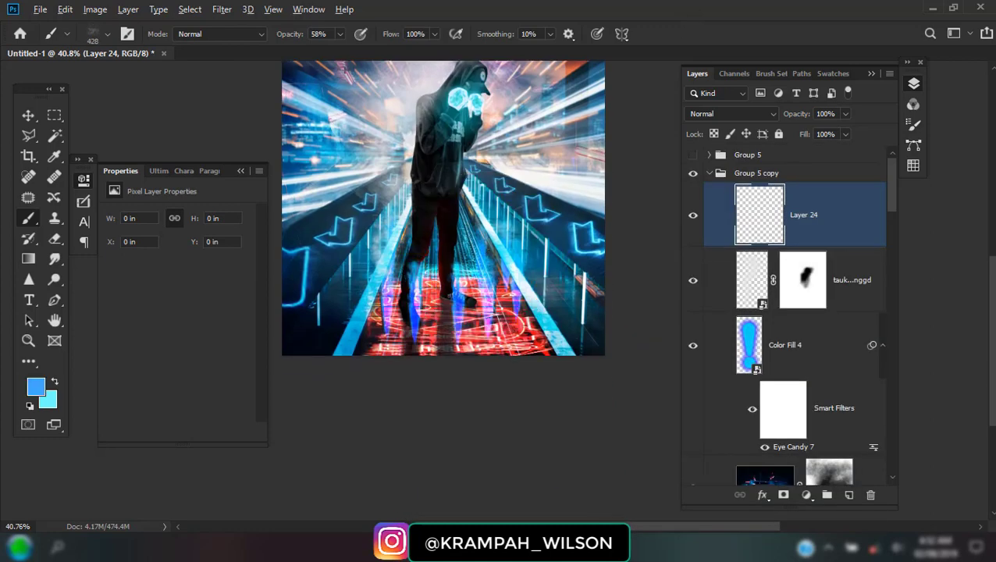
alt+click(503, 246)
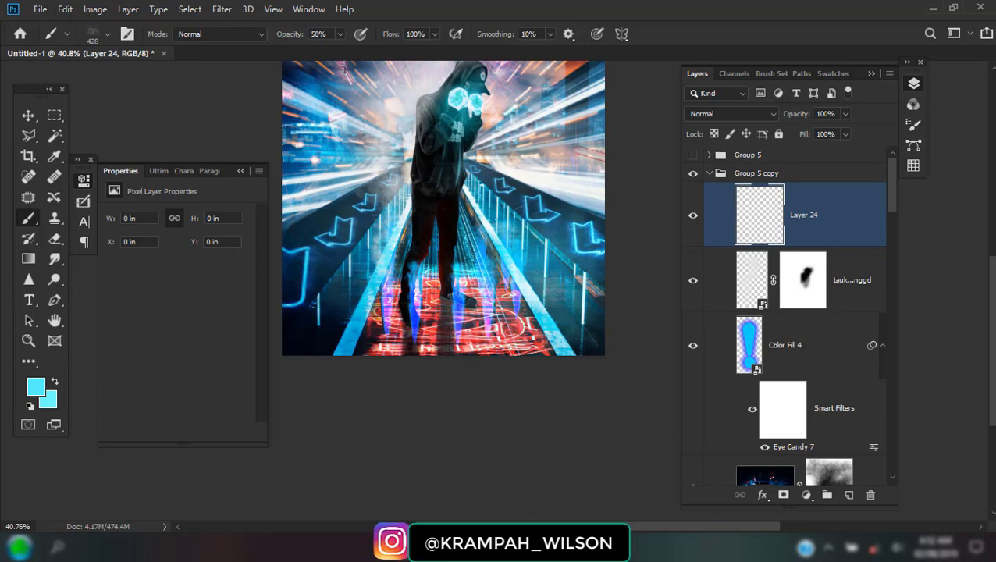
drag(586, 305, 573, 219)
click(730, 113)
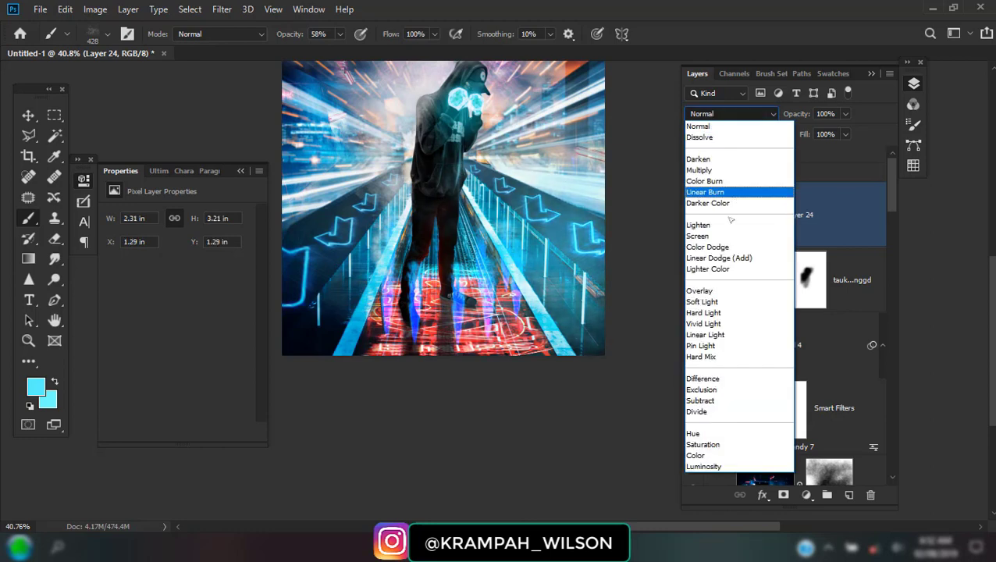
click(730, 291)
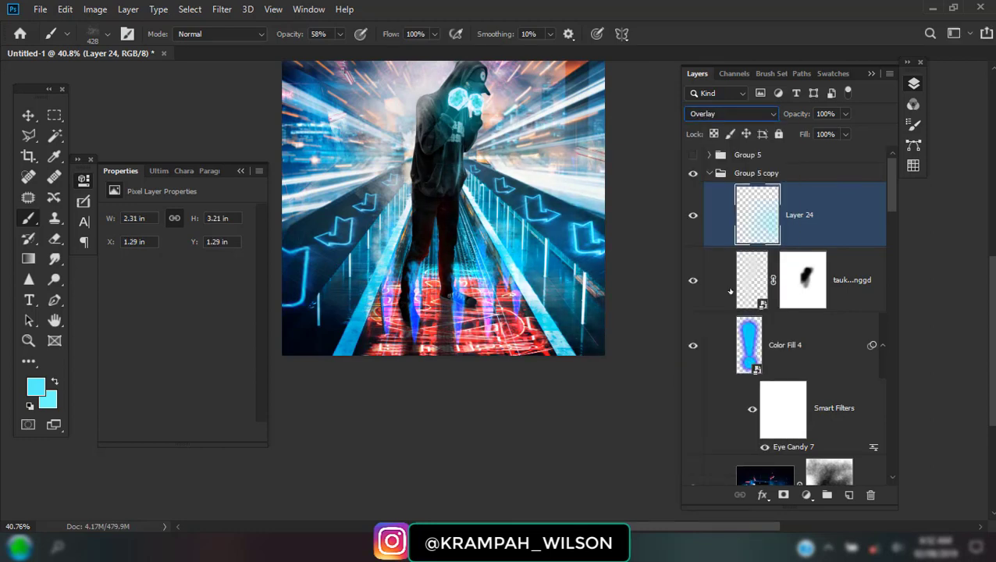
On another layer, paint sampled floor red over the legs, set Soft Light, and duplicate it.
click(850, 496)
alt+click(516, 343)
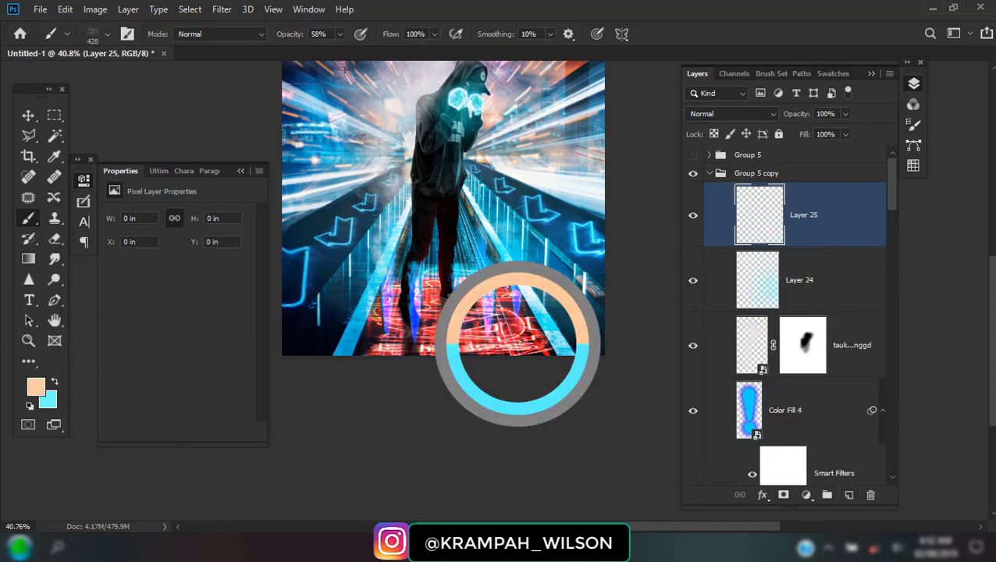
mouse_move(408, 328)
mouse_down()
mouse_move(431, 234)
mouse_move(445, 274)
mouse_move(446, 219)
mouse_up()
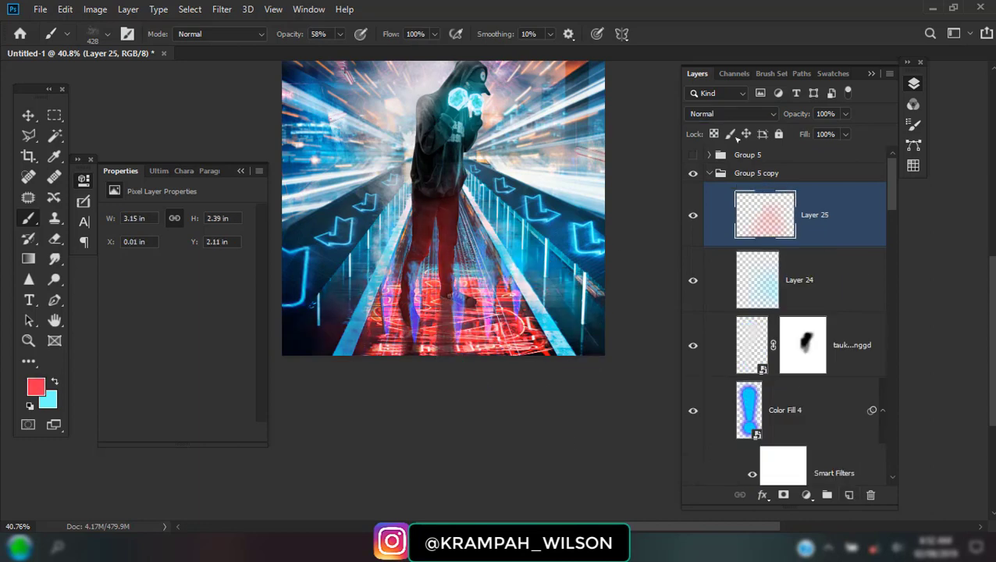
click(730, 114)
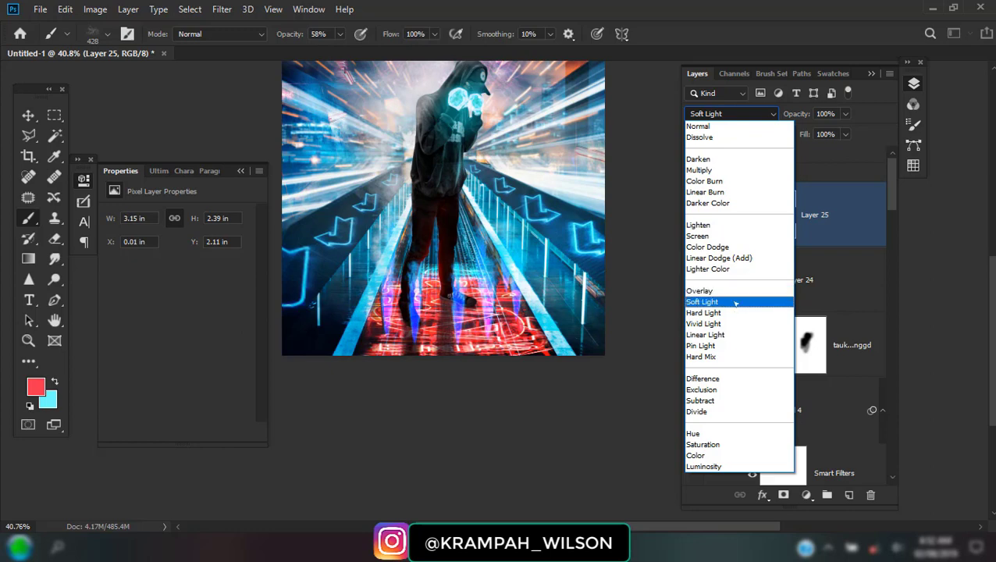
click(736, 303)
drag(765, 215, 851, 495)
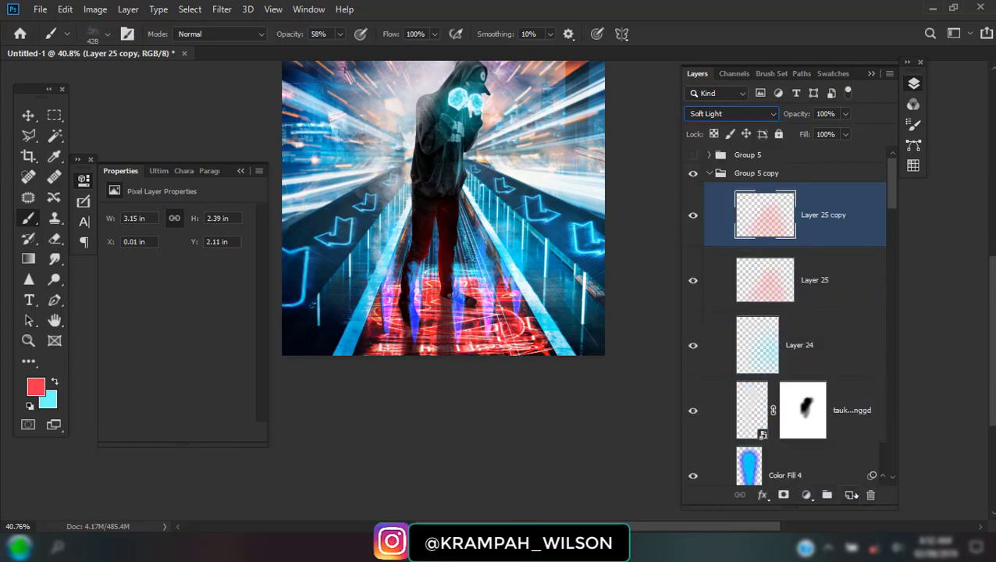
Paint blue over the lower left and legs on a new layer, blended Lighter Color at 62%.
click(850, 495)
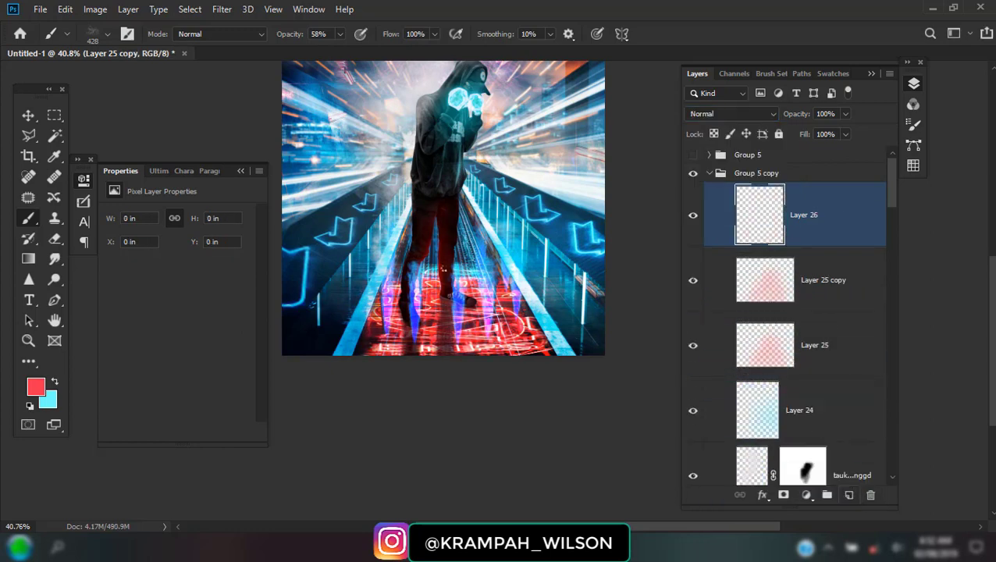
drag(361, 316, 311, 305)
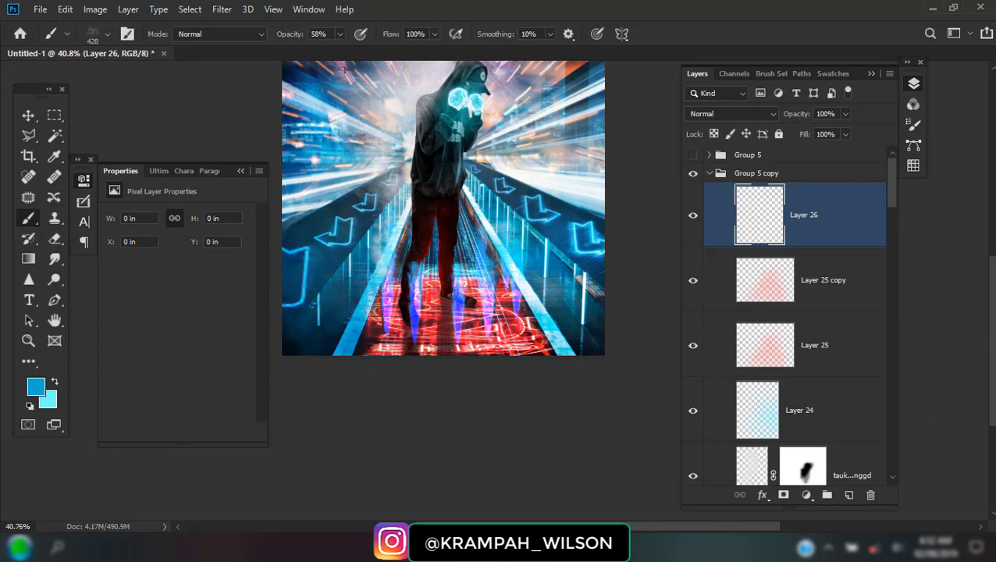
drag(389, 244, 423, 209)
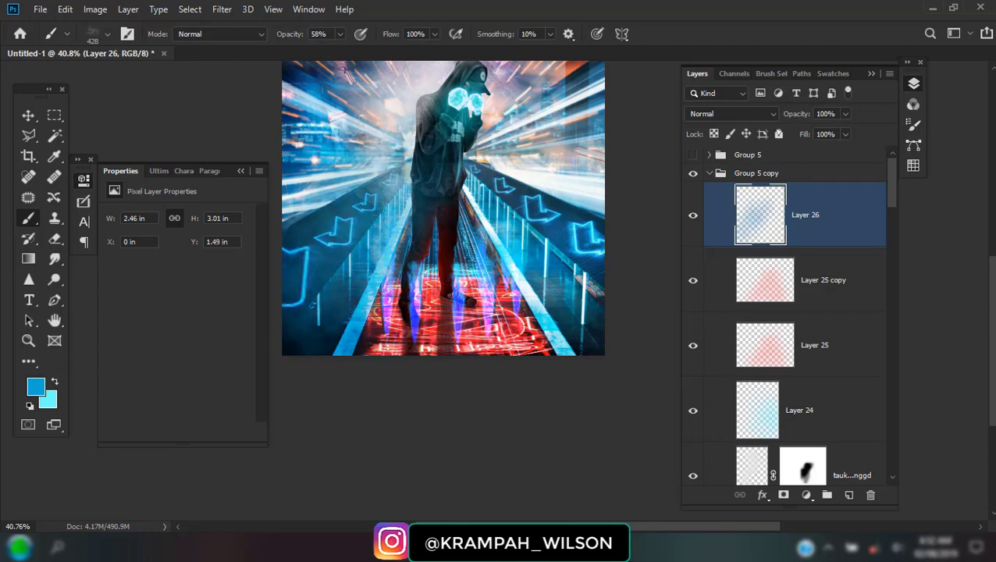
click(733, 113)
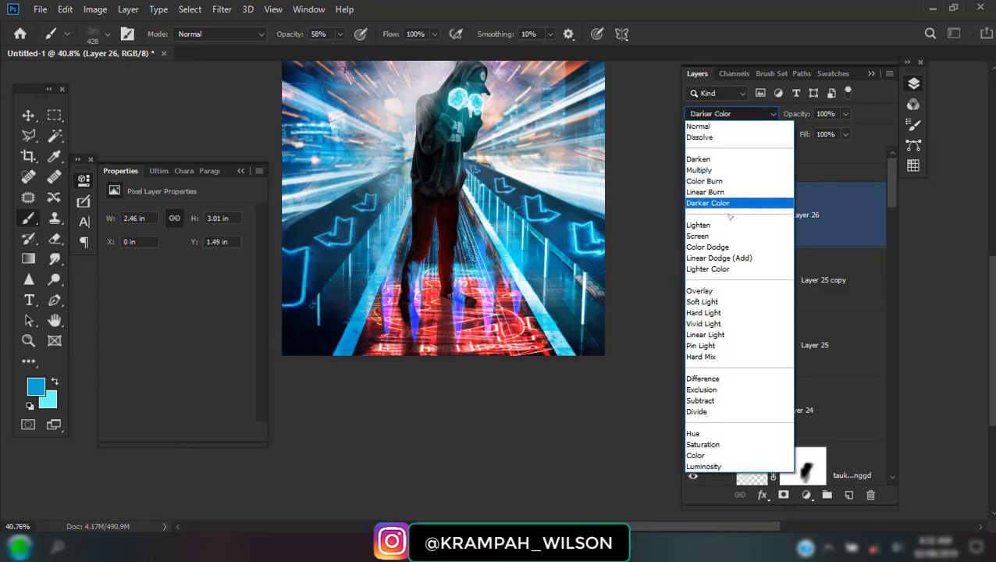
click(728, 270)
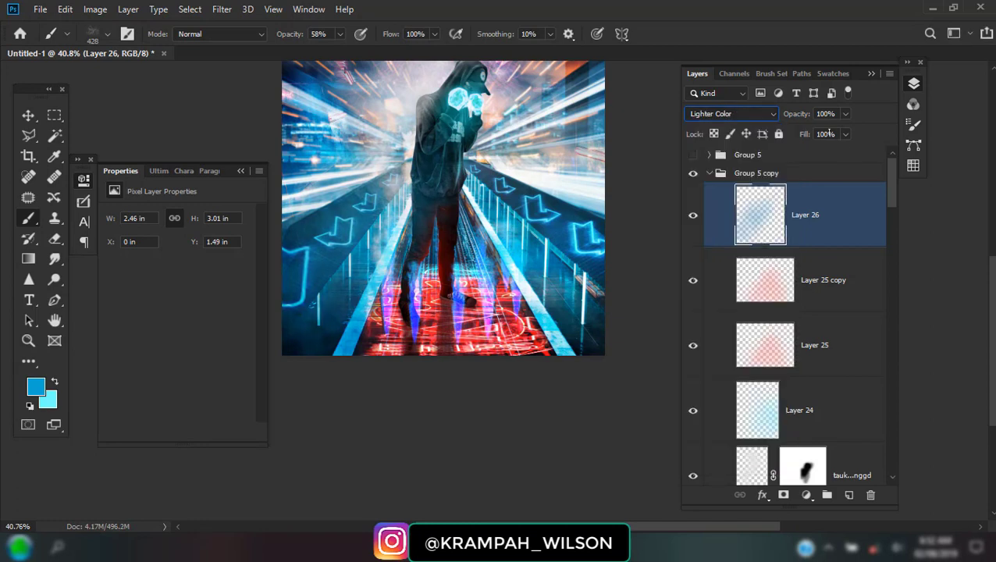
drag(783, 119, 773, 118)
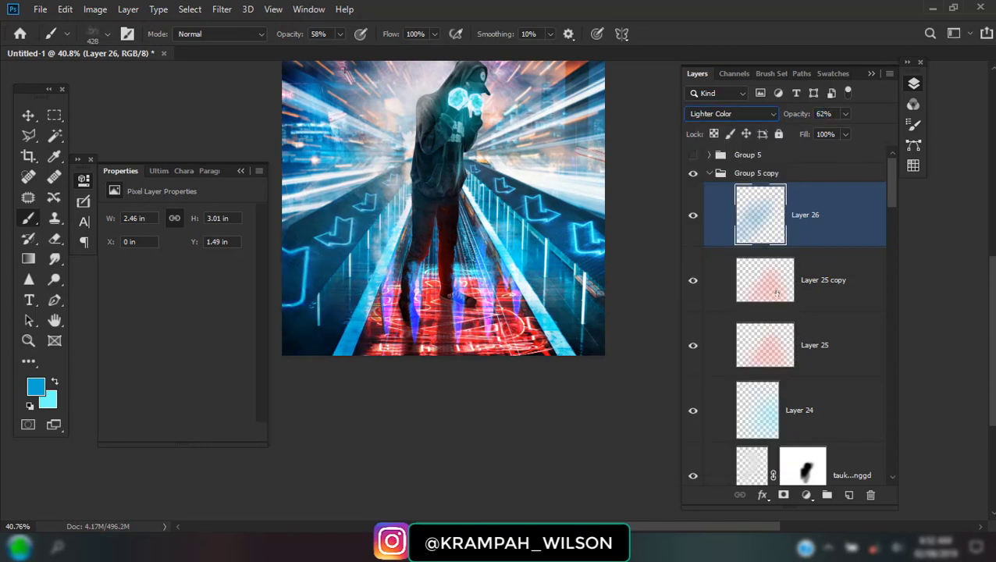
click(806, 495)
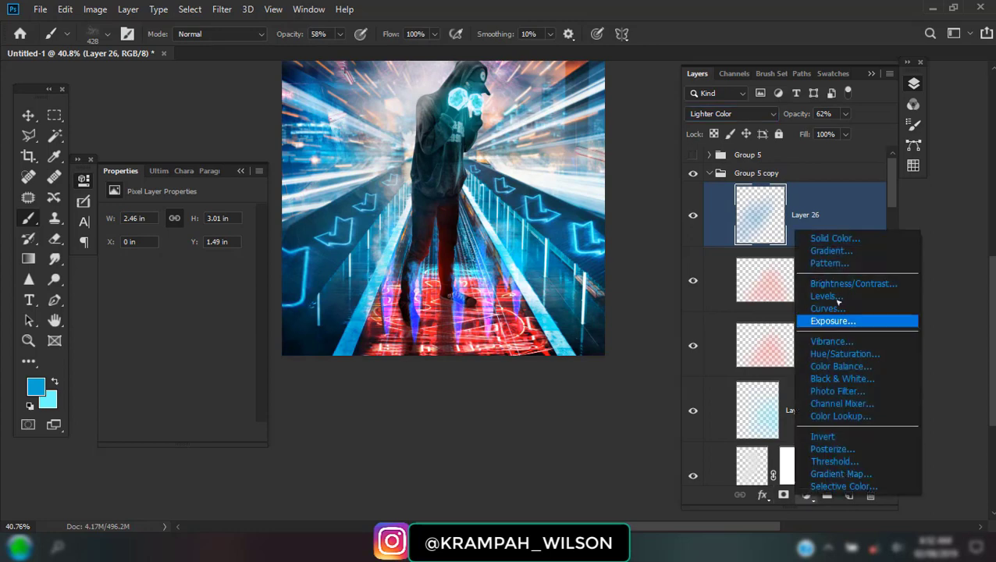
click(816, 213)
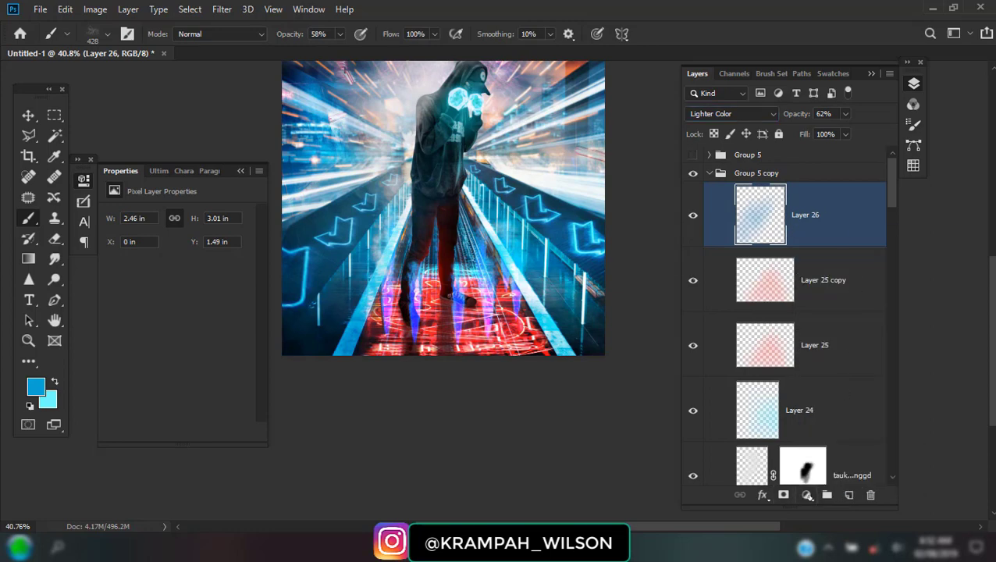
click(806, 495)
Add a Brightness/Contrast adjustment darkening the image to brightness −75 and contrast 67.
click(820, 286)
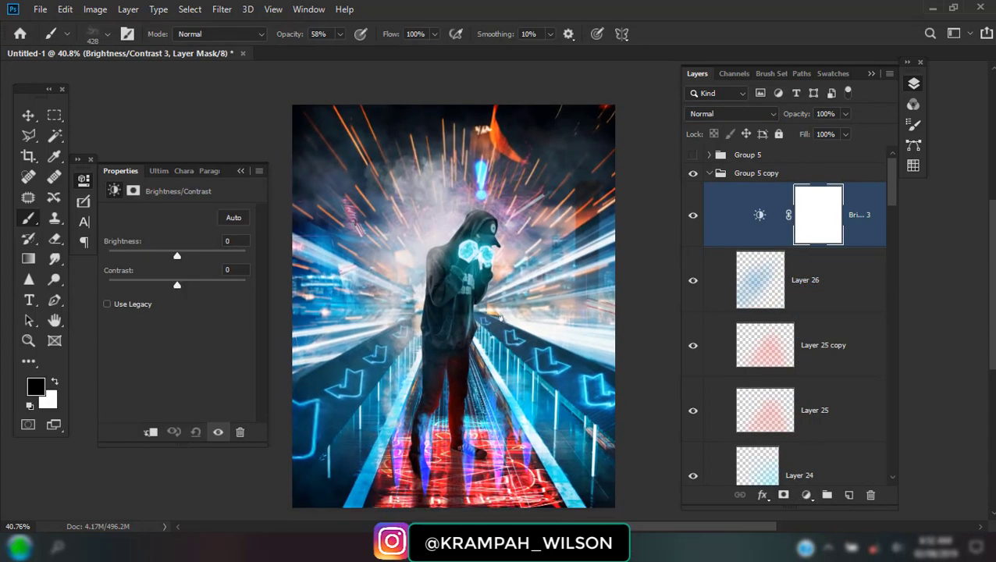
scroll(501, 316, up, 2)
mouse_move(177, 286)
mouse_down()
mouse_move(197, 286)
mouse_move(143, 257)
mouse_move(223, 286)
mouse_up()
scroll(436, 294, down, 2)
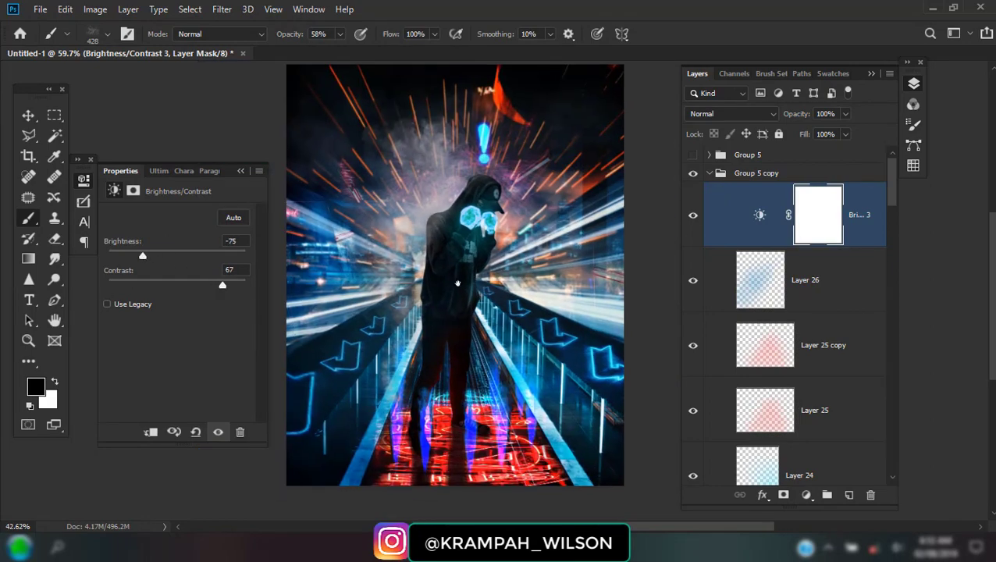
Drag several black radial gradients from the centre of its mask to keep the figure's surroundings bright.
key(g)
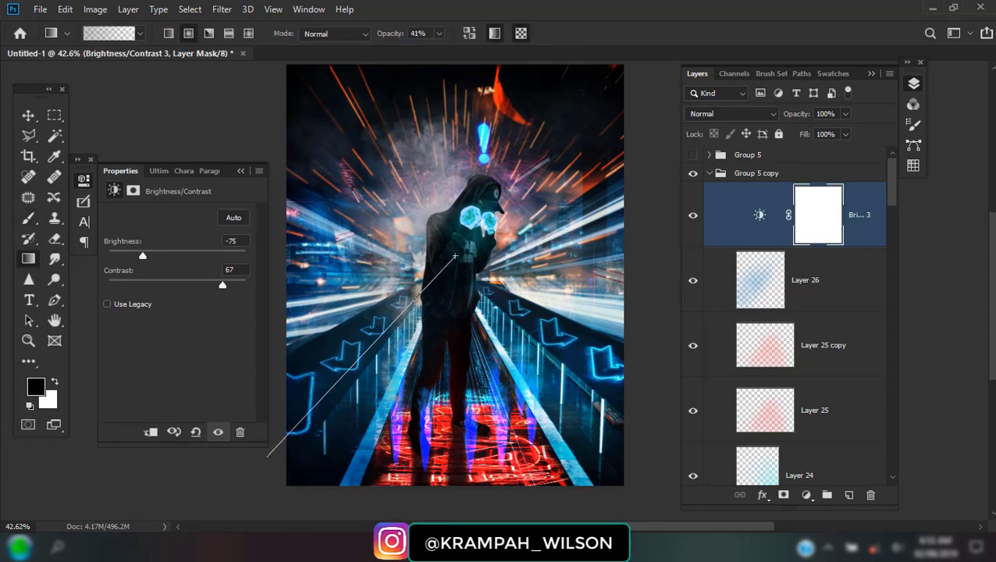
drag(465, 258, 269, 453)
drag(469, 242, 388, 381)
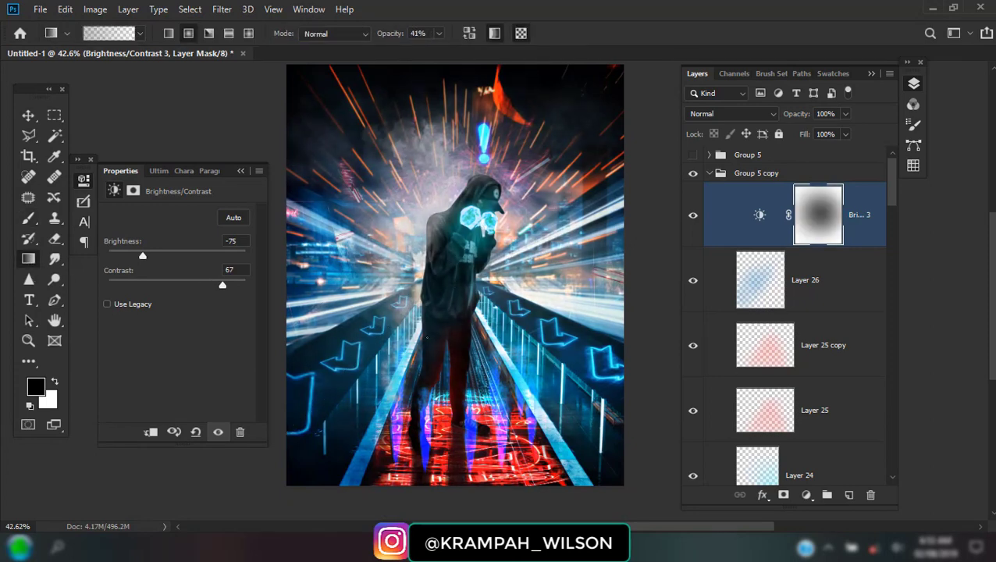
drag(469, 242, 317, 430)
drag(477, 260, 384, 417)
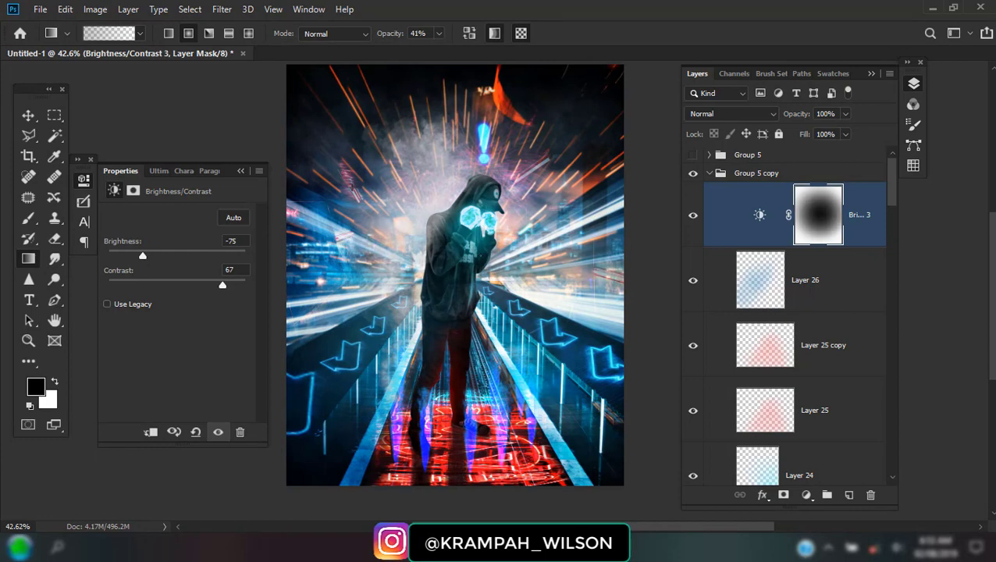
drag(478, 259, 383, 419)
Add a Color Lookup layer with the Orange and Teal LUT at 43% opacity.
click(806, 495)
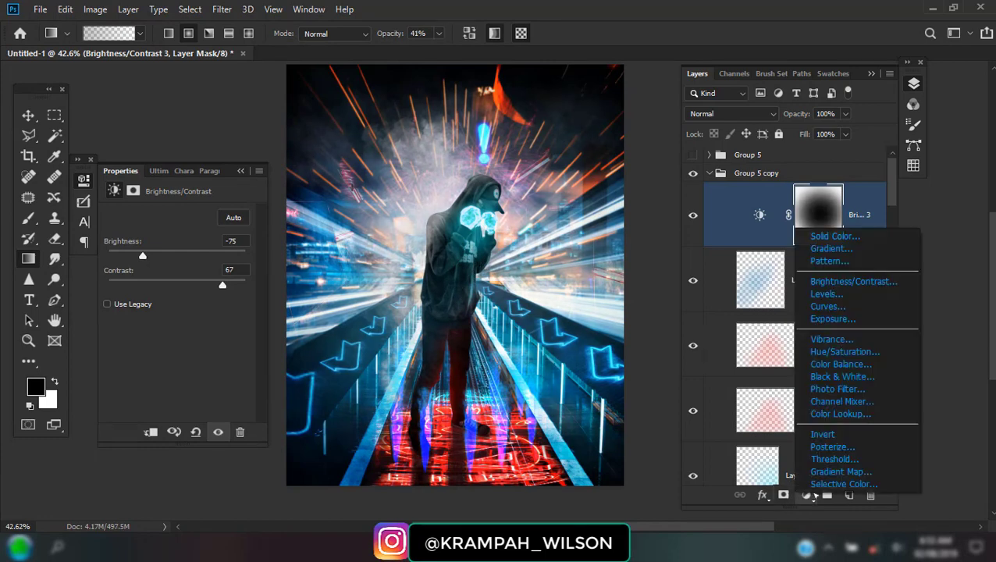
click(827, 412)
click(207, 228)
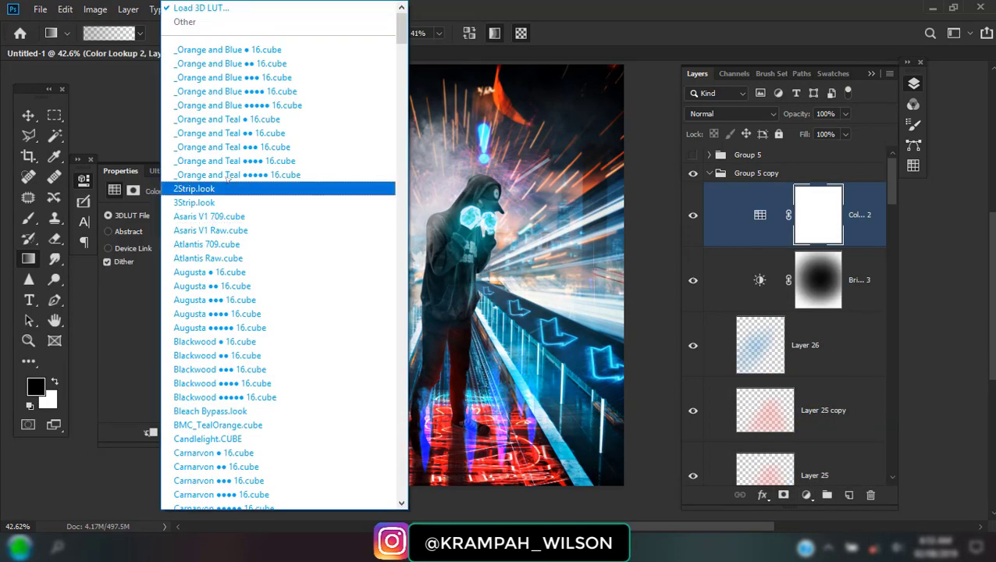
click(227, 176)
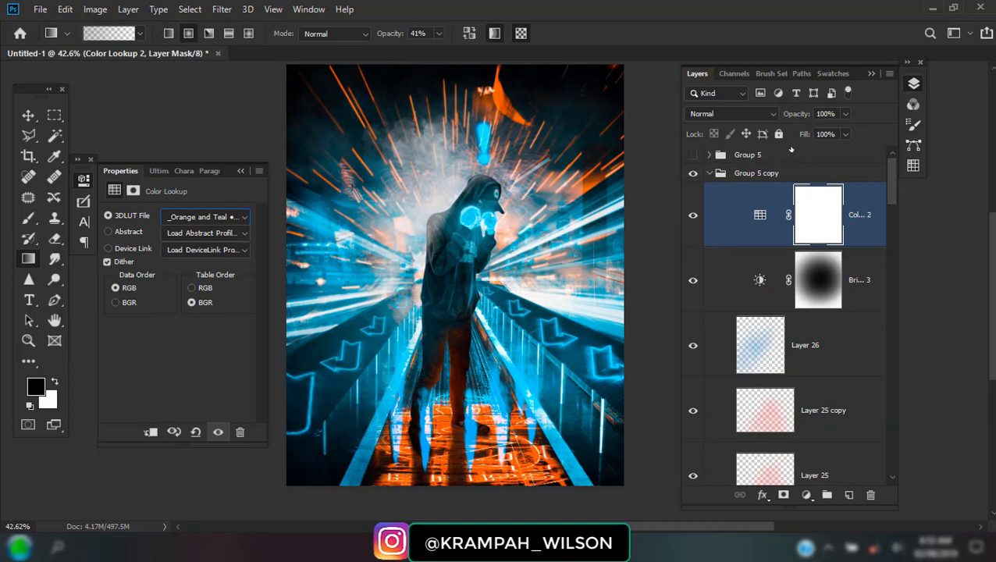
drag(804, 118, 763, 122)
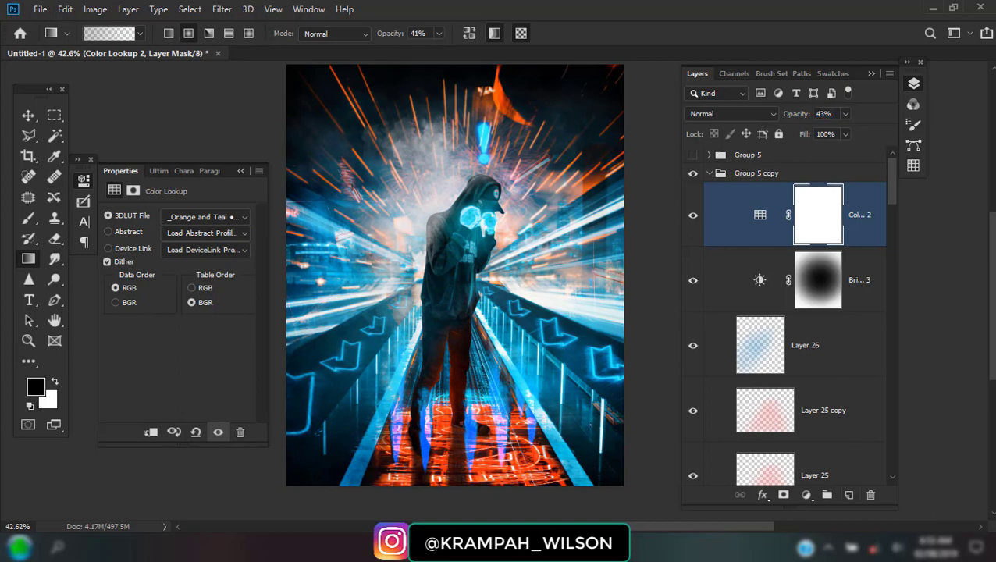
Paint its mask with a 39 px black brush at 100% to remove the grade from the glowing fists.
key(b)
right_click(500, 149)
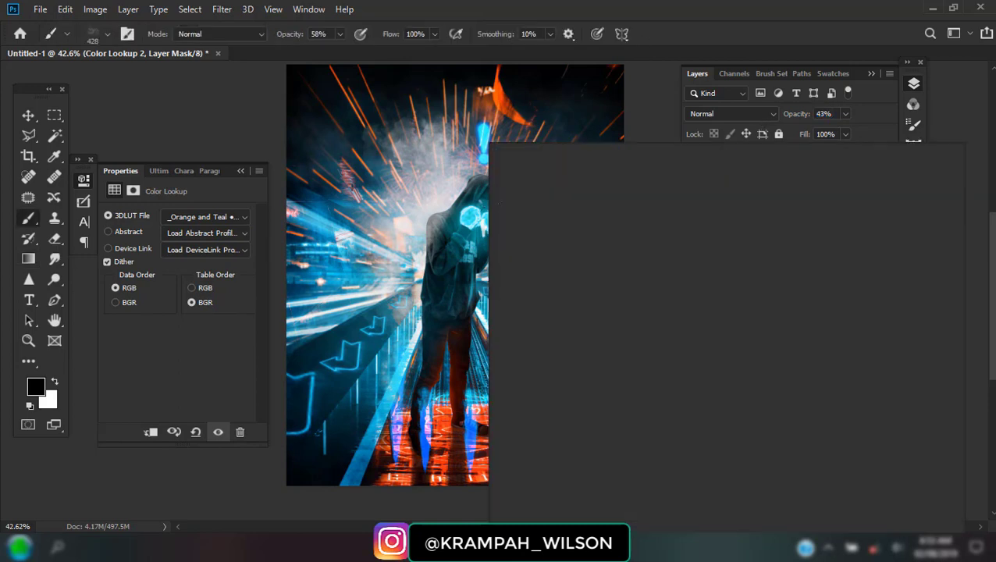
drag(616, 180, 579, 180)
key(Return)
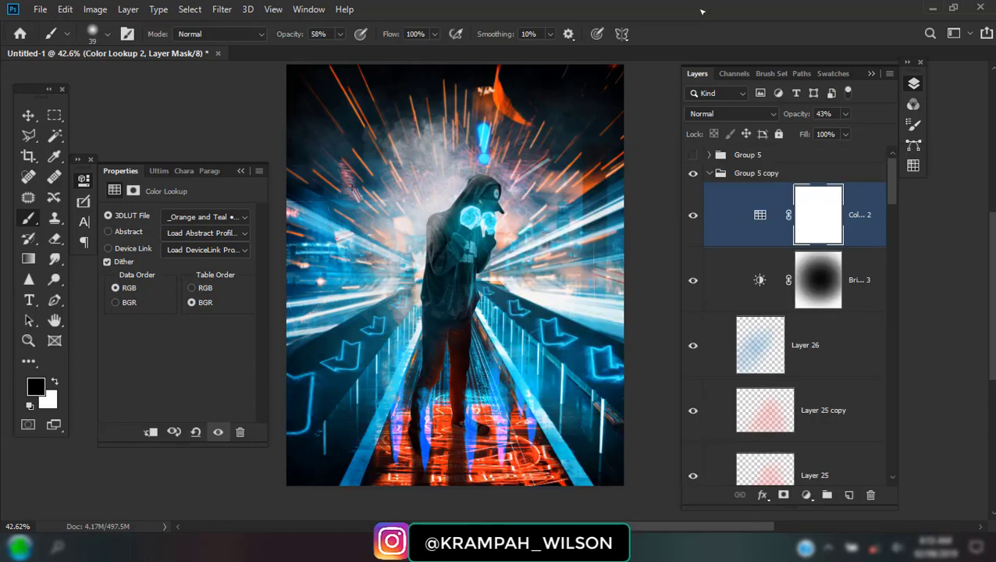
scroll(469, 226, up, 3)
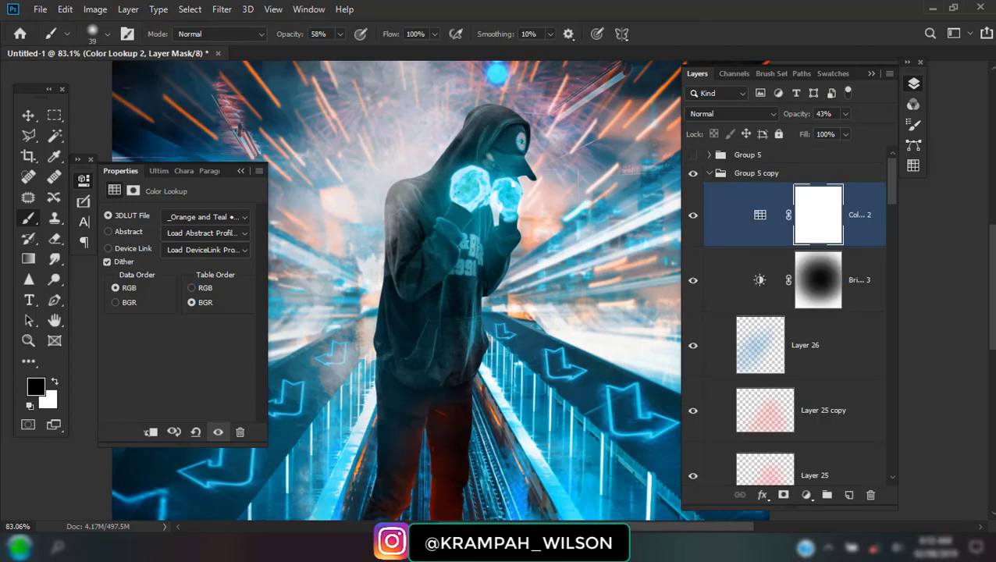
scroll(463, 185, up, 4)
key(0)
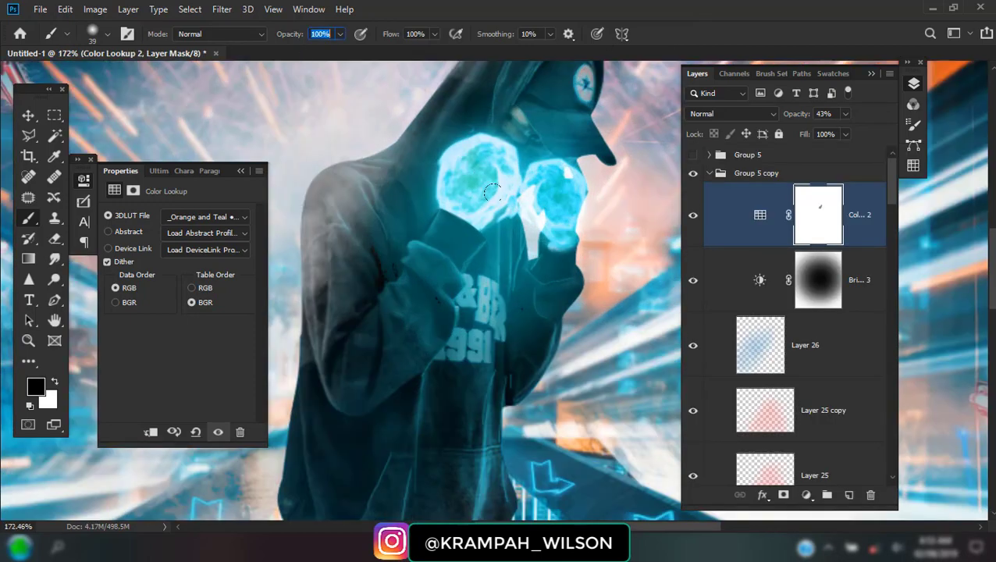
mouse_move(466, 176)
mouse_down()
mouse_move(507, 147)
mouse_move(566, 226)
mouse_up()
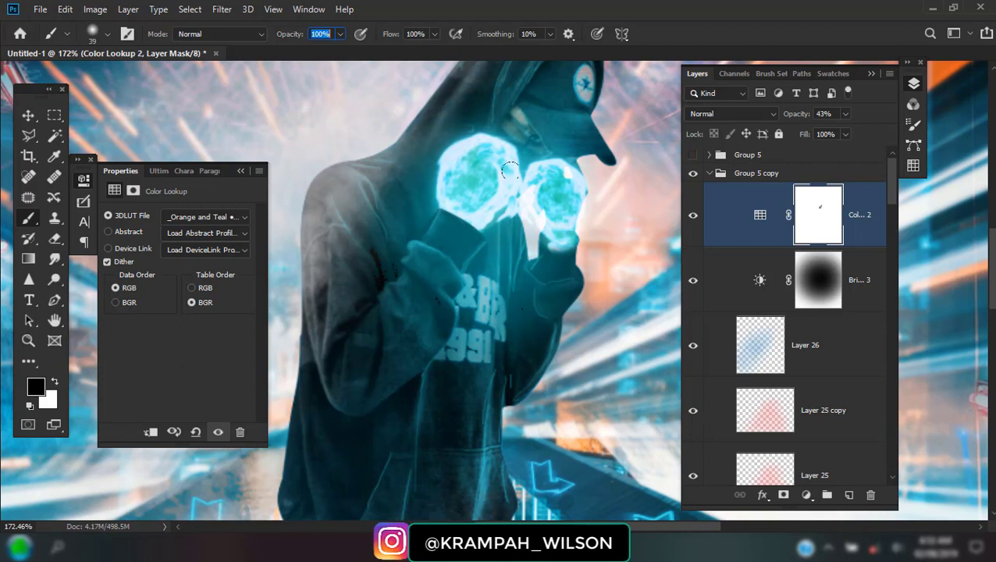
drag(507, 208, 493, 150)
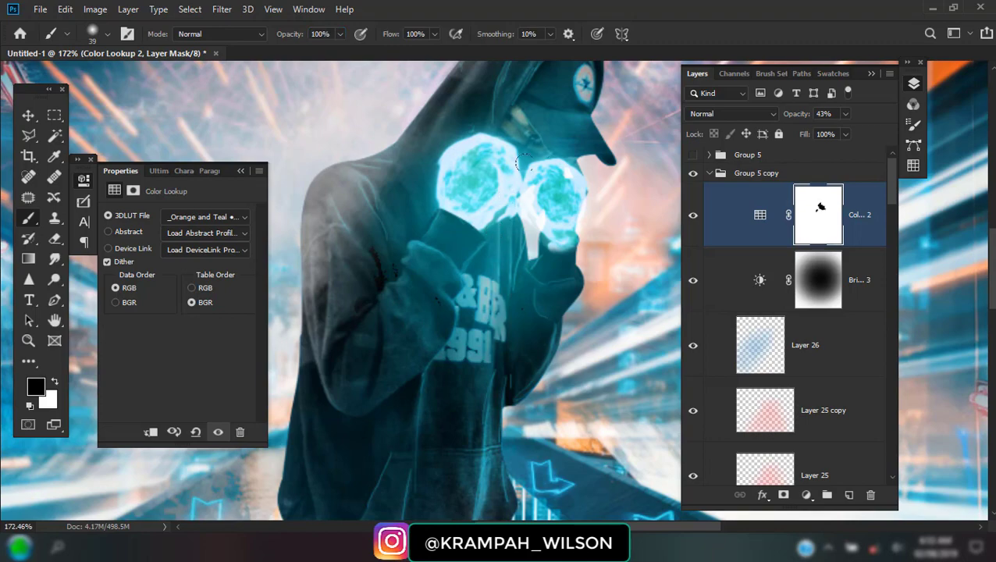
alt+scroll(519, 167, down, 5)
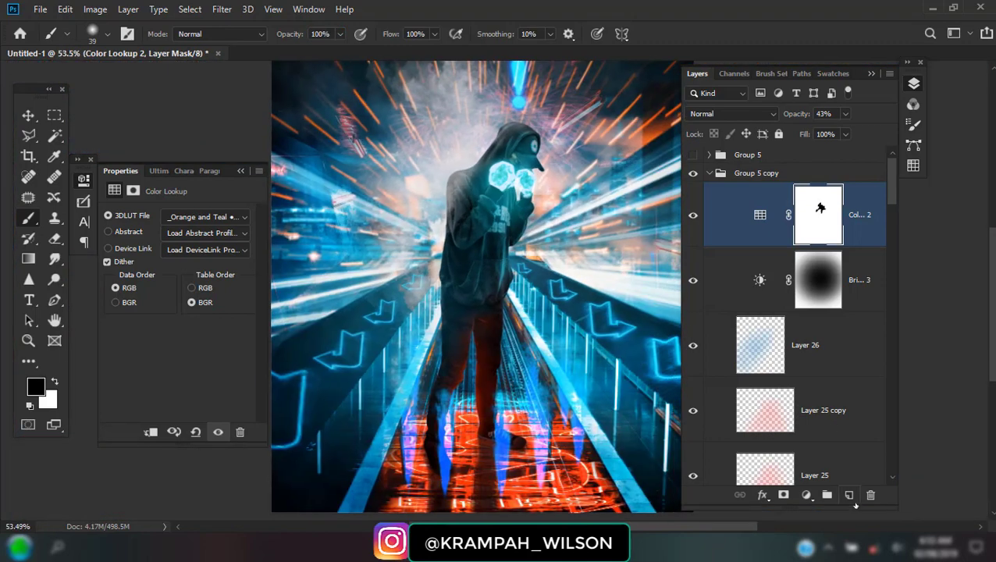
click(849, 495)
Fill Layer 27 with the merged composite via Apply Image and launch Perfectly Clear v3.
click(96, 9)
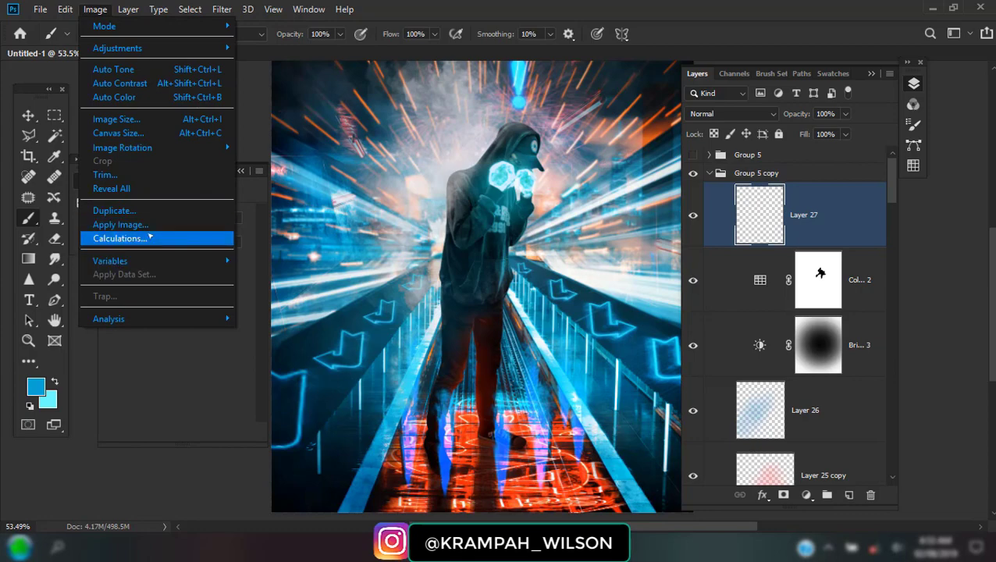
click(120, 224)
click(631, 129)
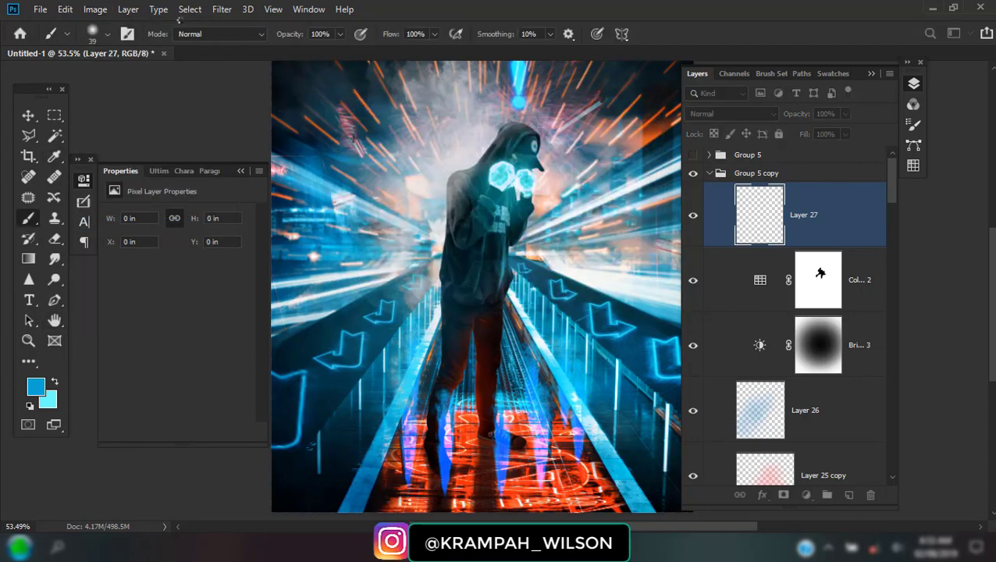
click(222, 8)
click(222, 9)
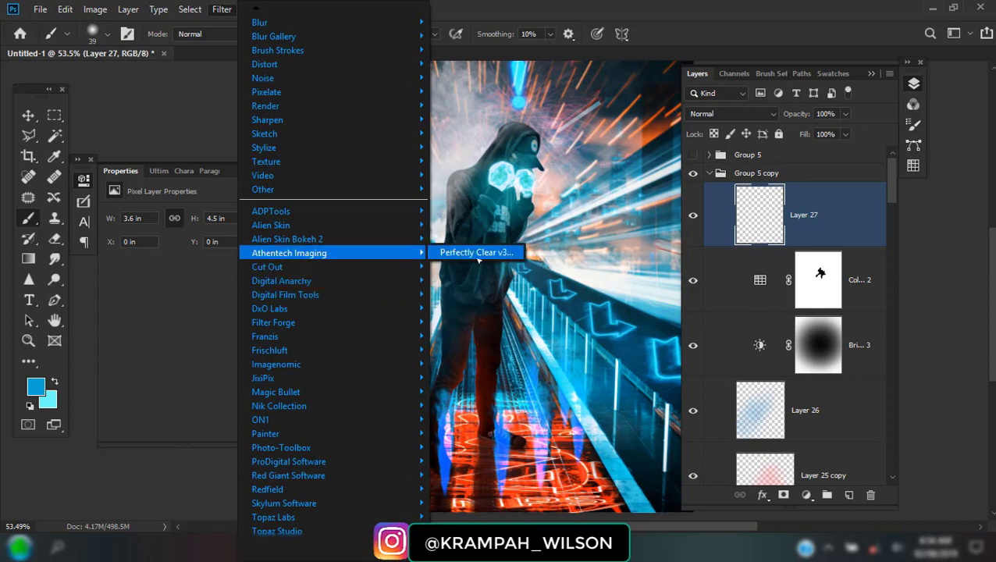
click(478, 258)
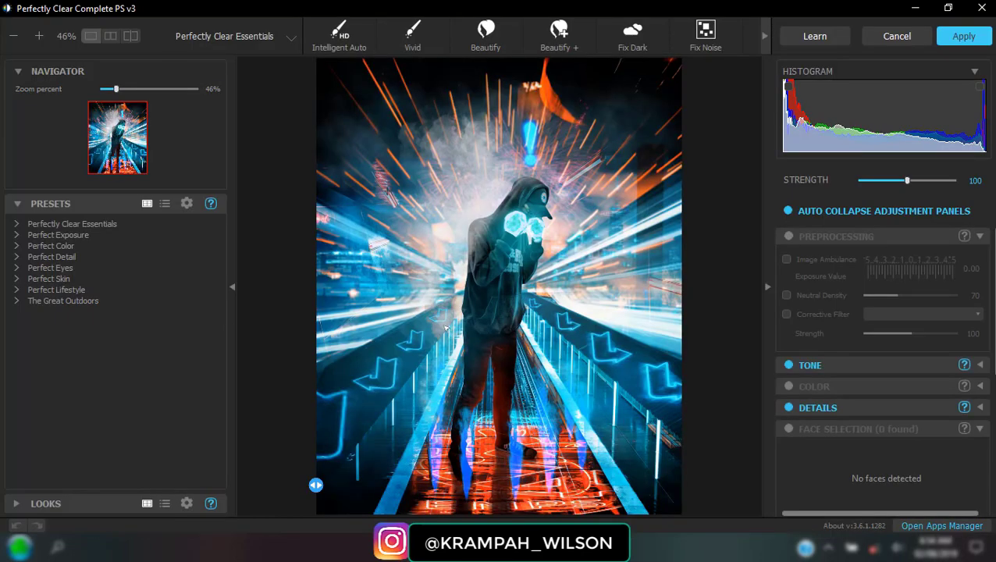
Preview Color Pop, Soft Color, Newborn, Perfect Purple and Fix Tint Color, then apply Landscape.
click(47, 245)
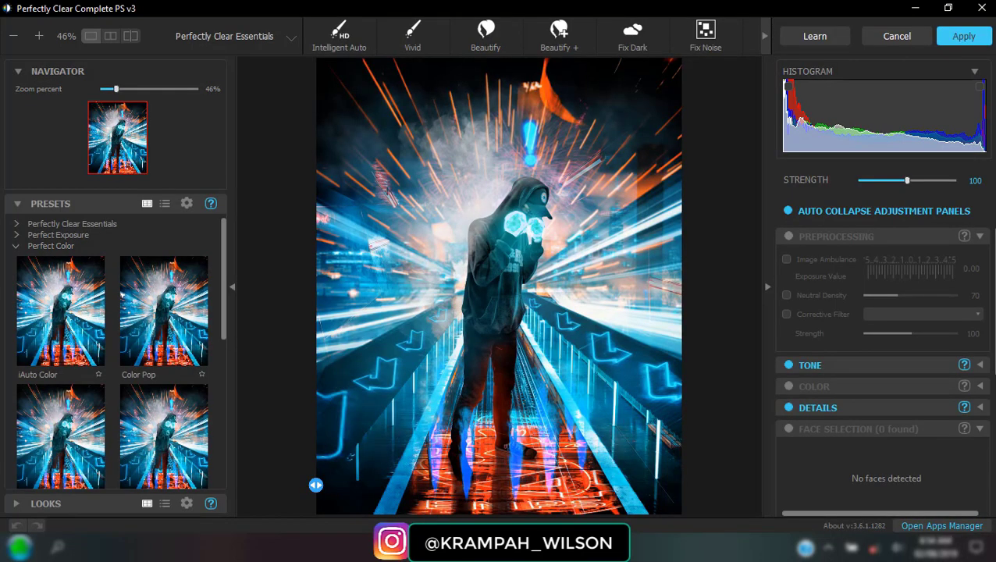
click(157, 300)
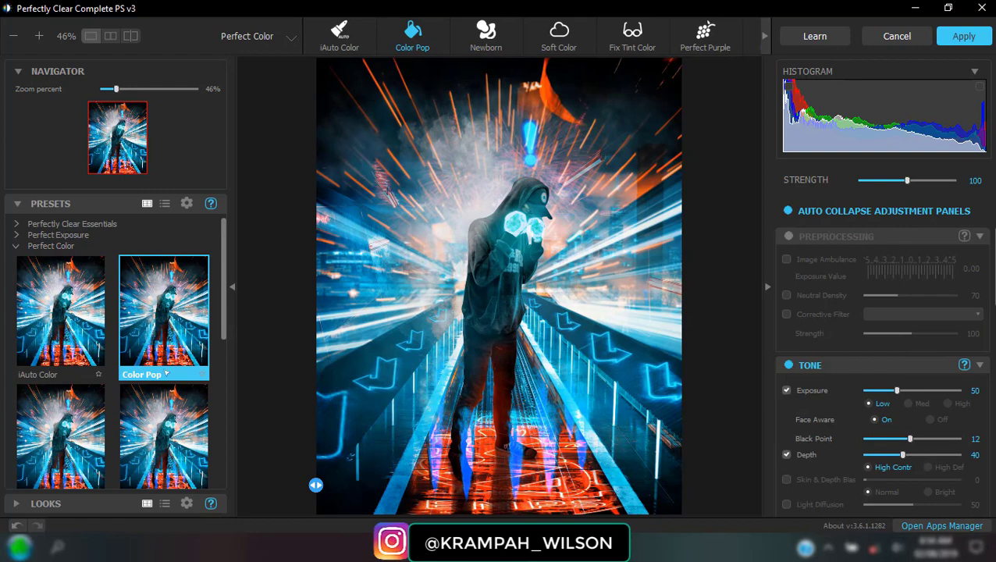
click(164, 413)
click(82, 396)
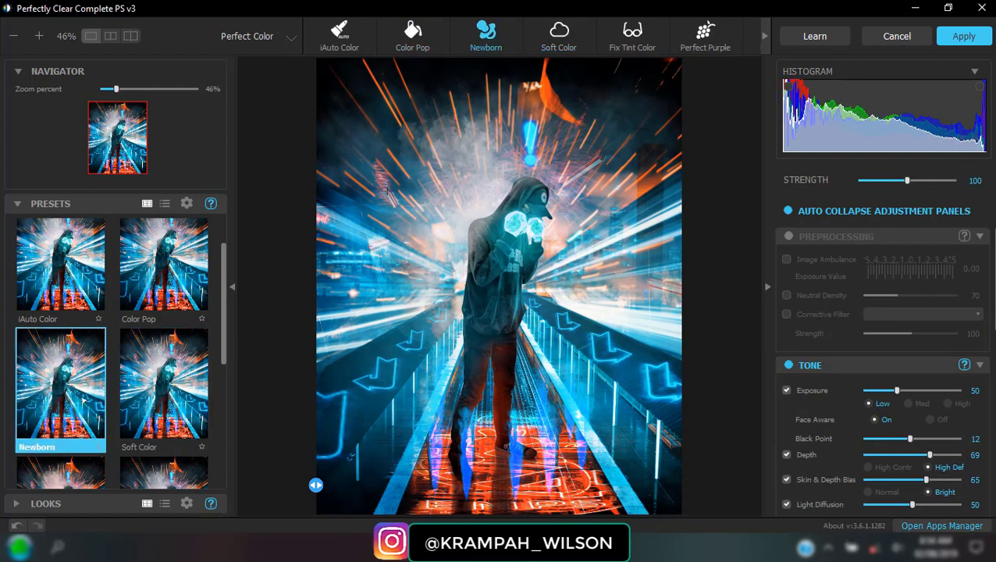
click(139, 421)
click(67, 383)
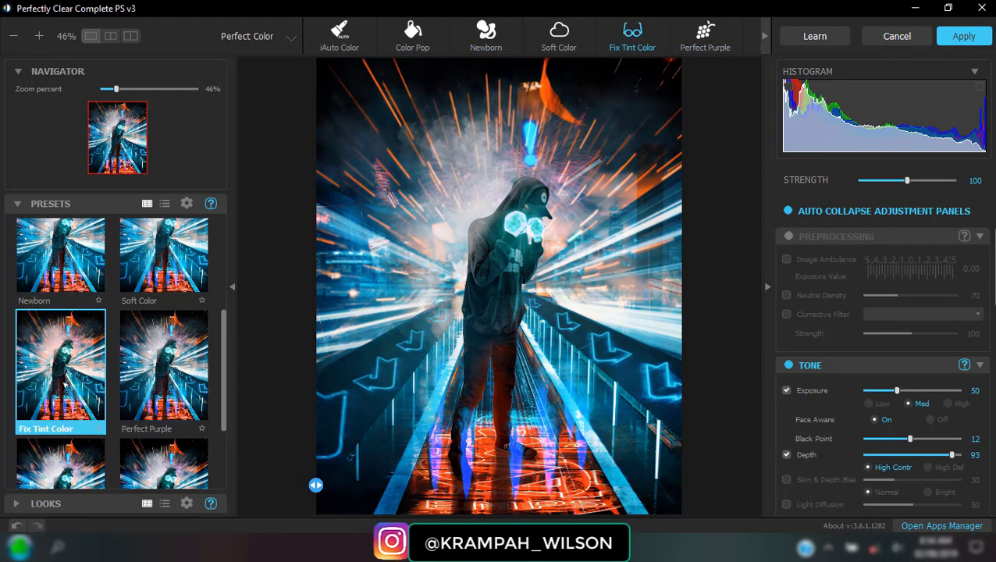
click(75, 396)
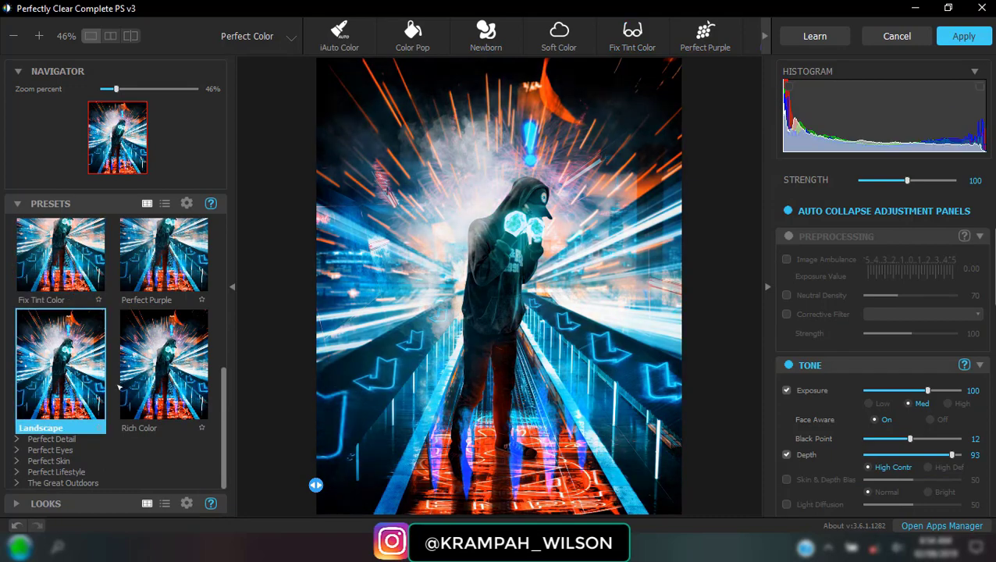
click(951, 38)
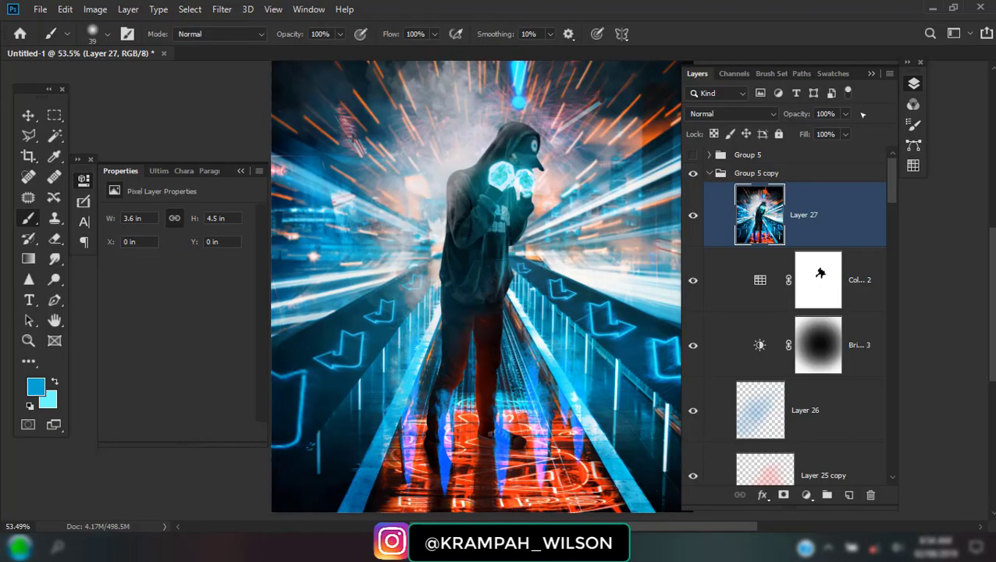
click(222, 9)
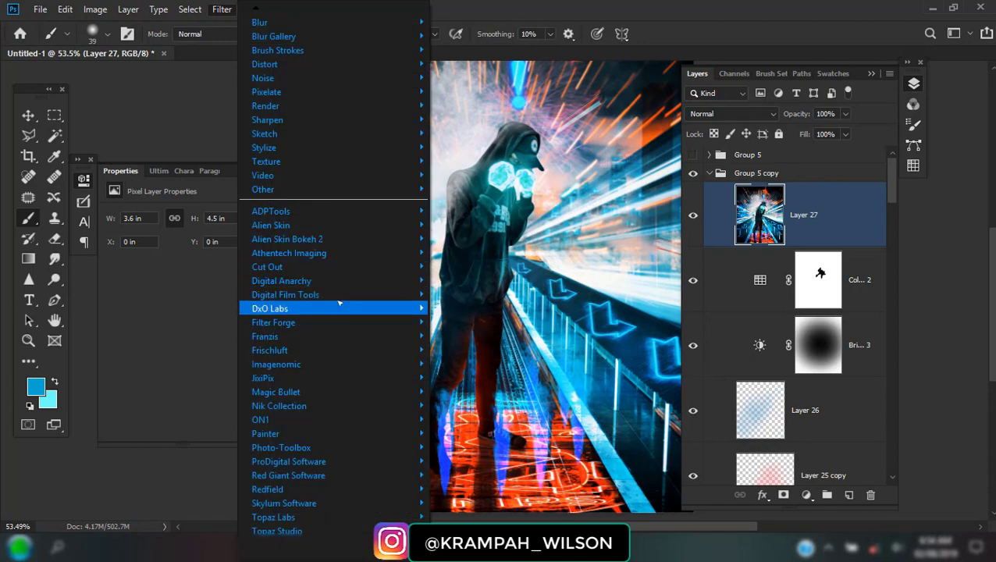
mouse_move(271, 225)
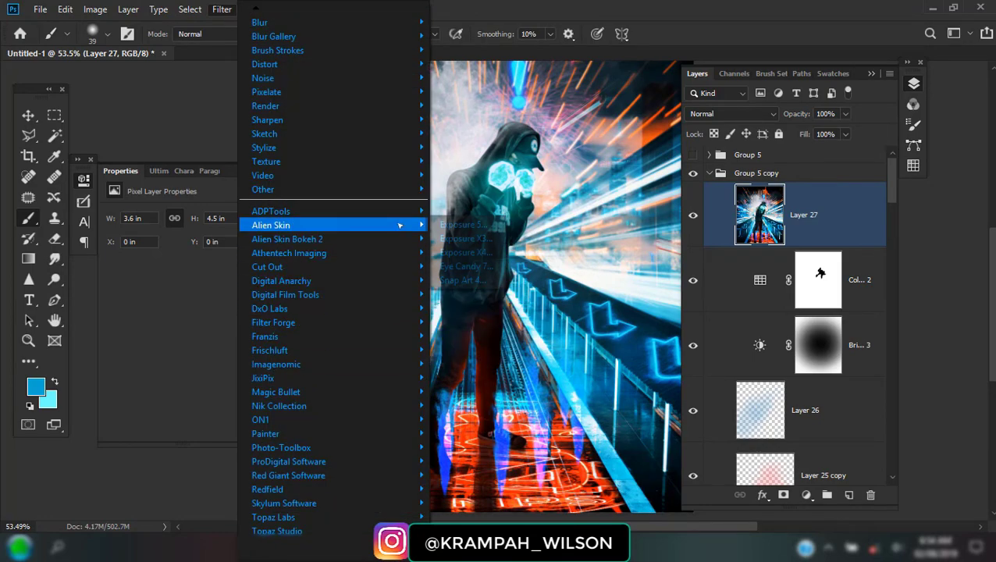
click(469, 254)
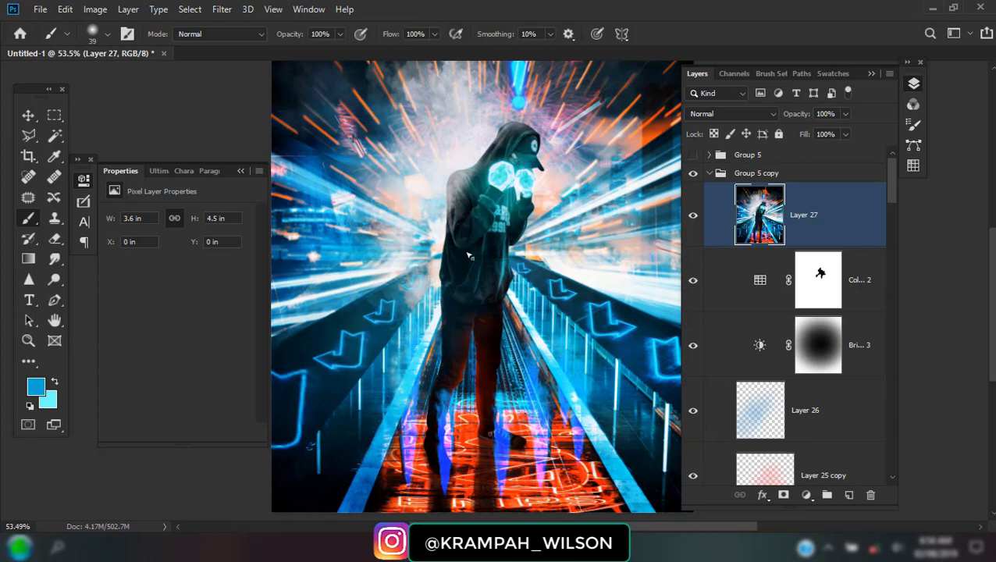
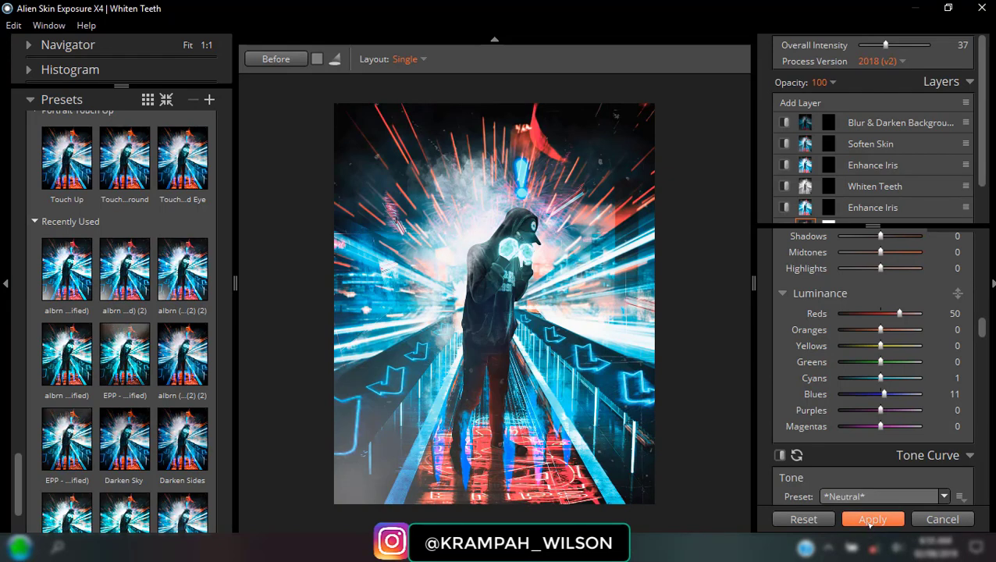
Set Exposure X4's Overall Intensity to 25, then exit back to Photoshop, confirming the exit.
drag(885, 44, 922, 46)
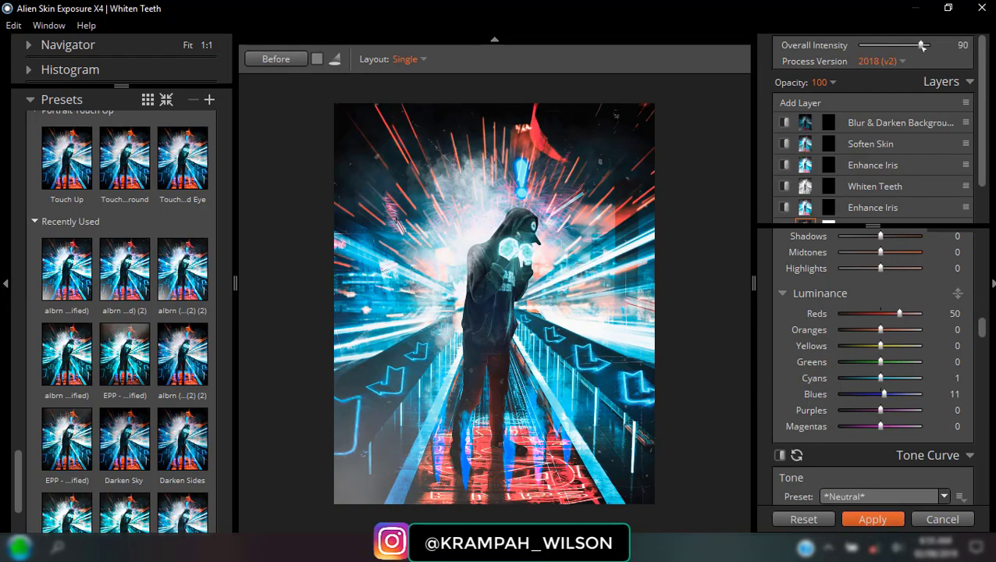
drag(922, 46, 878, 47)
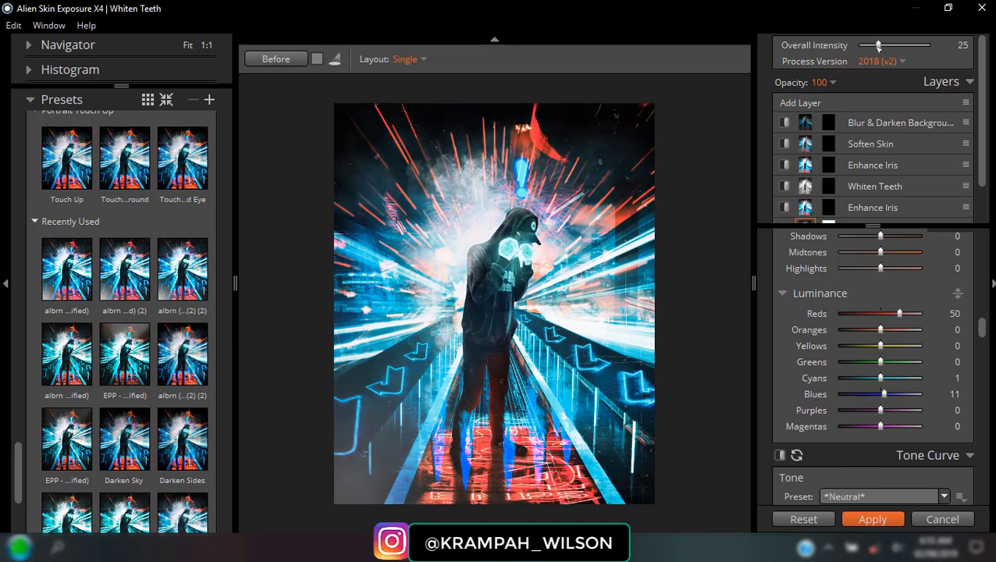
click(933, 520)
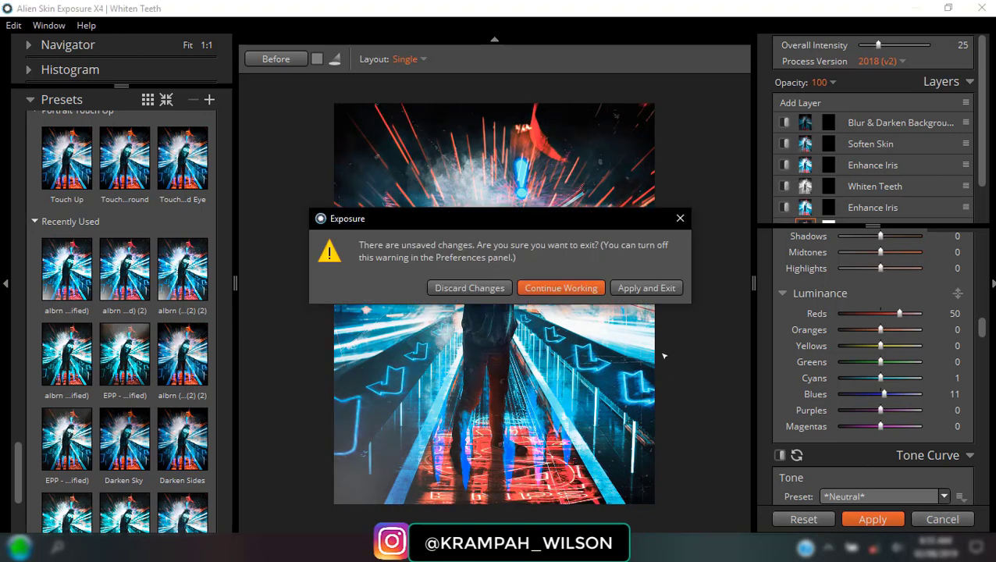
click(469, 288)
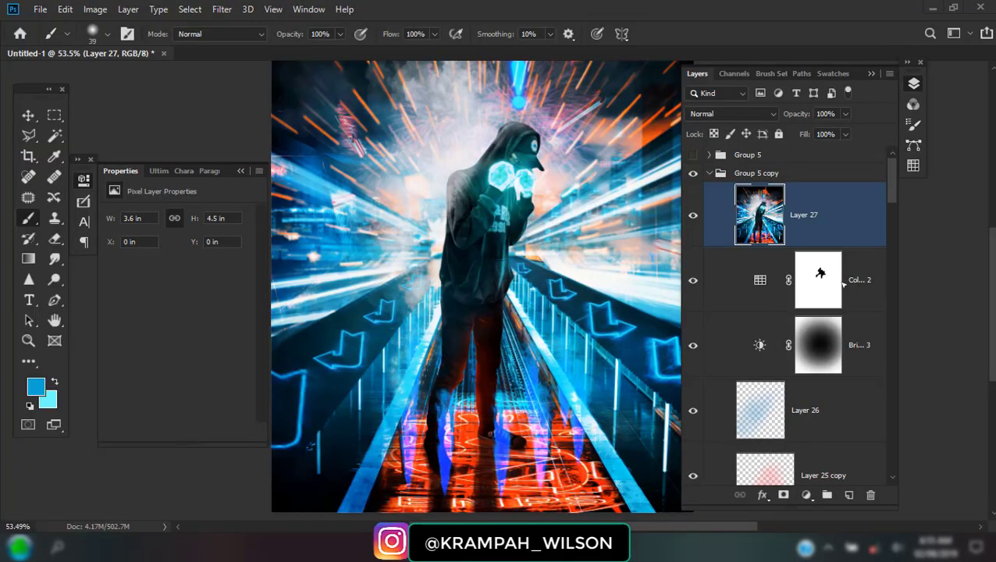
Fade Layer 27 to 72% opacity and add a new empty Layer 28 above it.
drag(835, 290, 825, 193)
drag(797, 114, 771, 117)
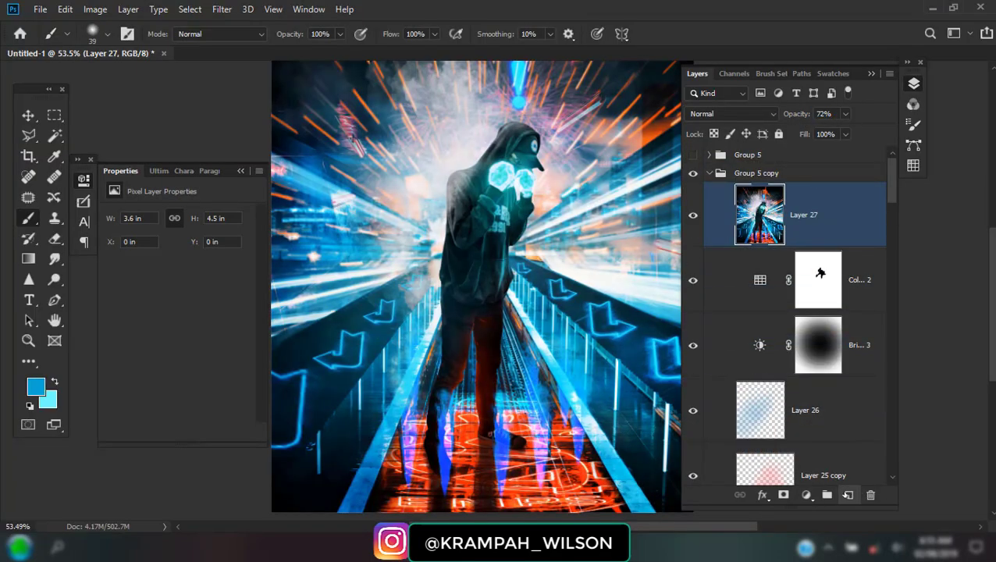
click(848, 495)
Fill Layer 28 with the merged image via Apply Image and launch Magic Bullet PhotoLooks.
click(96, 10)
click(163, 225)
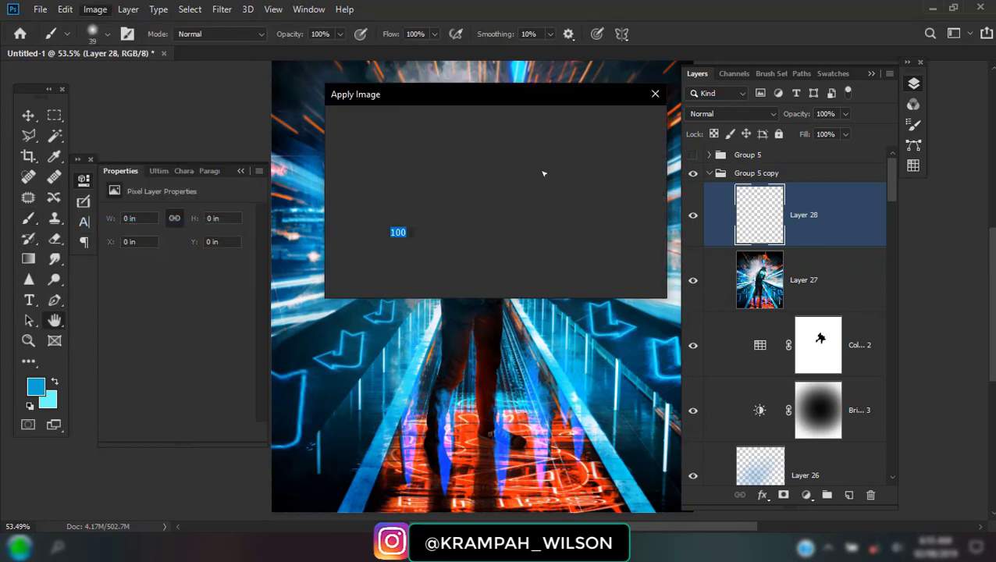
click(631, 132)
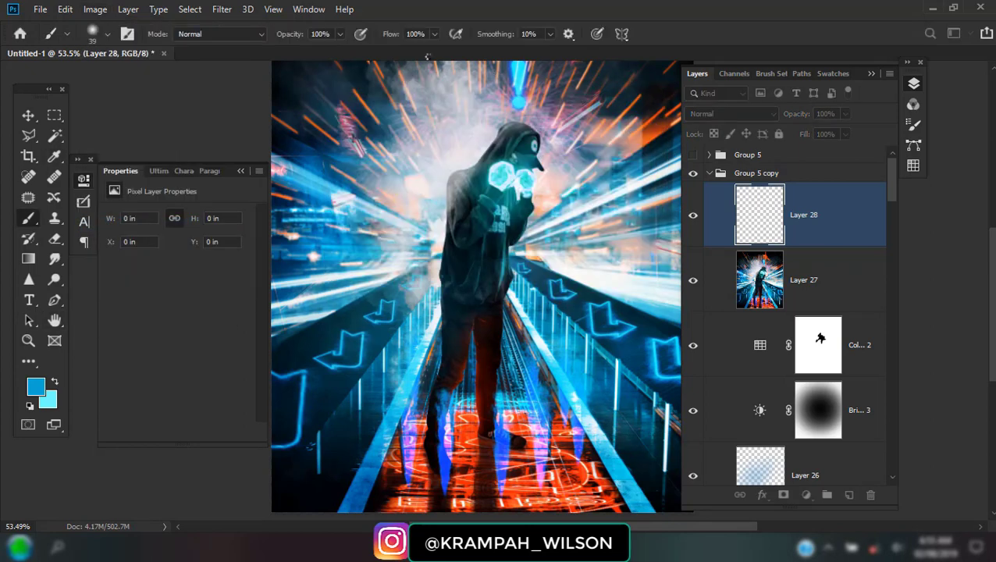
click(222, 9)
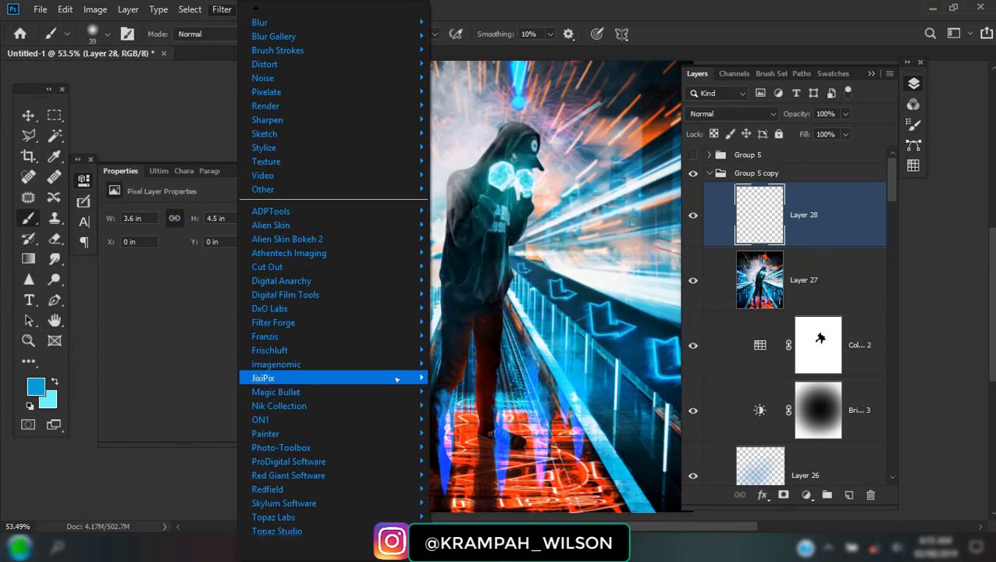
click(457, 387)
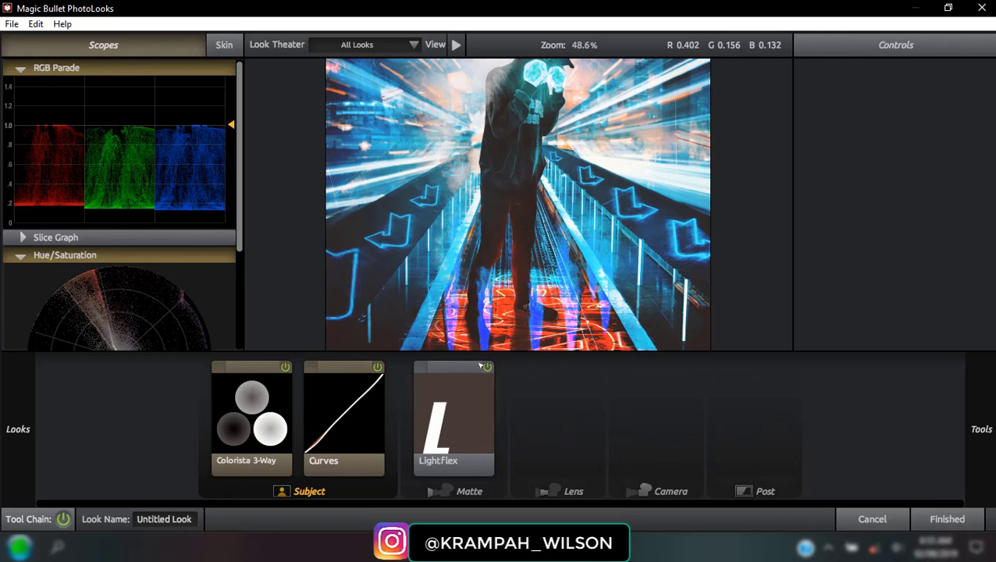
Remove Lightflex from the PhotoLooks tool chain and select Colorista 3-Way.
drag(481, 365, 927, 241)
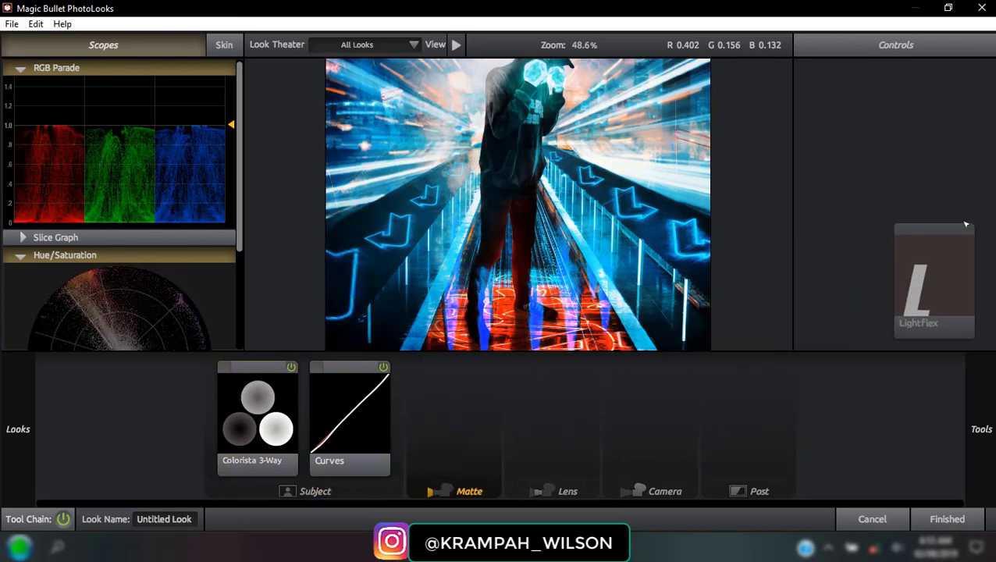
click(290, 388)
scroll(774, 282, up, 2)
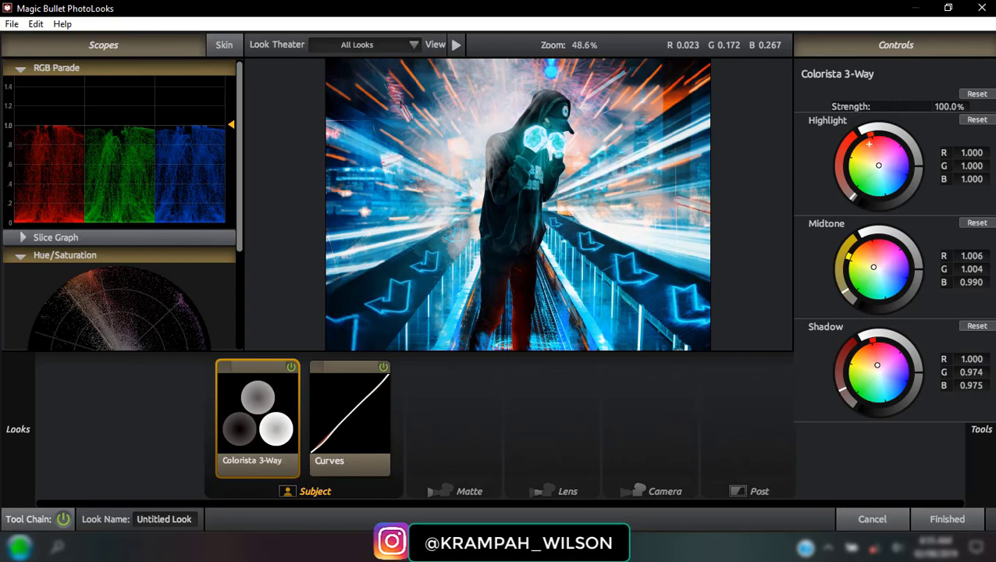
Grade with Colorista: red highlights, cyan-blue midtones, and darker shadows tinted toward teal.
mouse_move(869, 144)
mouse_down()
mouse_move(851, 144)
mouse_move(872, 138)
mouse_move(875, 157)
mouse_up()
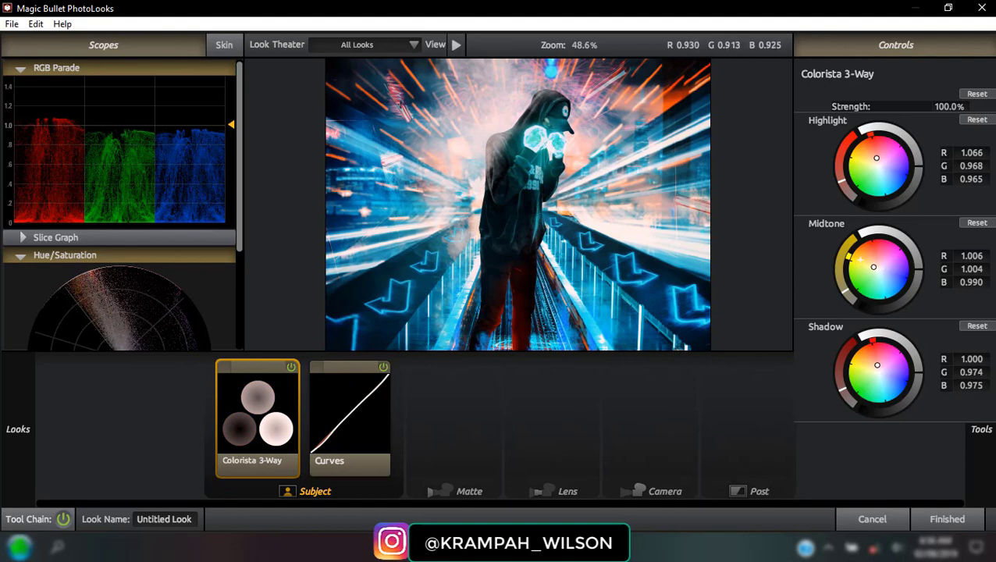
mouse_move(860, 257)
mouse_down()
mouse_move(877, 291)
mouse_move(885, 280)
mouse_up()
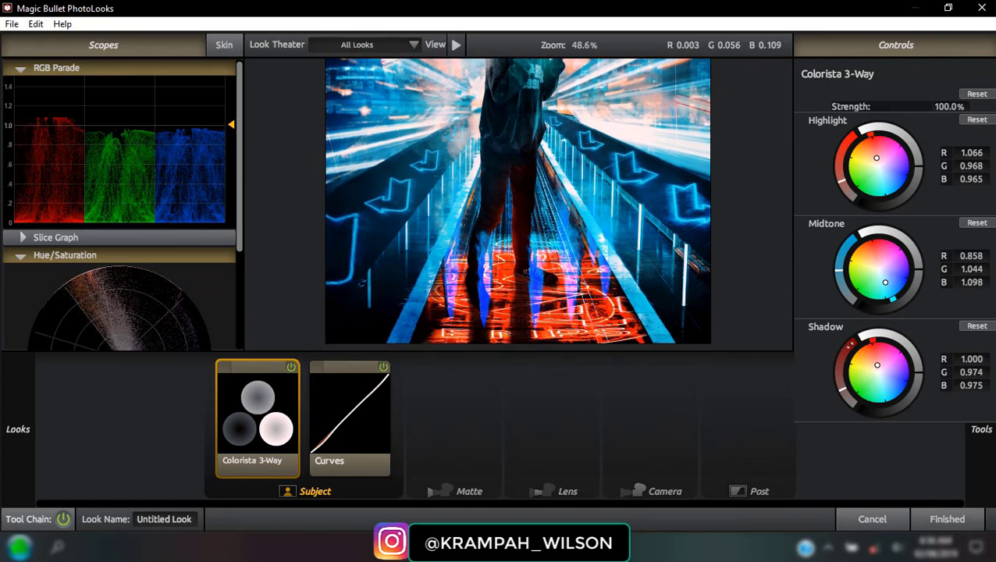
drag(849, 342, 875, 353)
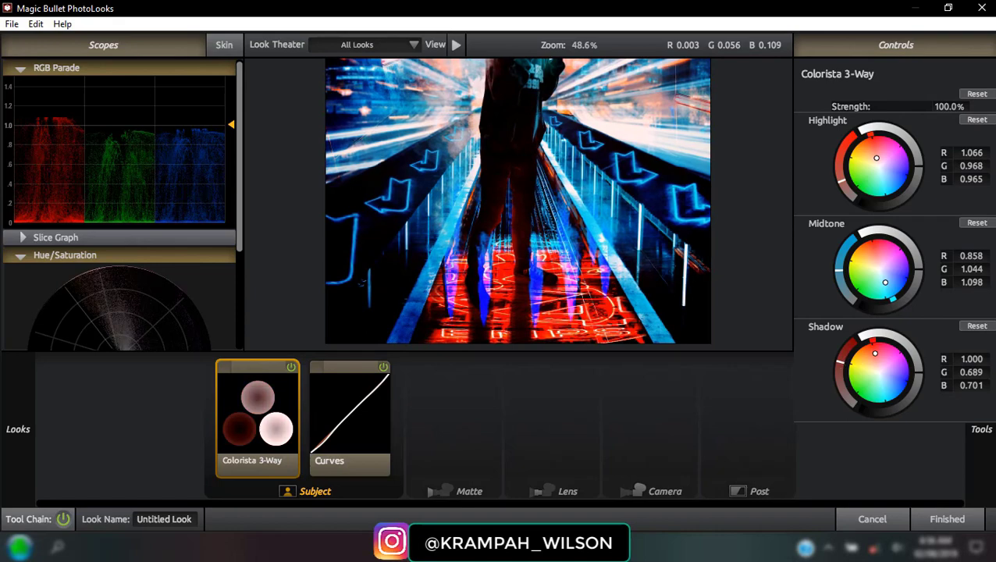
mouse_move(875, 353)
mouse_down()
mouse_move(901, 365)
mouse_move(878, 384)
mouse_up()
drag(597, 188, 597, 301)
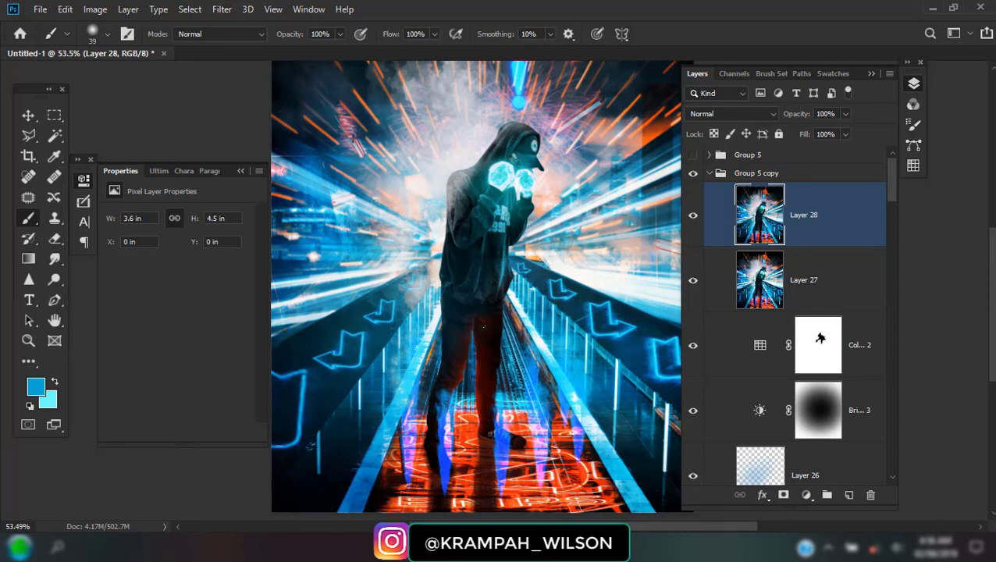
Duplicate Layer 28 as Layer 28 copy and open the Camera Raw Filter on it.
scroll(485, 329, down, 3)
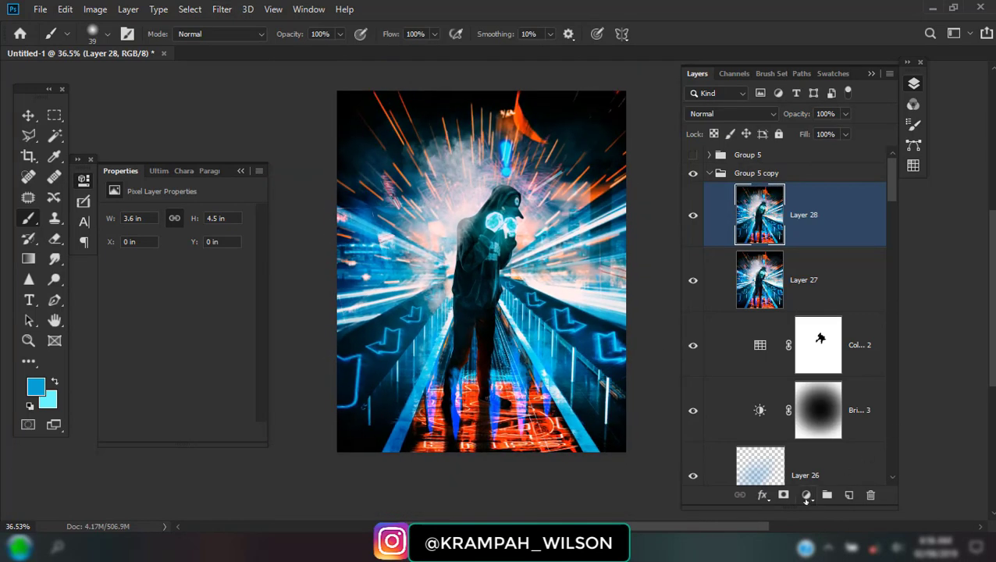
click(807, 495)
key(Escape)
drag(778, 226, 849, 495)
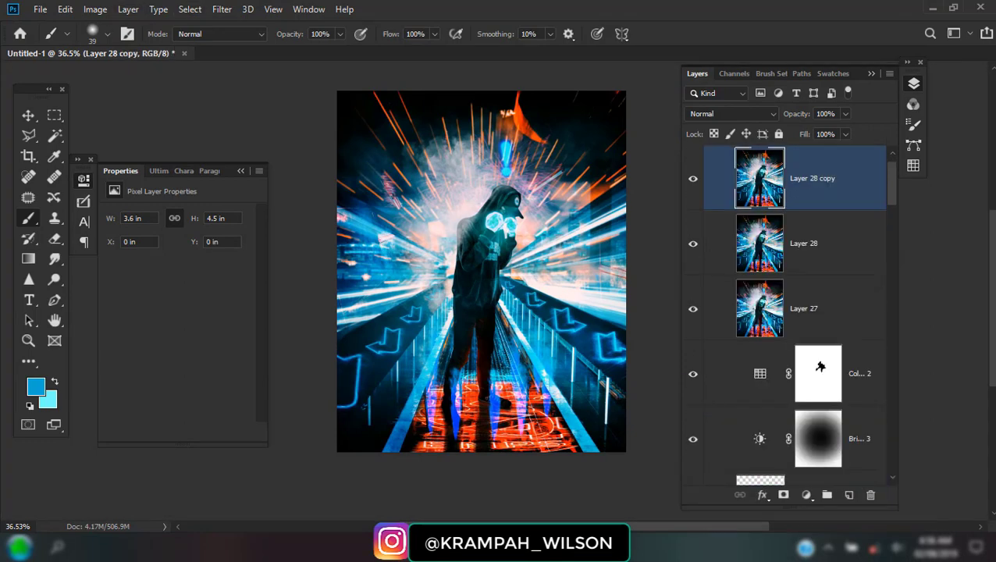
click(222, 9)
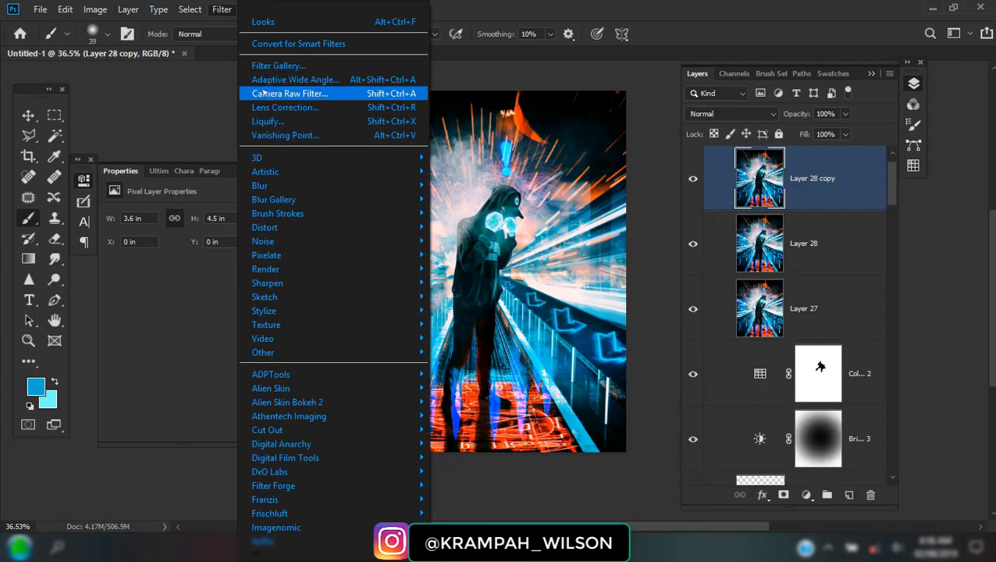
click(264, 93)
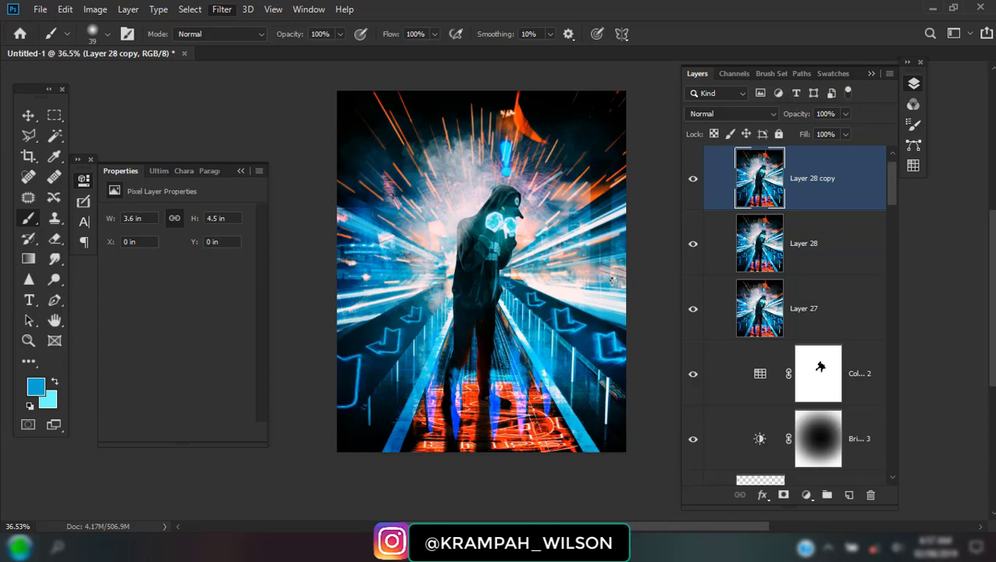
key(ctrl+shift+a)
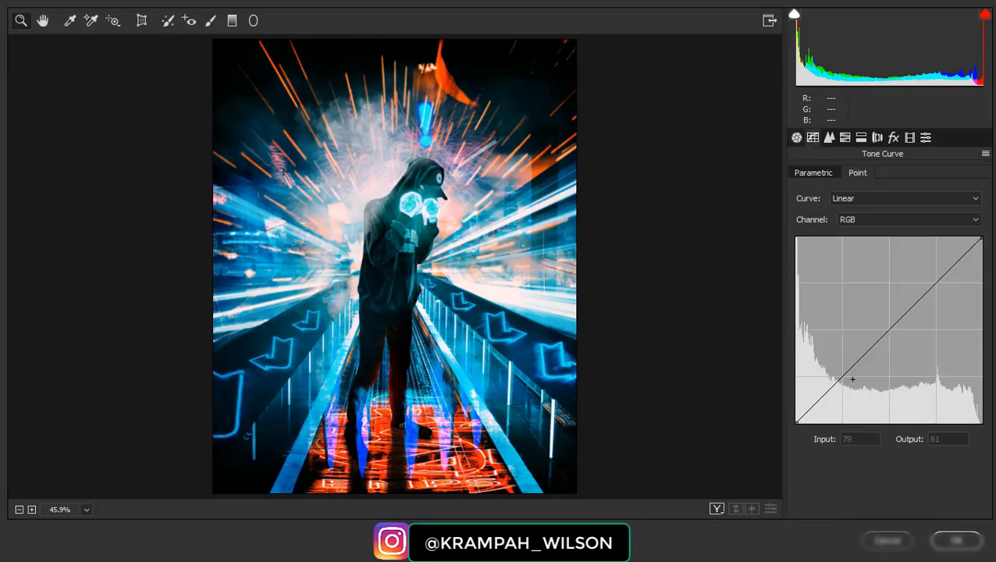
Lower the tone curve, lift its black point, and shift the red hue to +14.
drag(853, 379, 841, 388)
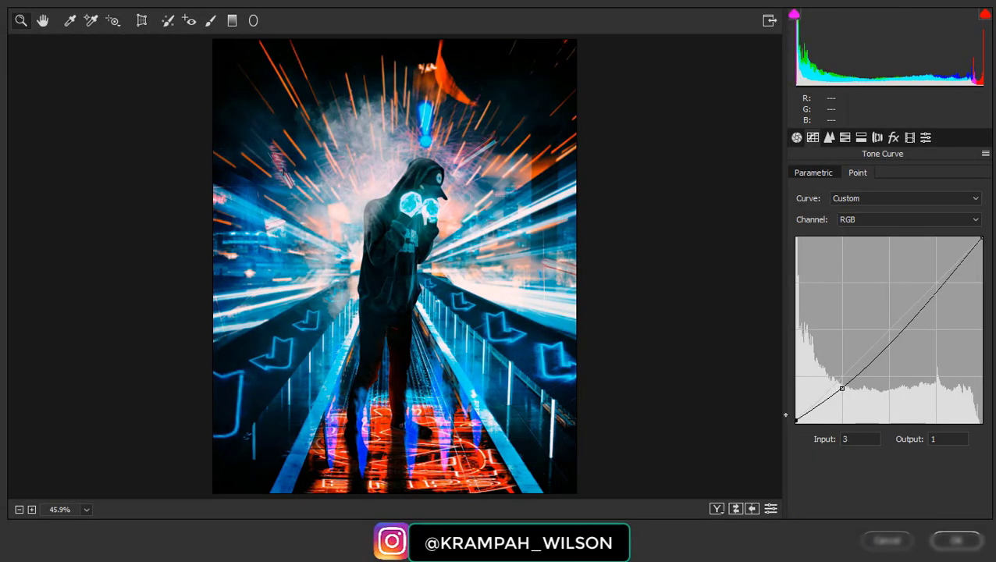
drag(786, 416, 779, 415)
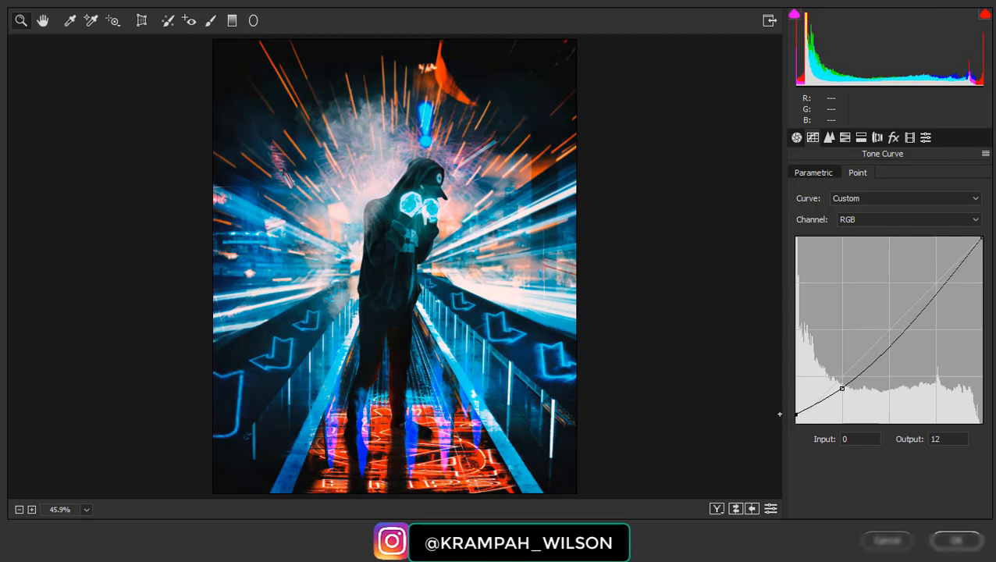
click(845, 138)
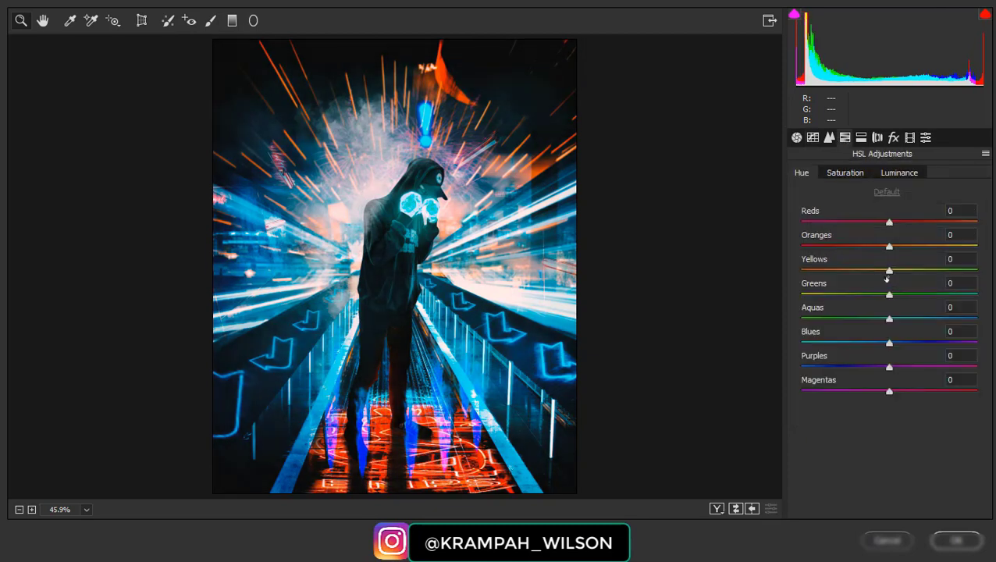
mouse_move(890, 224)
mouse_down()
mouse_move(838, 225)
mouse_move(925, 226)
mouse_move(900, 241)
mouse_move(858, 223)
mouse_move(928, 222)
mouse_move(853, 224)
mouse_move(902, 224)
mouse_move(875, 224)
mouse_move(892, 234)
mouse_up()
click(846, 172)
click(896, 173)
click(802, 172)
In Calibration, set red primary hue -20, green primary hue +63, and blue -1.
click(909, 137)
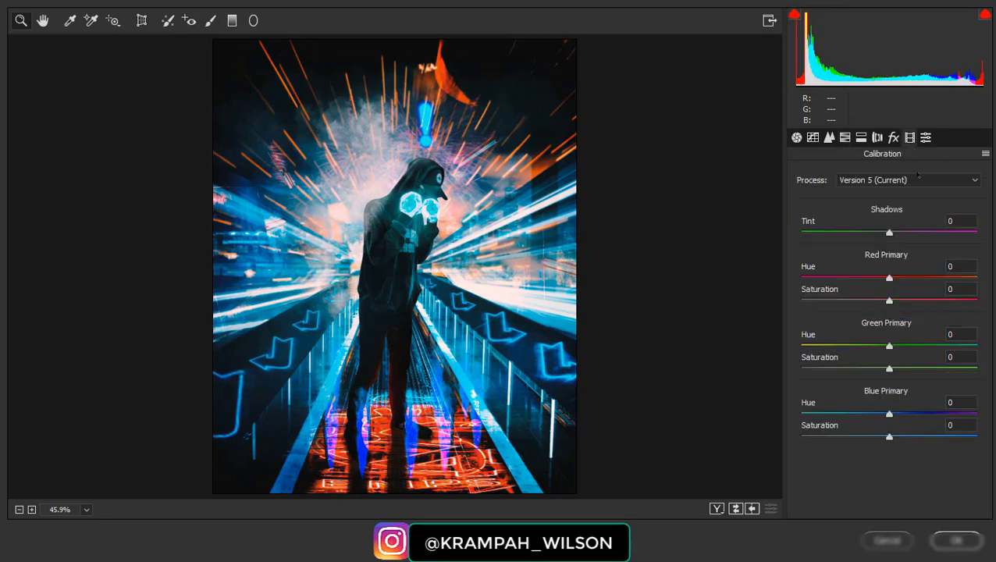
mouse_move(889, 279)
mouse_down()
mouse_move(805, 279)
mouse_move(897, 279)
mouse_move(873, 281)
mouse_up()
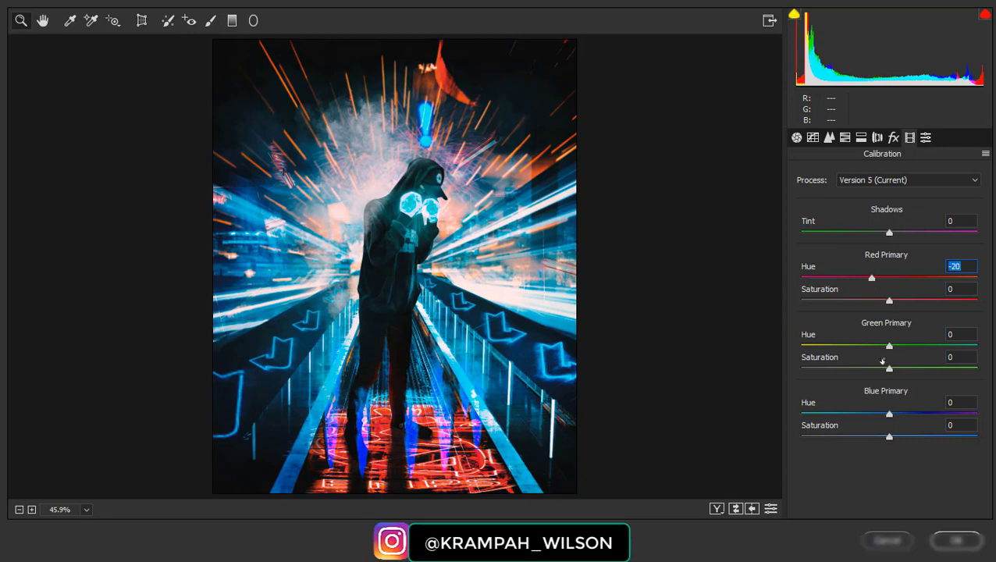
mouse_move(889, 346)
mouse_down()
mouse_move(818, 346)
mouse_move(960, 348)
mouse_move(945, 346)
mouse_up()
mouse_move(890, 415)
mouse_down()
mouse_move(923, 415)
mouse_move(874, 415)
mouse_move(888, 415)
mouse_up()
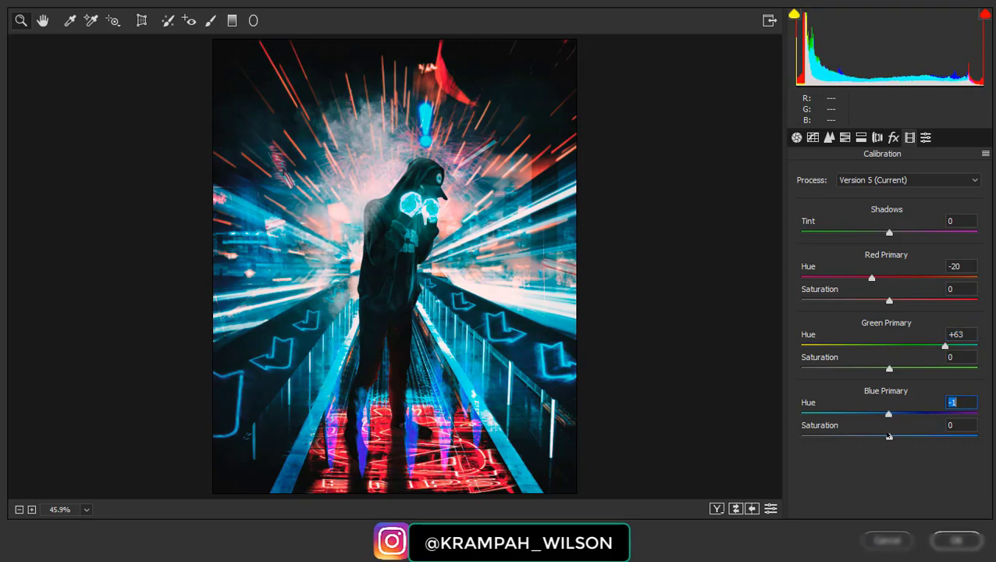
Set Contrast -33, Clarity +23, Highlights +13, Shadows +19 and Dehaze +26 in Basic.
click(813, 137)
click(796, 137)
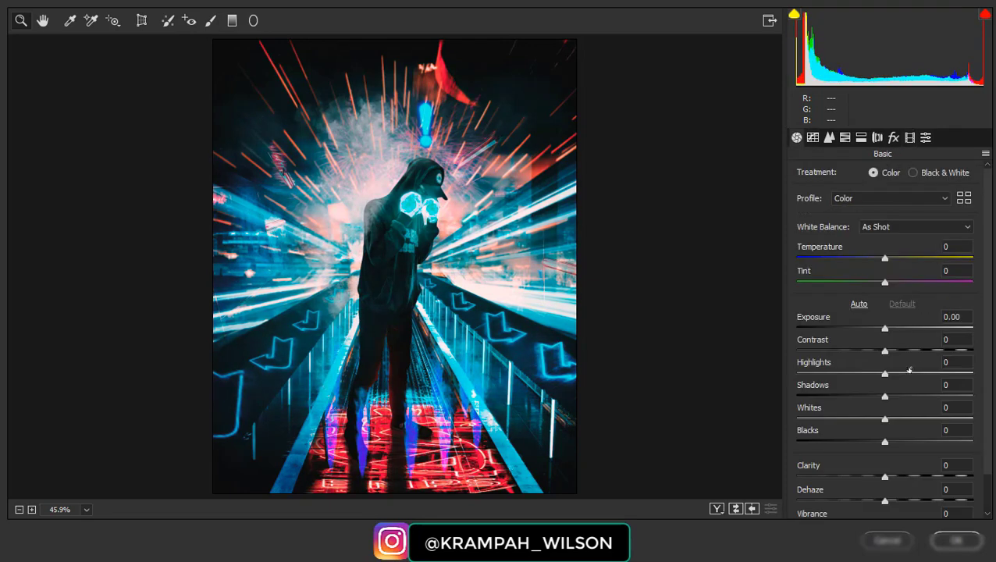
mouse_move(884, 351)
mouse_down()
mouse_move(912, 351)
mouse_move(856, 350)
mouse_move(829, 374)
mouse_move(911, 377)
mouse_up()
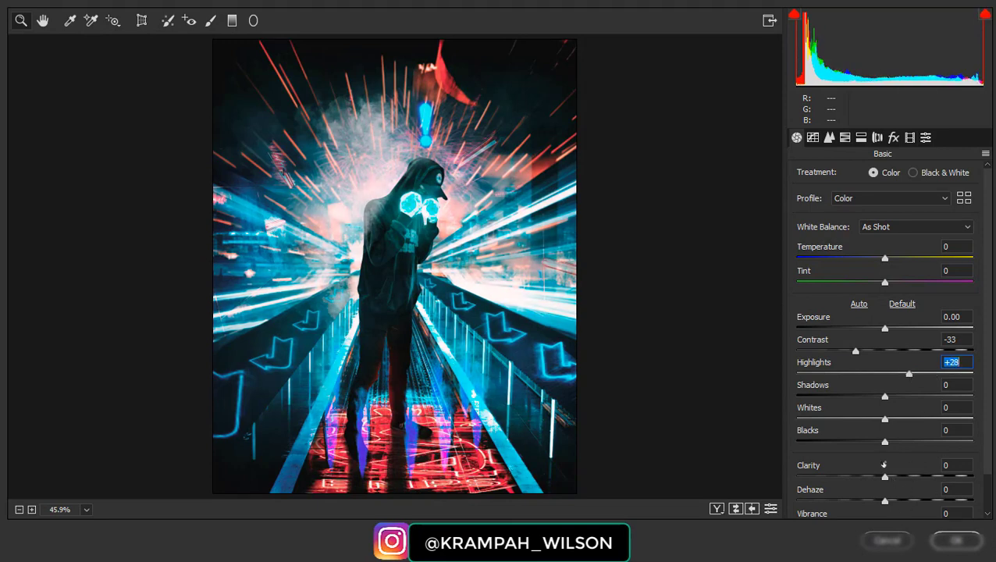
drag(884, 477, 905, 478)
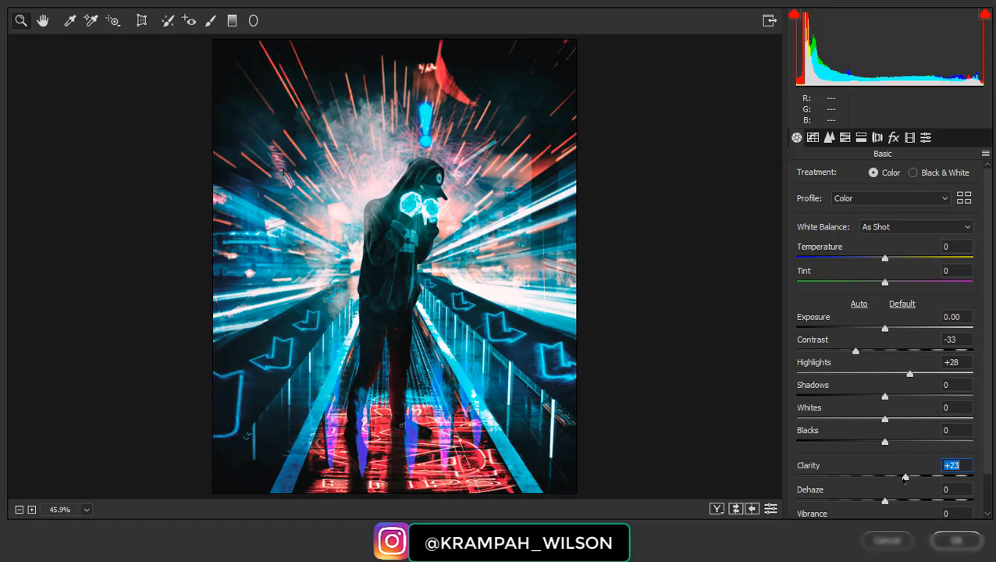
click(896, 374)
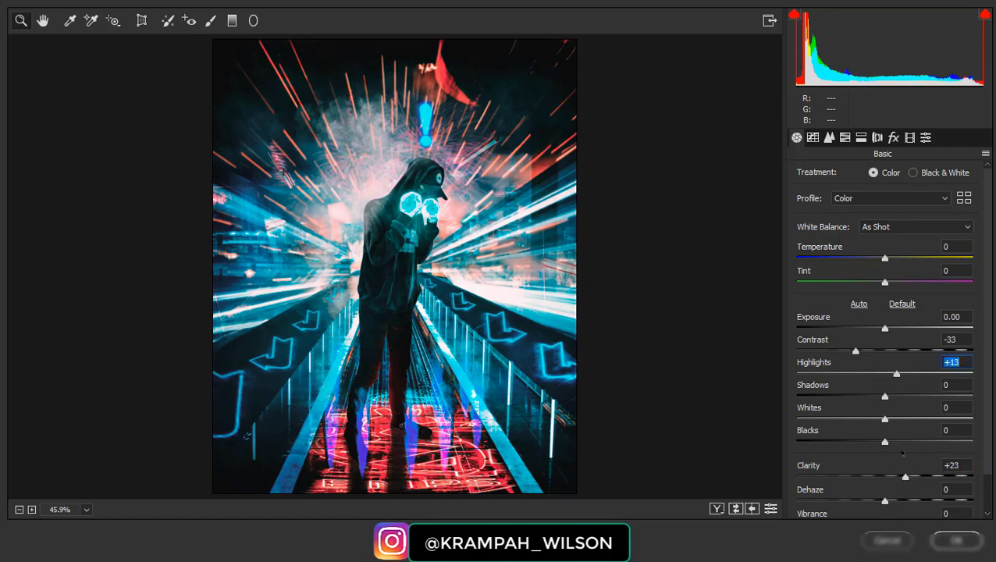
drag(885, 397, 902, 396)
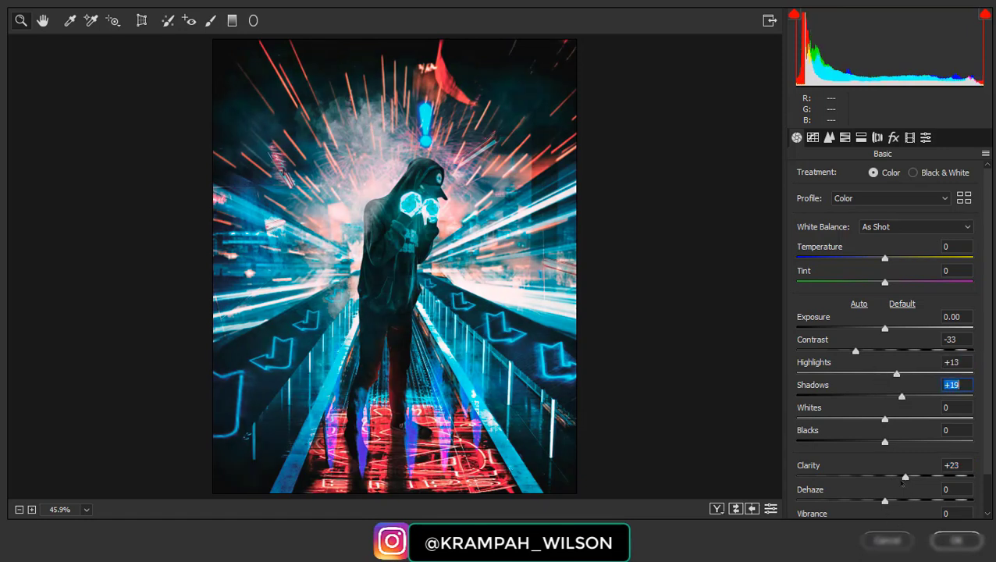
mouse_move(885, 501)
mouse_down()
mouse_move(913, 501)
mouse_move(852, 501)
mouse_up()
scroll(880, 469, down, 2)
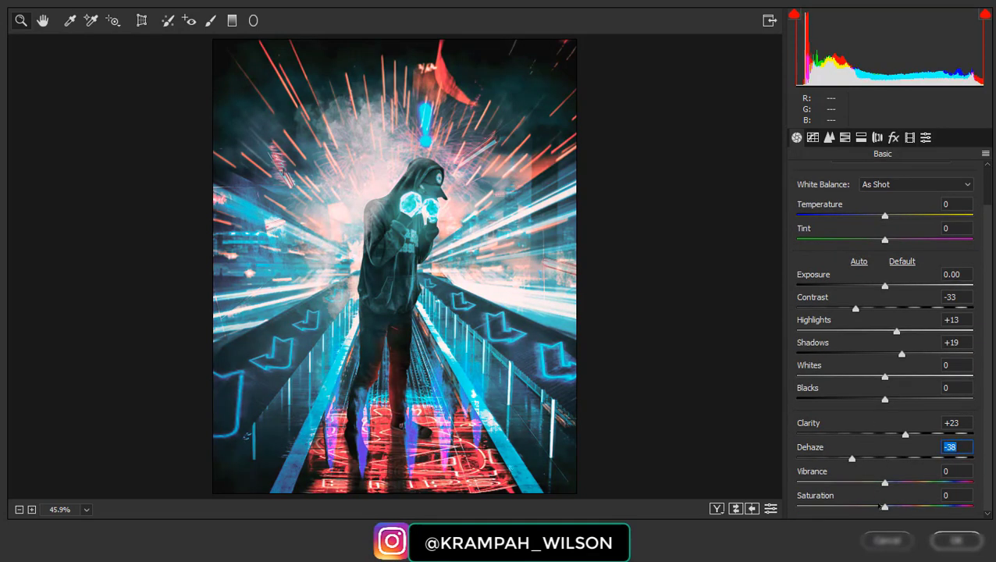
mouse_move(852, 459)
mouse_down()
mouse_move(908, 459)
mouse_move(877, 483)
mouse_move(885, 507)
mouse_move(882, 483)
mouse_up()
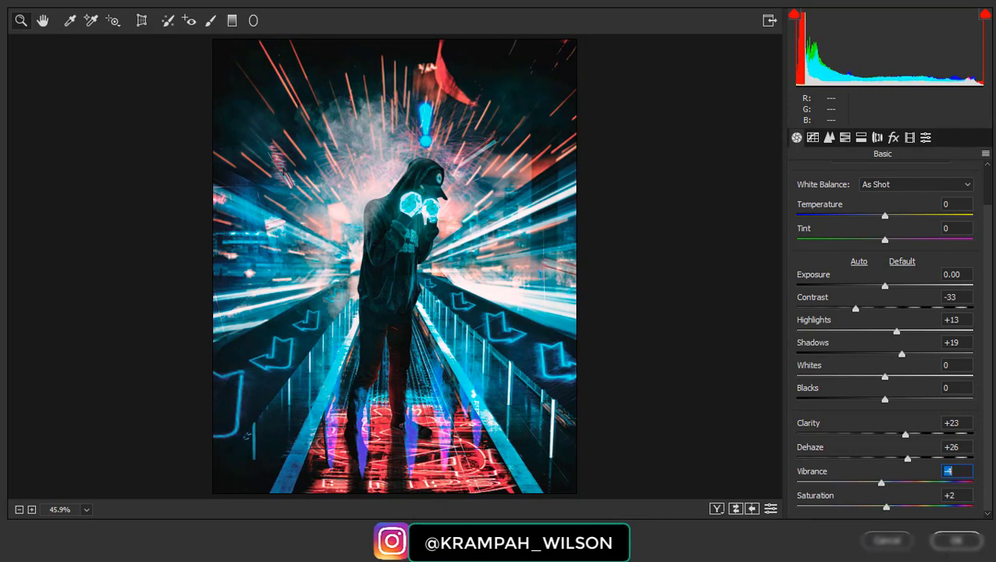
Raise the tone curve's black point slightly and apply the Camera Raw grade.
click(813, 138)
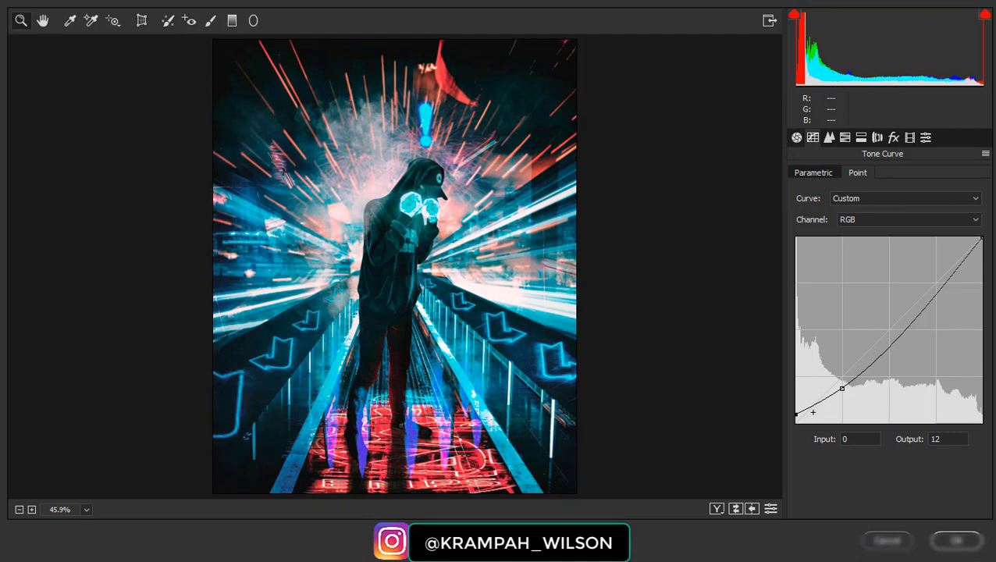
mouse_move(796, 414)
mouse_down()
mouse_move(782, 414)
mouse_move(825, 412)
mouse_move(848, 382)
mouse_up()
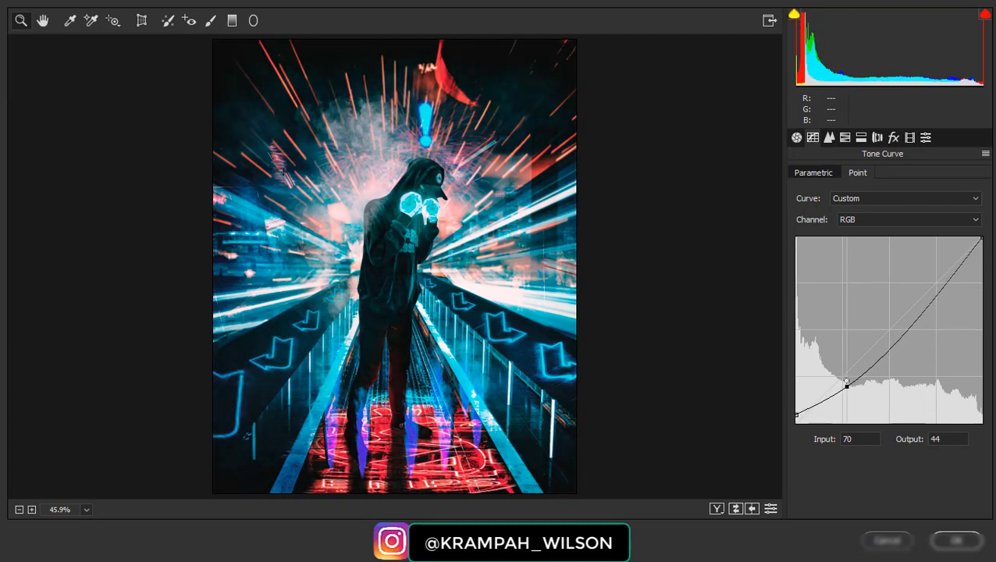
click(957, 540)
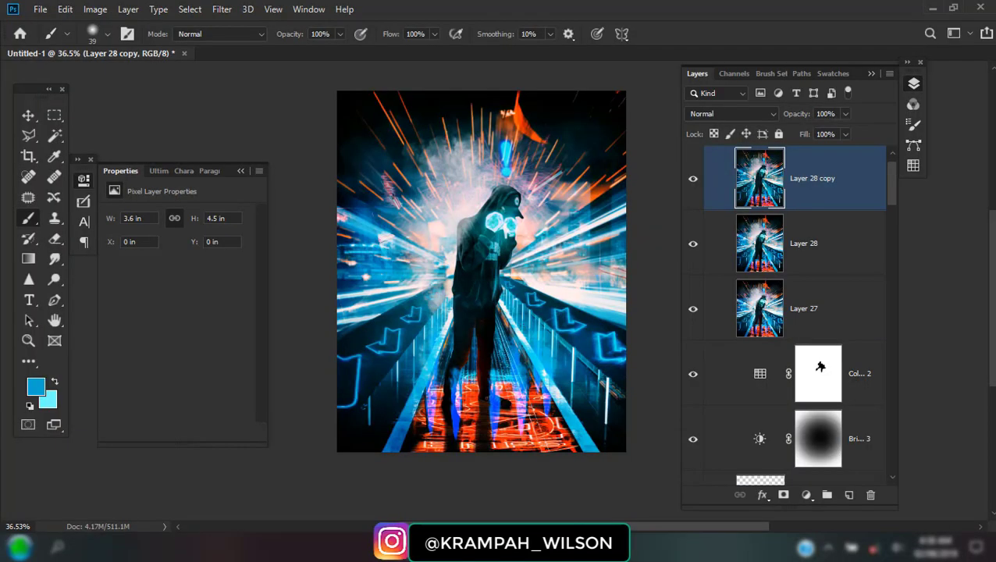
Duplicate Layer 28 copy, blend the new copy as Linear Light, and apply High Pass.
drag(773, 156, 849, 495)
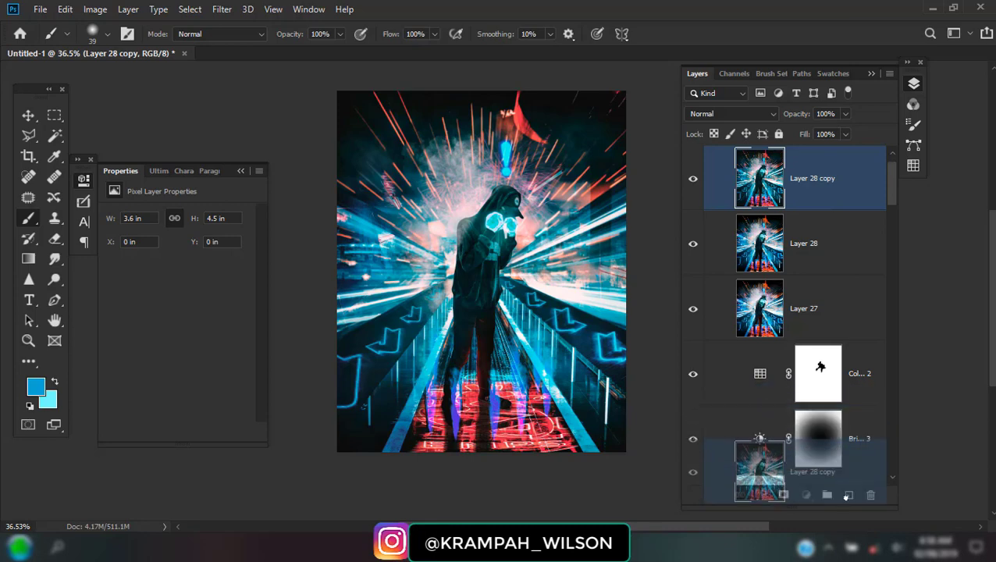
click(730, 114)
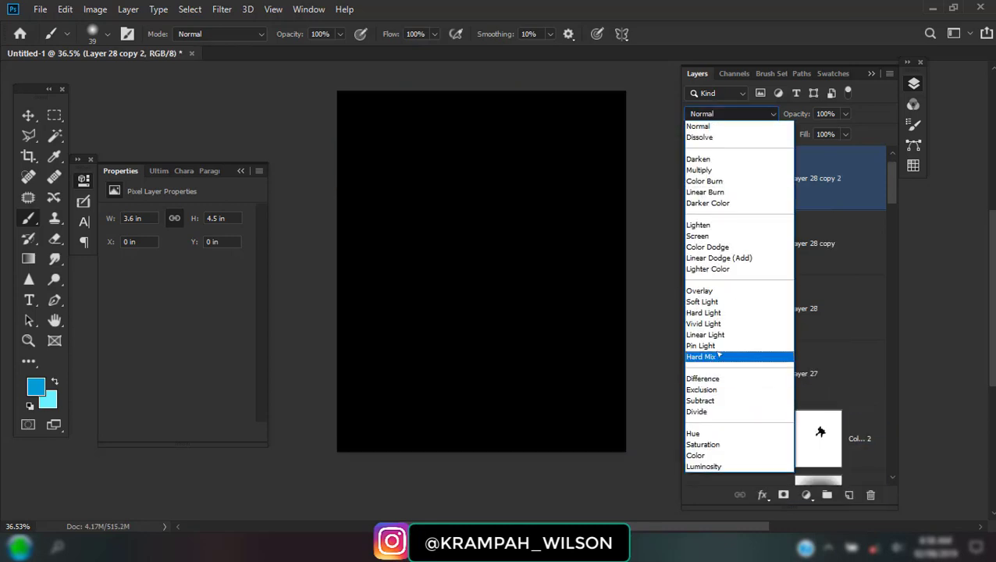
click(708, 336)
click(221, 10)
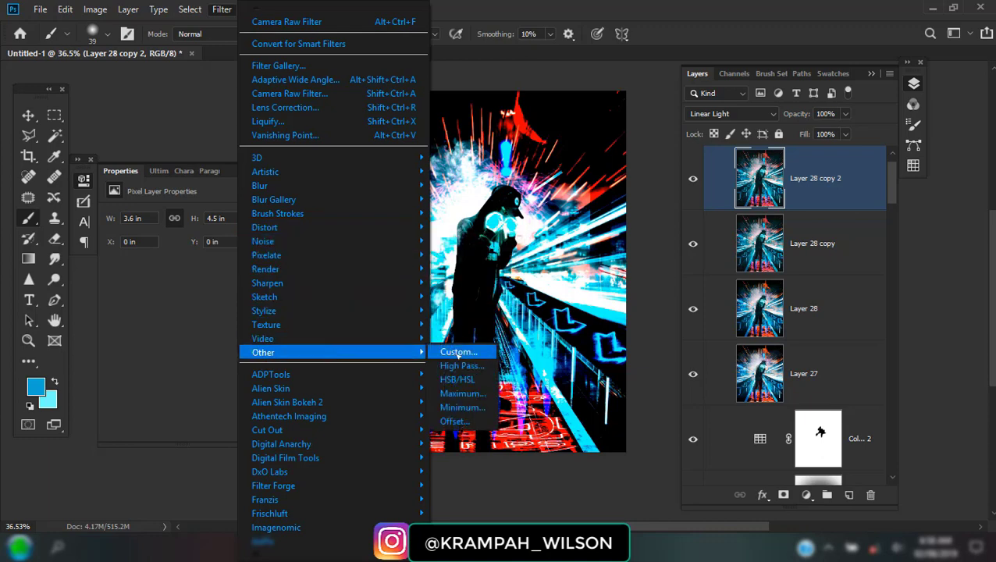
click(458, 366)
click(576, 108)
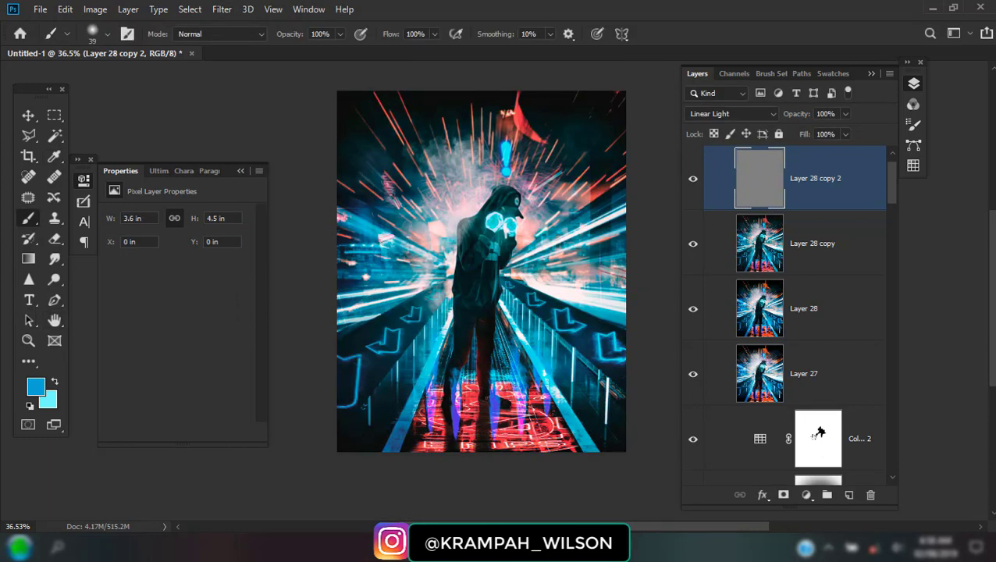
Add a new top Layer 29 and fill it with the merged image via Apply Image.
click(848, 495)
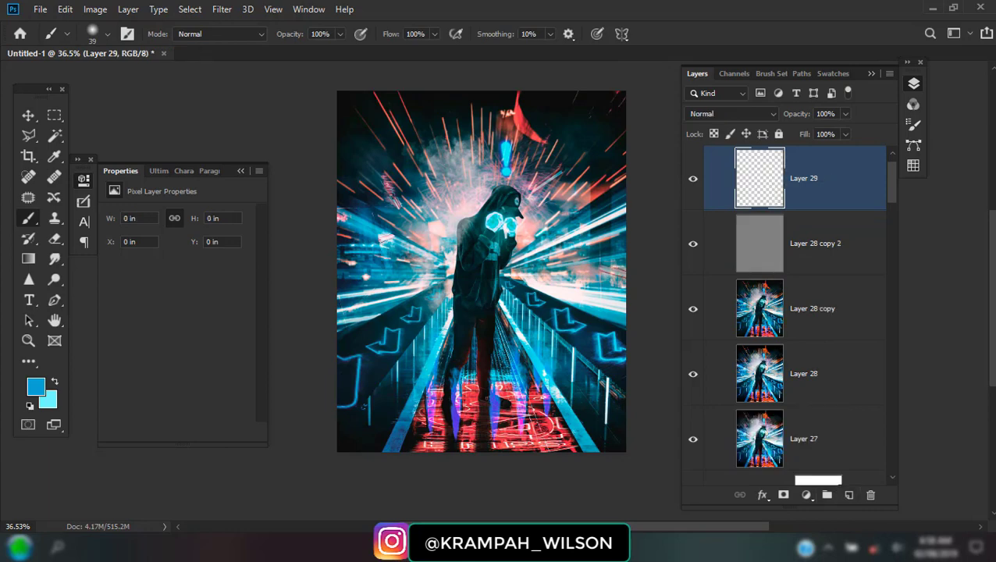
click(96, 9)
click(116, 228)
click(629, 129)
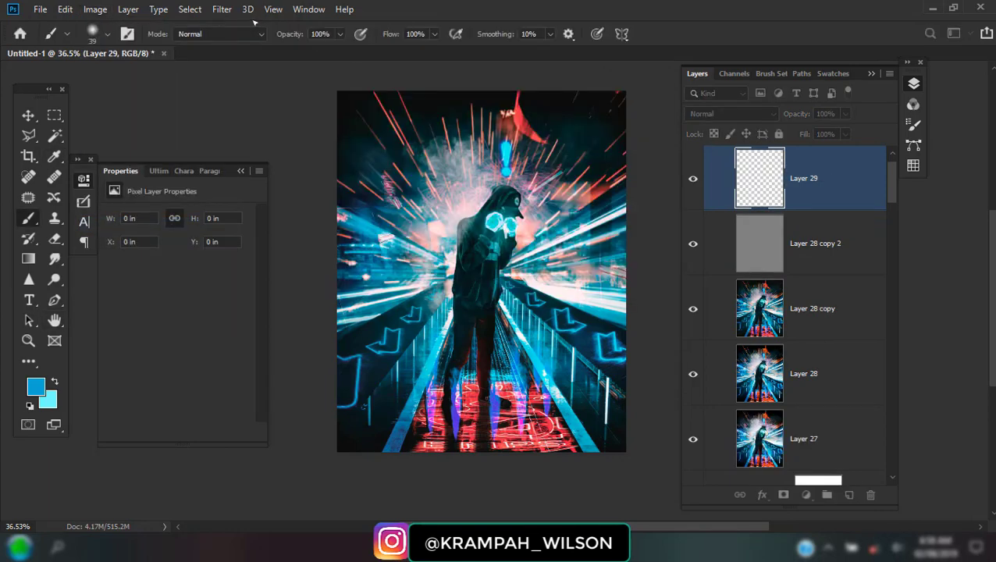
Run Topaz Adjust 5 on Layer 29 with Adaptive Exposure 0.26 and Contrast 0.72.
scroll(433, 311, up, 1)
scroll(433, 311, up, 2)
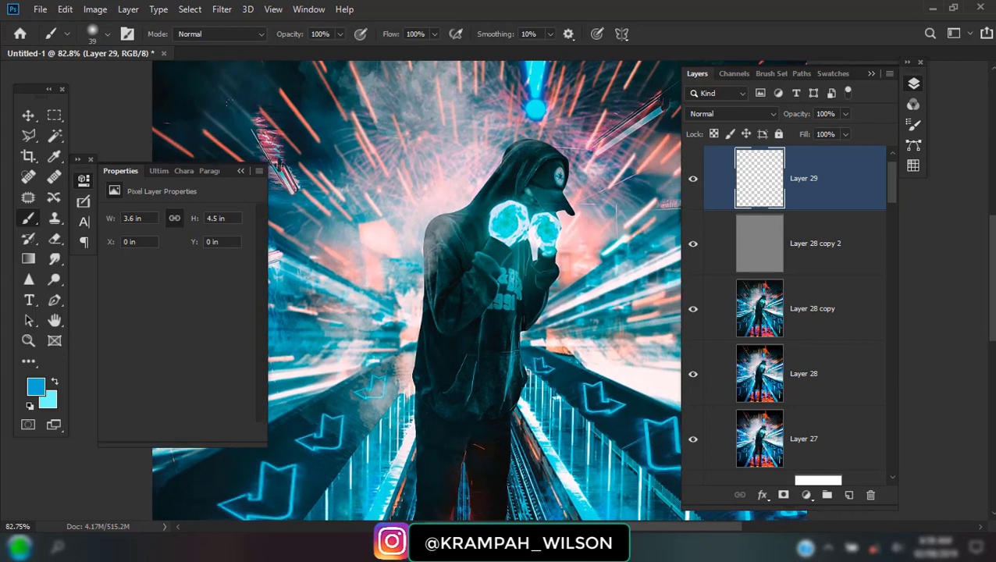
scroll(433, 311, down, 1)
click(221, 9)
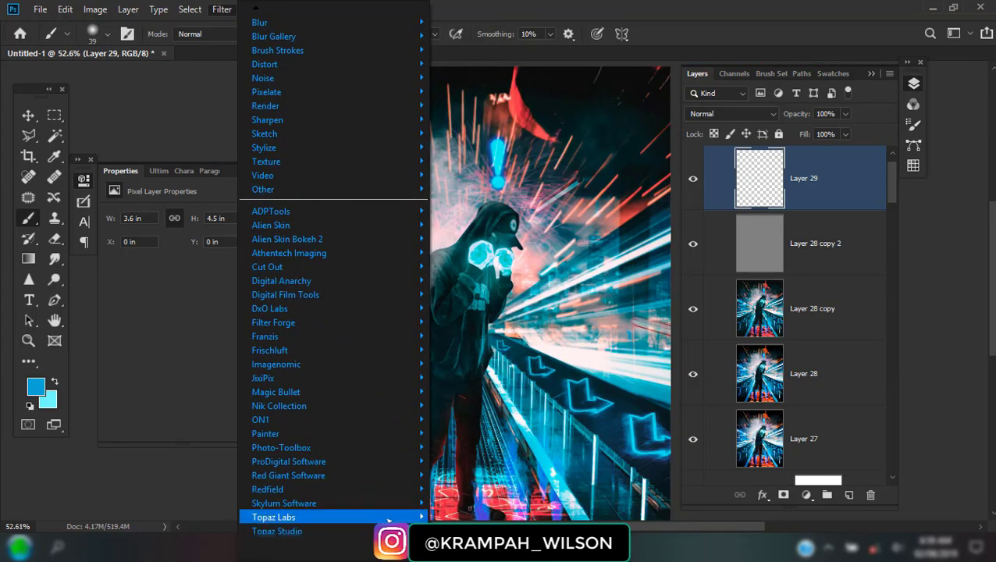
mouse_move(273, 517)
click(477, 266)
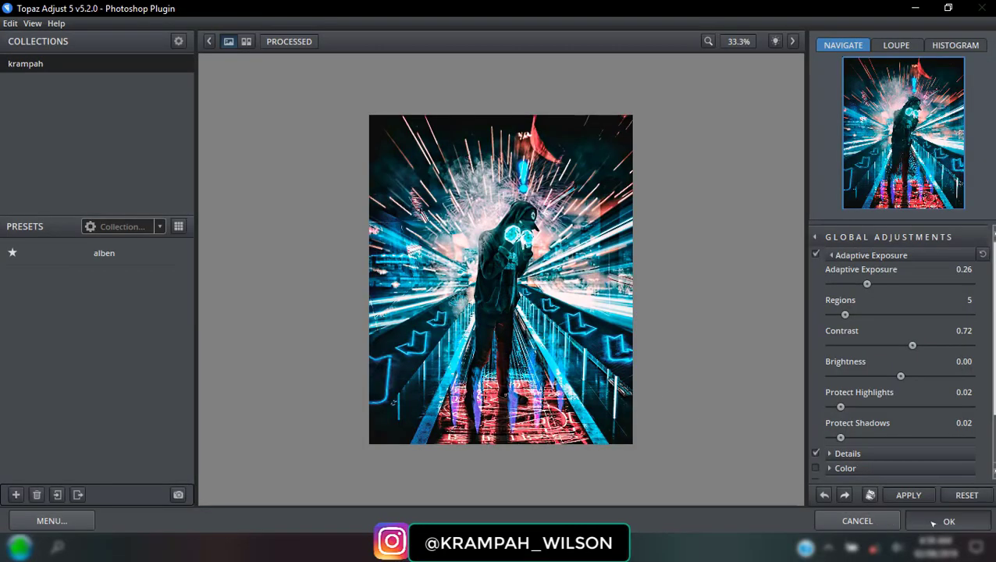
click(944, 522)
scroll(358, 127, down, 3)
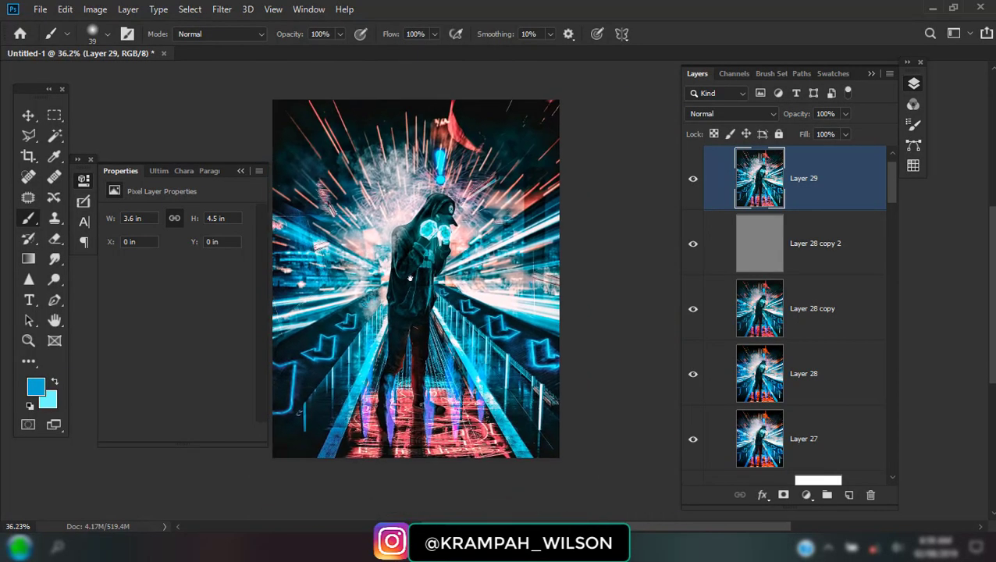
Give Layer 29 a black mask, paint white with a 236 px brush, and lower its opacity.
alt+click(784, 497)
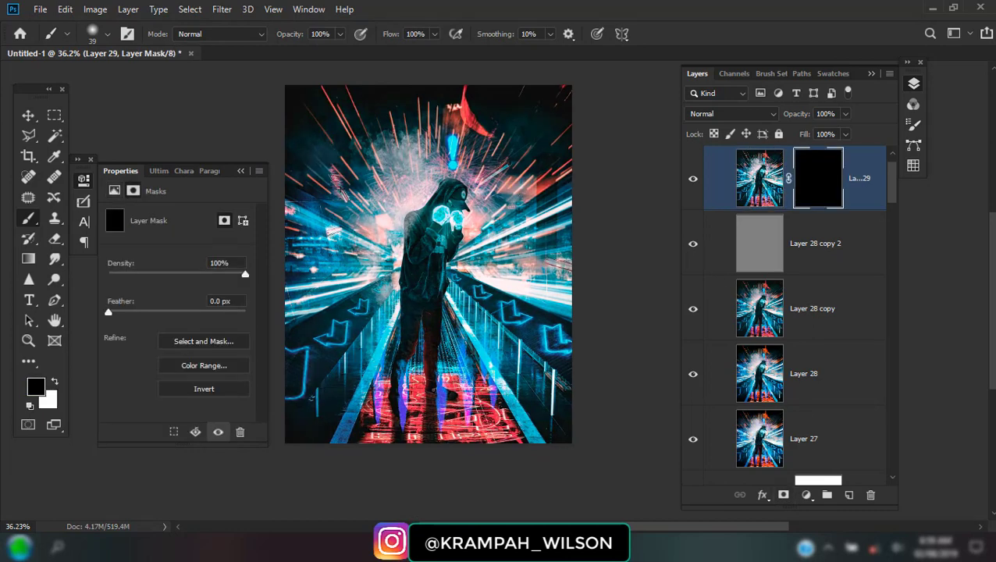
right_click(394, 142)
drag(500, 181, 537, 181)
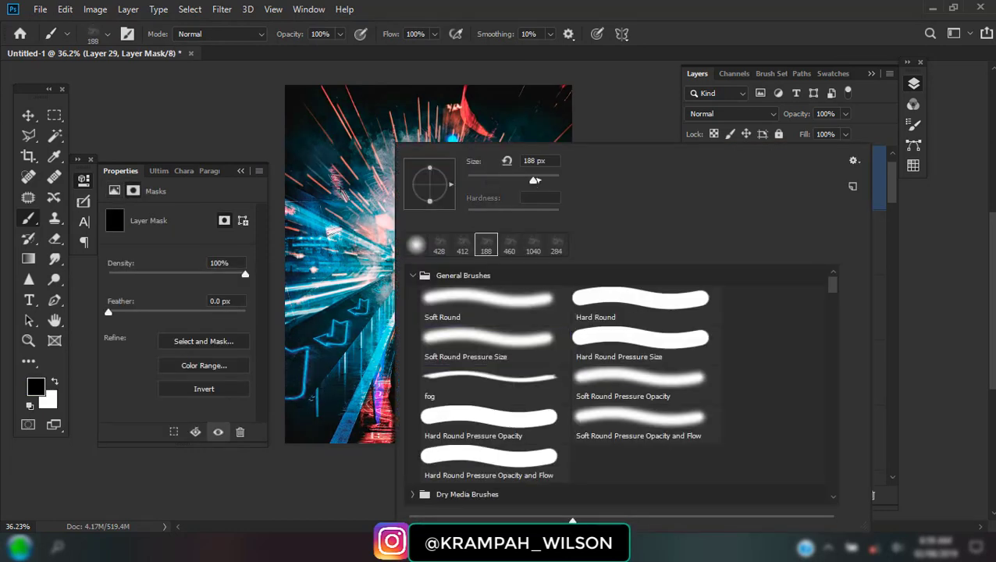
key(Return)
key(x)
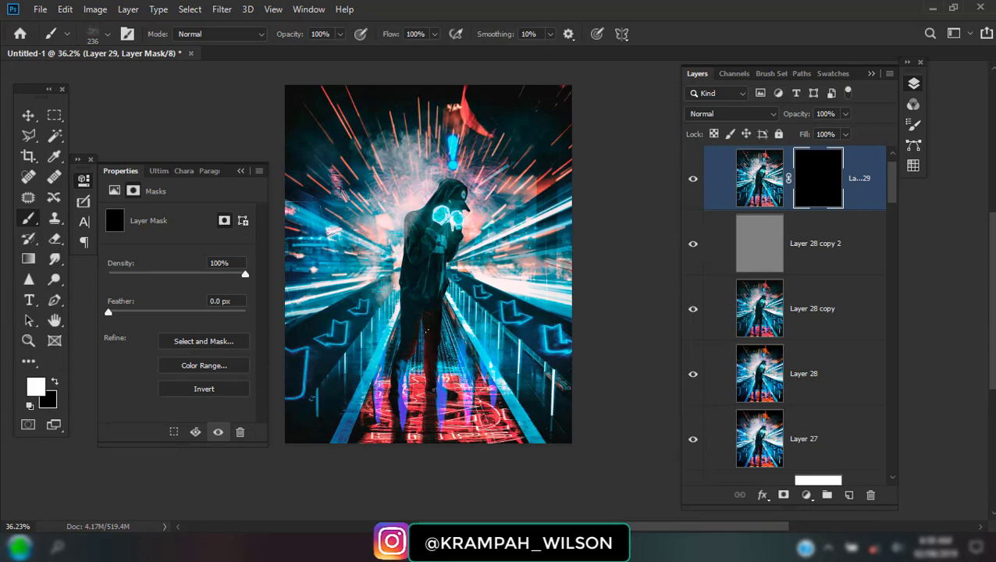
scroll(426, 331, up, 3)
drag(797, 114, 778, 117)
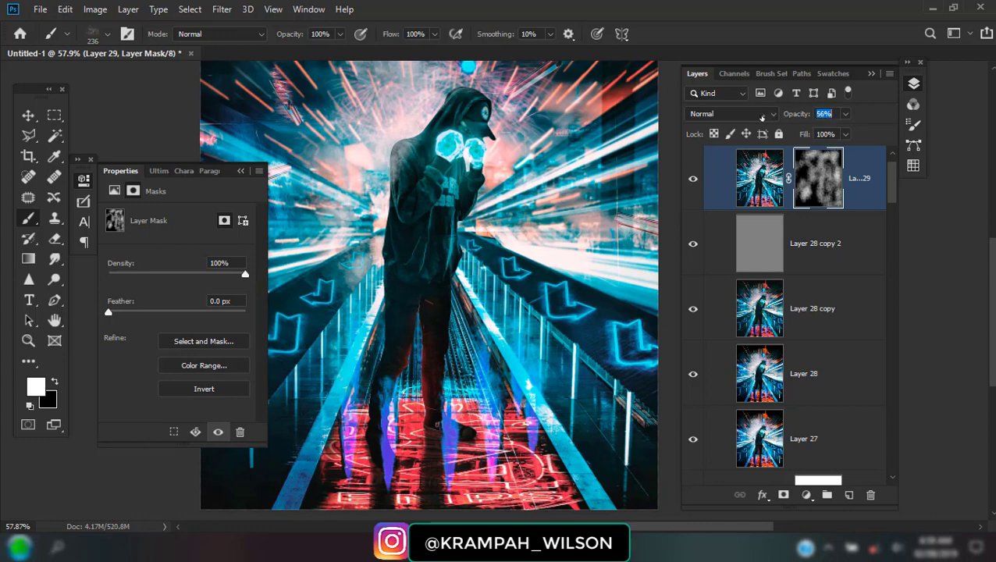
Stamp a merged copy of the visible image onto a new top Layer 30.
key(ctrl+shift+alt+n)
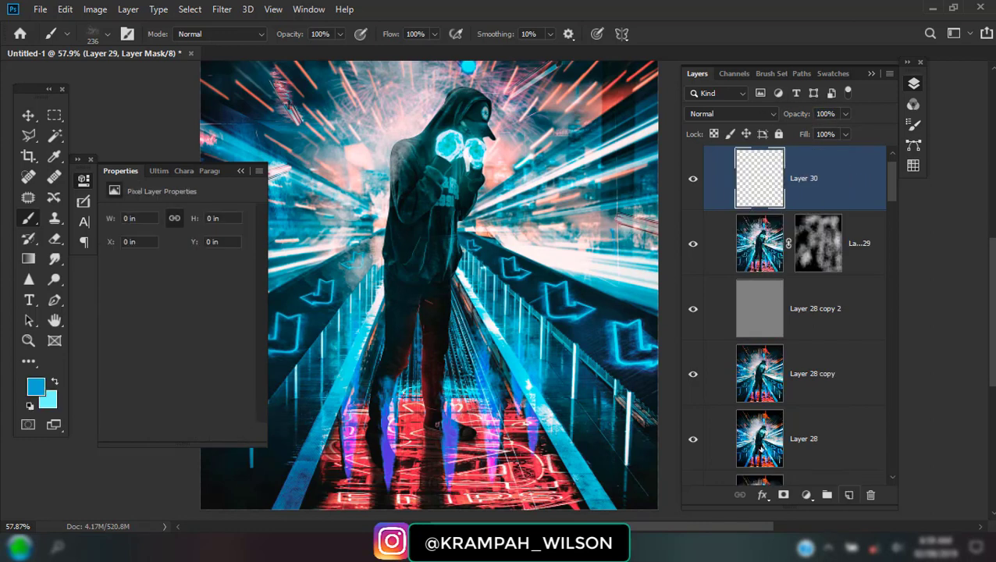
click(96, 10)
click(125, 222)
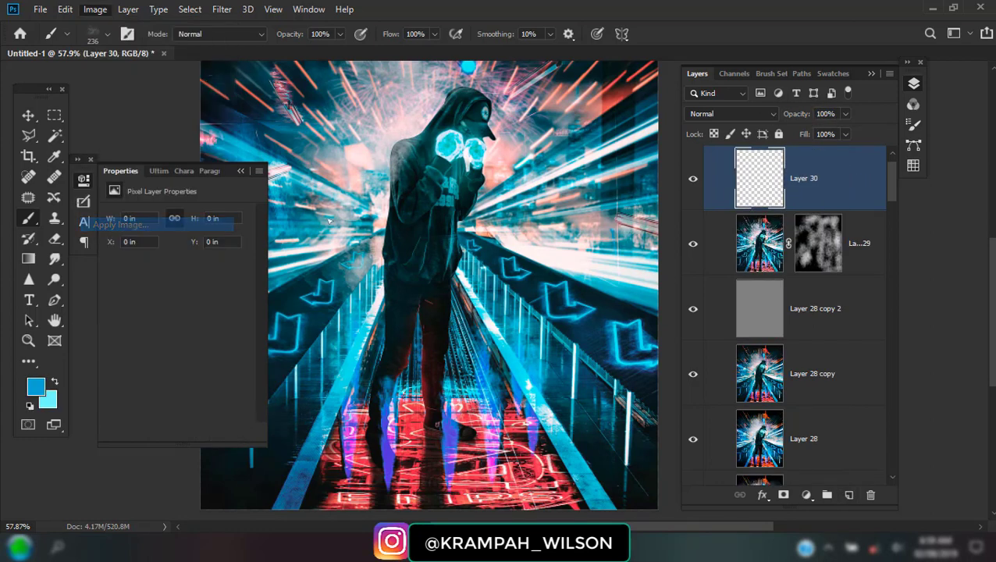
click(625, 130)
key(b)
scroll(451, 260, down, 3)
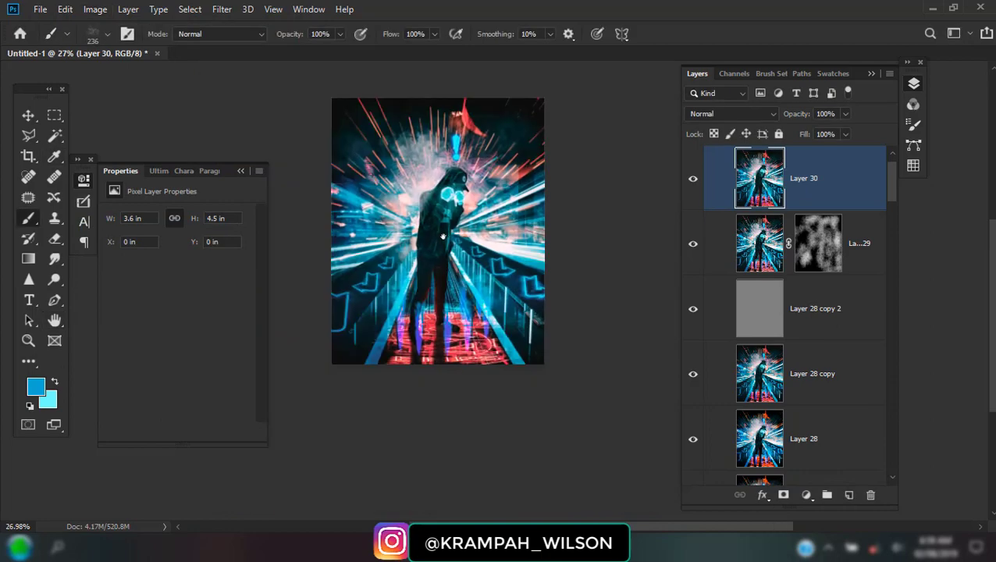
scroll(451, 260, up, 3)
scroll(451, 260, down, 2)
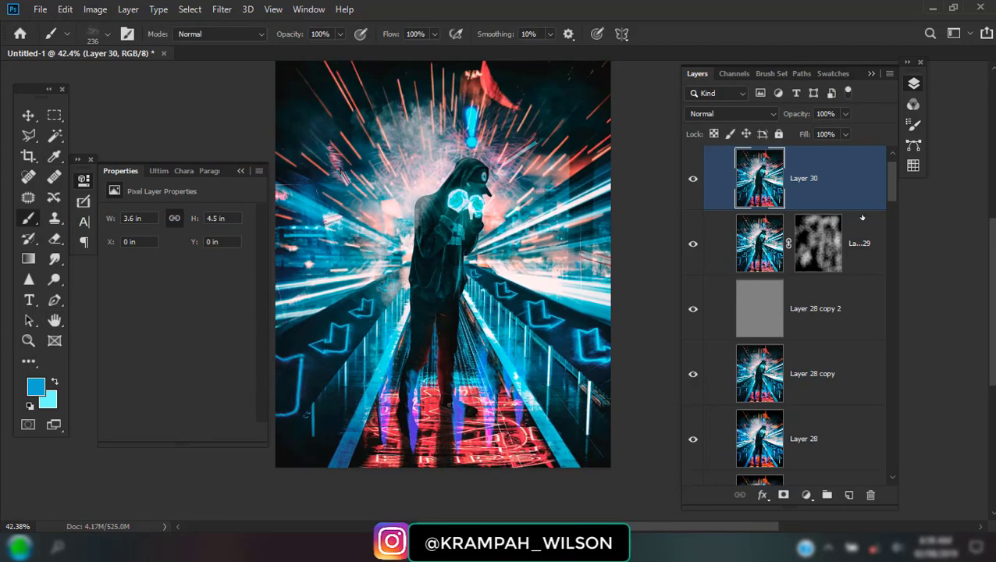
scroll(788, 232, up, 1)
drag(893, 188, 891, 506)
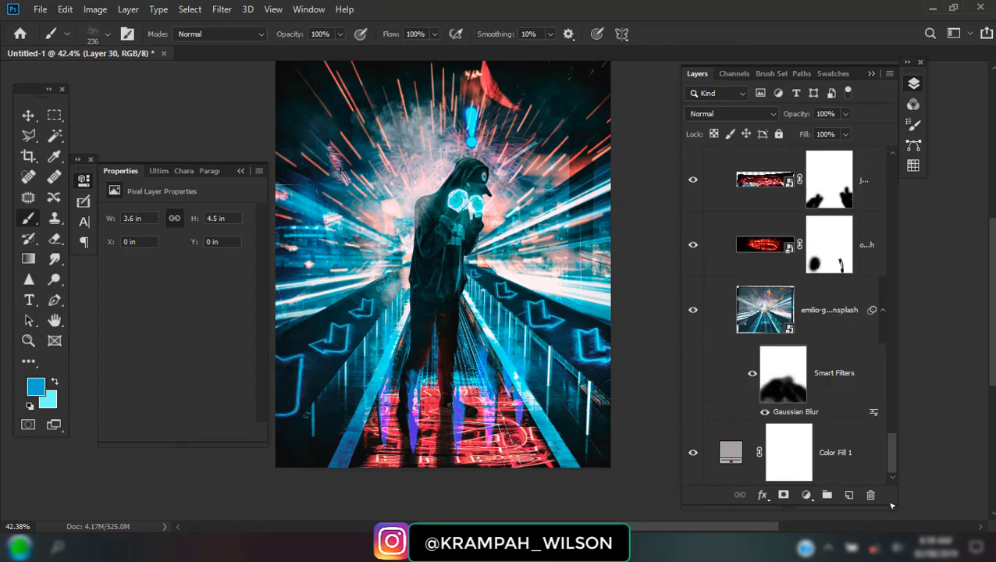